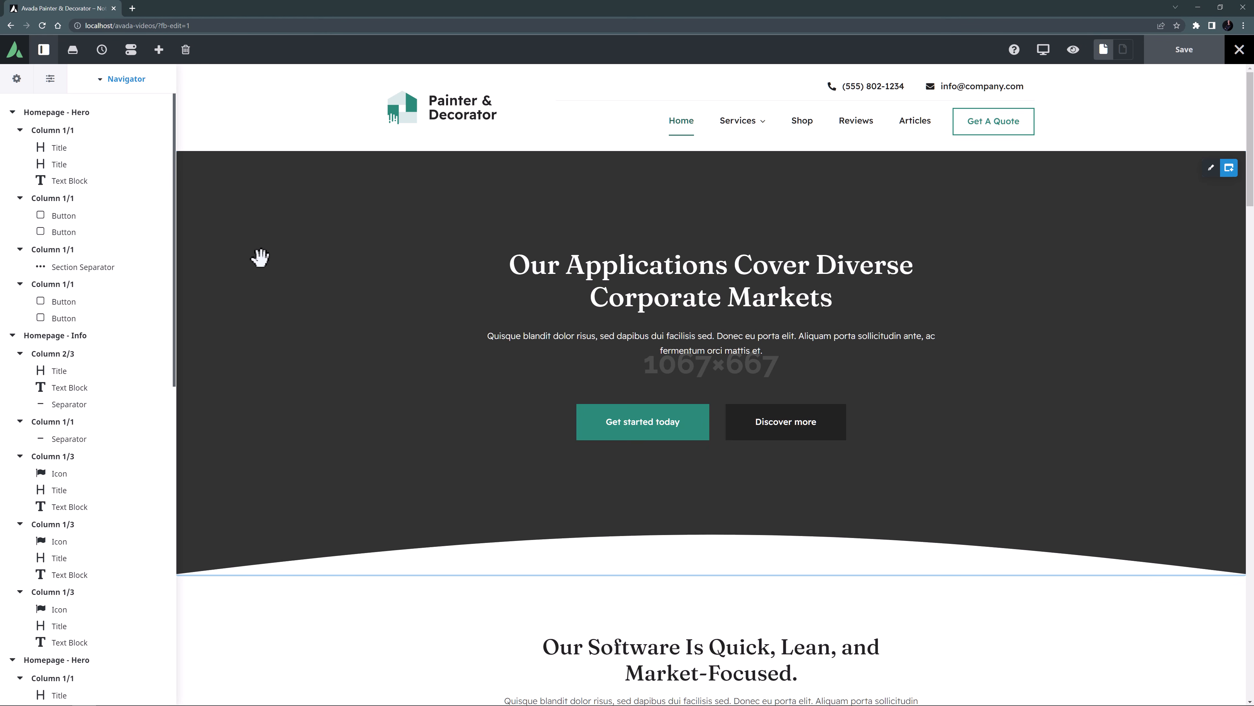
Collapse the Navigator tree and remove the homepage's entire existing layout.
left_click(100, 81)
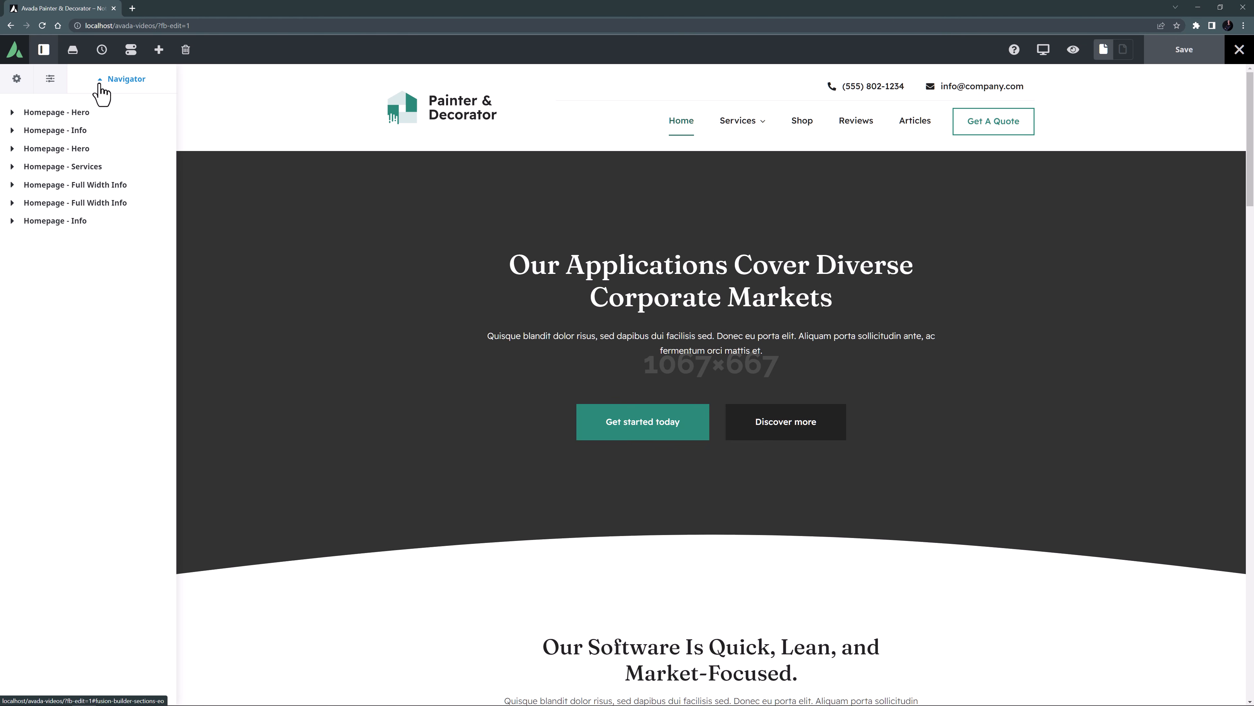
scroll(298, 249, "down", 5)
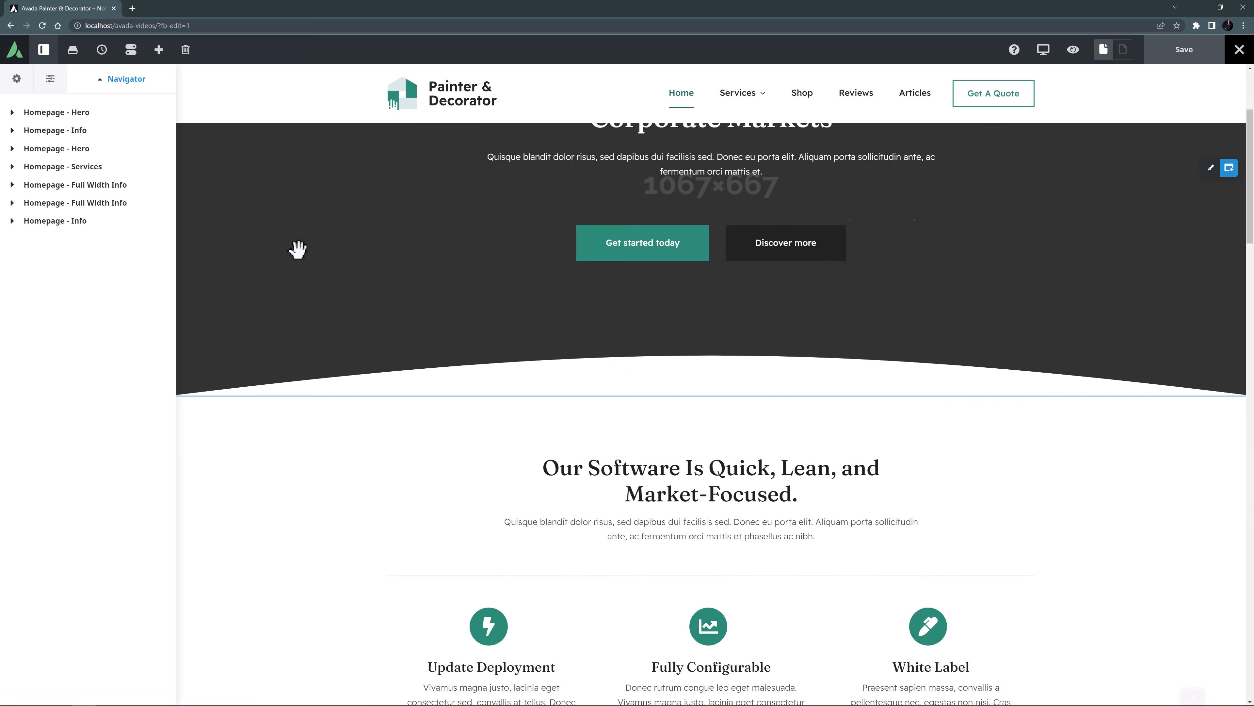
scroll(298, 250, "down", 10)
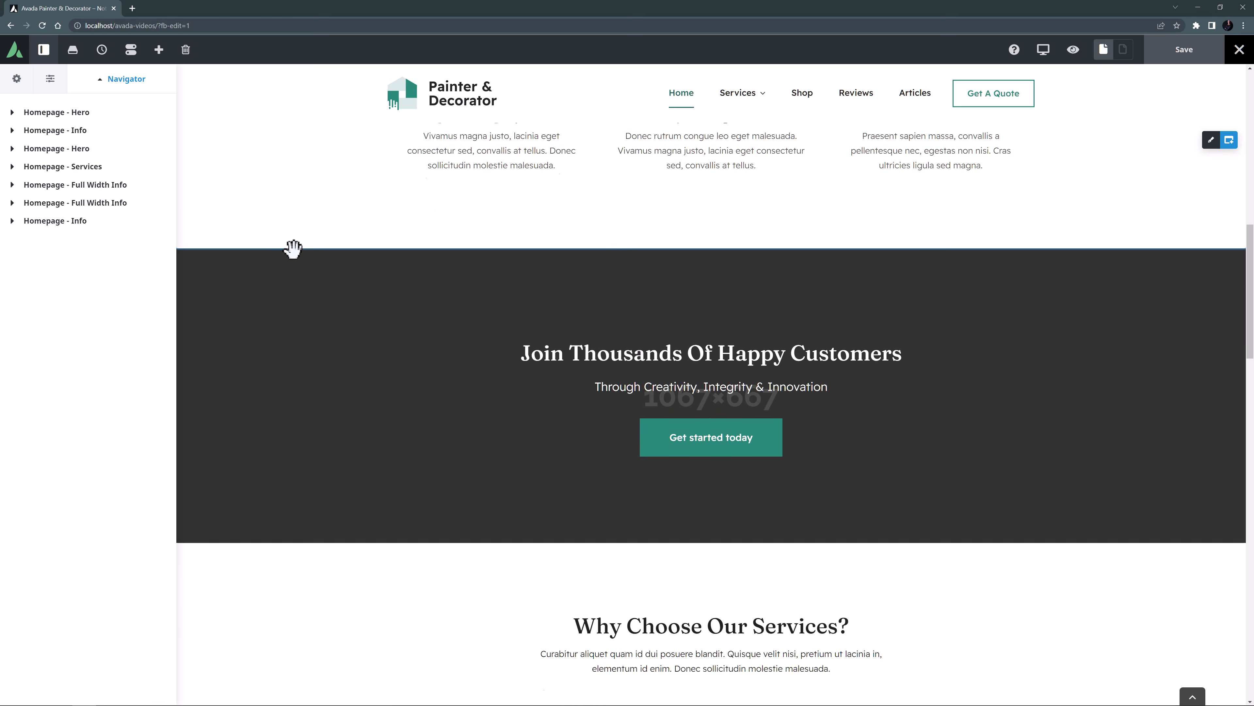
scroll(293, 249, "down", 12)
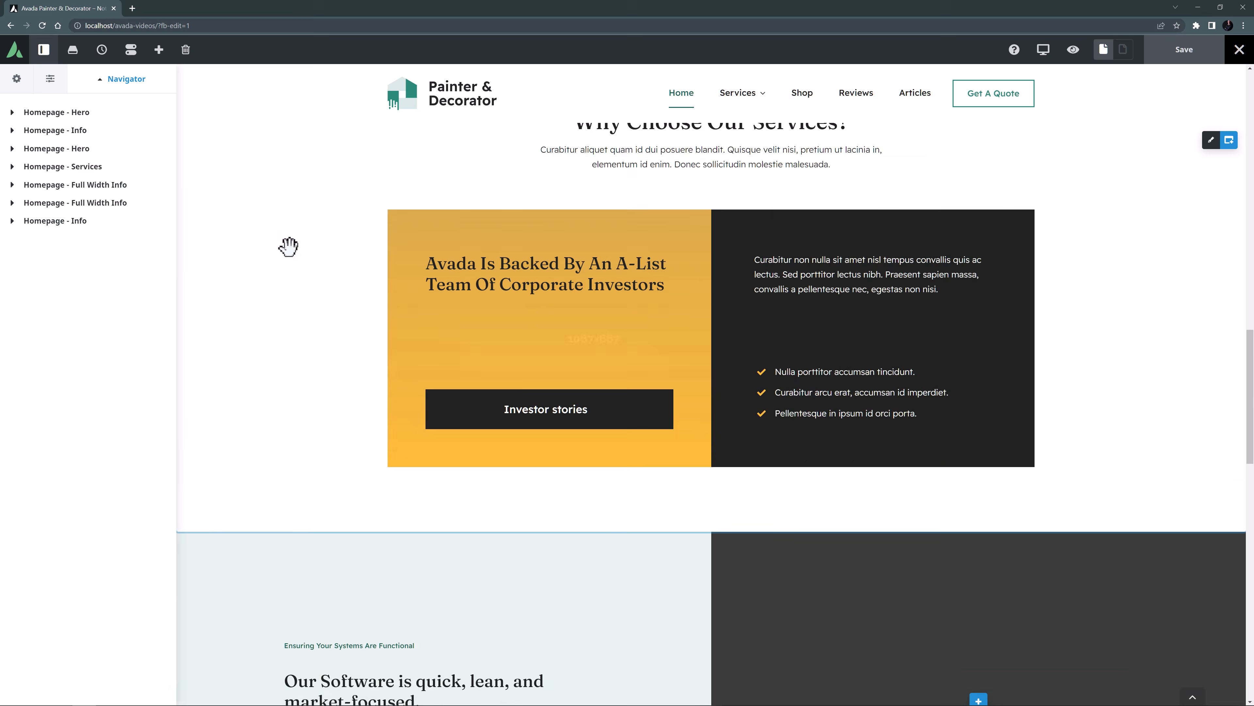
scroll(288, 246, "down", 9)
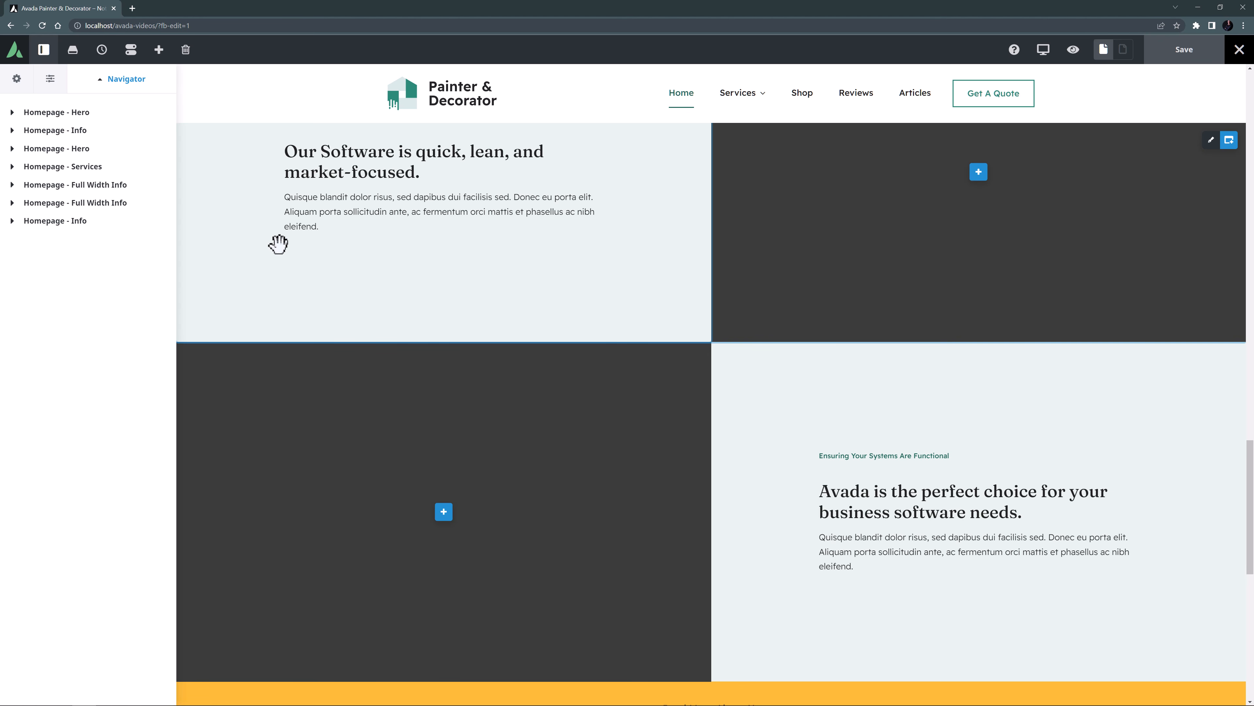
left_click(187, 51)
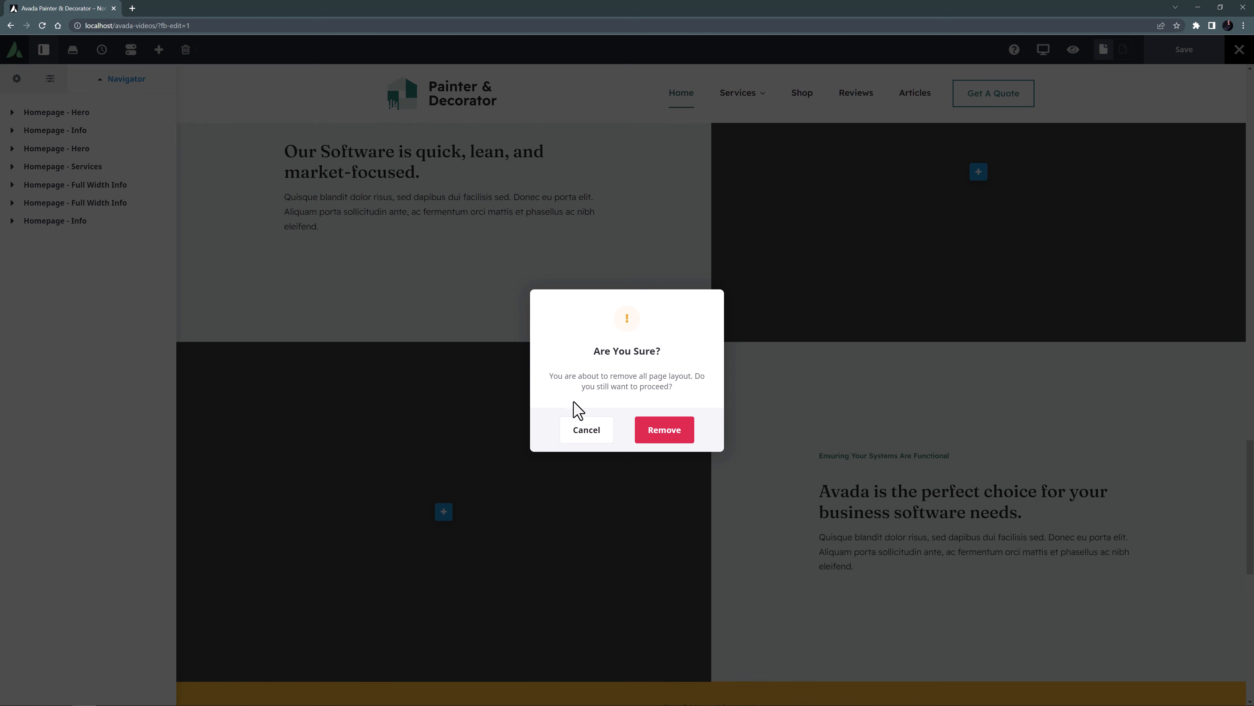
left_click(654, 426)
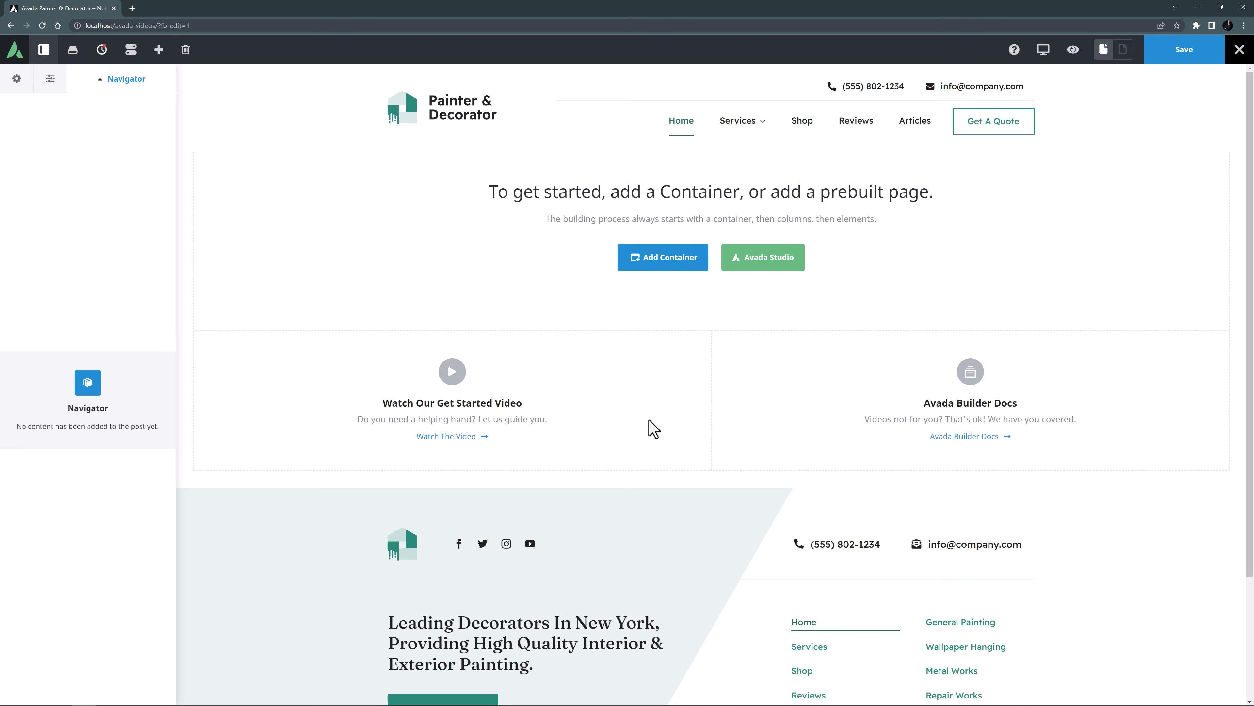
Add a container by importing Technology Container 3669 from the Studio's Hero category.
left_click(659, 258)
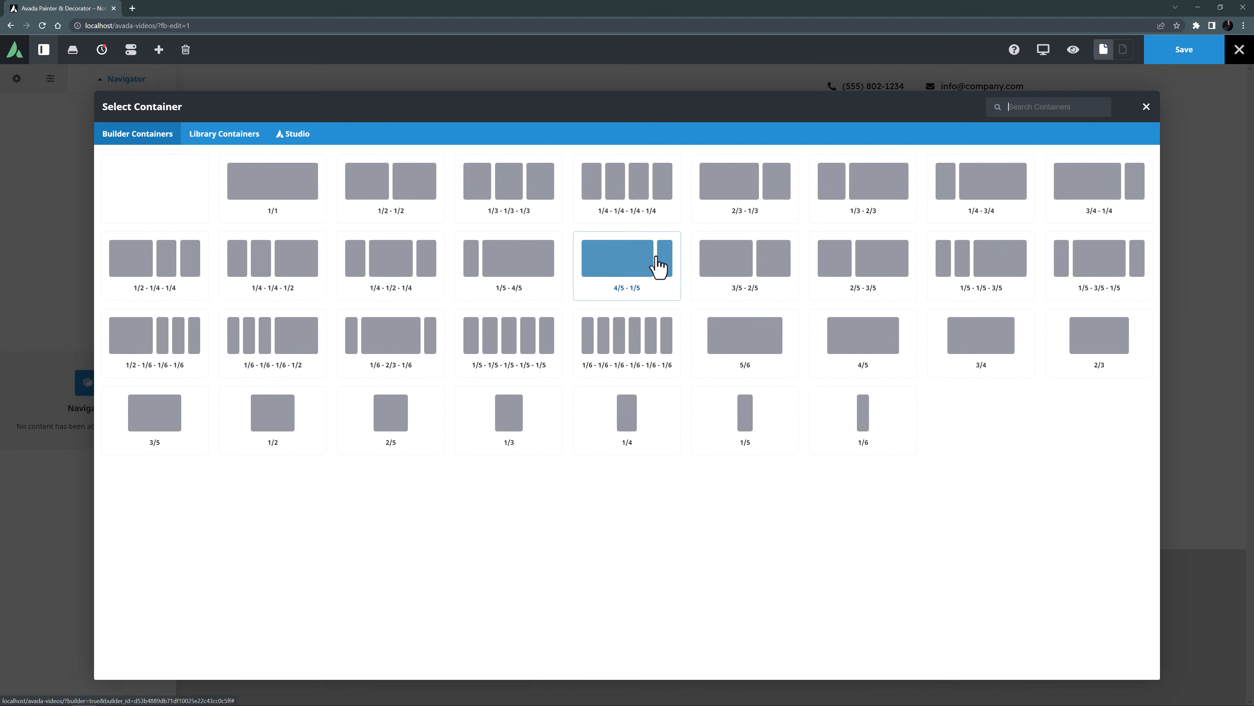
left_click(296, 138)
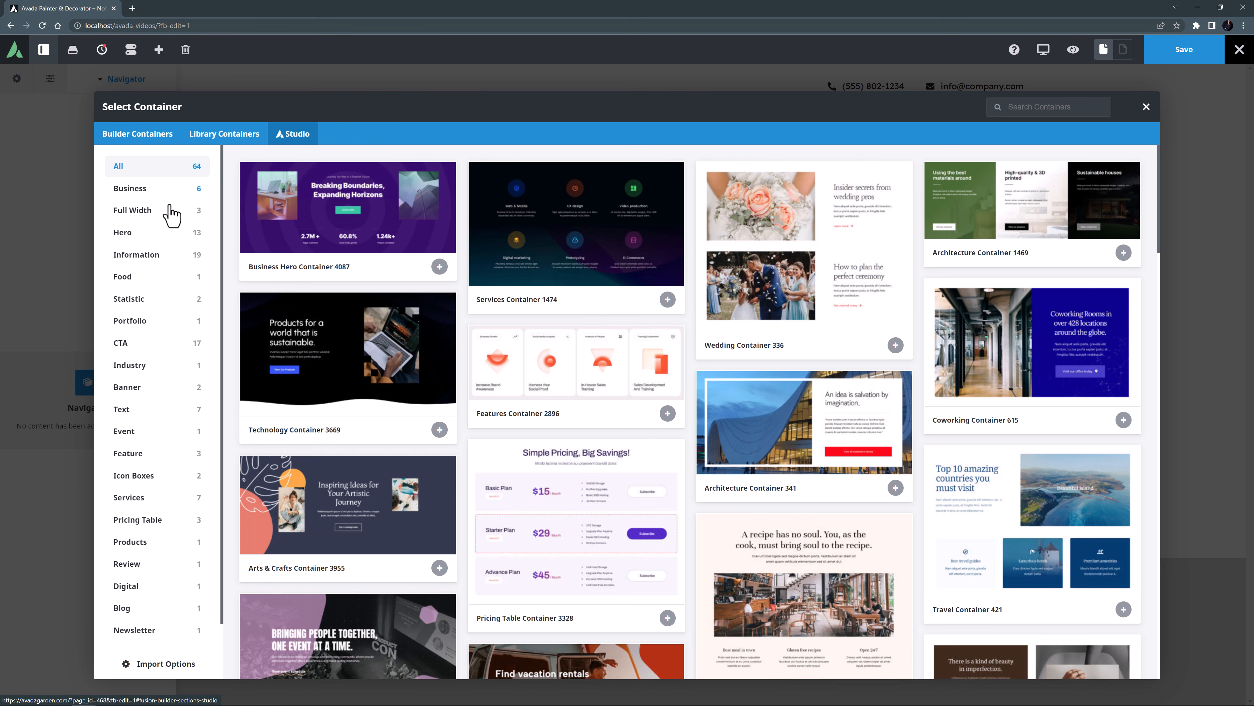
left_click(139, 236)
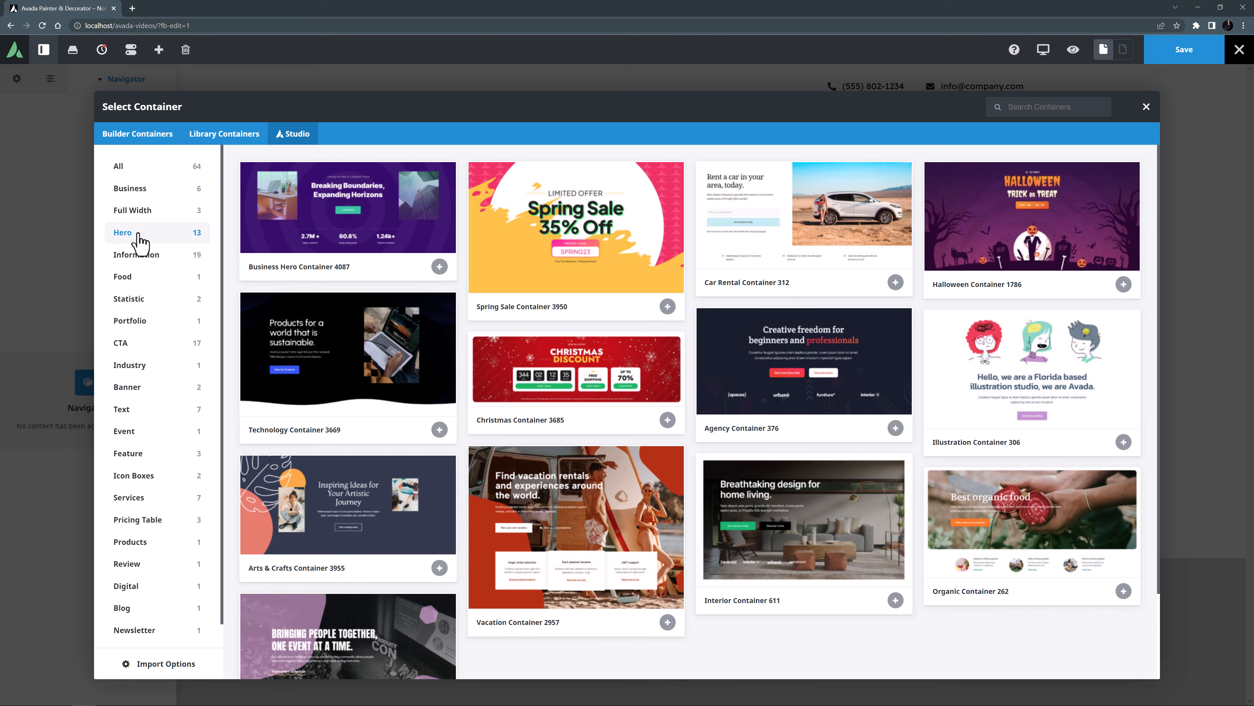
left_click(289, 330)
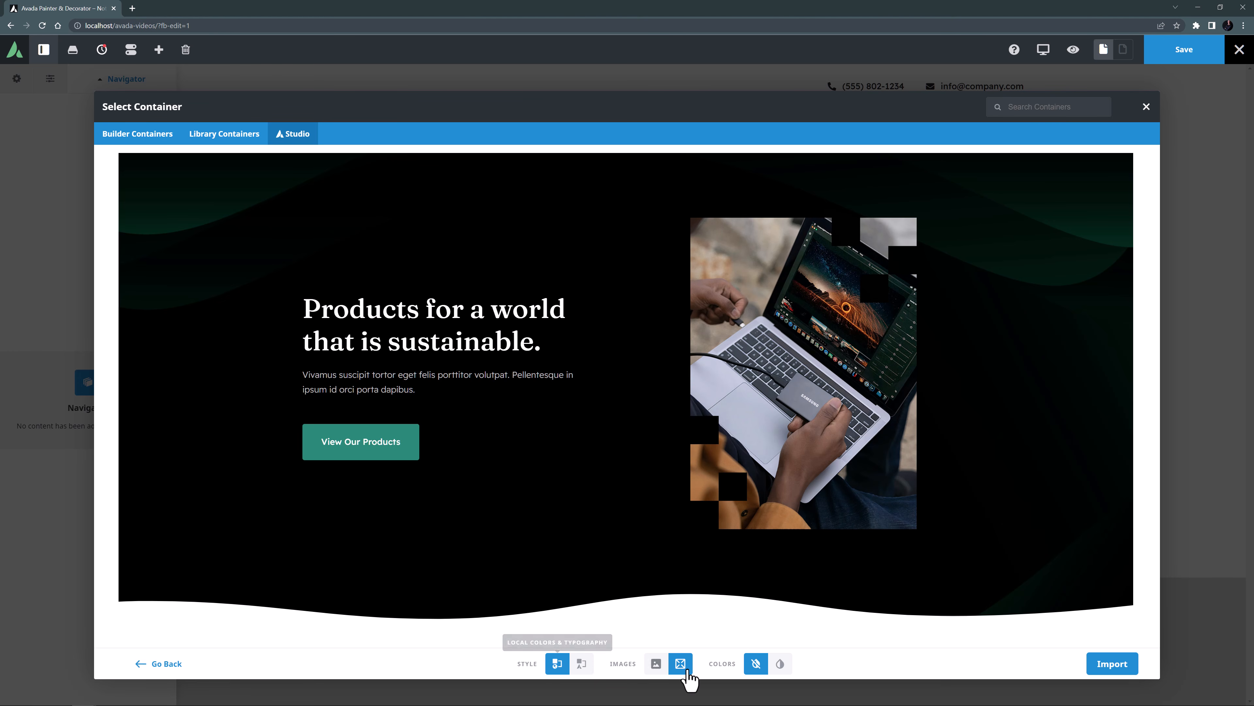
left_click(1102, 665)
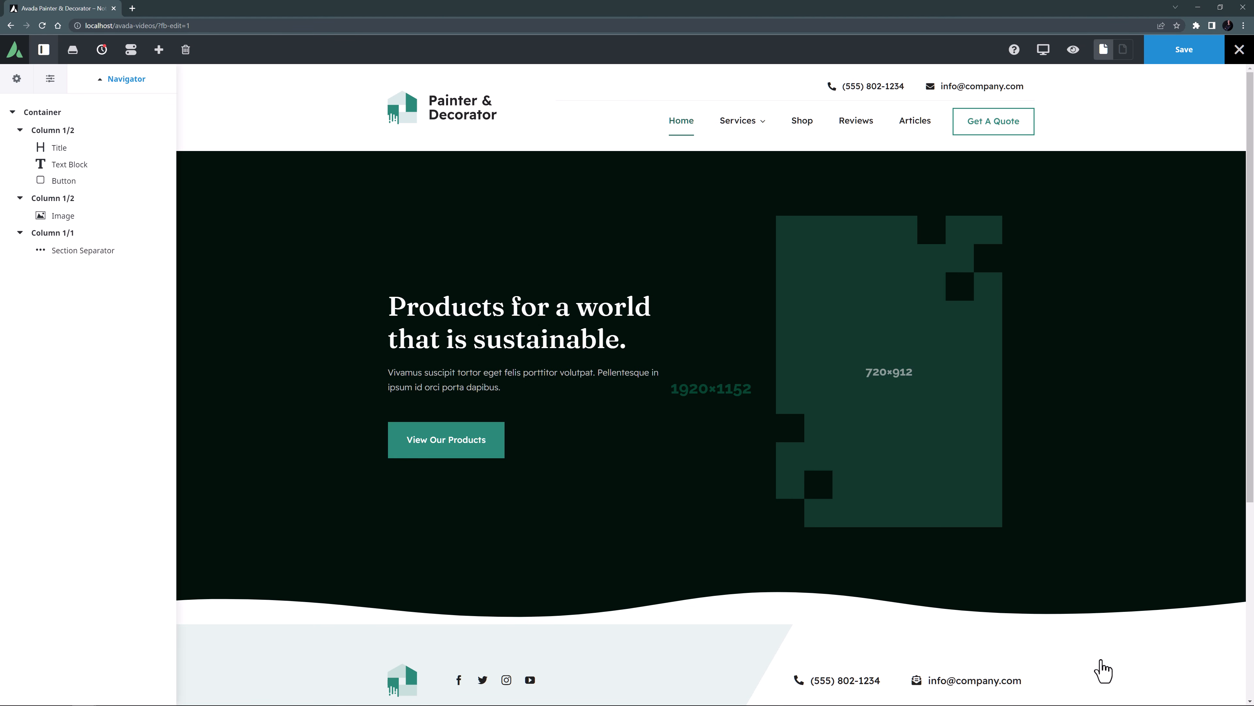
Rename the imported container as Hero in its element options.
mouse_move(1092, 336)
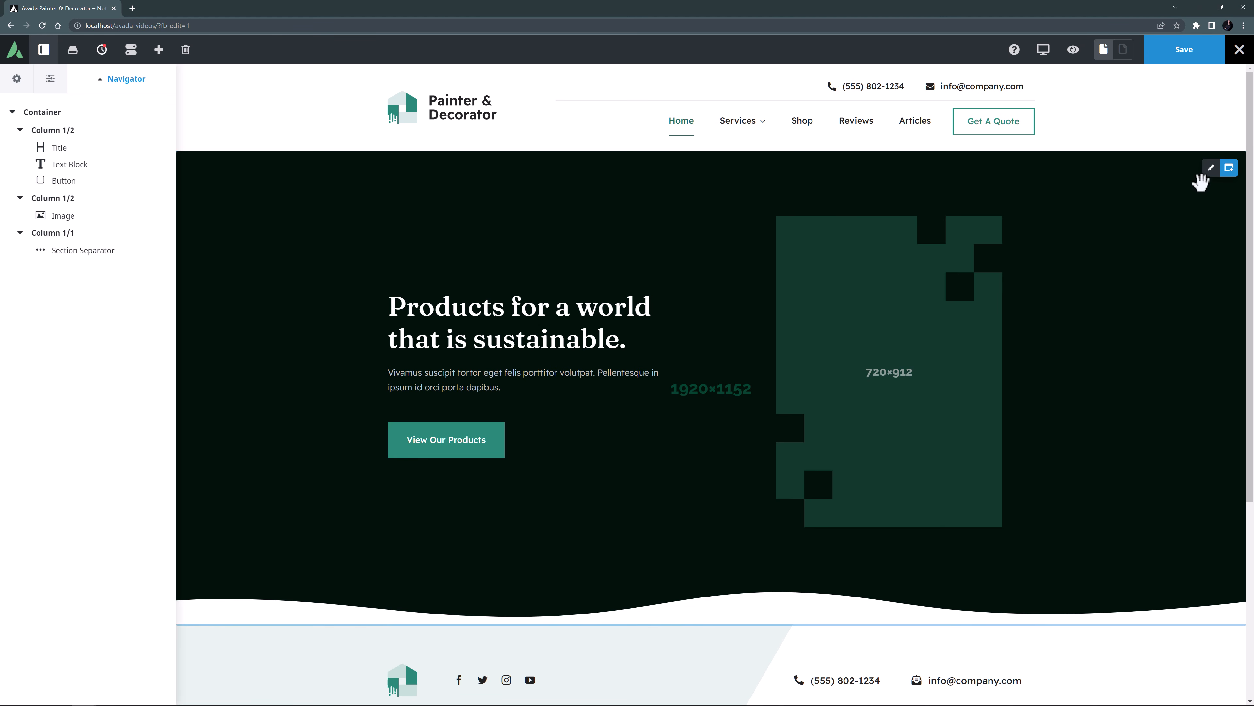
left_click(1212, 170)
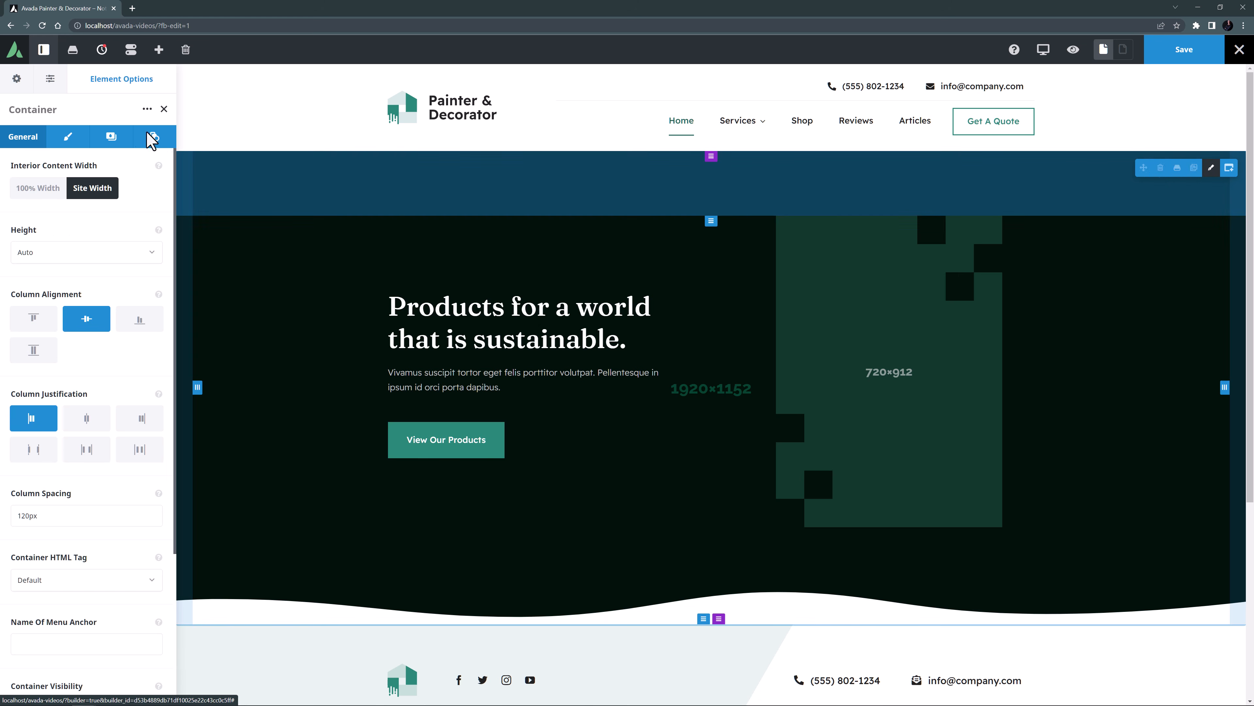
left_click(13, 110)
type("Hero")
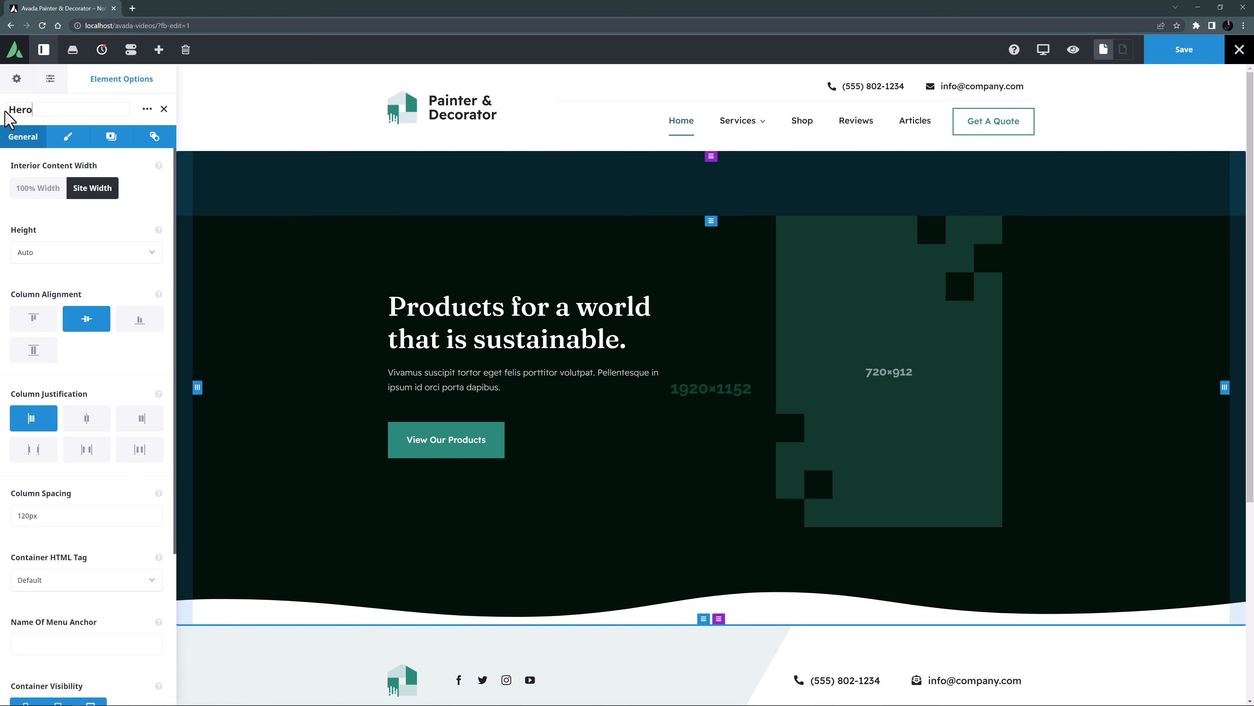
Reset the Hero container's background color and its gradient start and end colors to default.
left_click(111, 138)
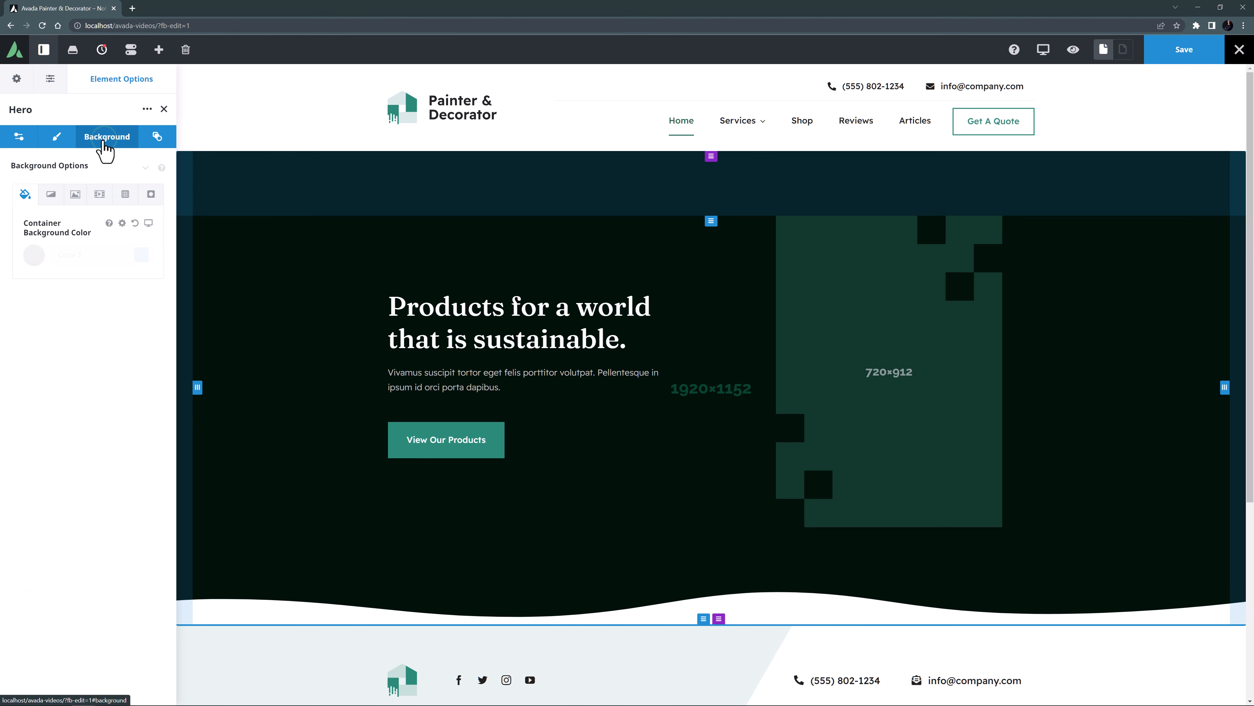
left_click(135, 223)
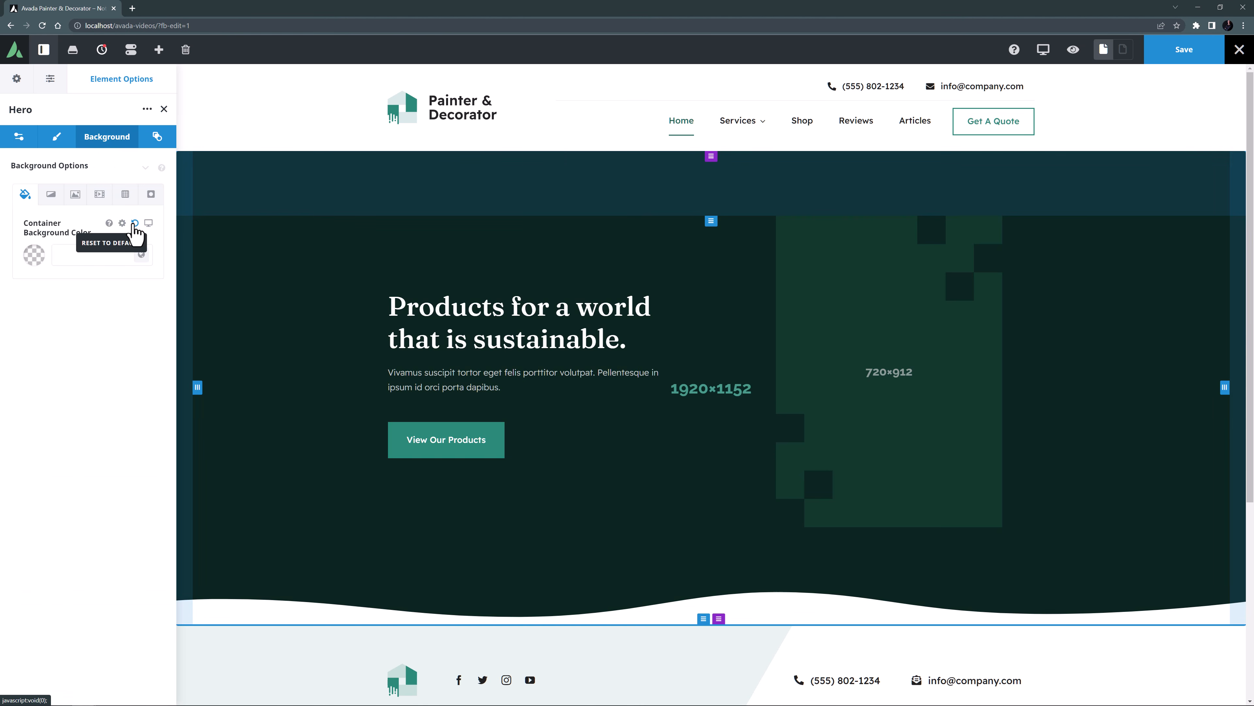
left_click(57, 198)
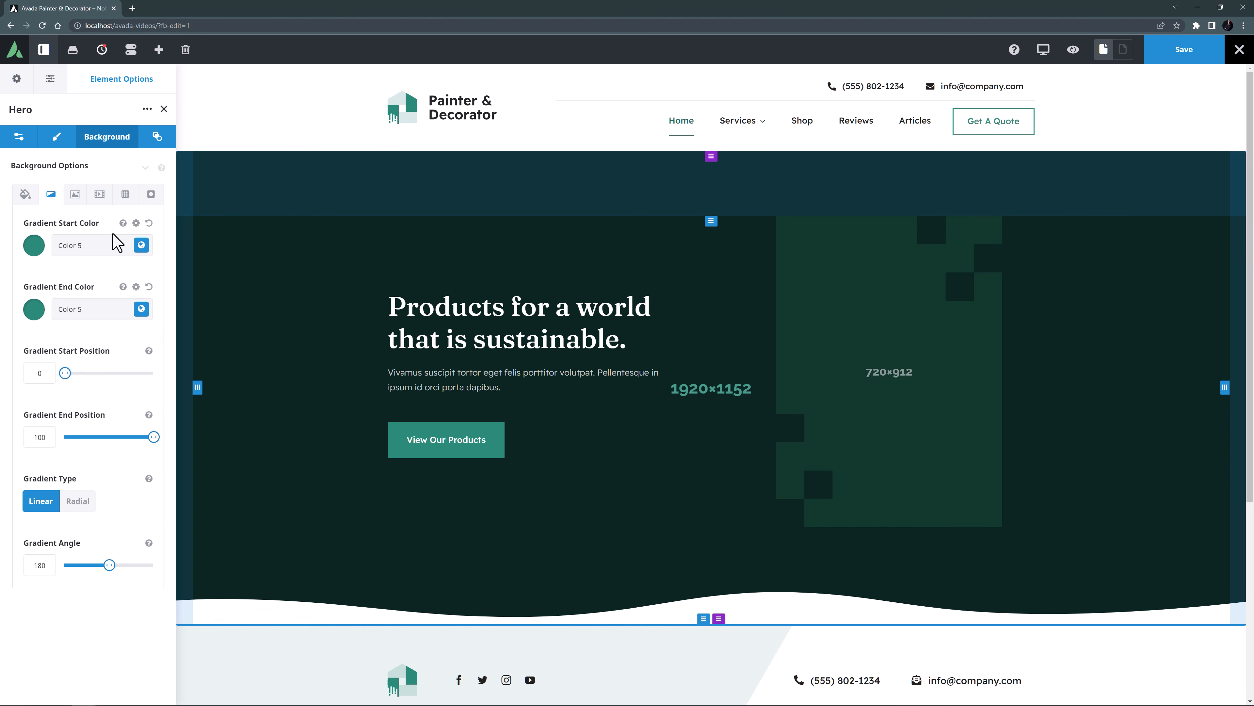
left_click(148, 223)
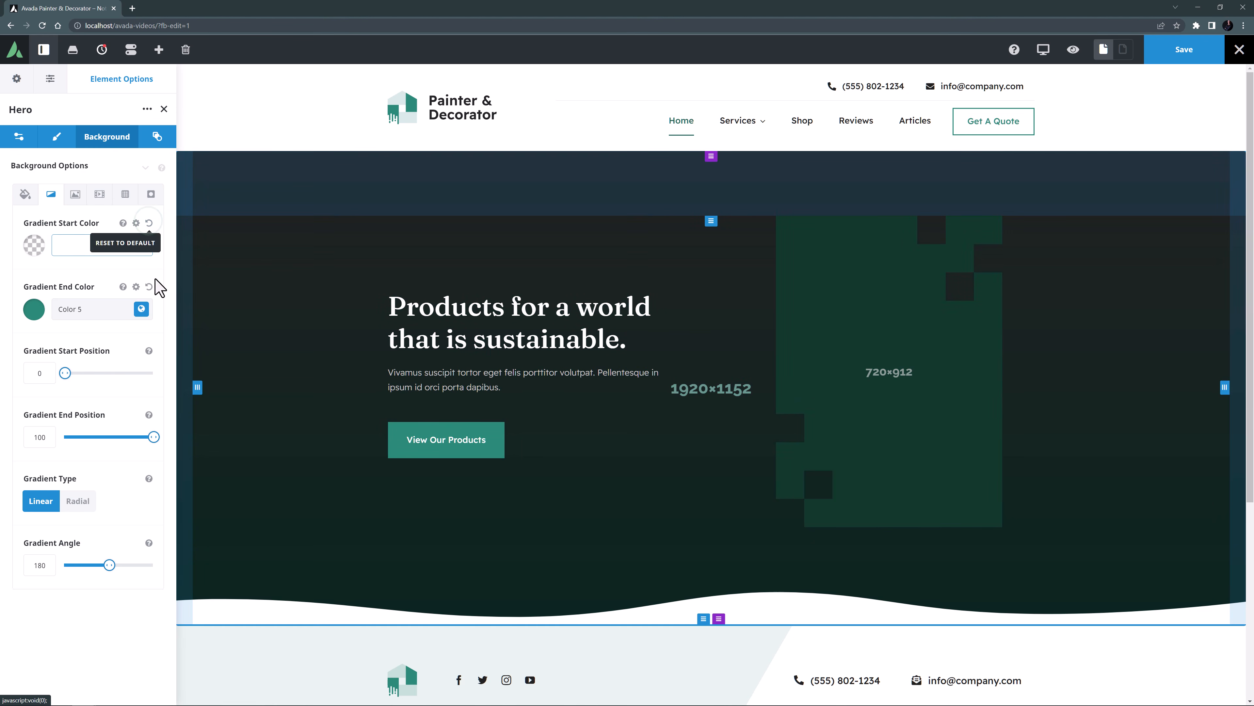
left_click(149, 287)
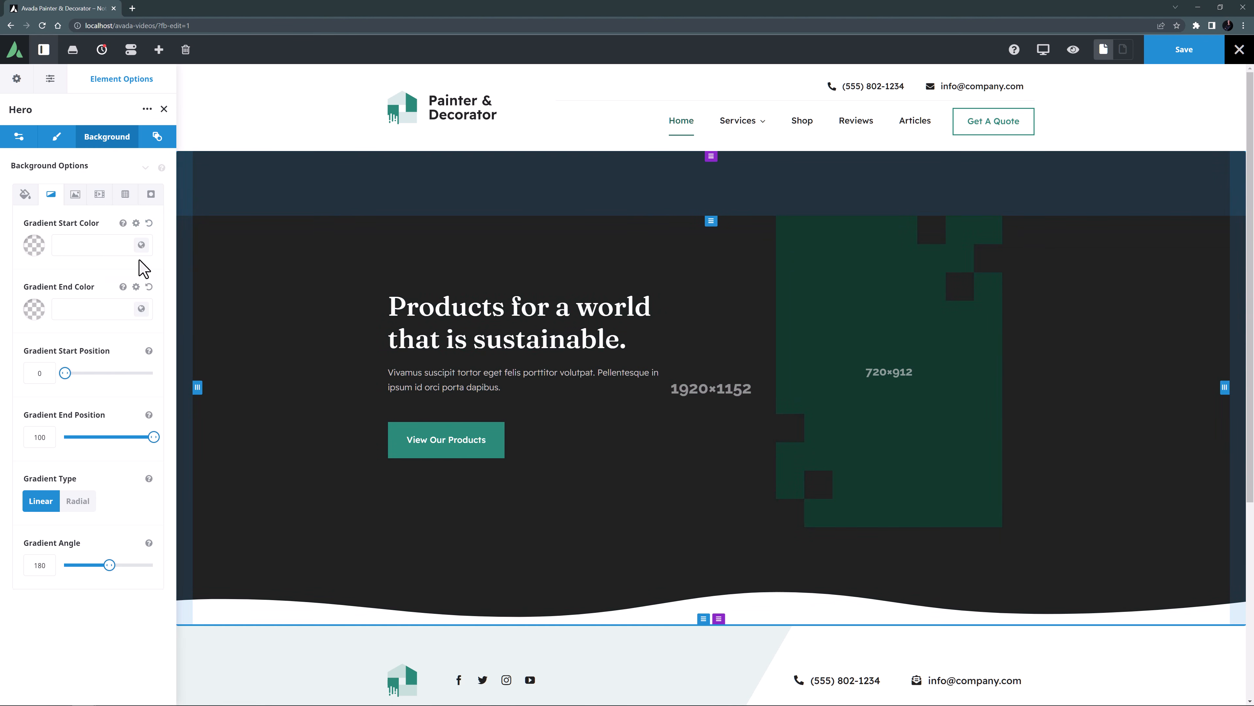
Replace the Hero container's background image with hero.jpg from the media library at Full Size – 1920 × 540.
left_click(76, 195)
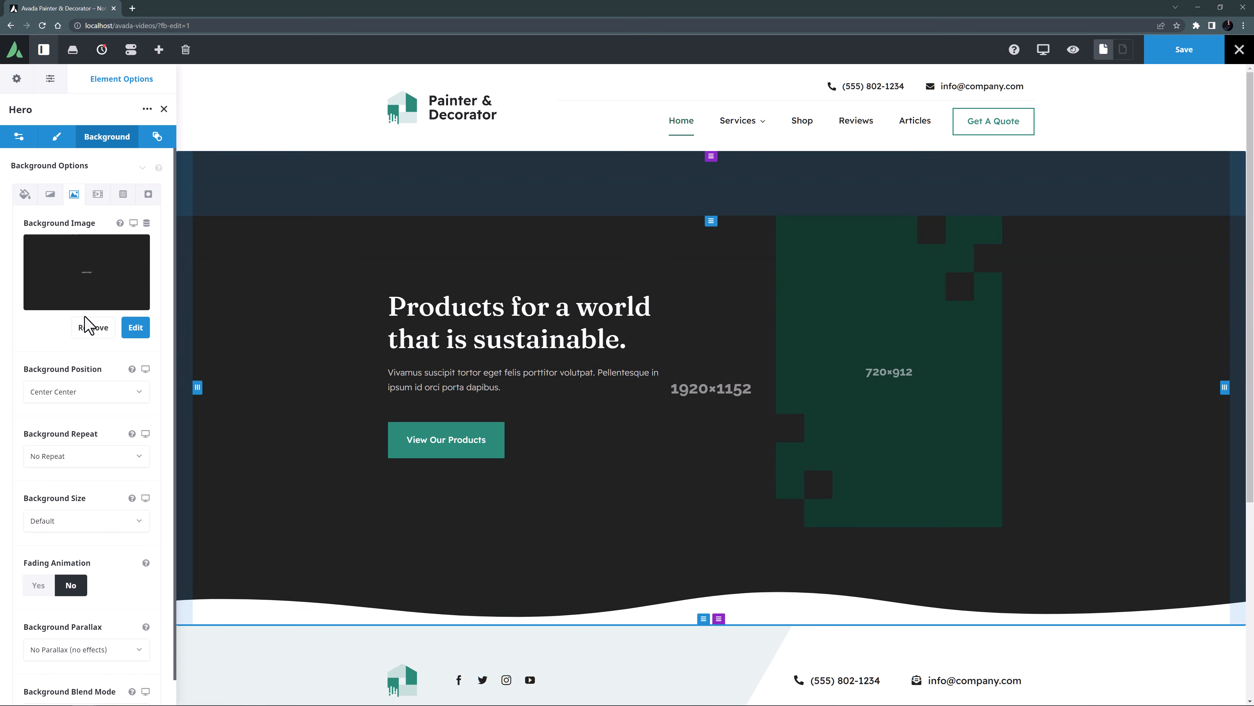
left_click(88, 329)
left_click(86, 285)
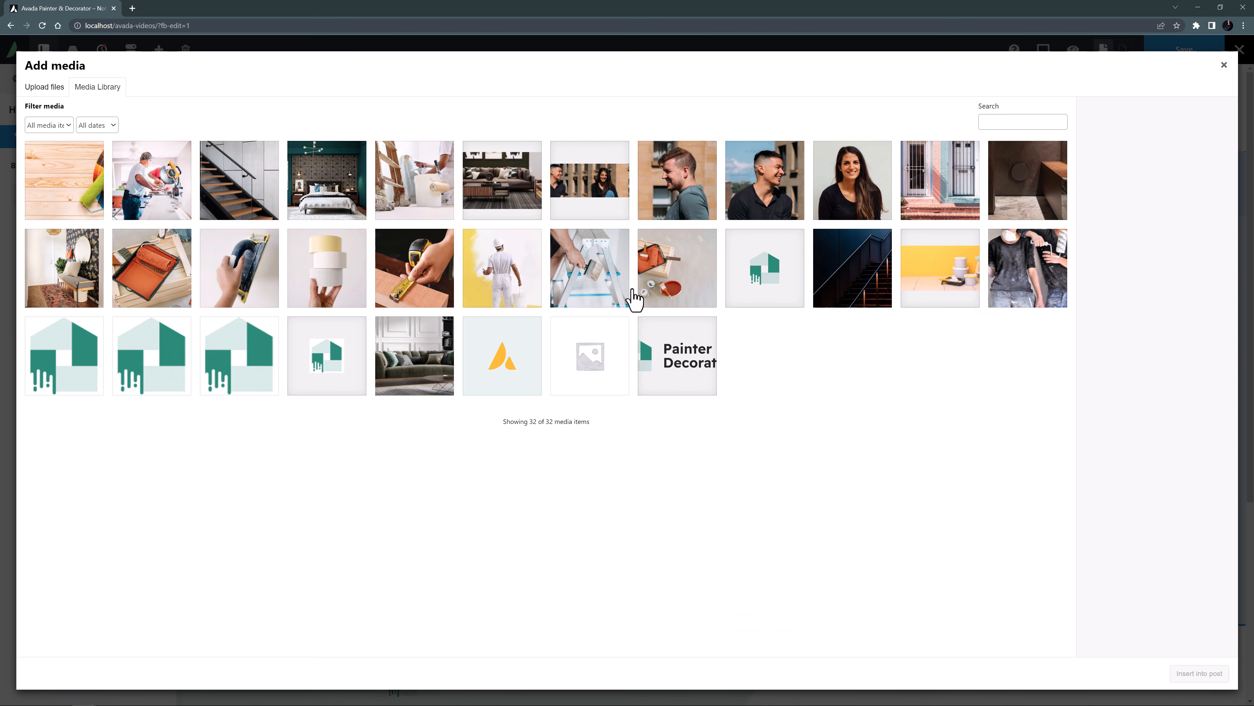
left_click(923, 290)
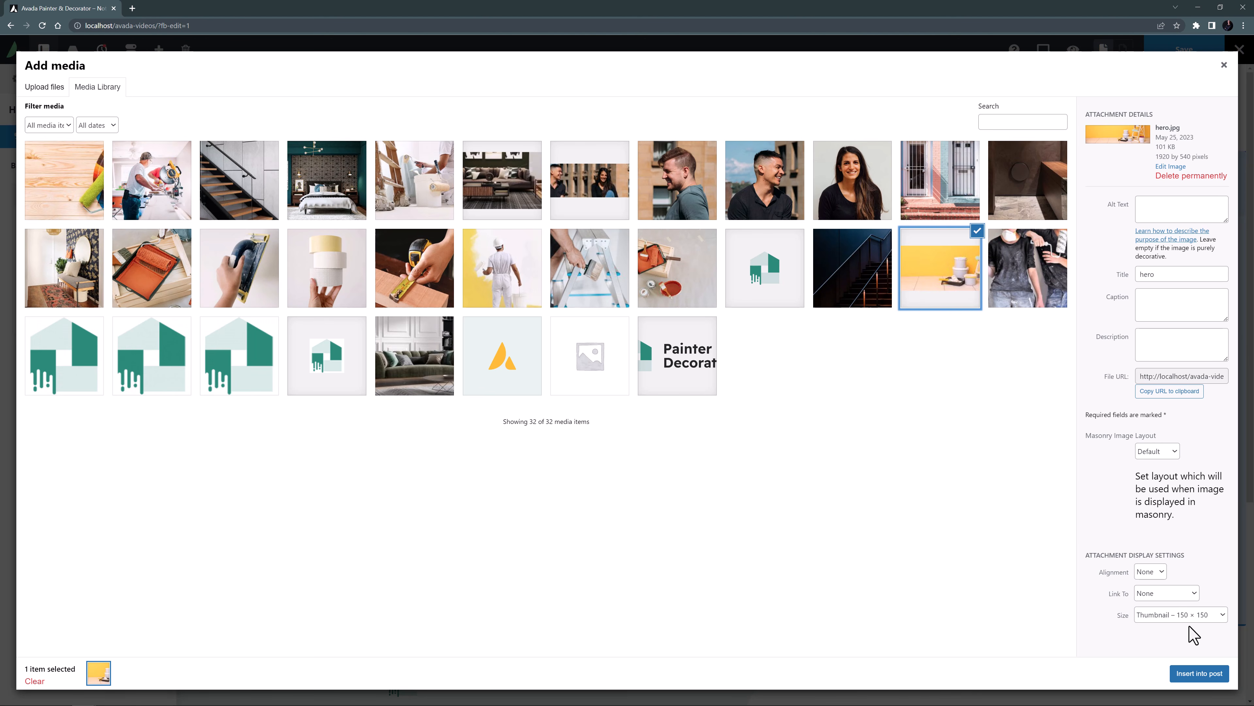
left_click(1188, 614)
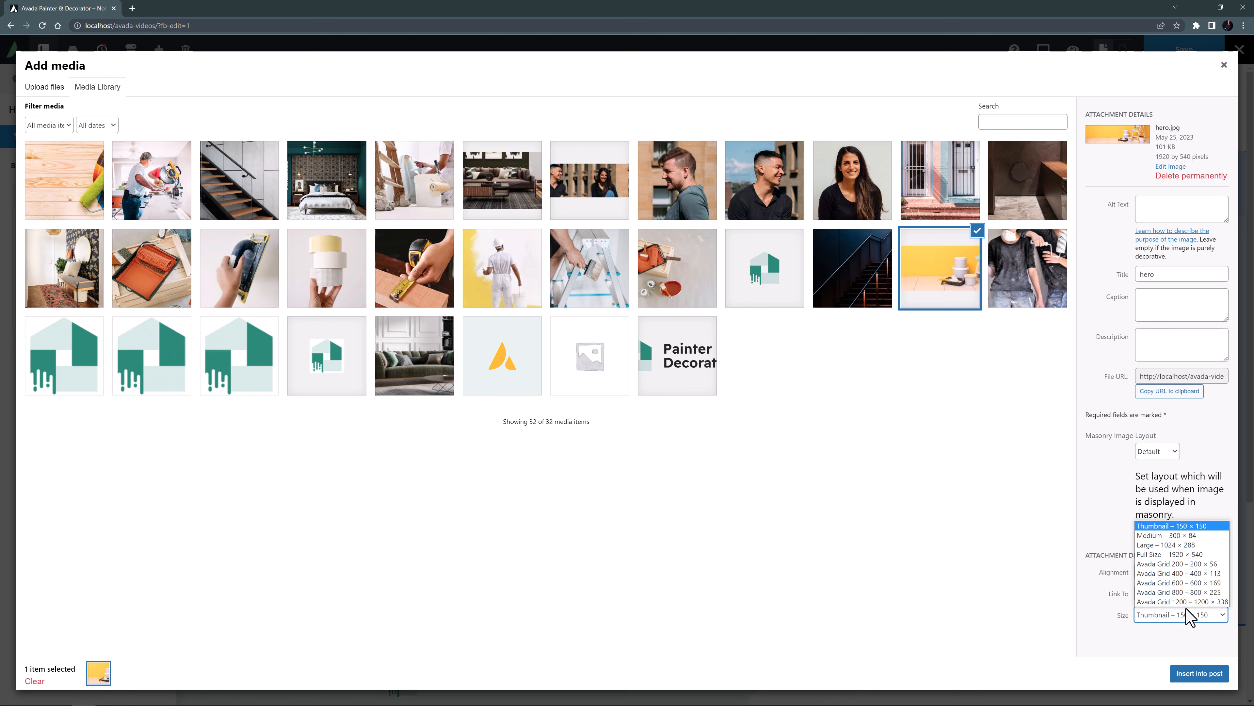
left_click(1177, 554)
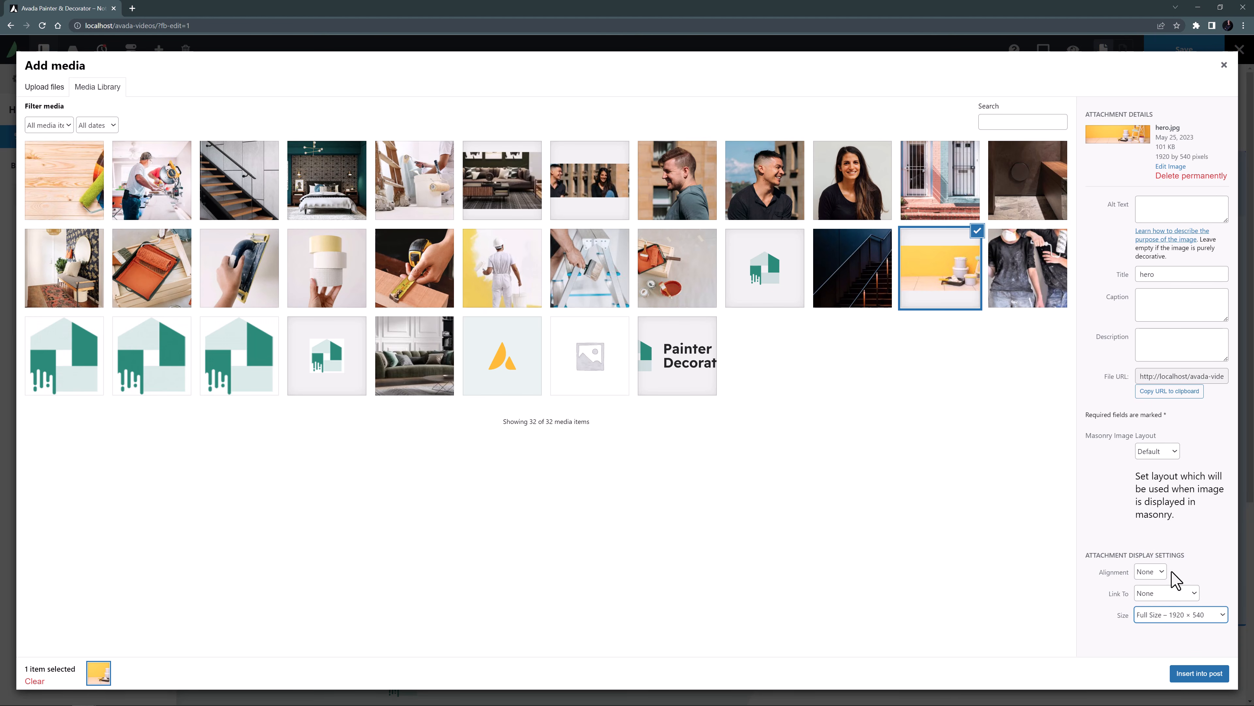
left_click(1182, 671)
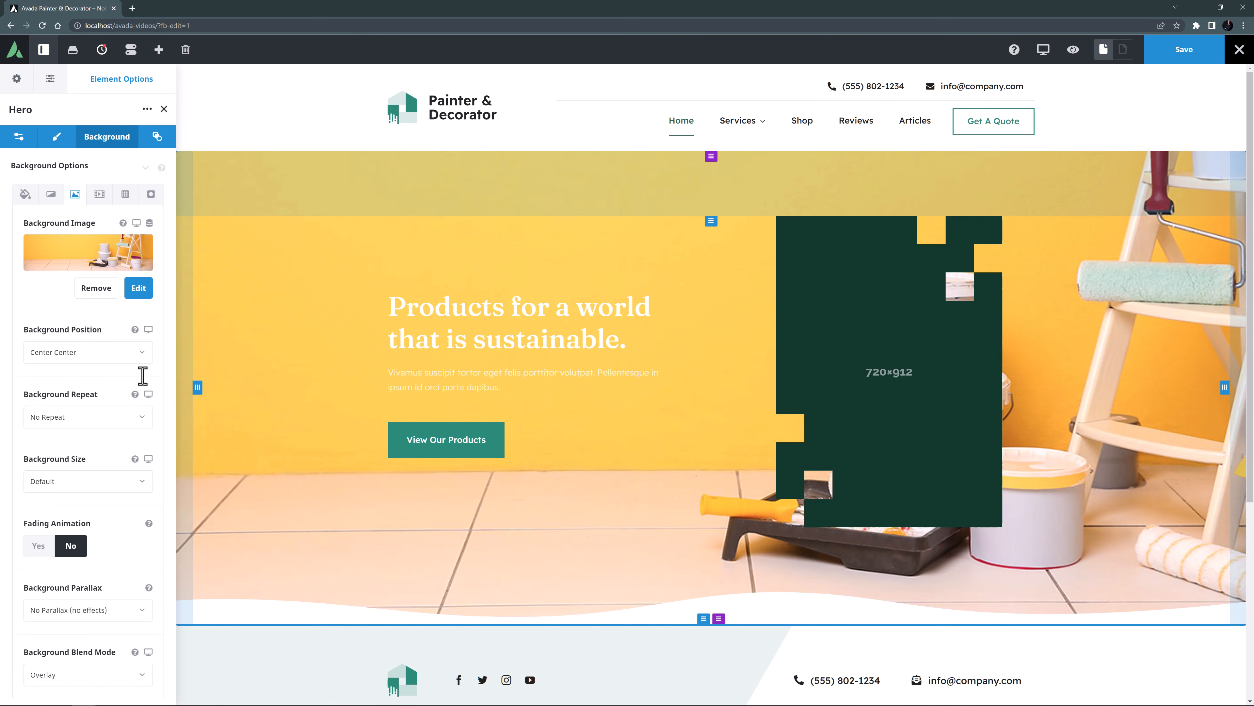
Set the Hero background position to Center Bottom and delete the 1/2 column holding the placeholder image.
left_click(64, 352)
scroll(56, 455, "down", 3)
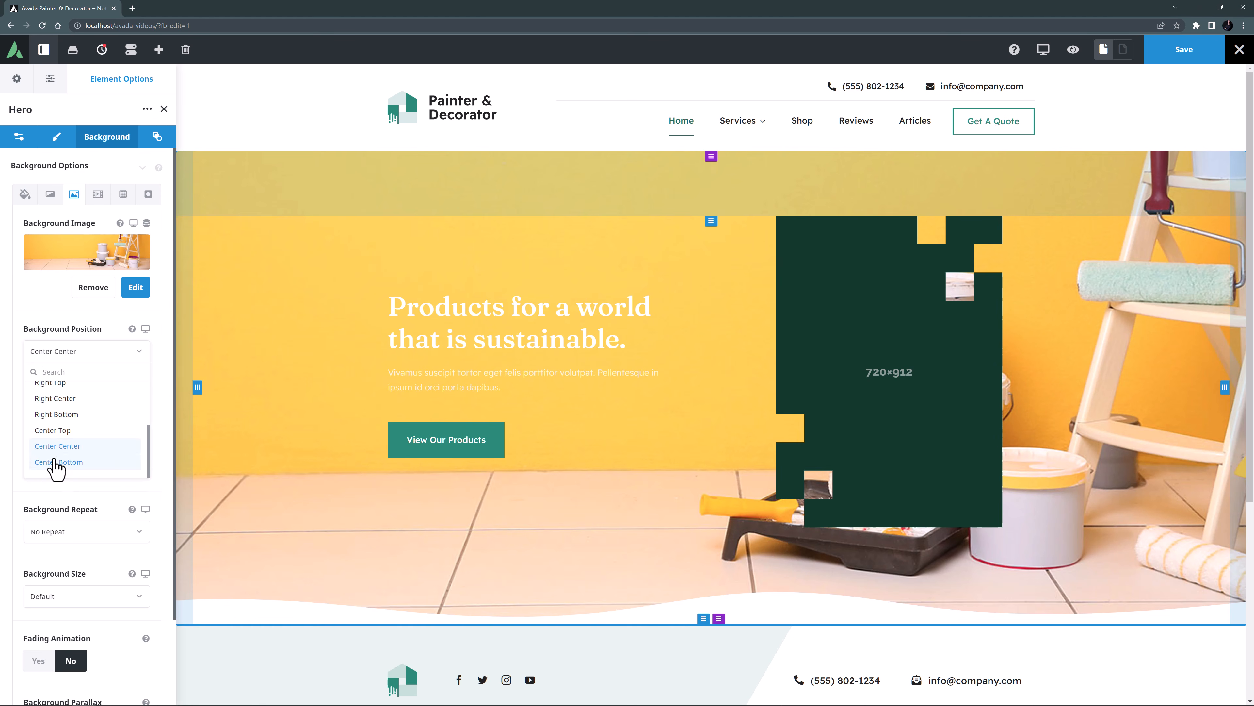
left_click(56, 468)
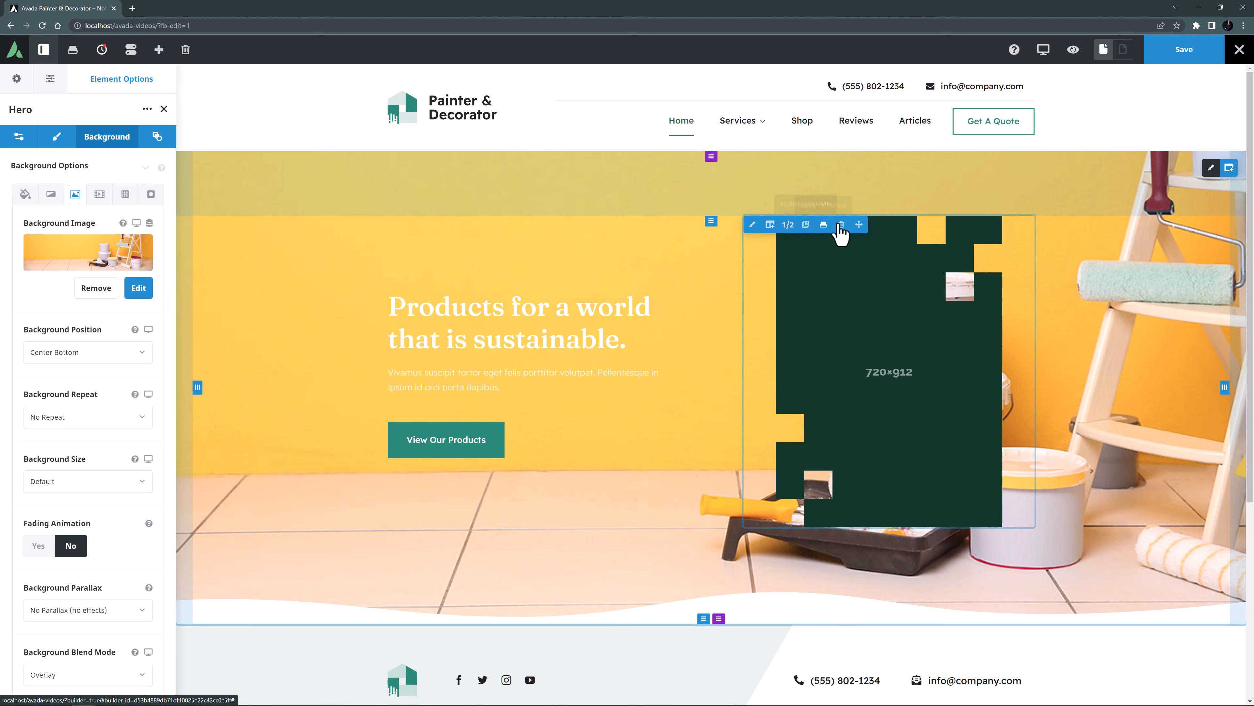
left_click(838, 221)
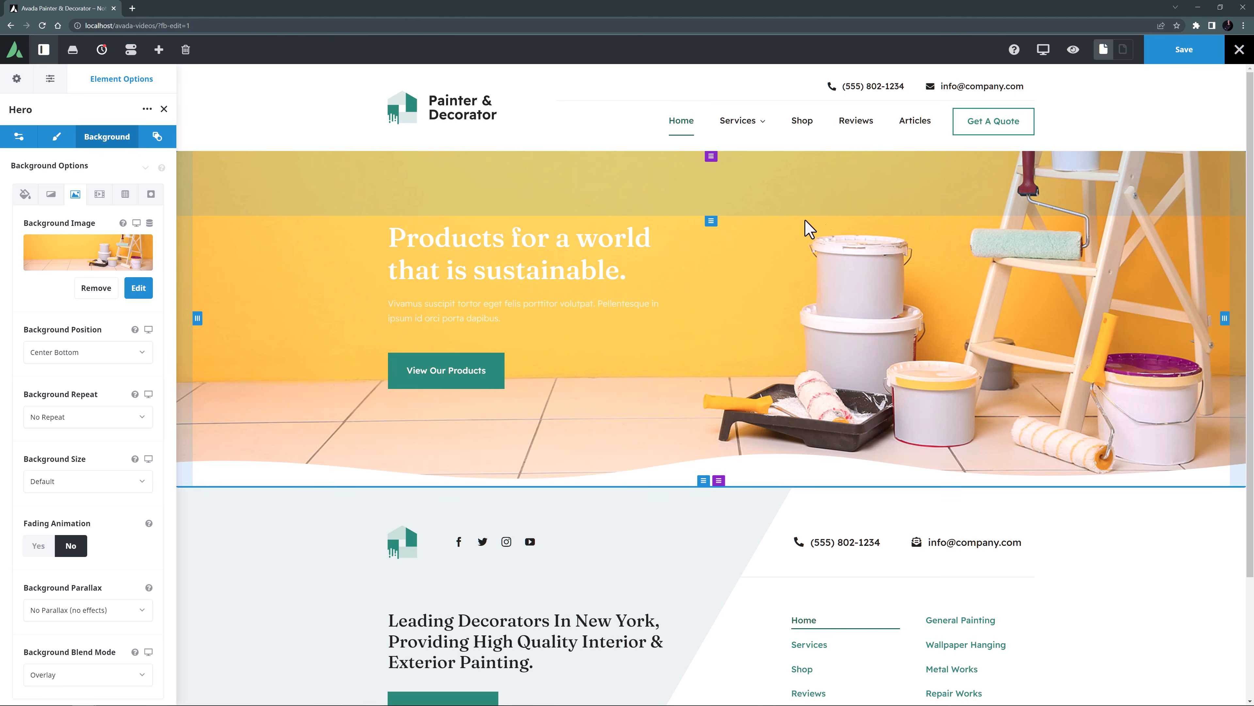
Clear the Hero container's column spacing and set its top padding to 100px.
left_click(20, 141)
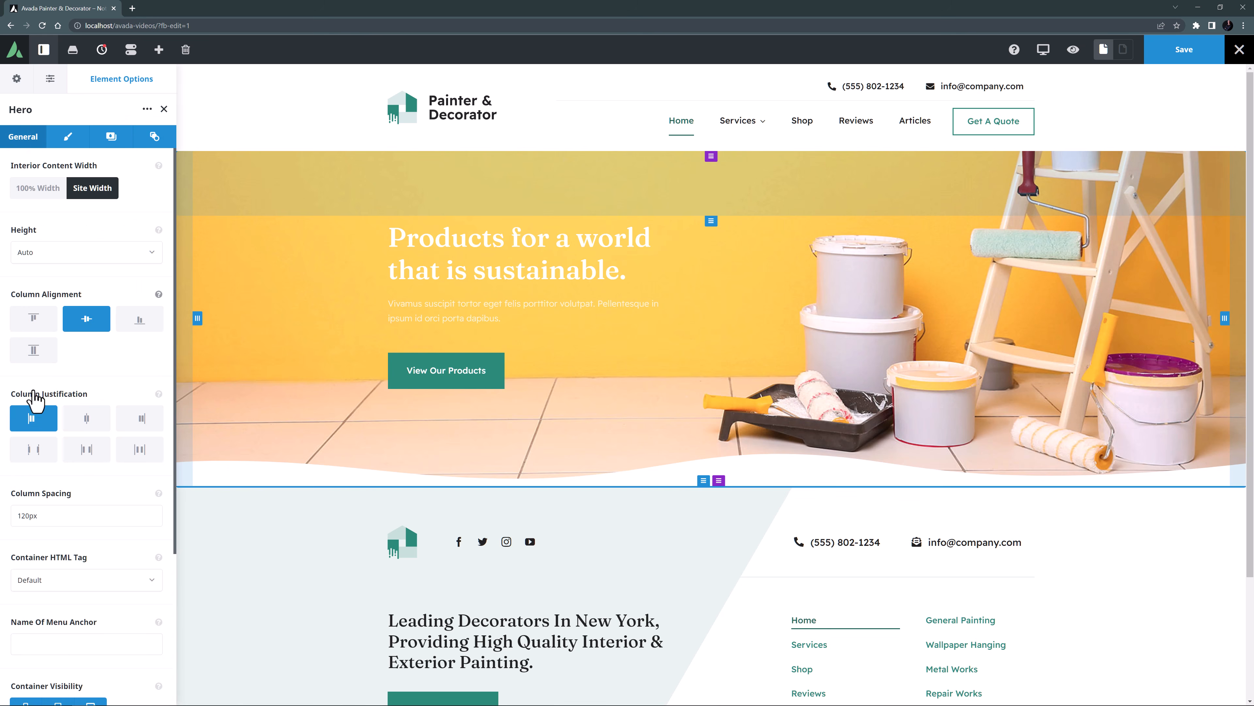
left_click_drag(43, 517, 7, 520)
key("BackSpace")
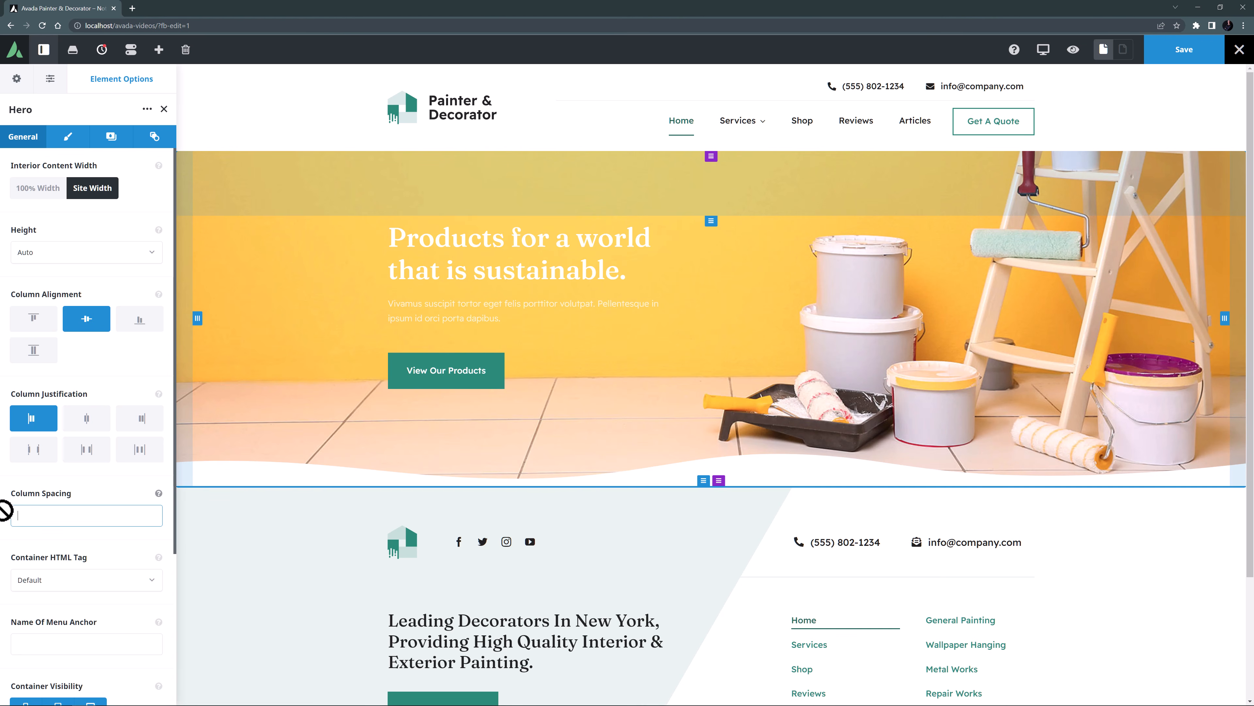
left_click(68, 138)
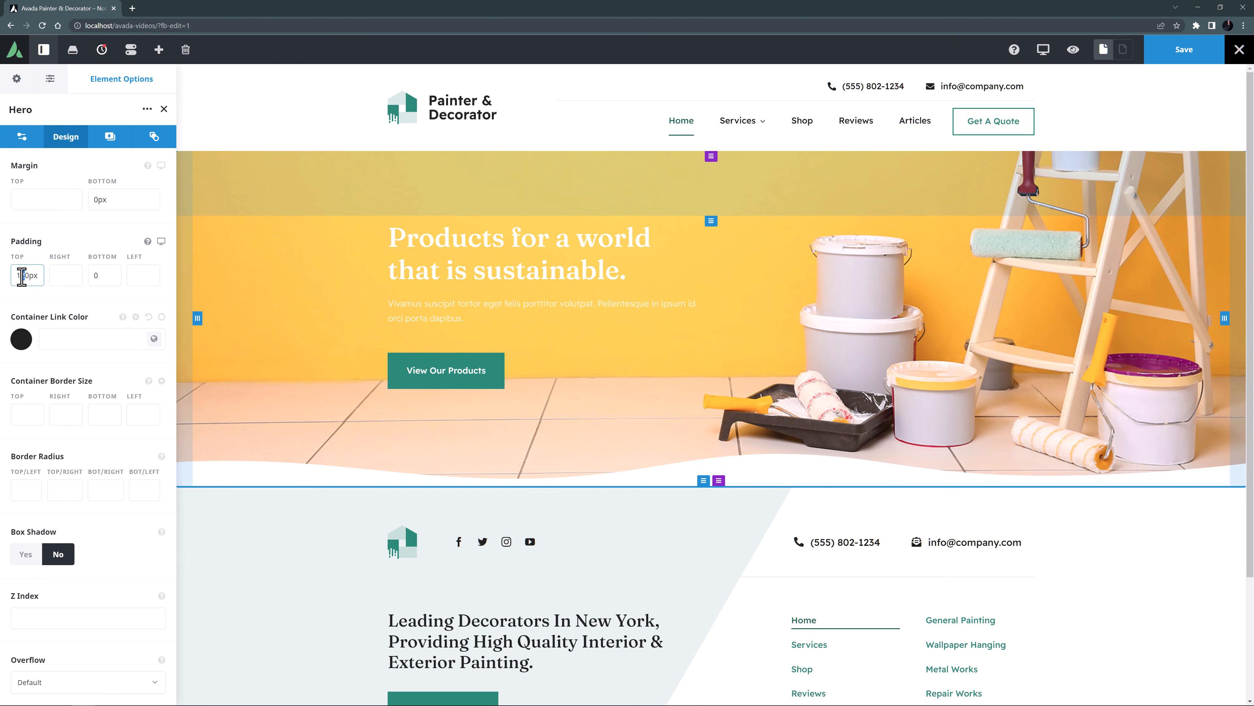
key("Tab")
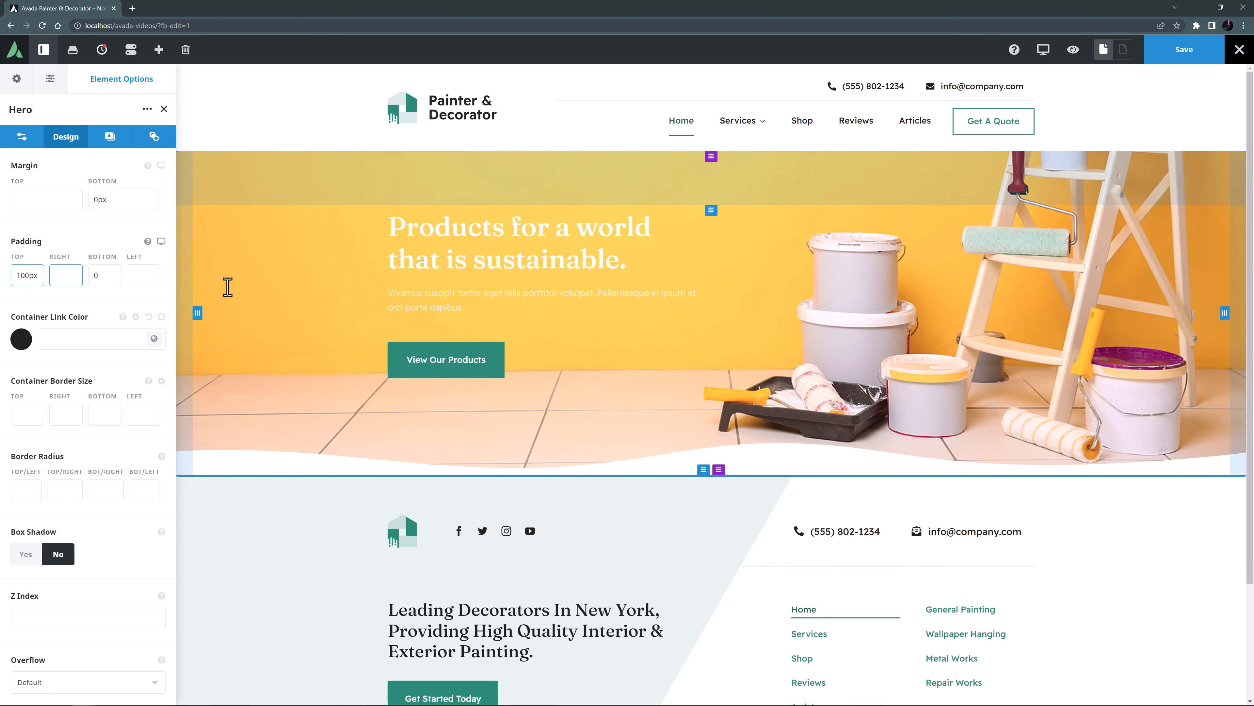
Replace the hero heading text with "High Quality Painting & Decorating".
mouse_move(520, 269)
left_click(534, 246)
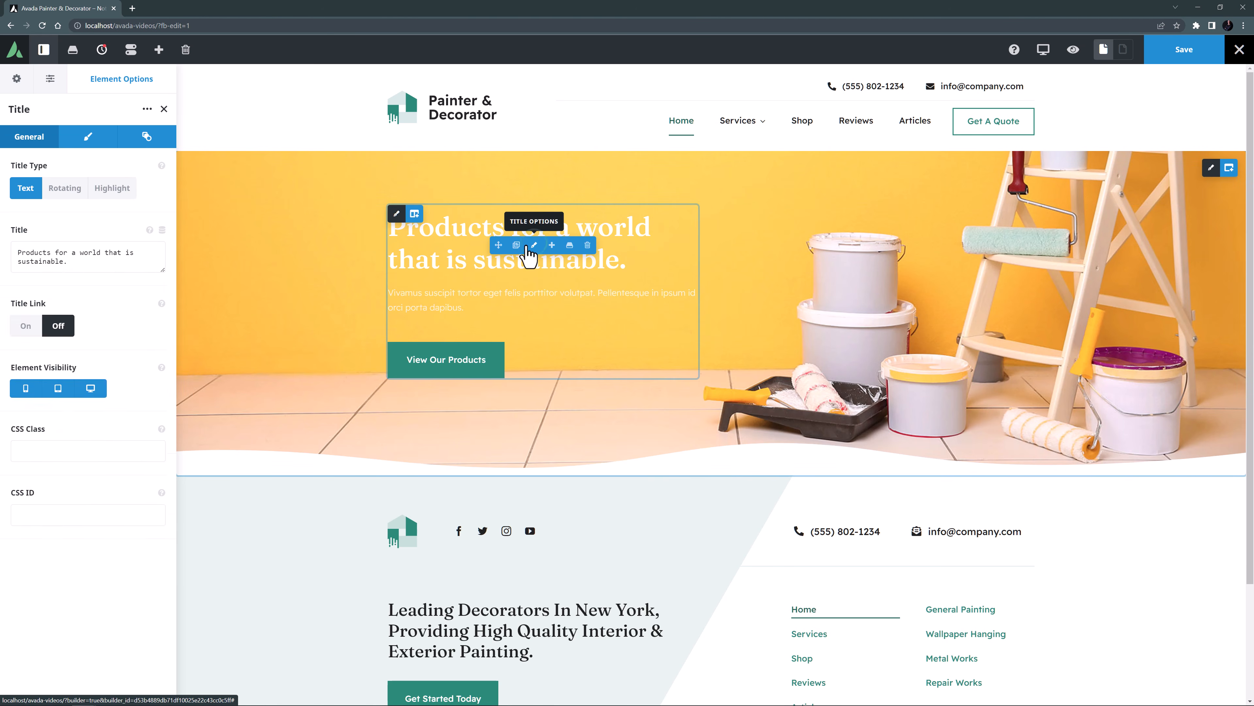
left_click_drag(77, 330, 2, 313)
type("High Quality Painting & Decorating")
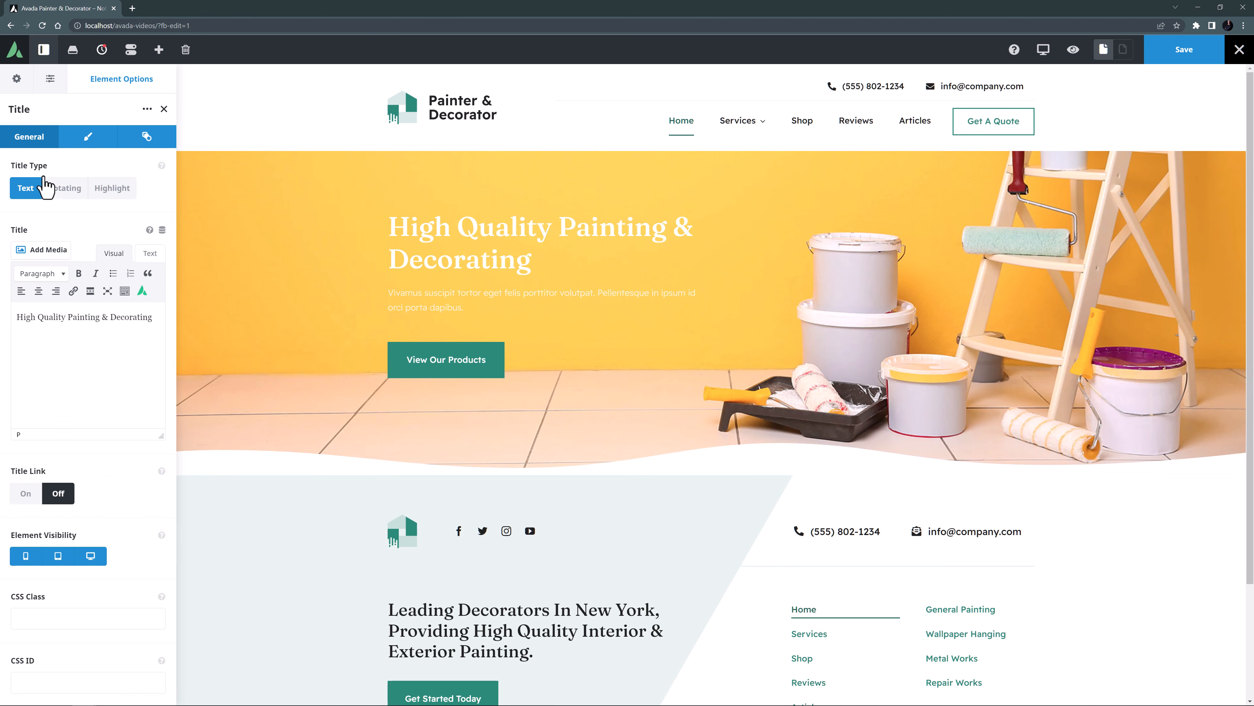
Set the hero heading's font color to global Color 7 and its bottom margin to 0px.
left_click(88, 136)
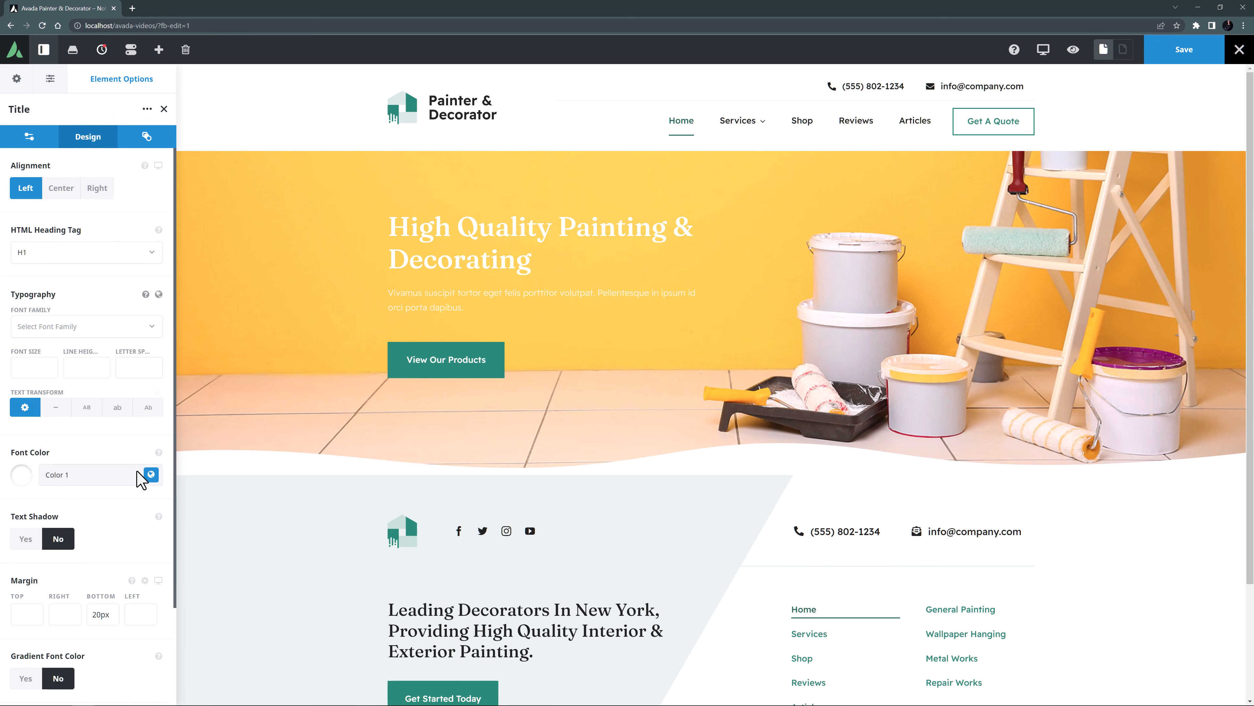
left_click(150, 474)
left_click(117, 517)
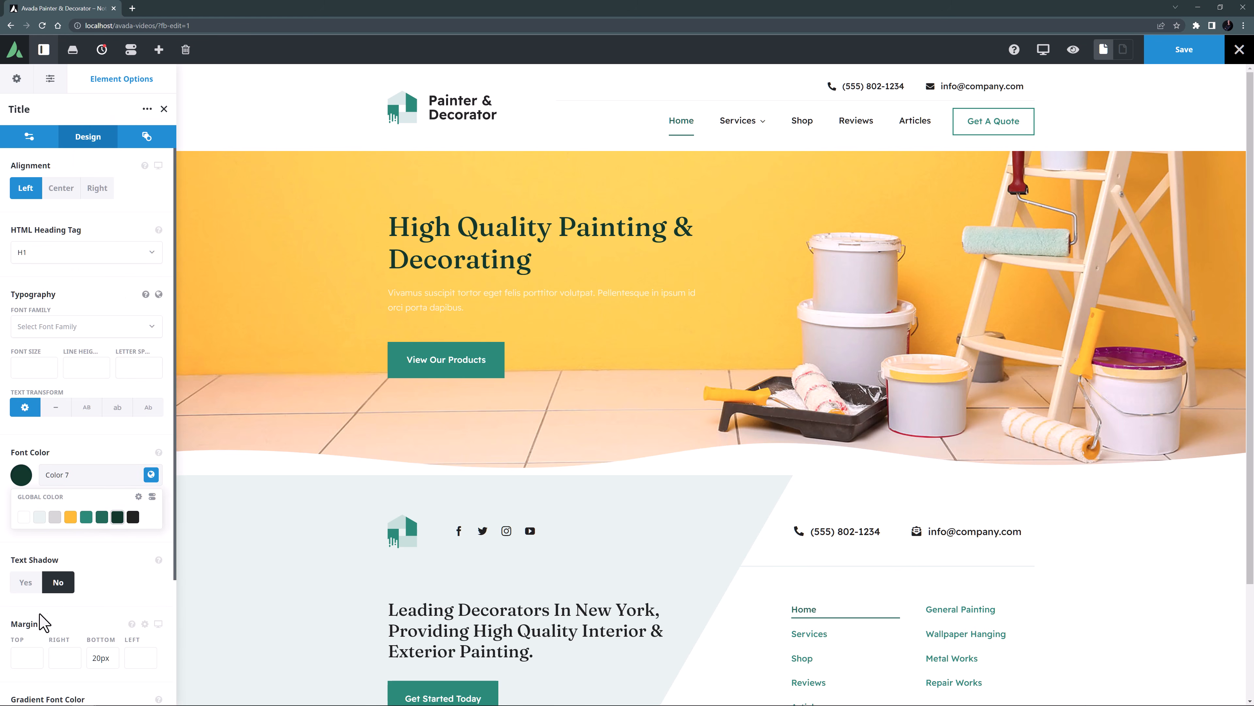
left_click(93, 658)
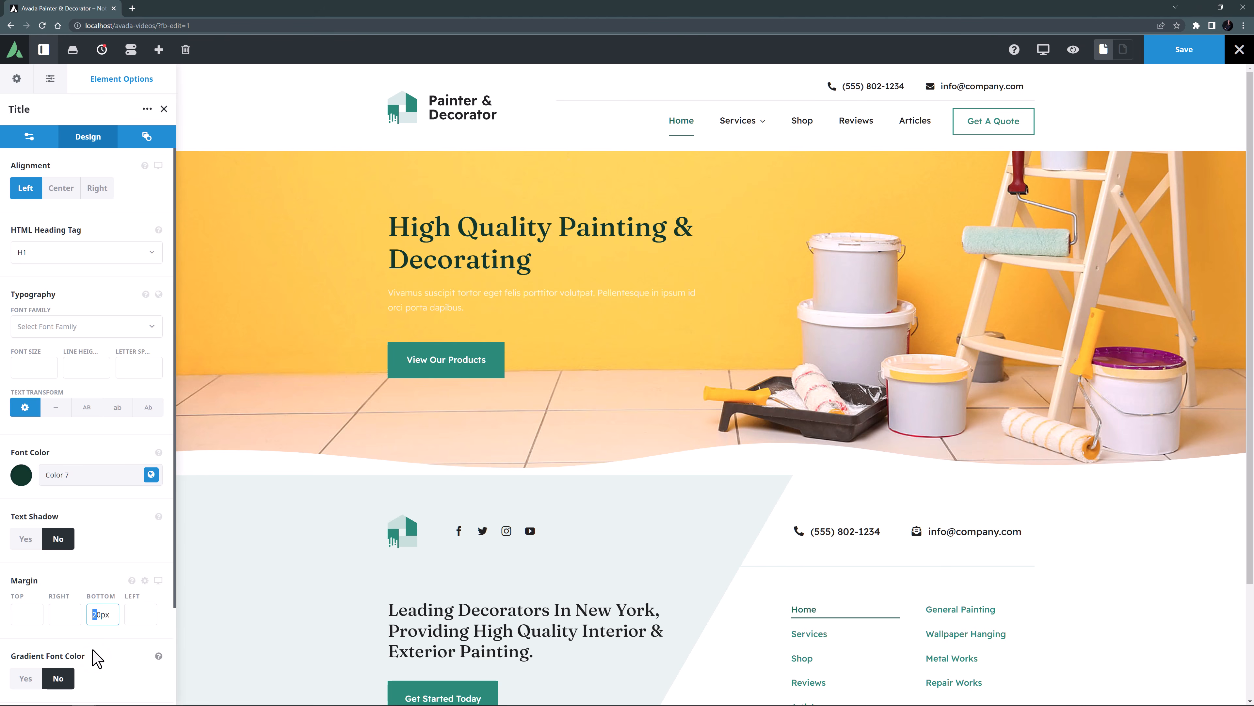
key("BackSpace")
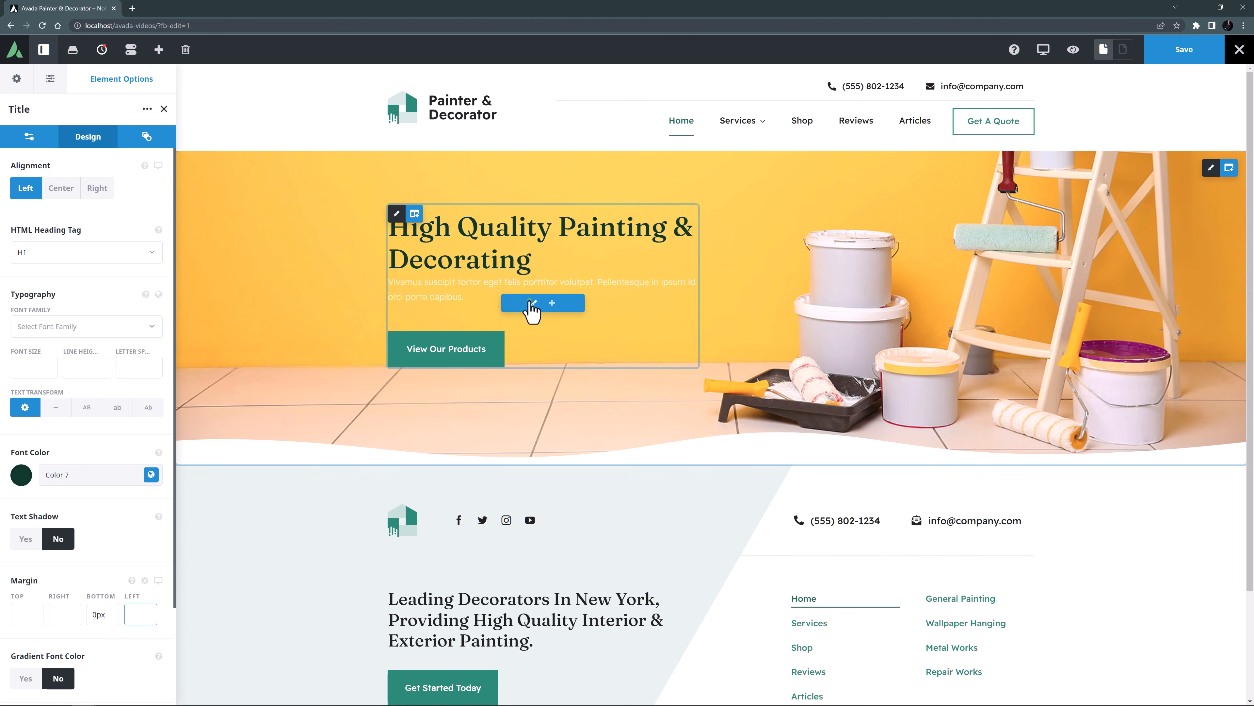
Set the hero text block's font color to global Color 7 and clear the color's alpha adjustment.
left_click(533, 303)
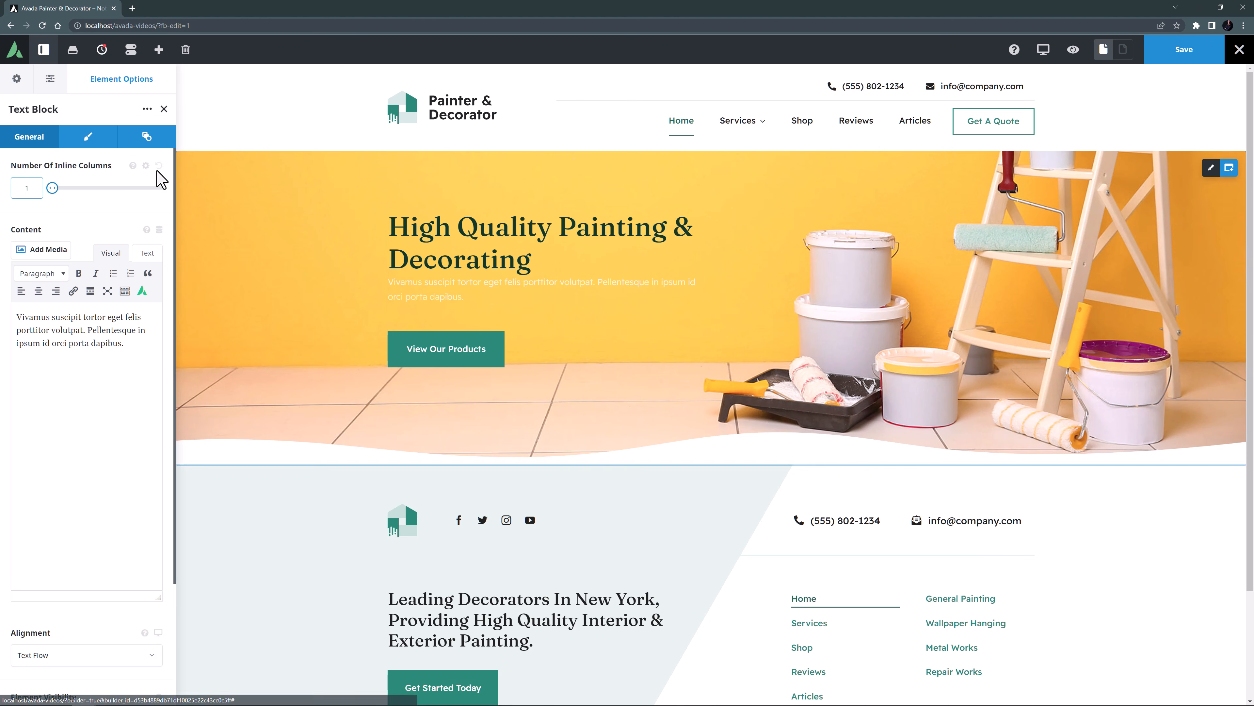
left_click(89, 141)
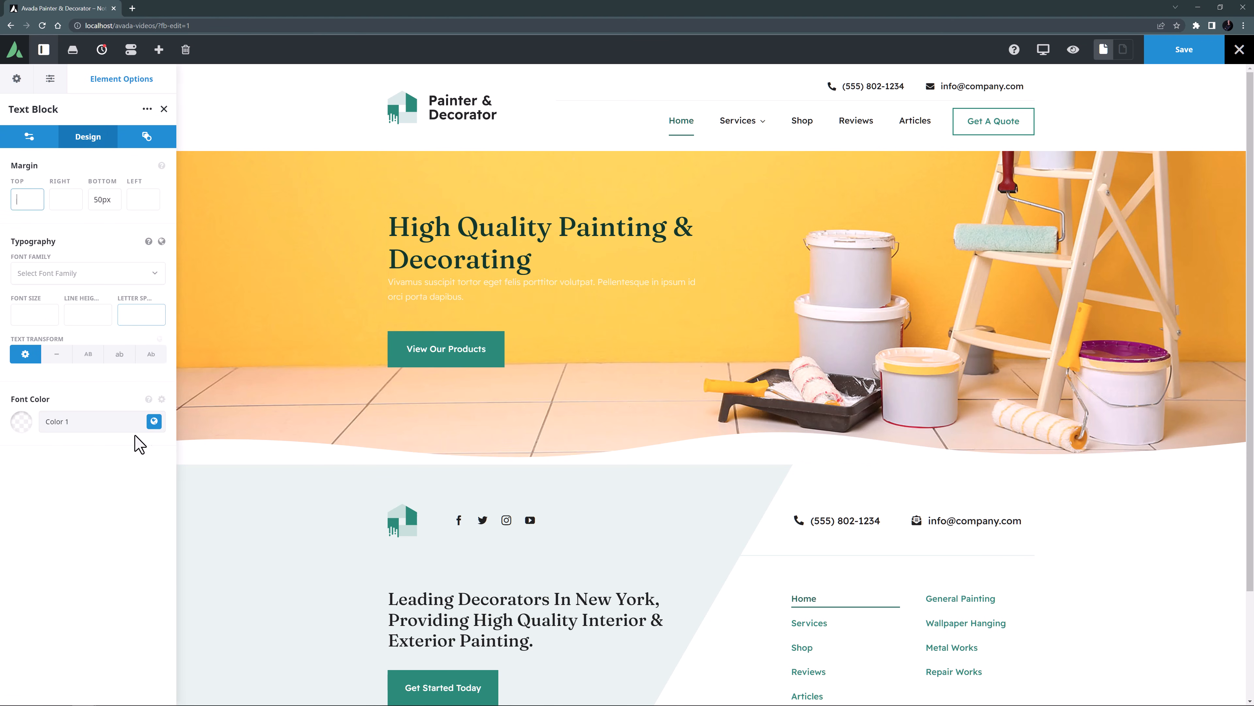
left_click(154, 421)
left_click(118, 464)
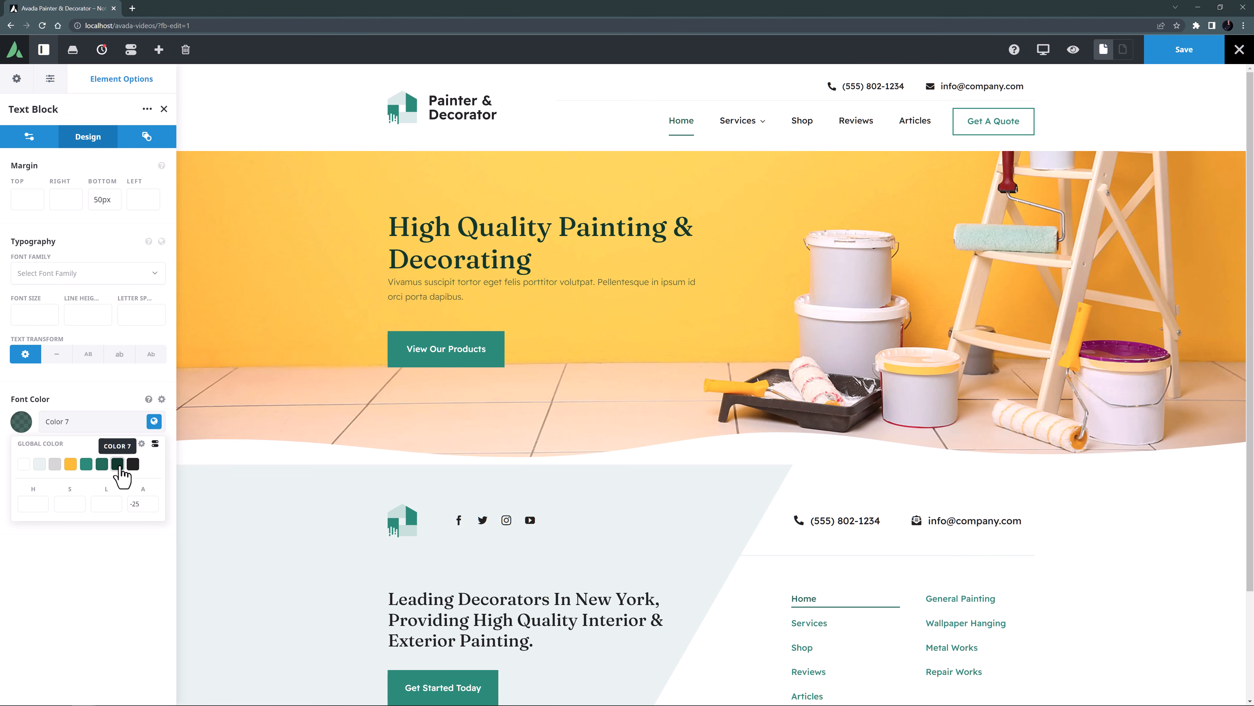
double_click(134, 503)
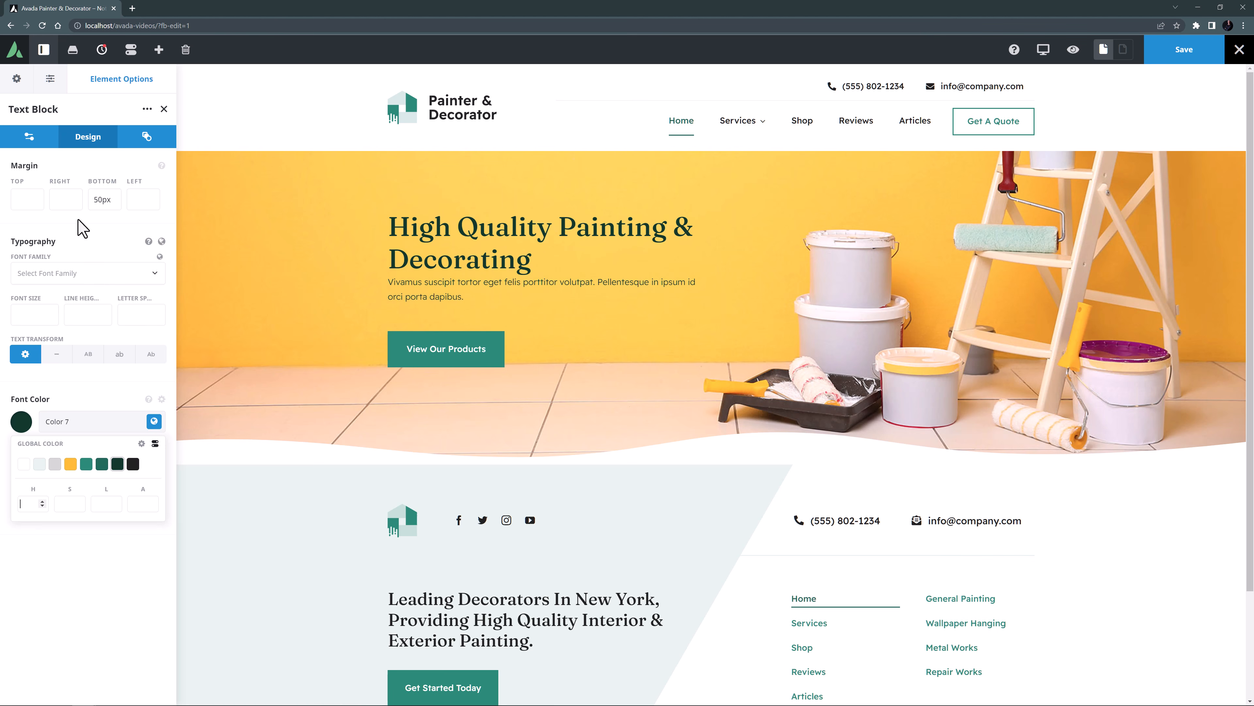
Give the hero text block a right margin of 20% and a bottom margin of 40px.
left_click(63, 198)
type("20%")
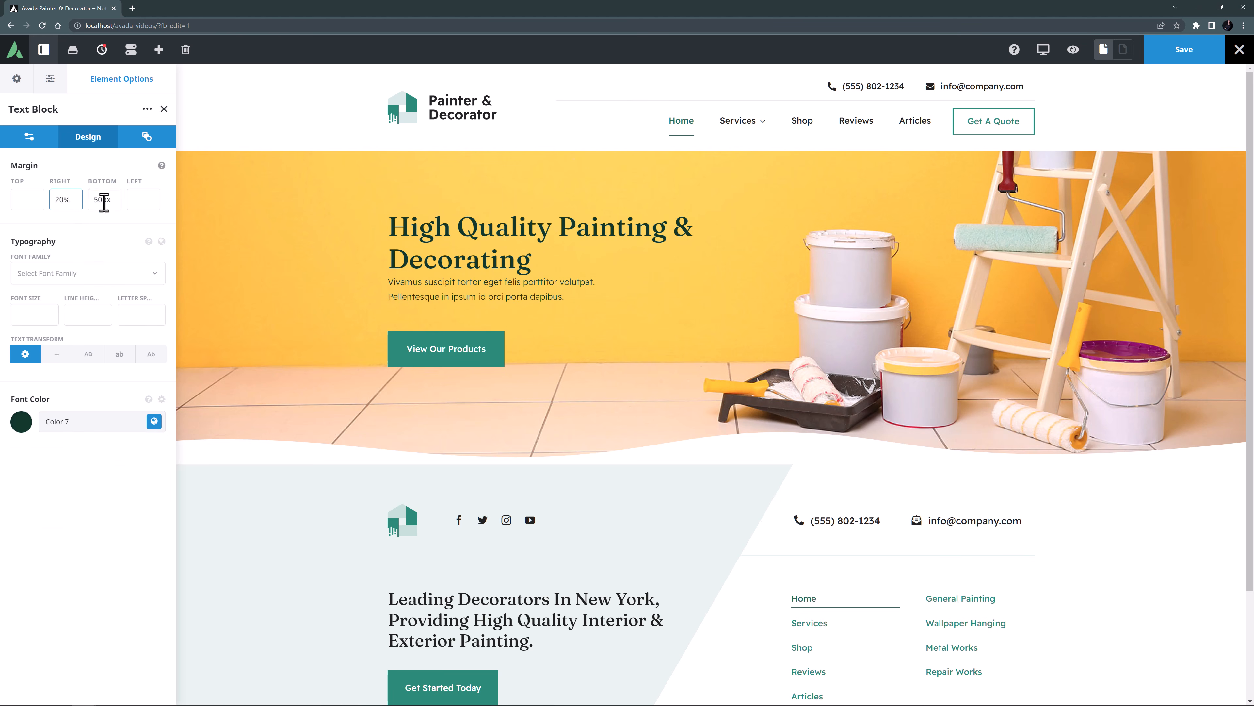
left_click_drag(93, 200, 96, 198)
key("Tab")
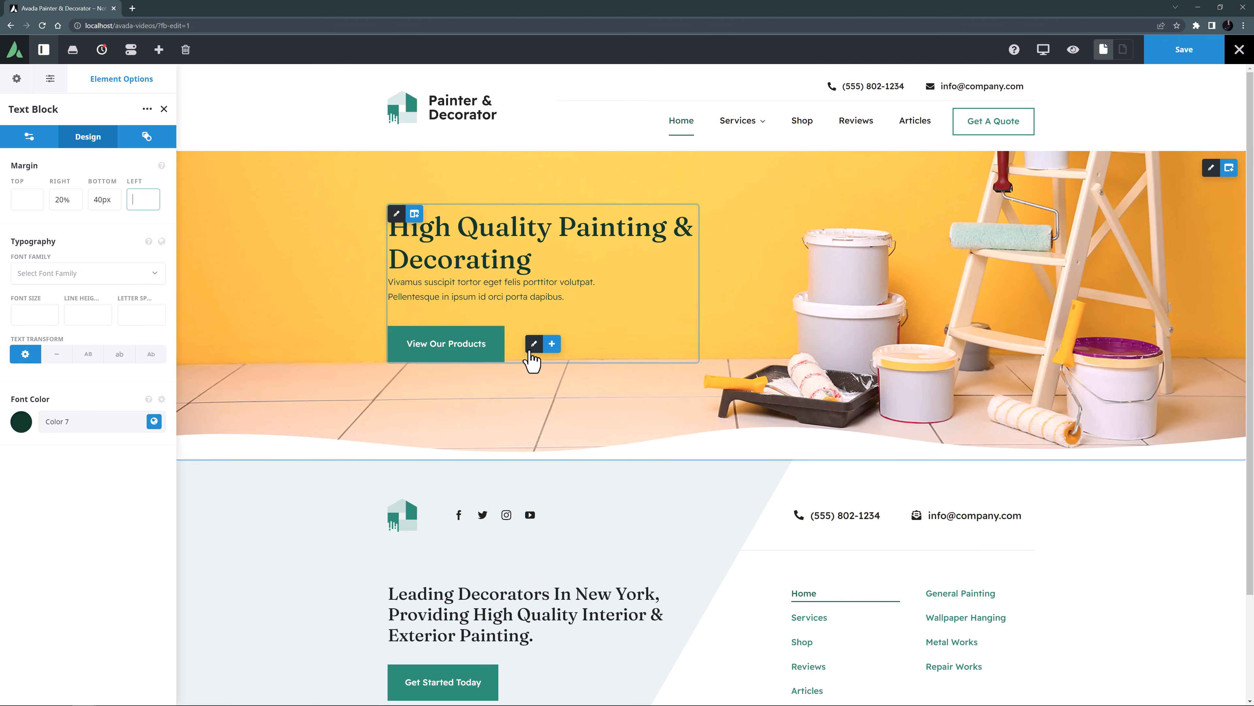
Link the hero button to the Services page and change its text to "Discover More".
left_click(532, 345)
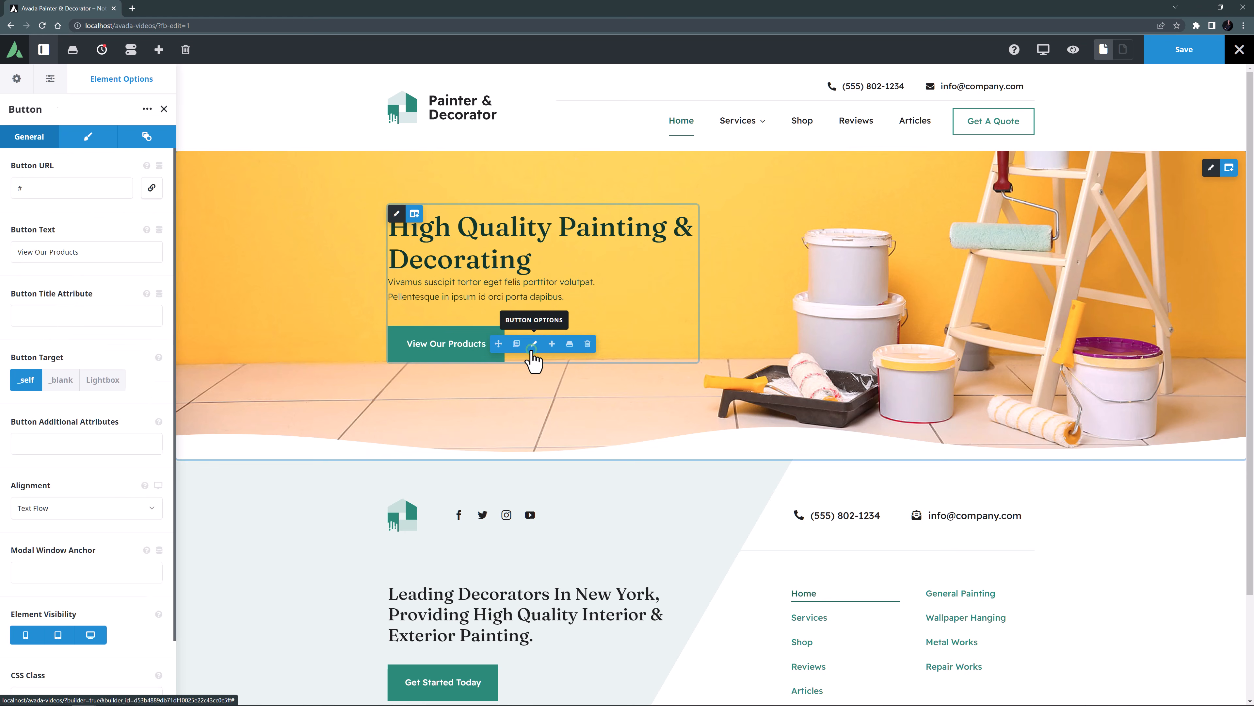
left_click(151, 188)
left_click(512, 477)
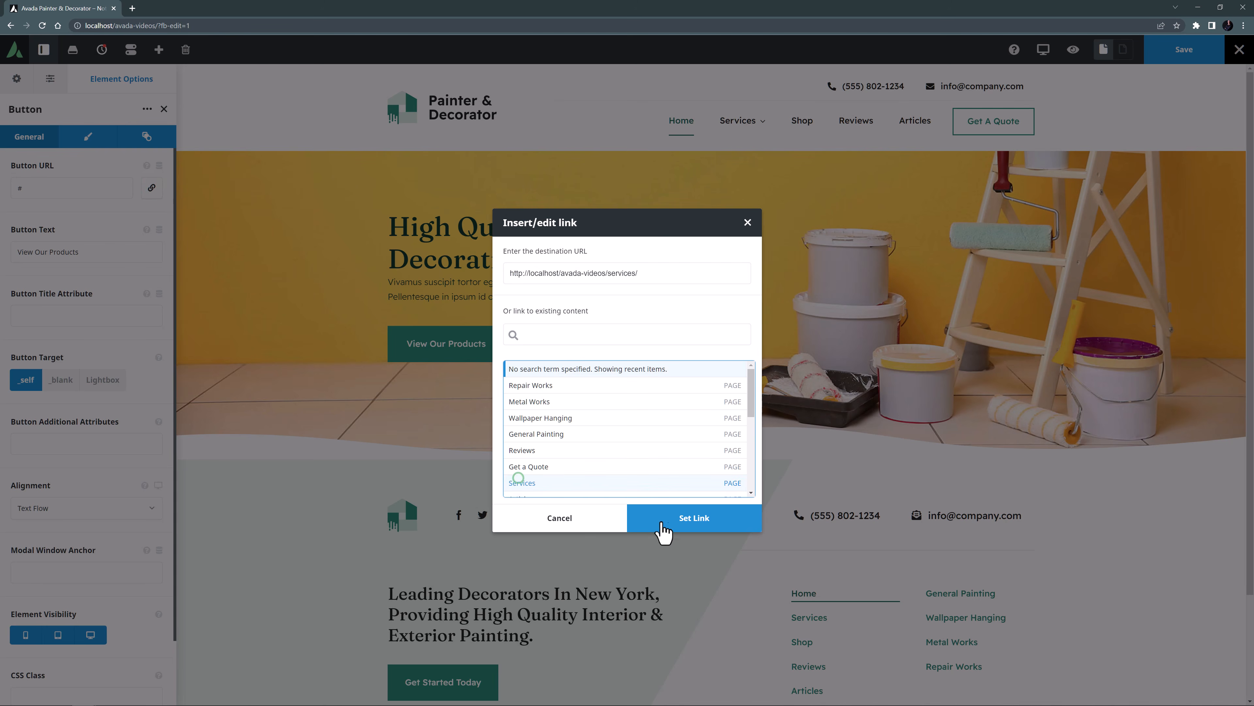
left_click(674, 525)
left_click_drag(102, 254, 6, 252)
type("Discover More")
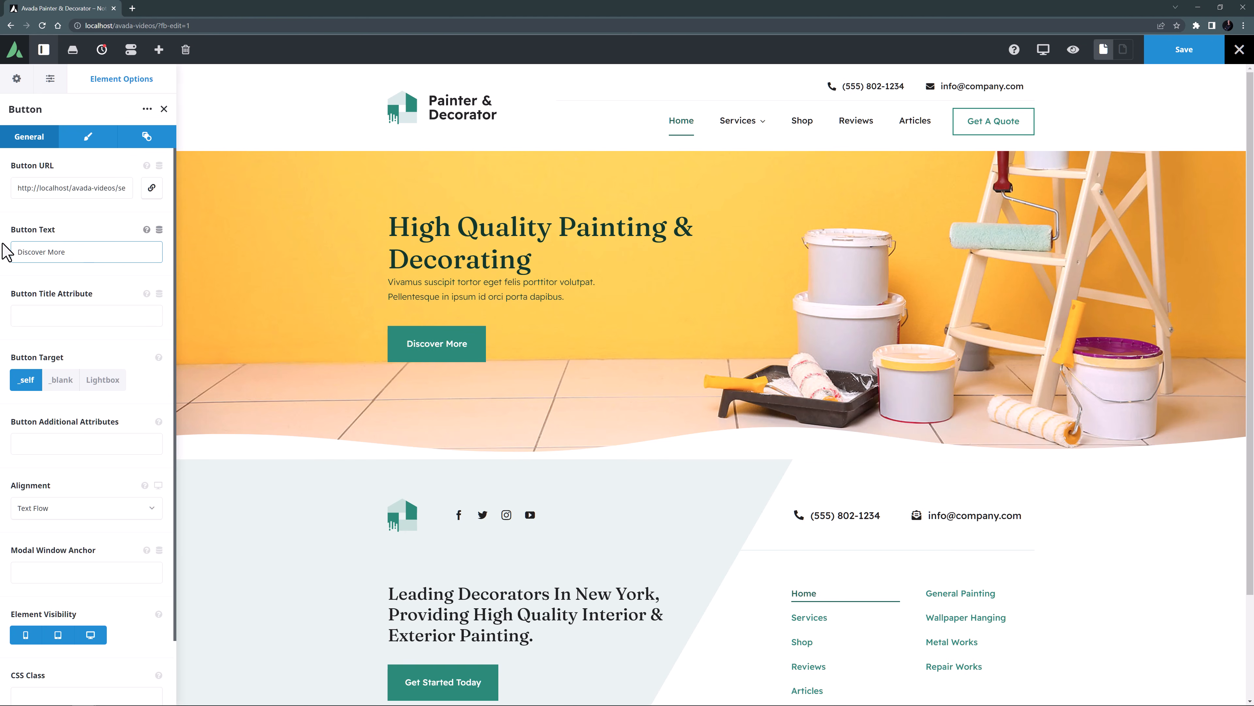
Clear the custom padding on all four sides of the Discover More button.
left_click(81, 140)
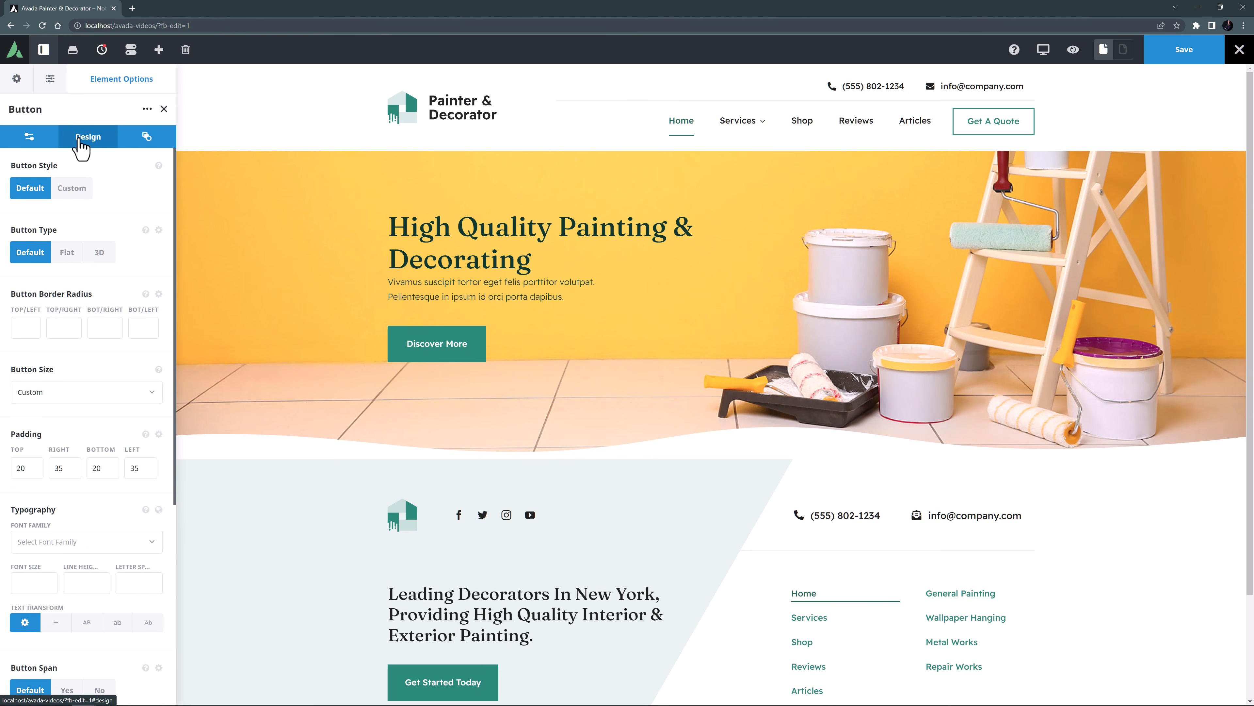
double_click(29, 468)
key("BackSpace")
key("Tab")
key("BackSpace")
key("Tab")
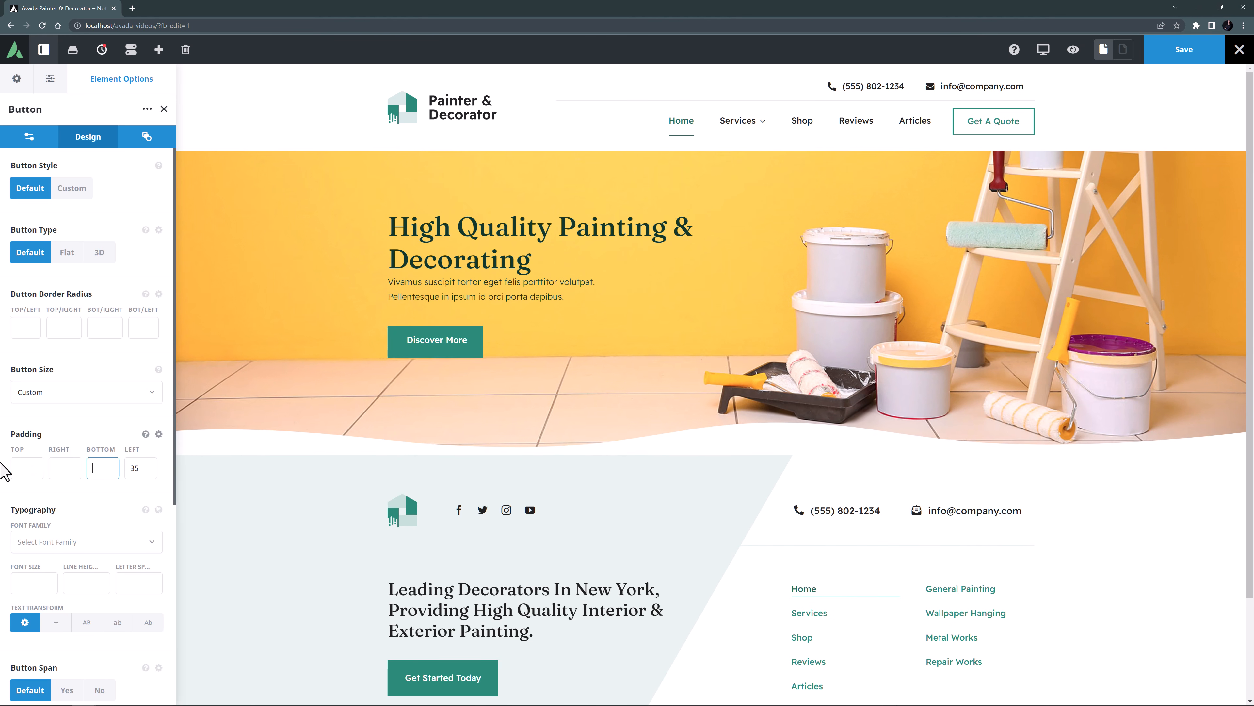
key("BackSpace")
key("Tab")
key("BackSpace")
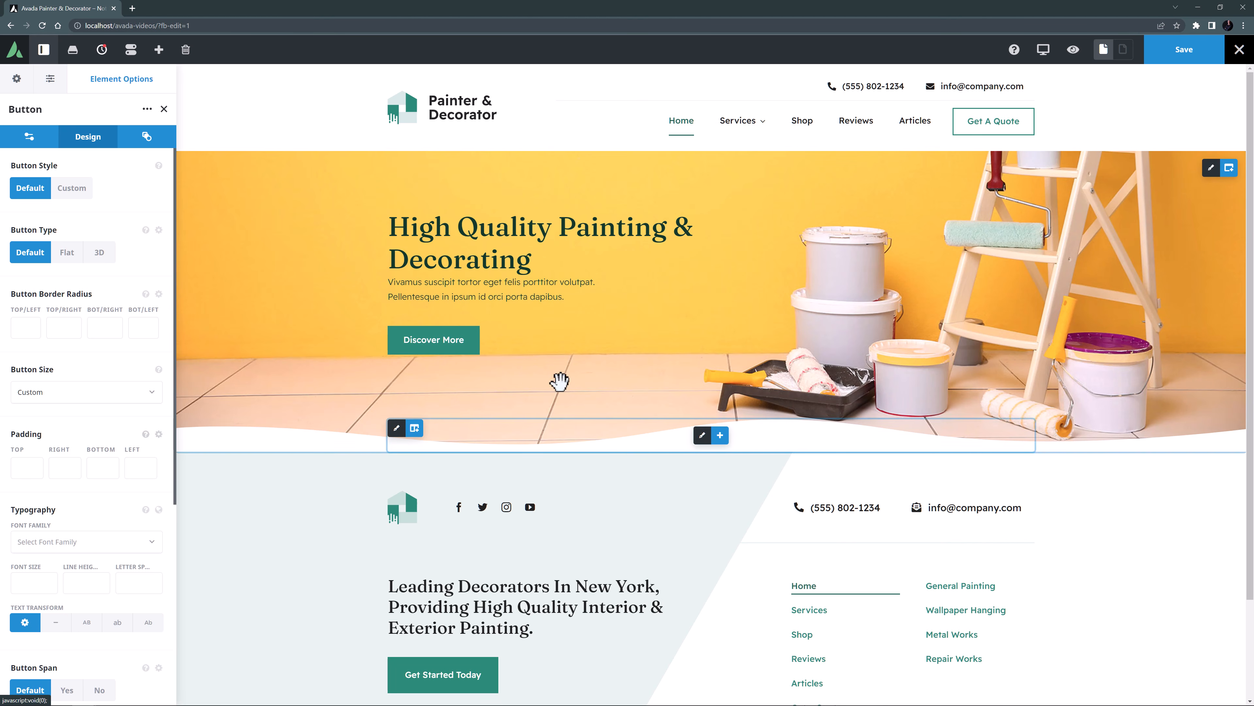
Change the style of the section separator below the hero content to Paint.
left_click(704, 436)
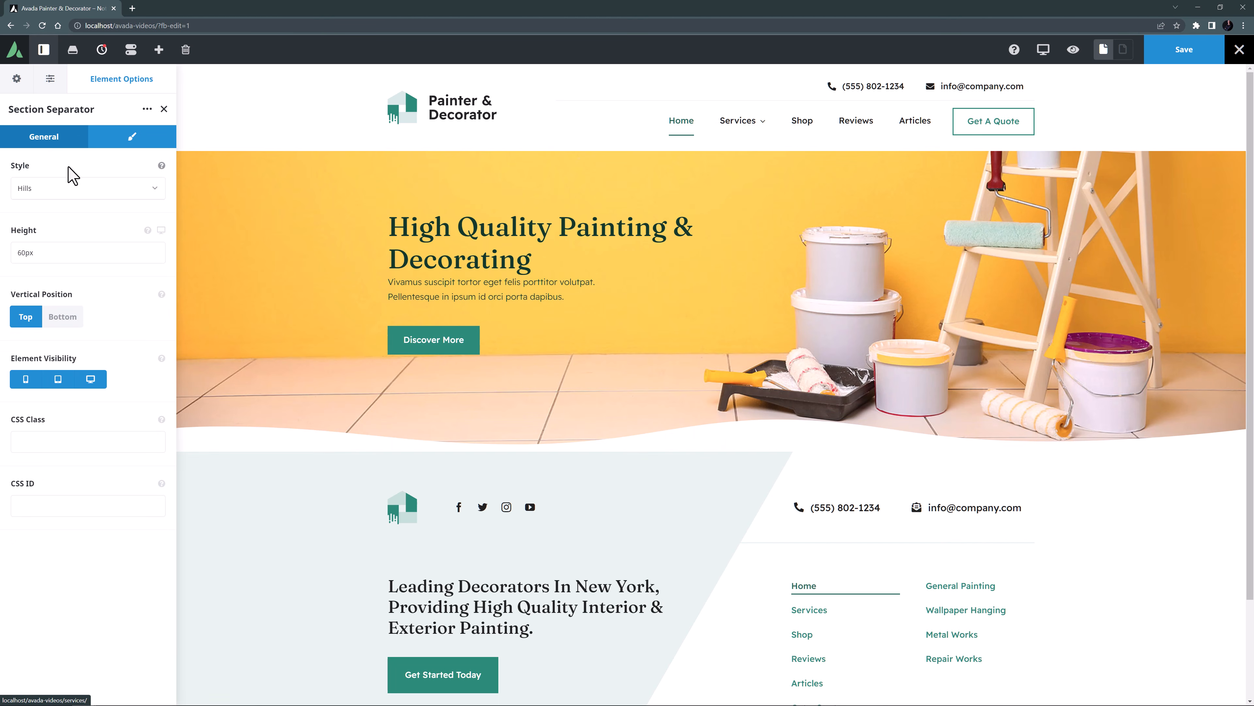
left_click(45, 187)
scroll(47, 282, "down", 5)
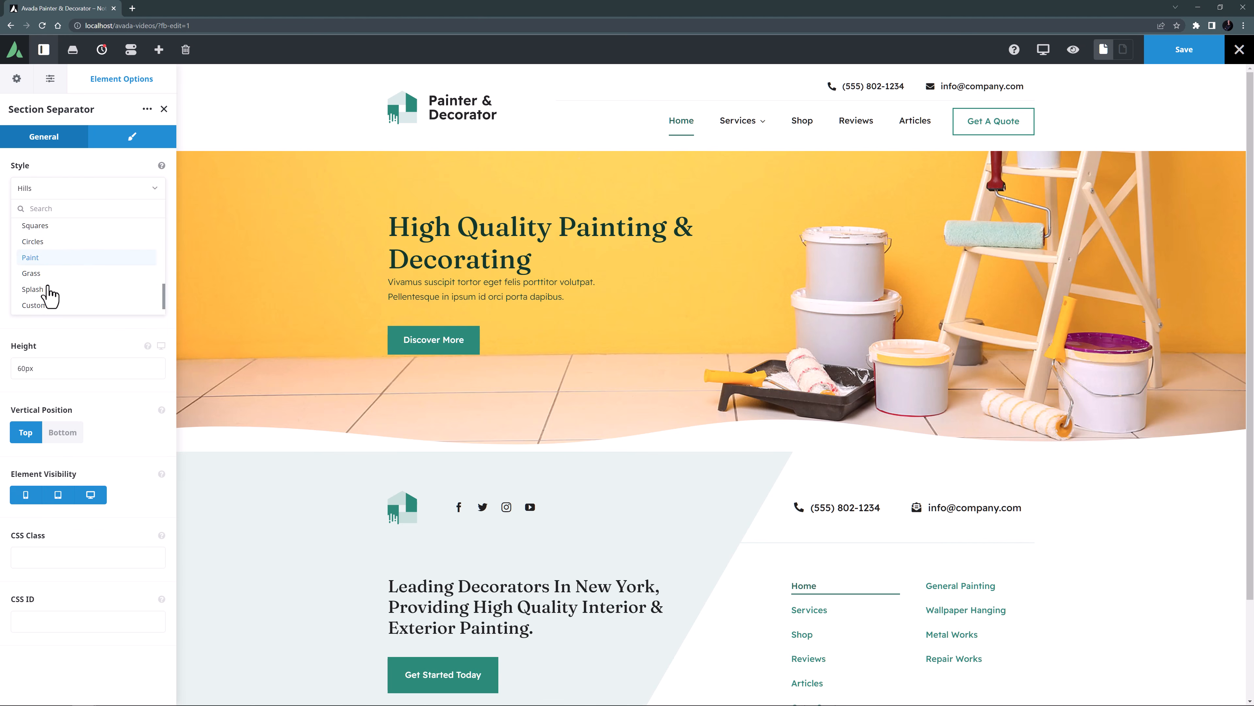
left_click(36, 252)
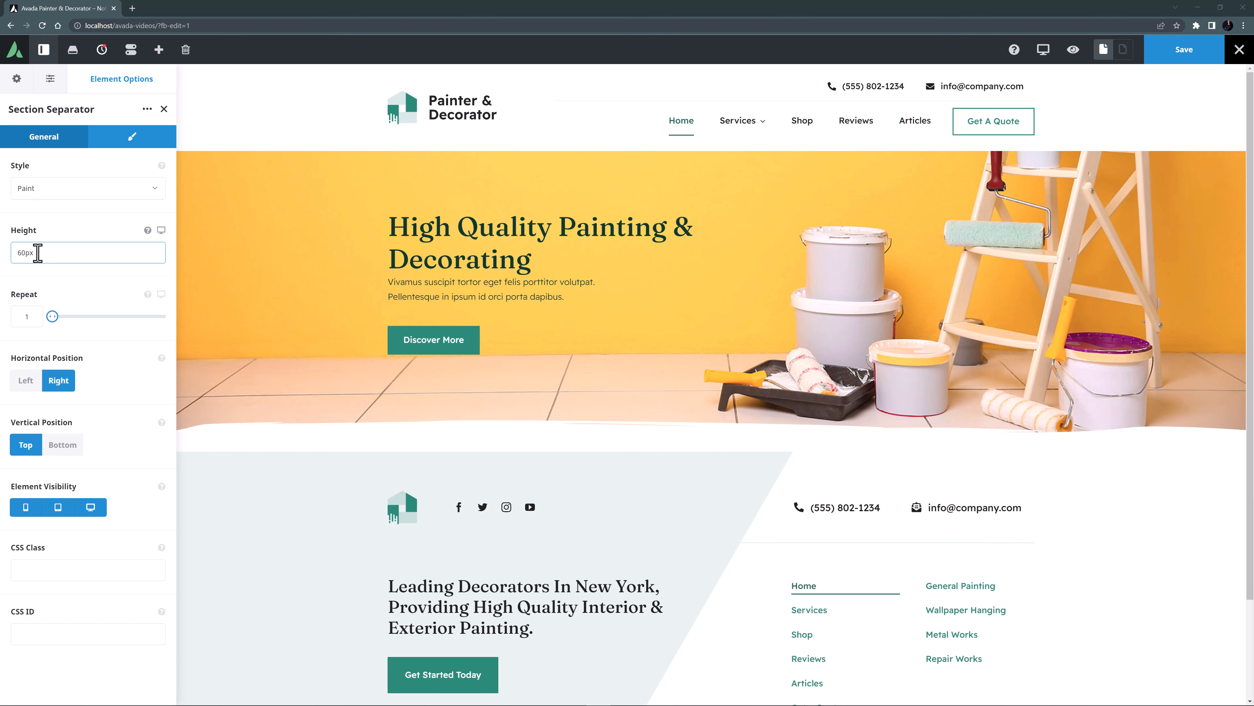
Try a height of 100px and a repeat value of 3 on the section separator.
left_click_drag(38, 252, 2, 251)
type("100px")
left_click_drag(29, 316, 4, 324)
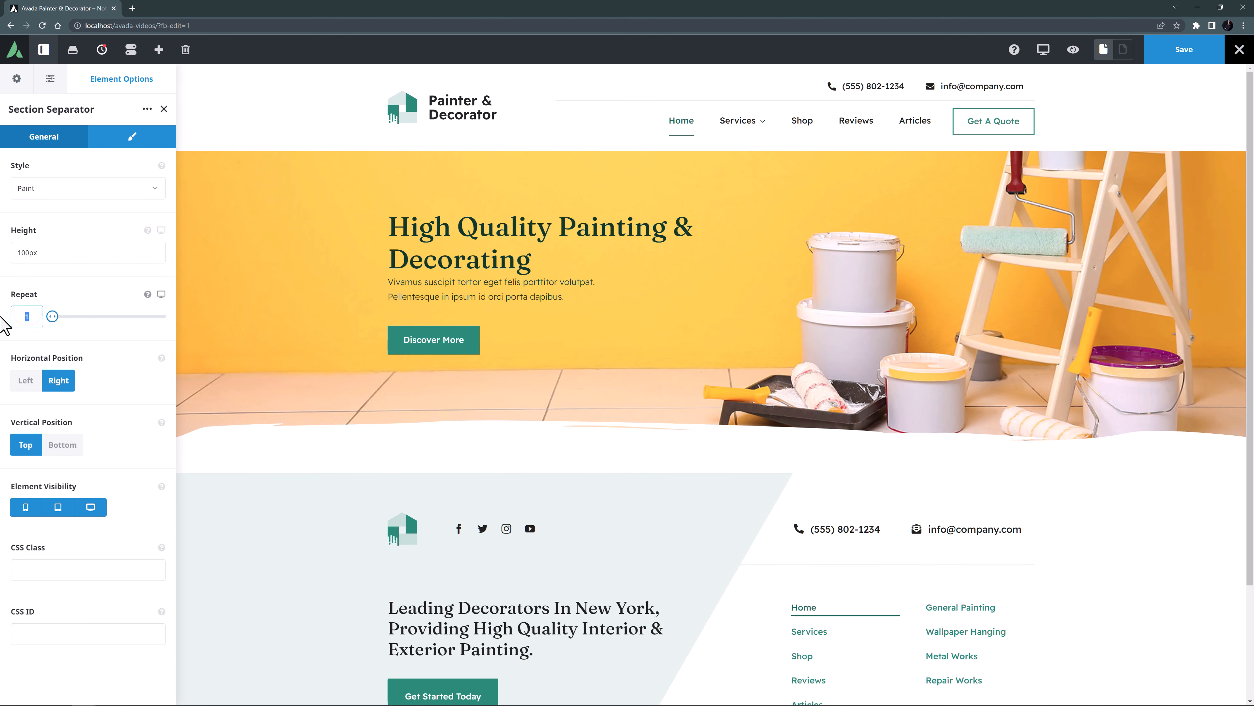
type("3")
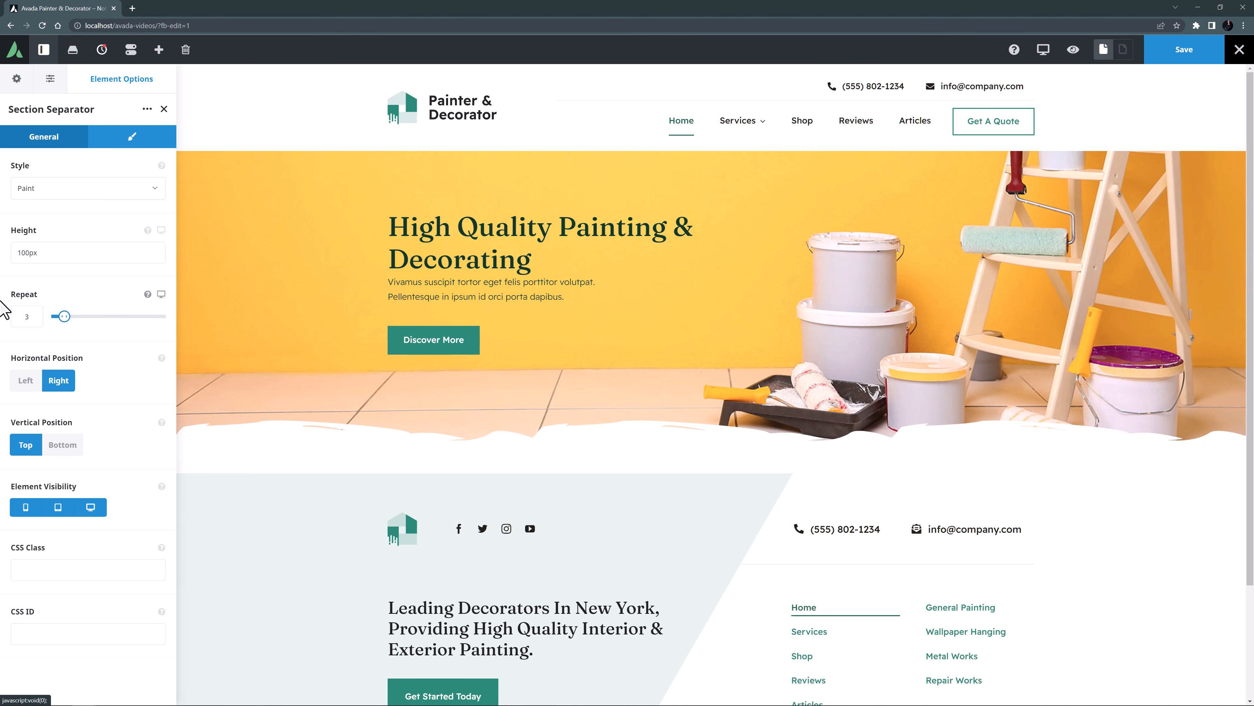
Set the section separator's height to 70px and its repeat value to 2, and view its design options.
left_click_drag(24, 252, 3, 257)
type("7")
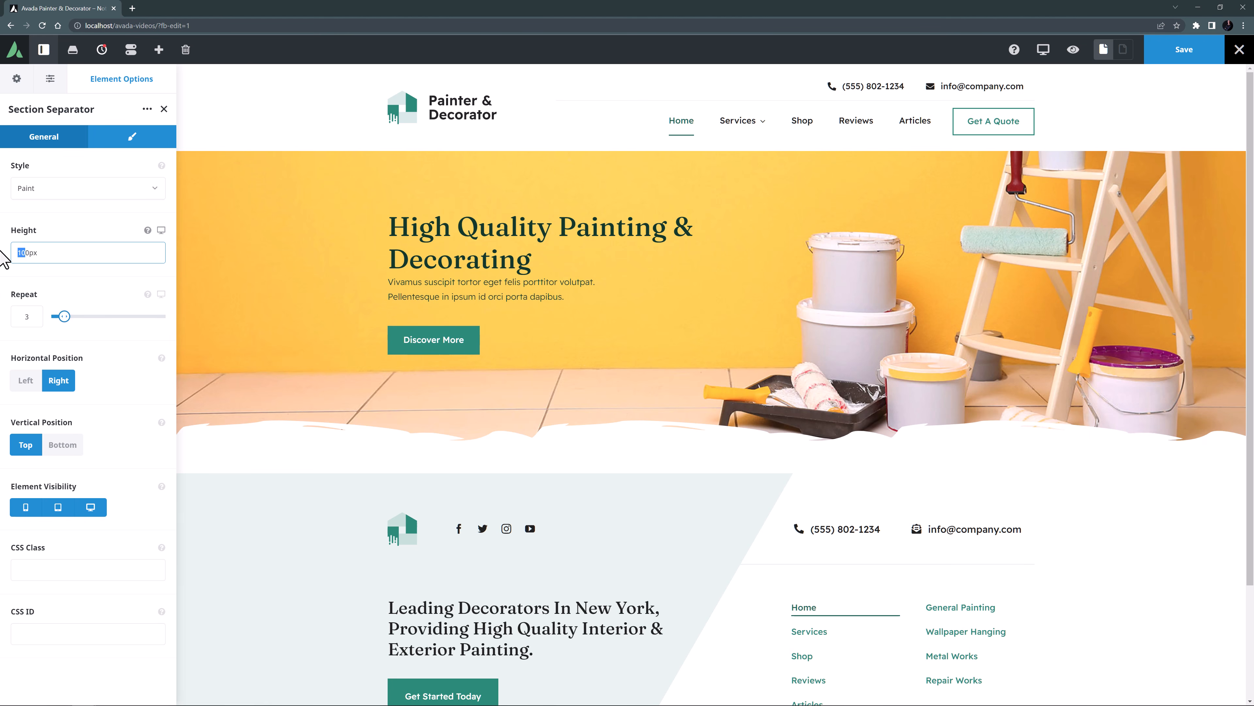
left_click(32, 316)
left_click_drag(32, 316, 5, 324)
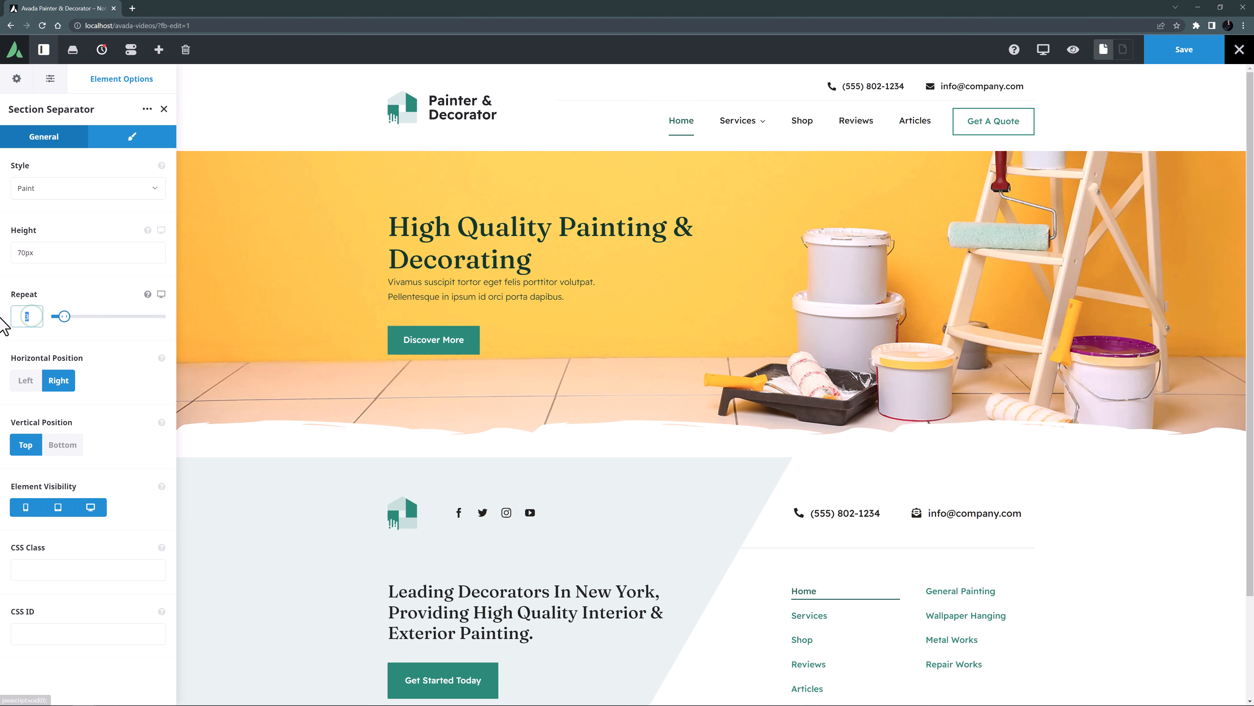
type("2")
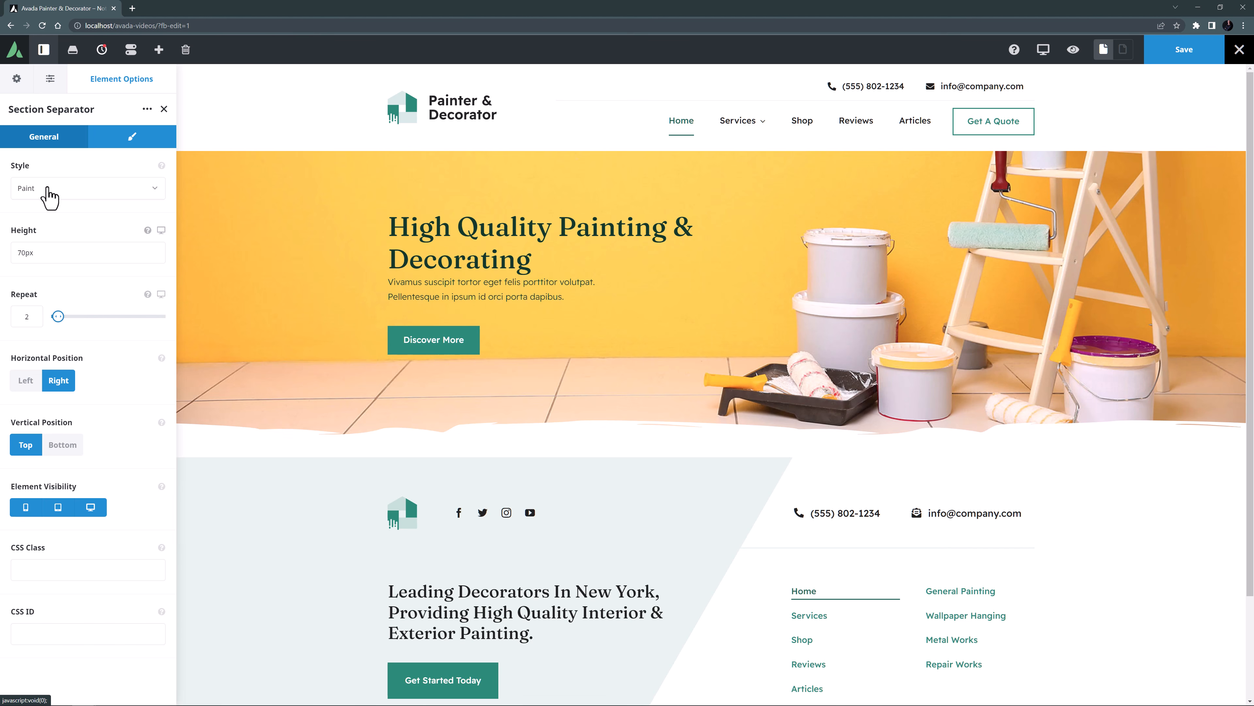
left_click(111, 136)
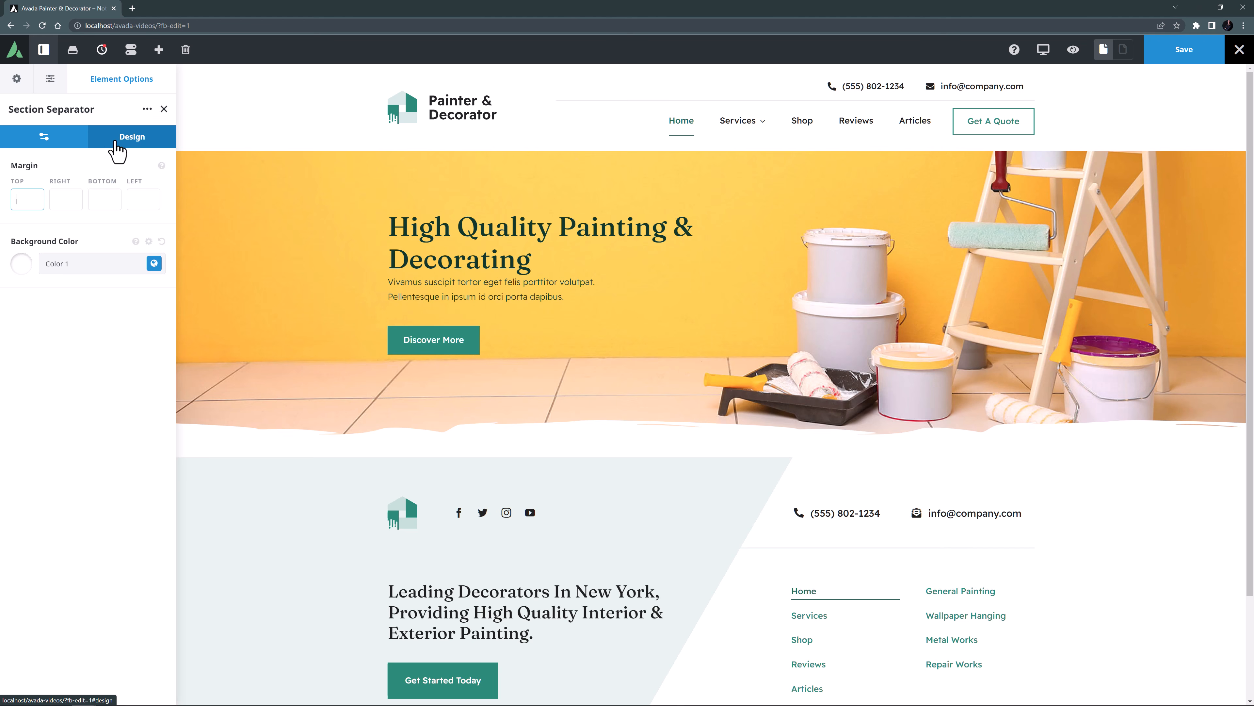
Save the separator's 1/1 column to the Avada Builder Library as "Section Separator".
mouse_move(509, 423)
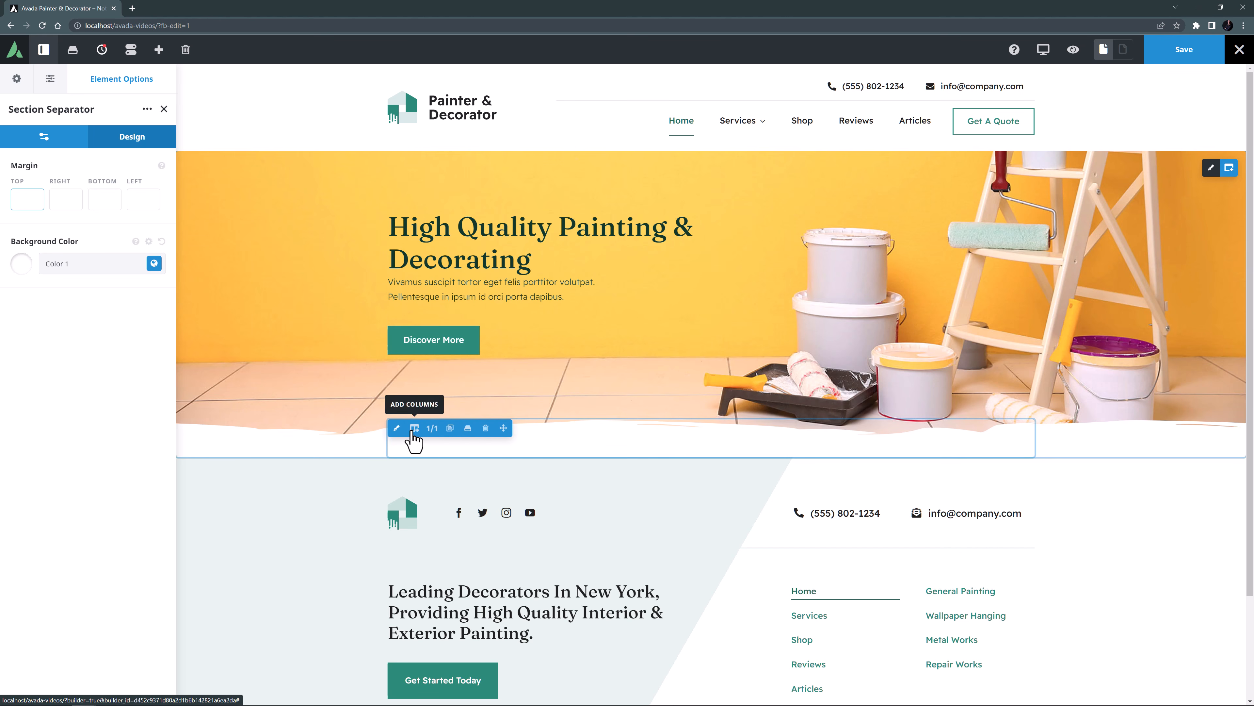
left_click(467, 428)
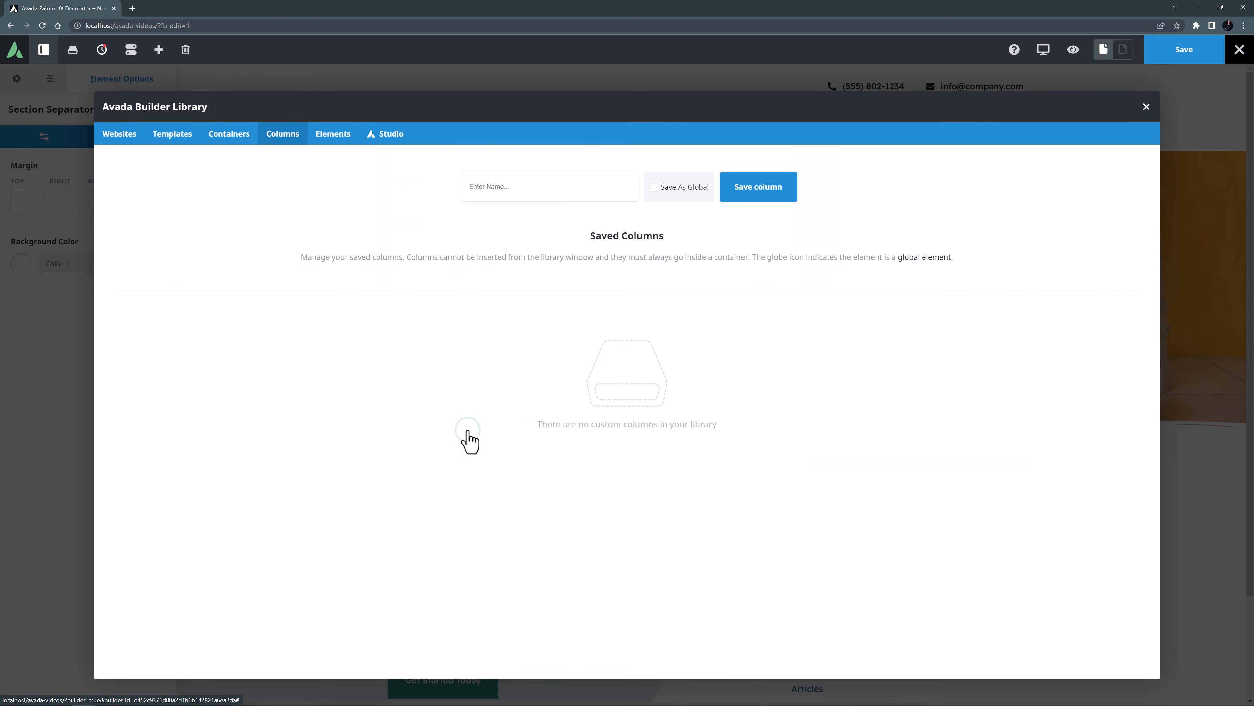
type("Section Separator")
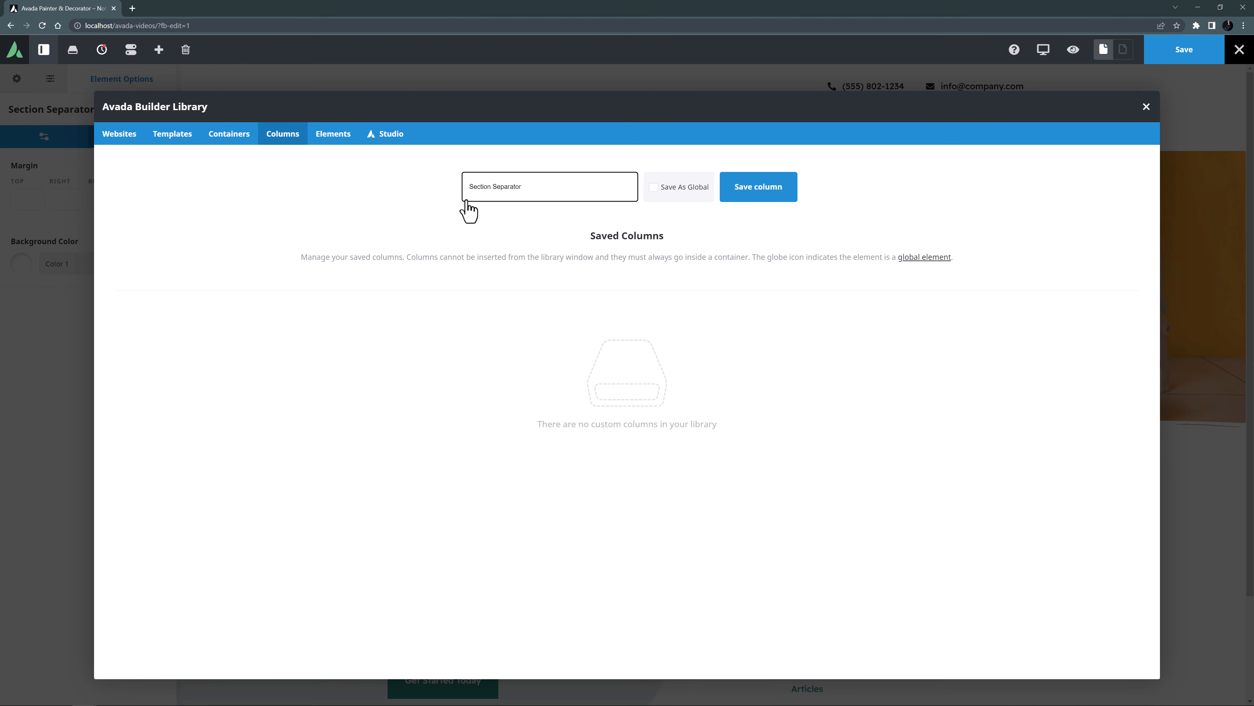
left_click(739, 196)
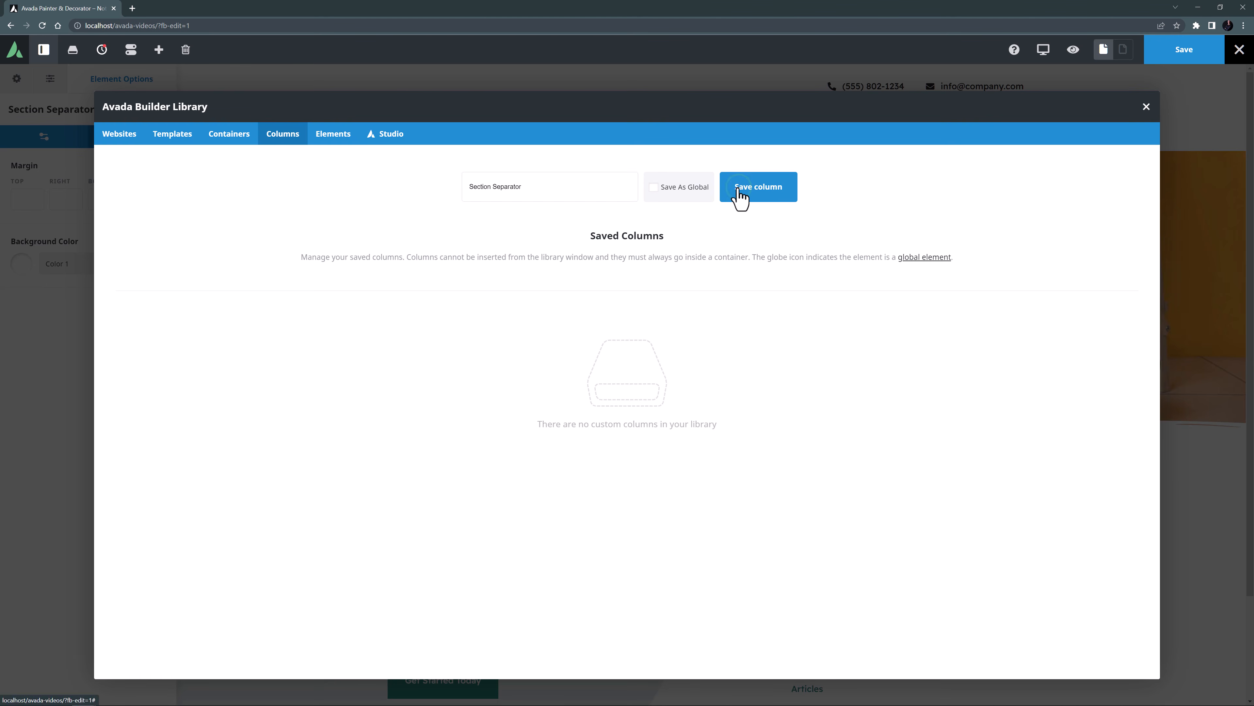
left_click(1145, 106)
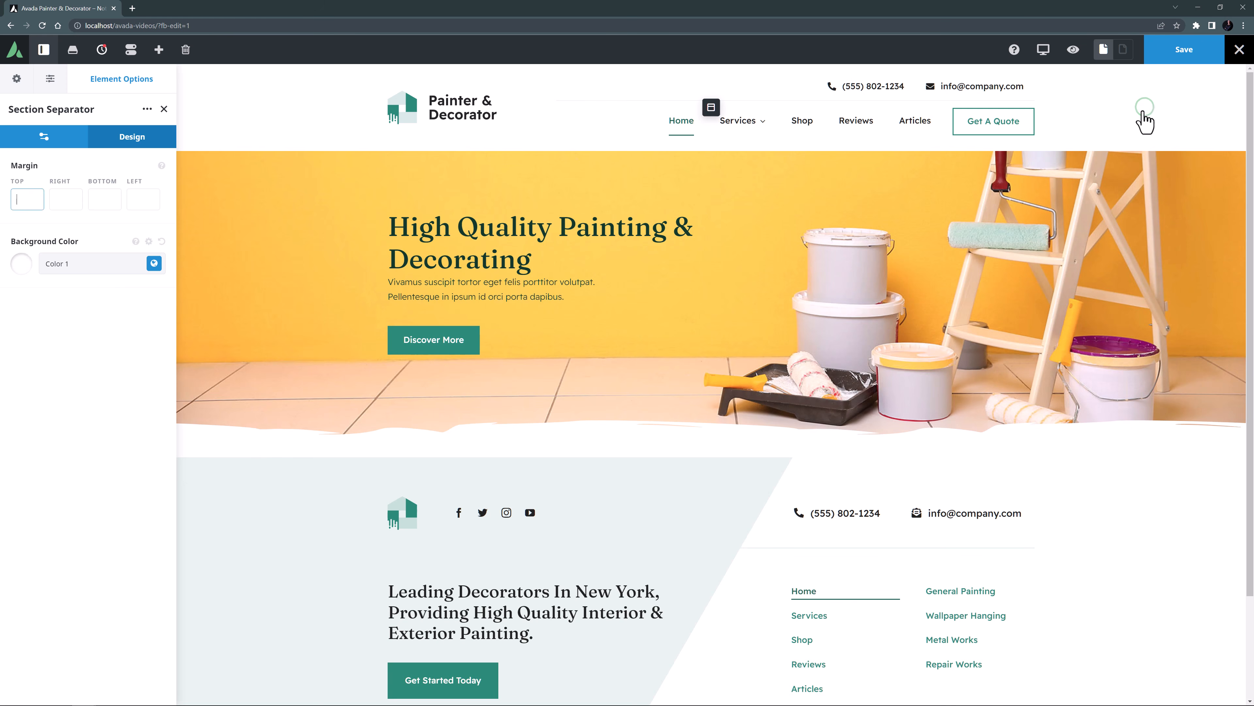
Preview the homepage at tablet and mobile sizes, and save the page from the desktop view.
mouse_move(1043, 52)
left_click(1071, 79)
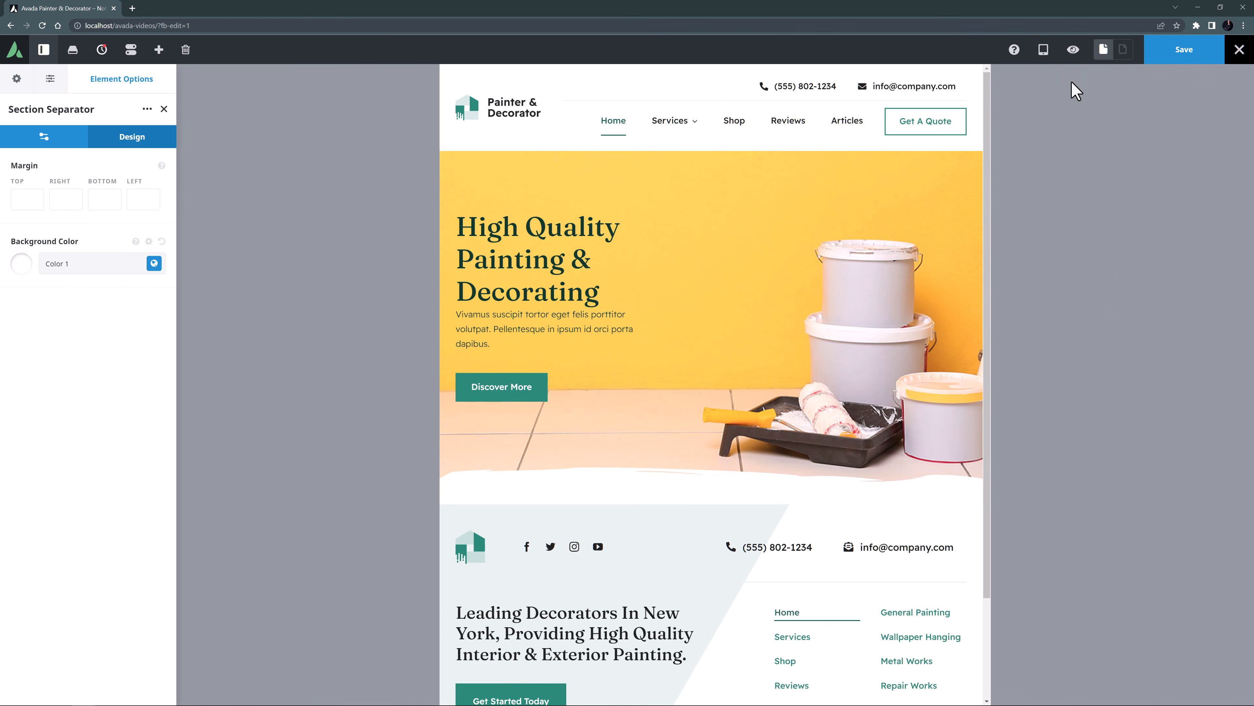
mouse_move(1043, 55)
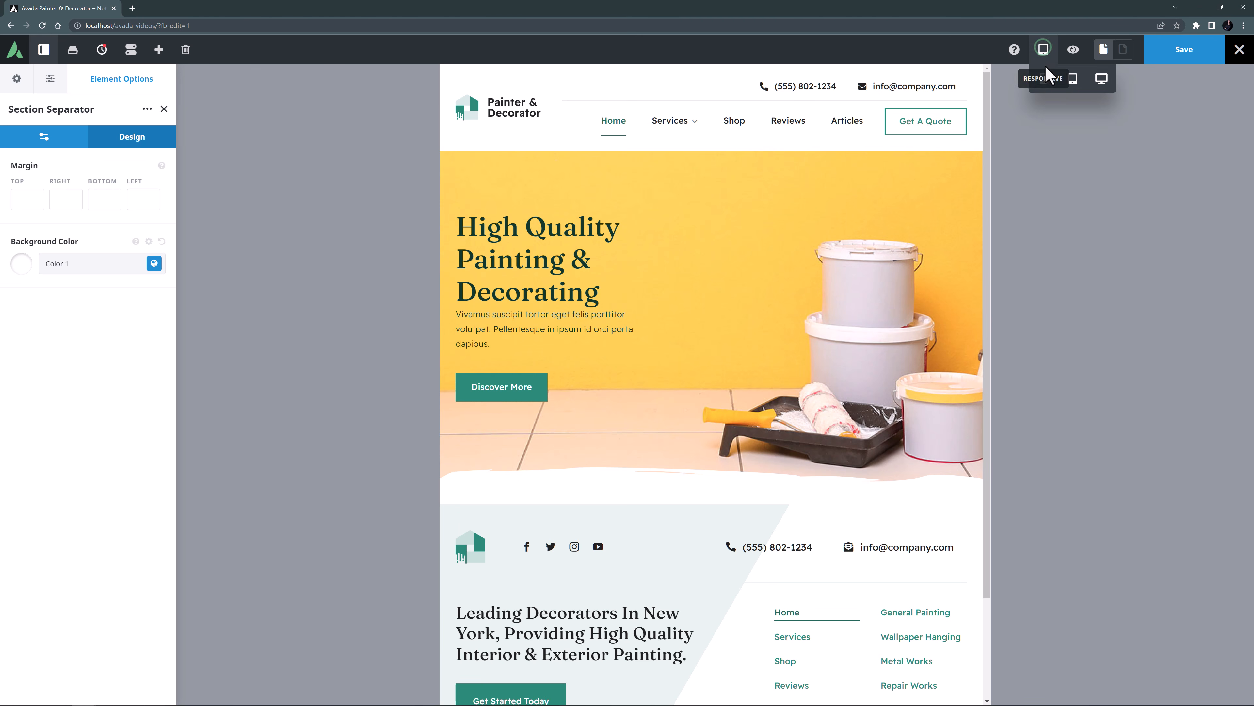
left_click(1044, 79)
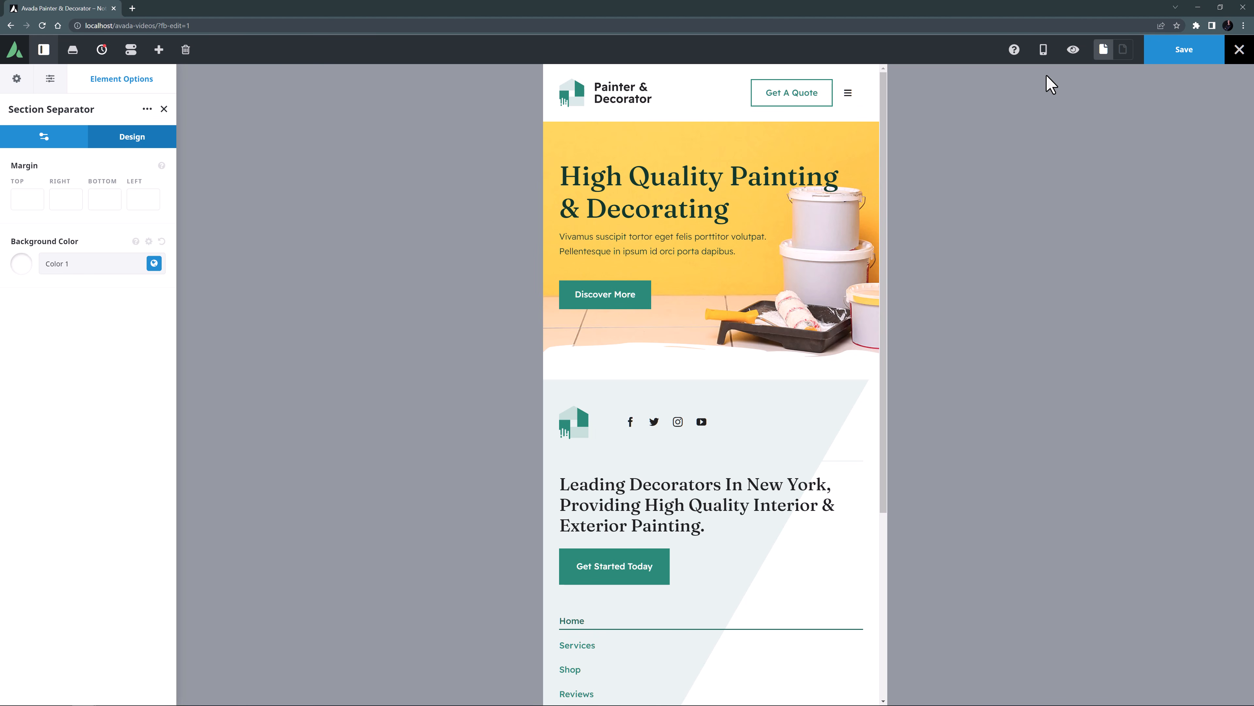
mouse_move(1044, 56)
left_click(1100, 82)
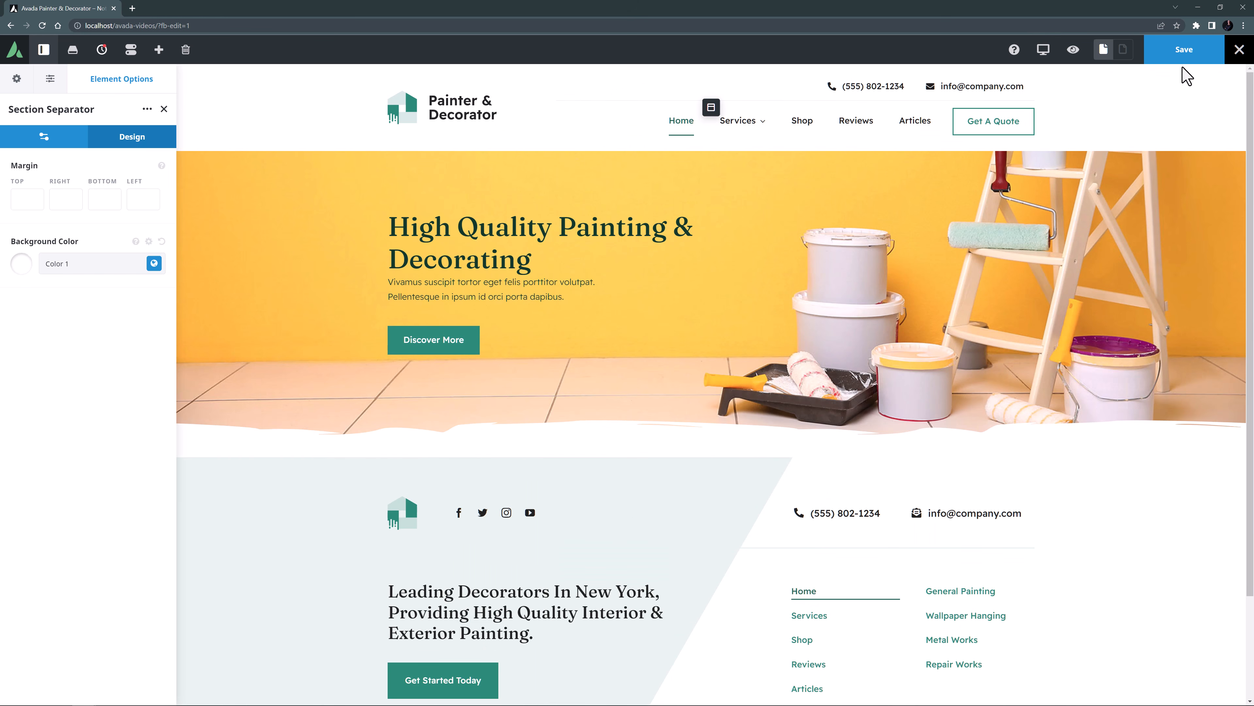
left_click(1183, 49)
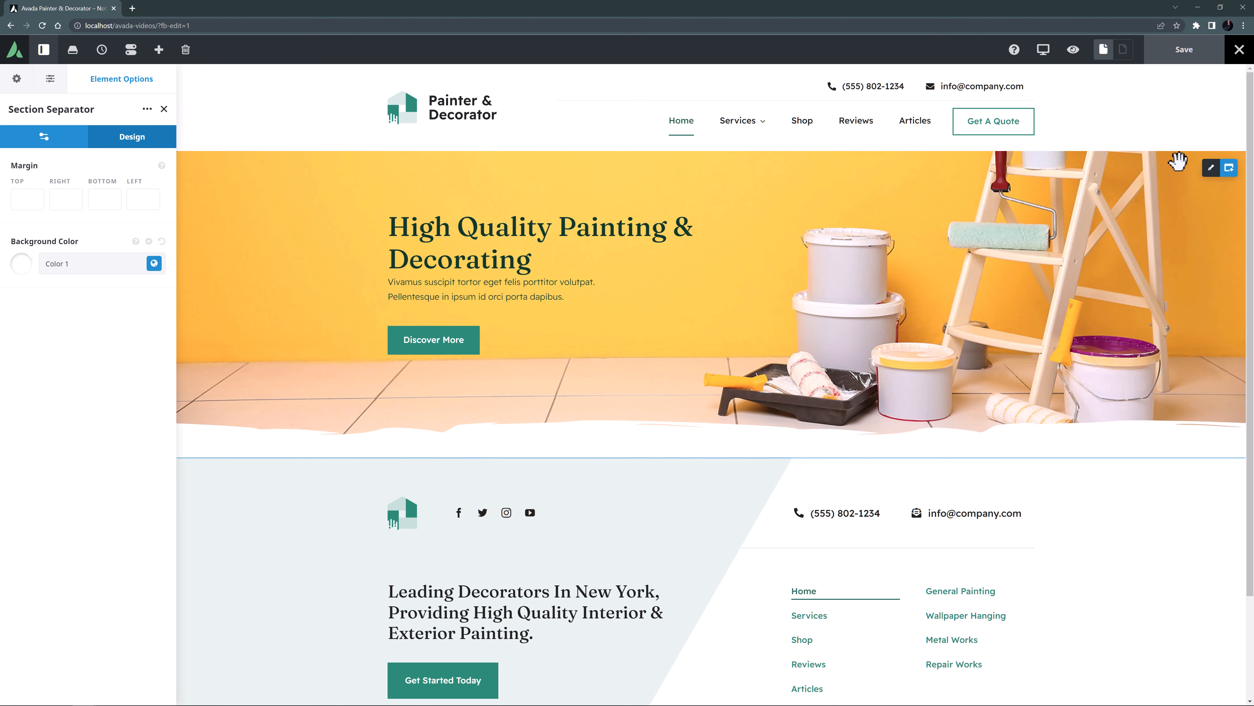
Add a full-width 1/1 container below the hero container and rename it "Our Services".
left_click(1229, 169)
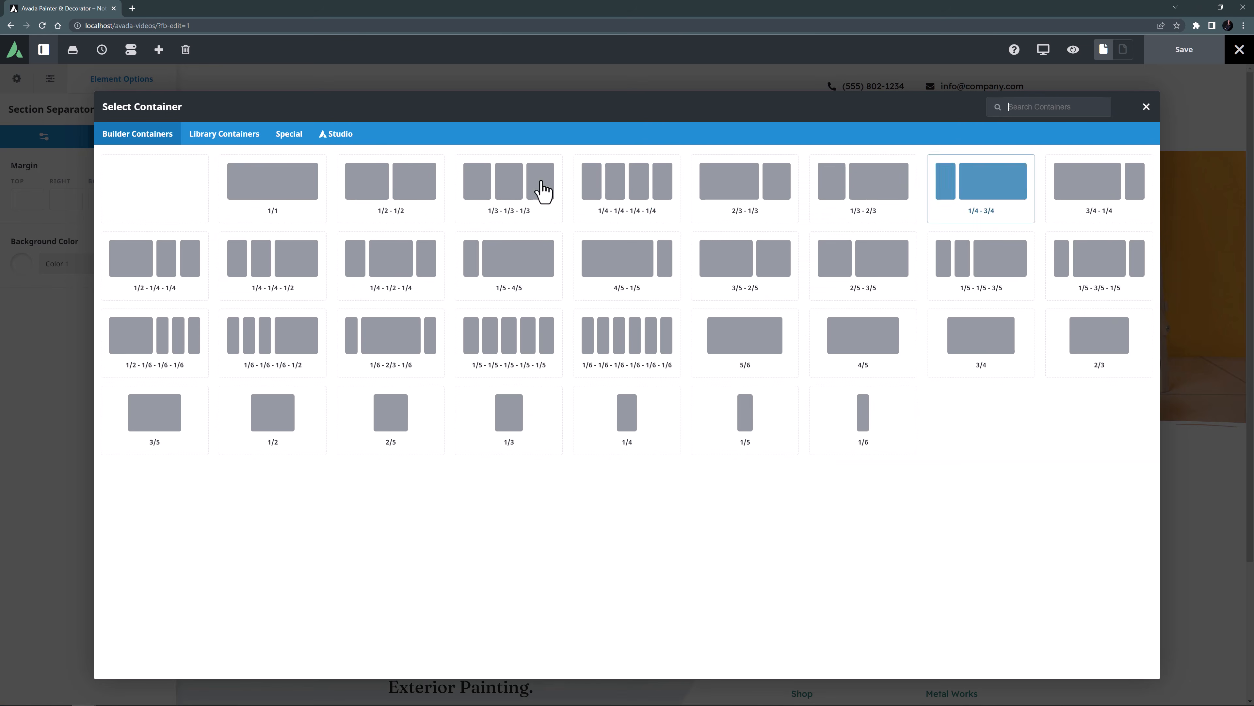
left_click(291, 169)
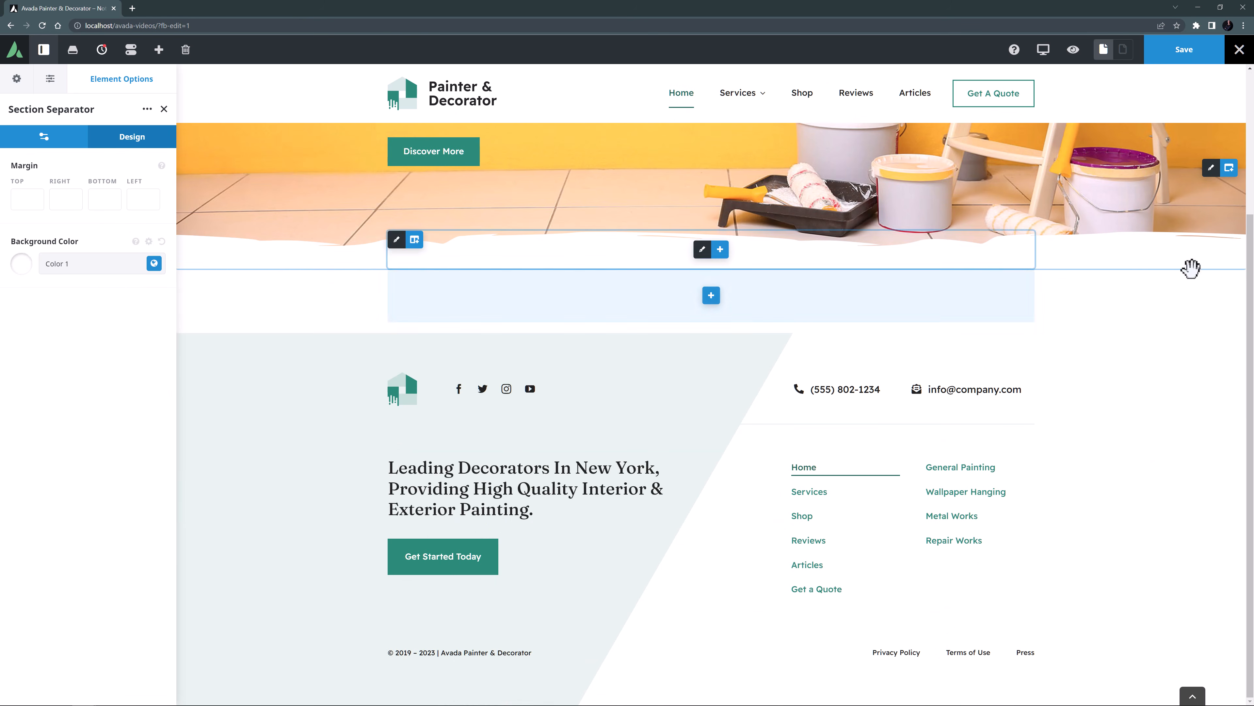
left_click(1210, 285)
left_click(59, 110)
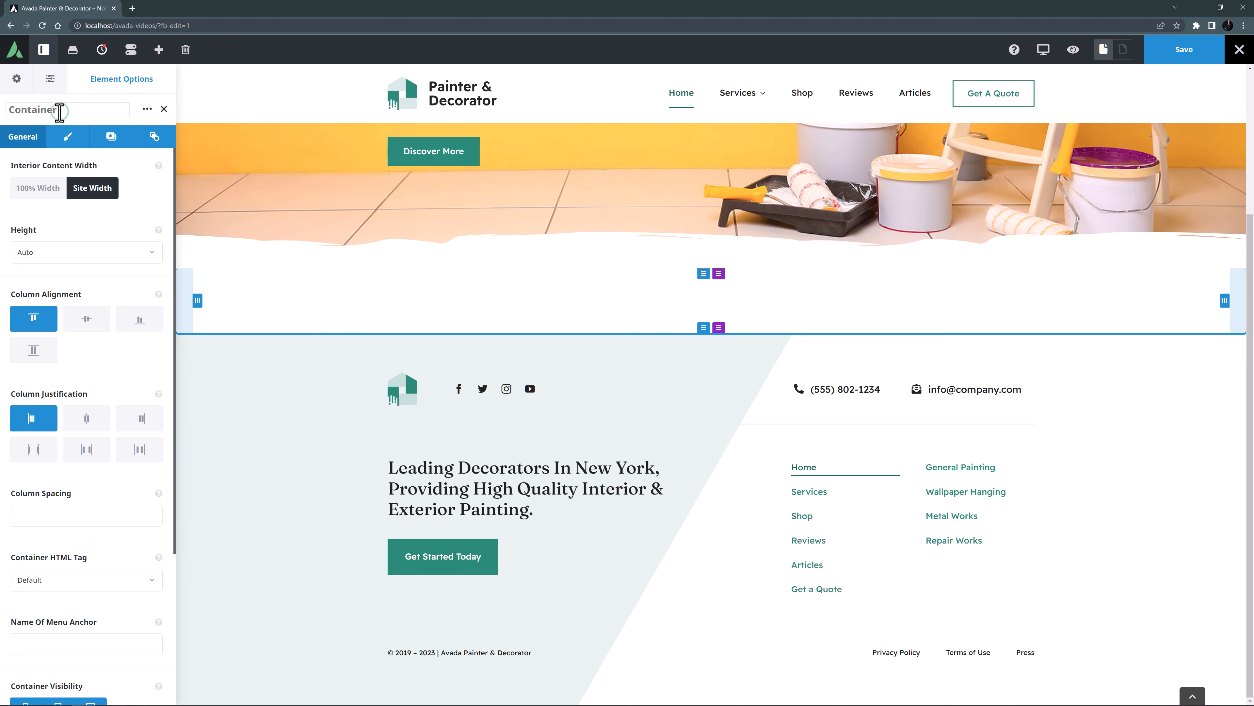
type("Our Services")
Set the Our Services container's top padding to 70px and bottom padding to 110px, checking the padding option's description.
left_click(58, 144)
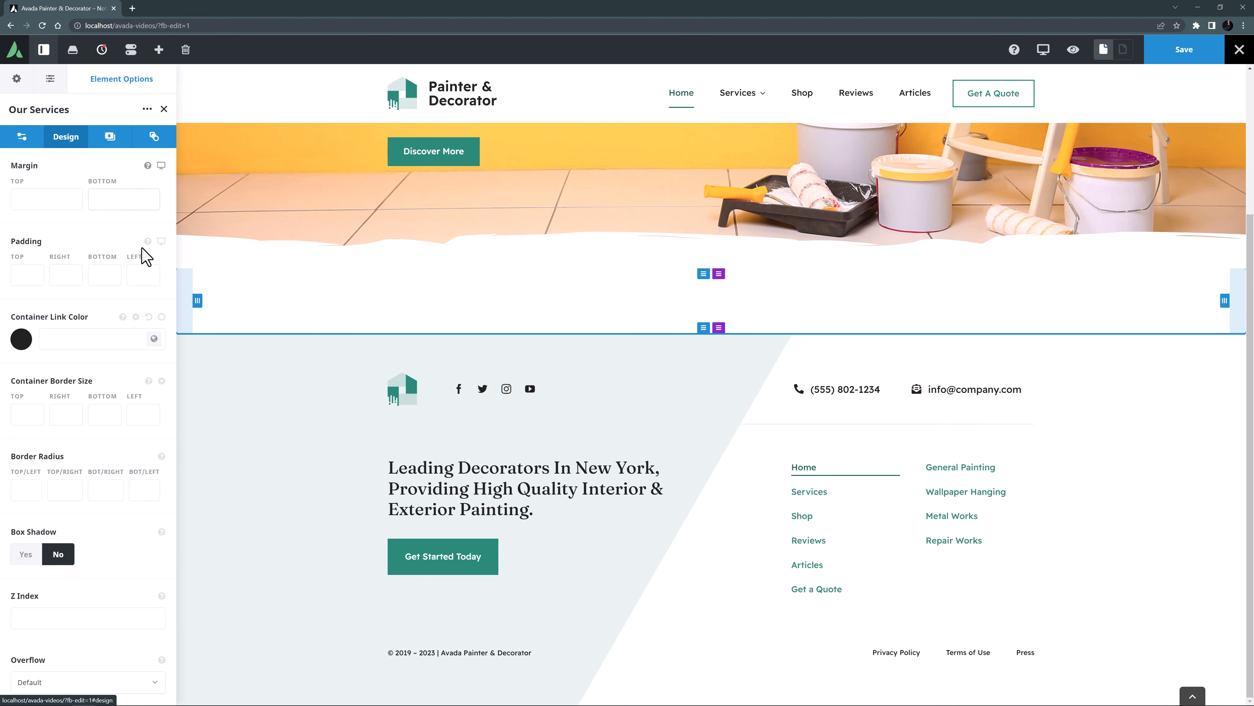
left_click(147, 241)
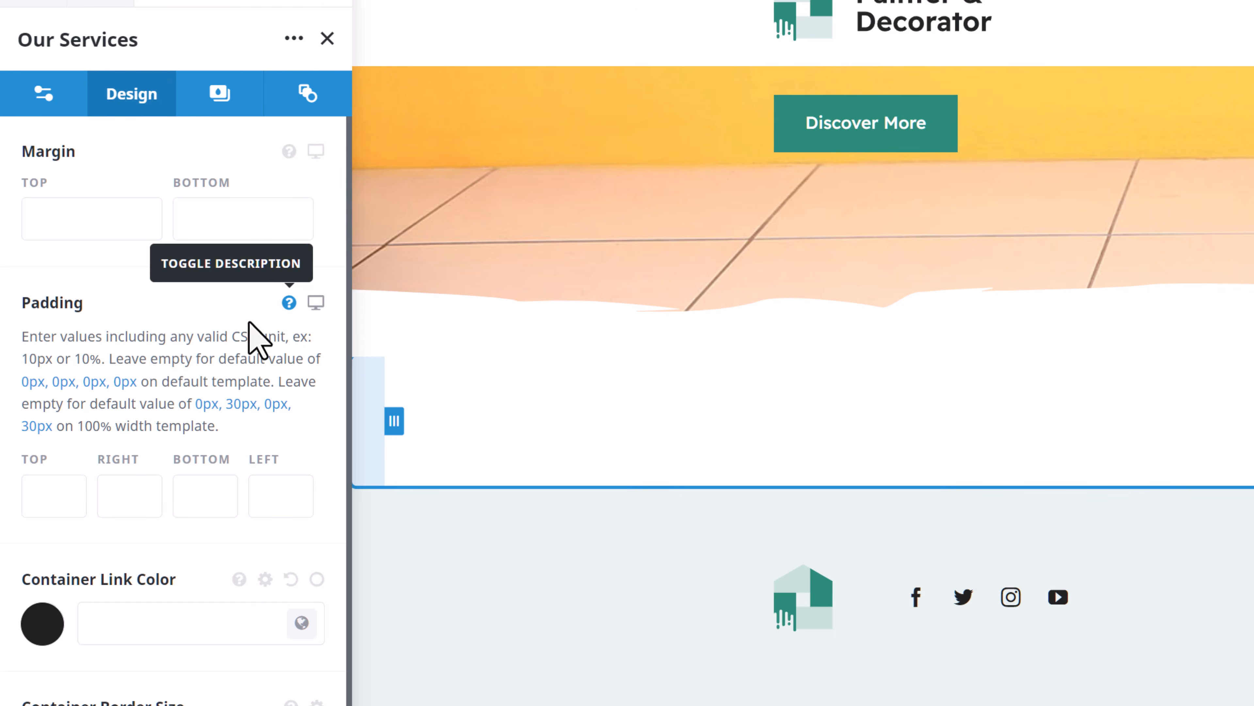
left_click(33, 499)
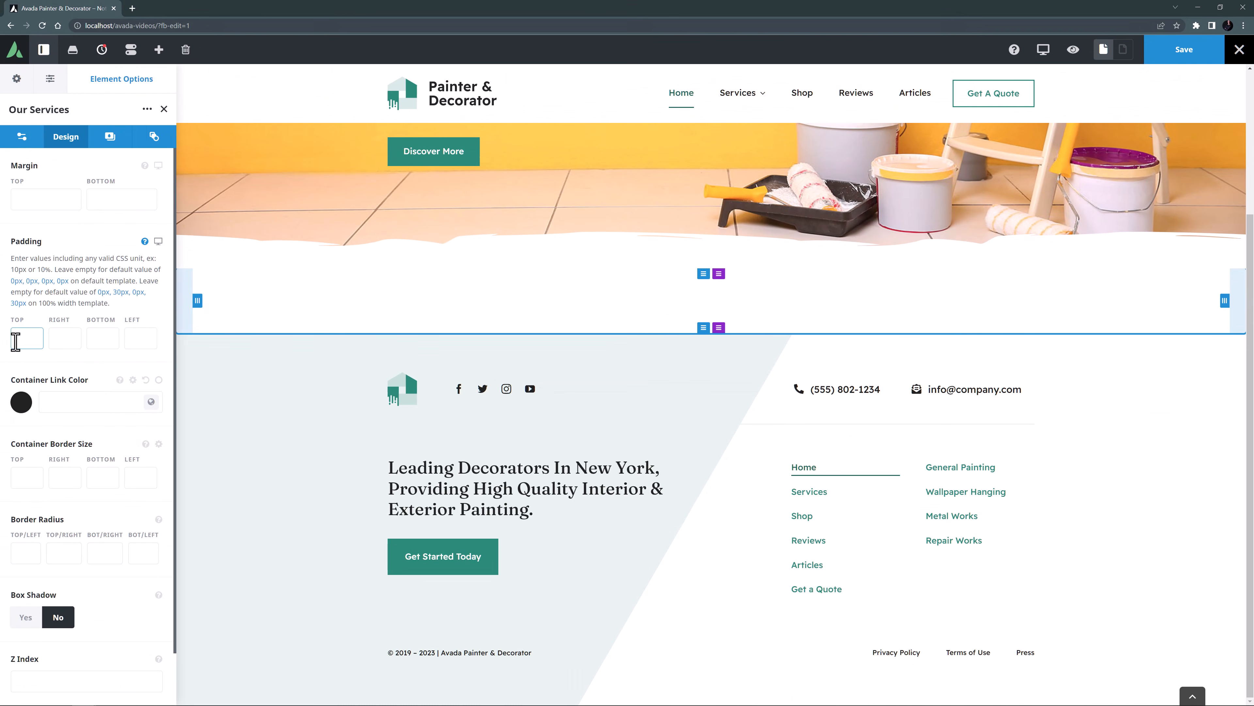
type("70px")
key("Tab")
type("110px")
key("Tab")
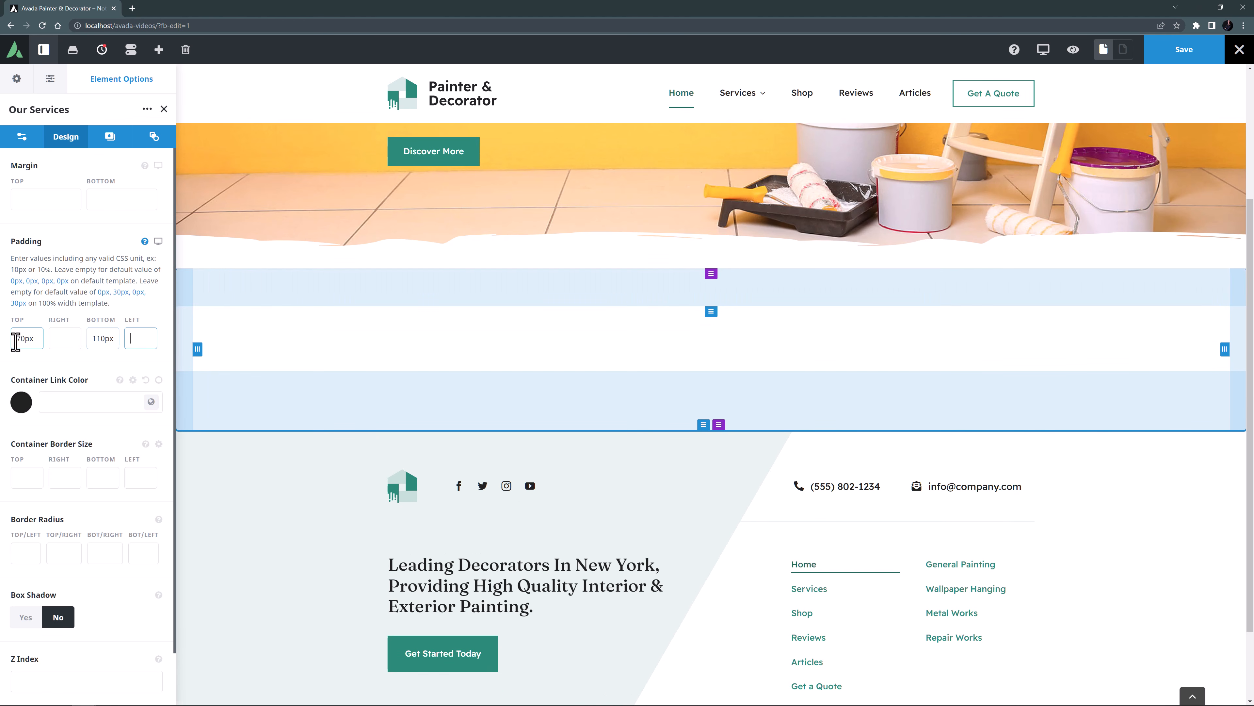
Try a bottom margin of 100px on the Our Services container's column, and settle on 60px.
mouse_move(400, 324)
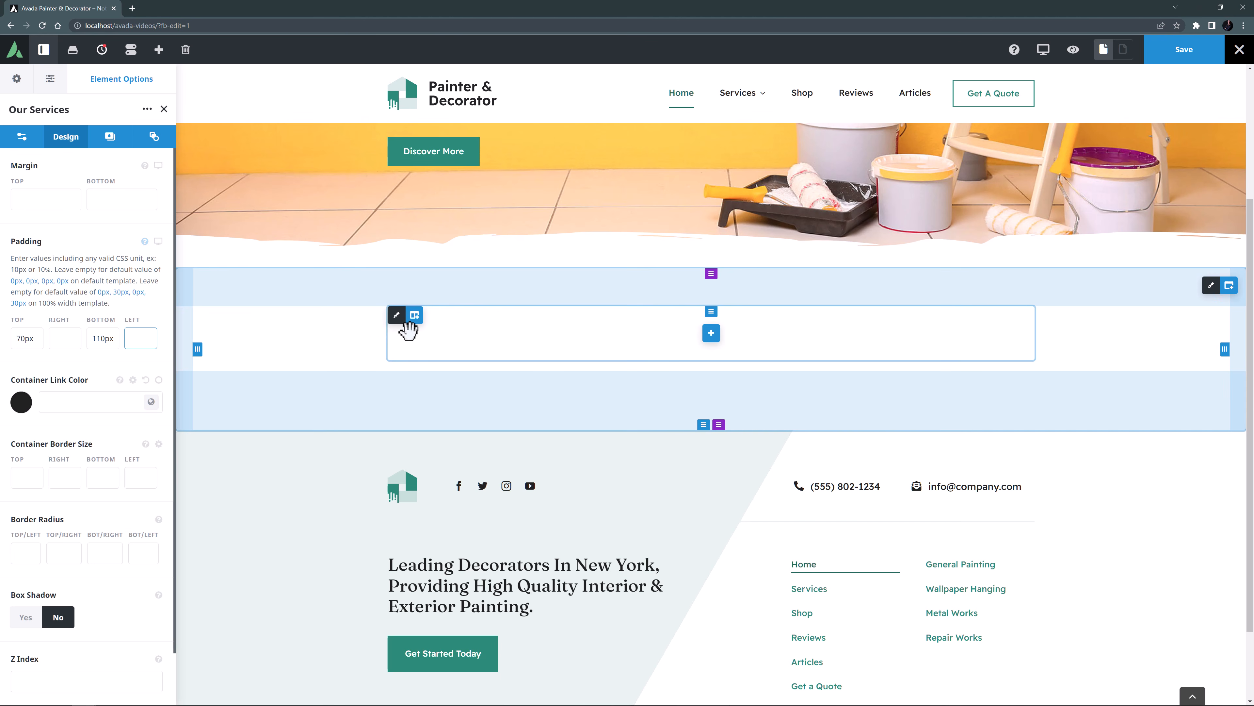
left_click(398, 316)
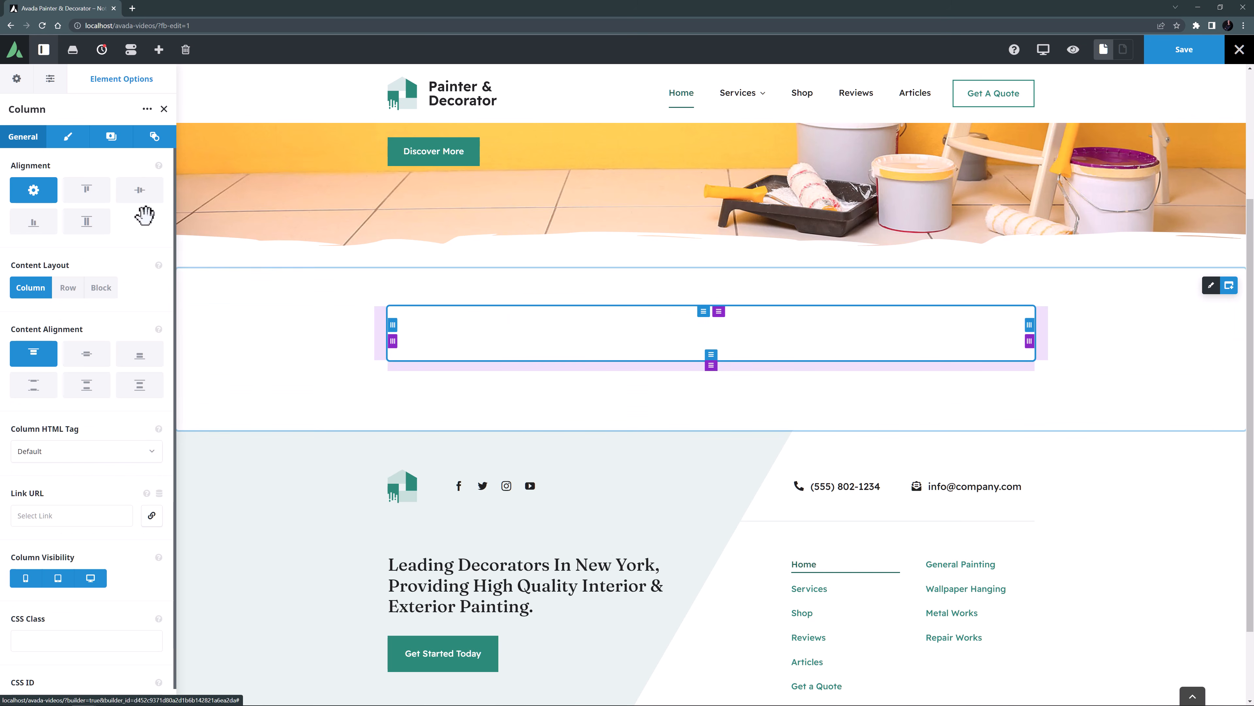
left_click(65, 141)
left_click(91, 404)
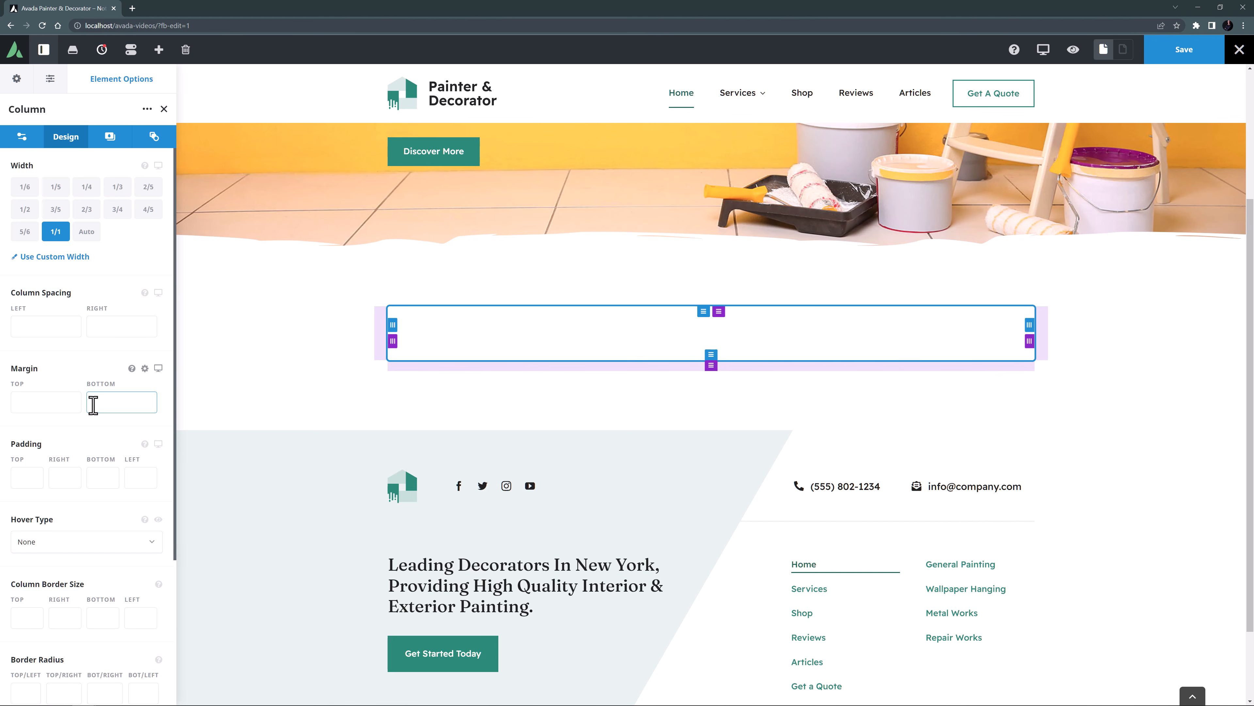
type("100px")
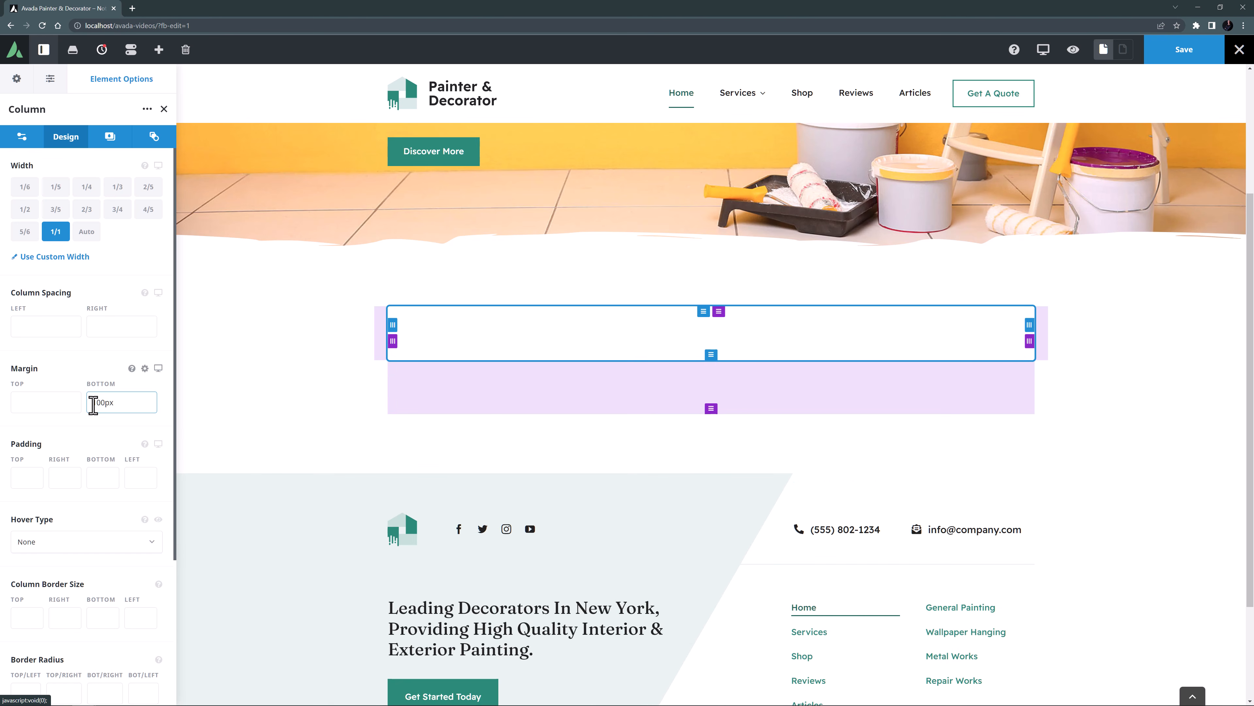
key("ctrl+a")
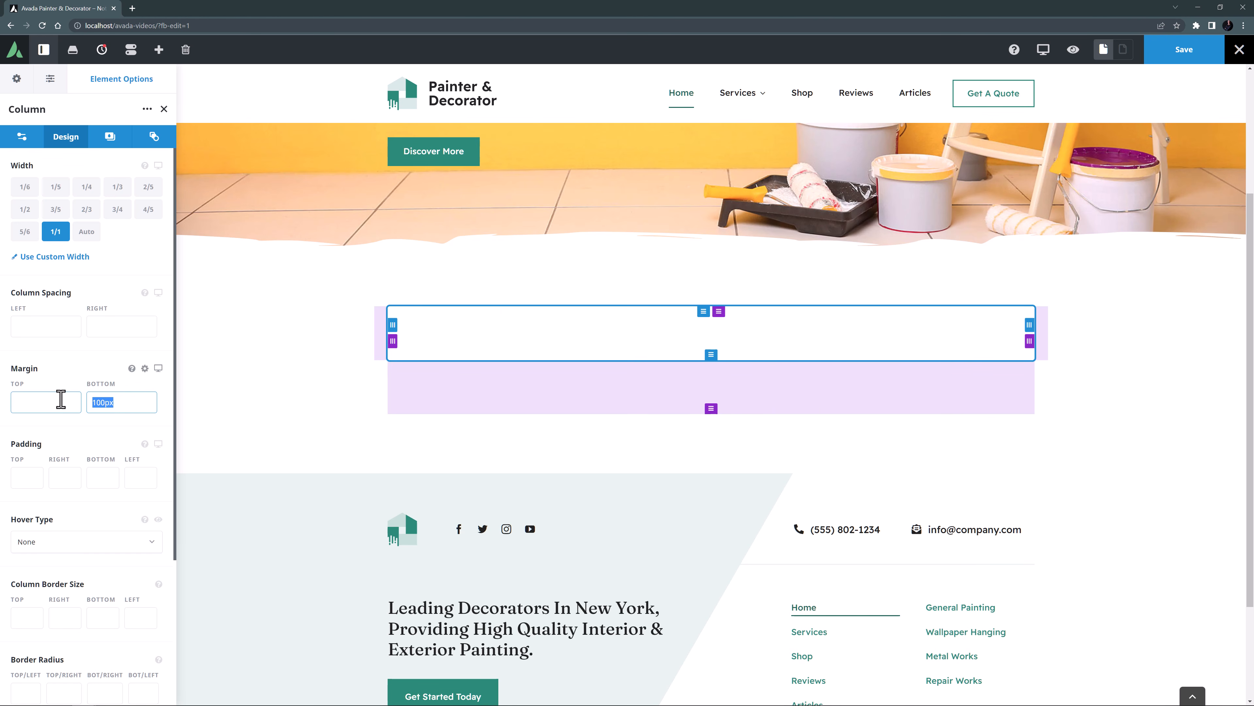
type("60px")
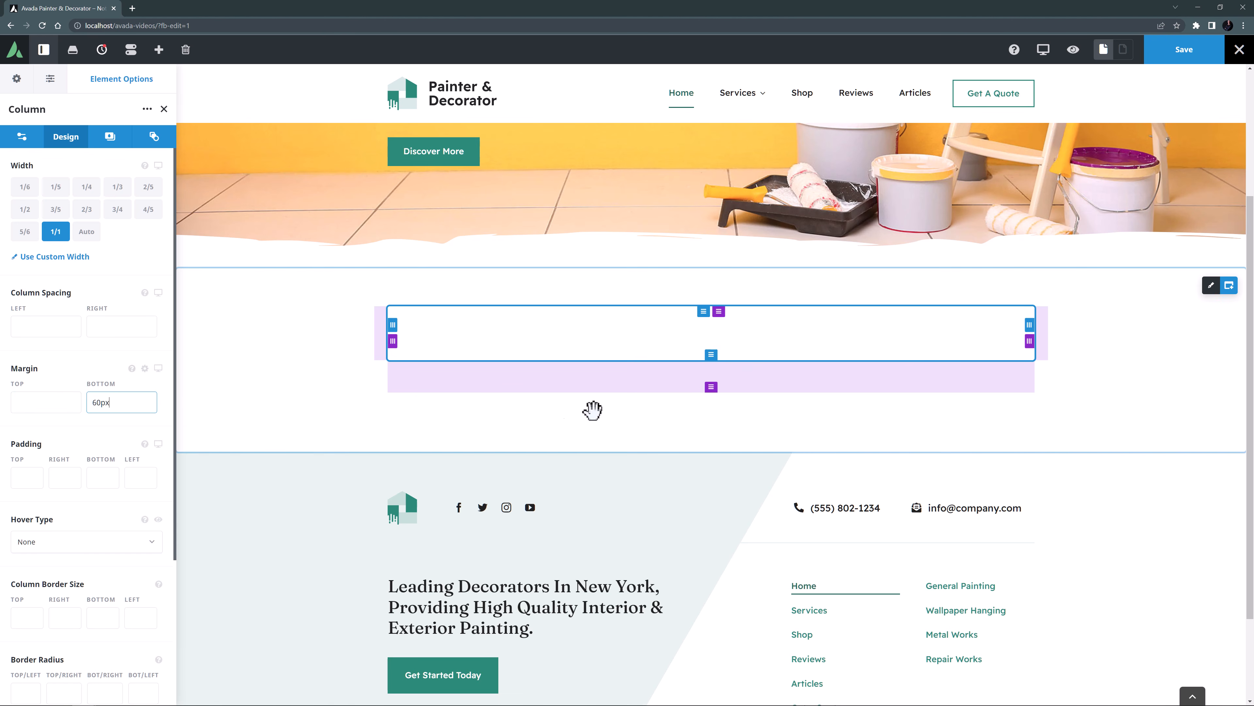
Add a Title element with the text "Our Services" to the empty column.
left_click(707, 335)
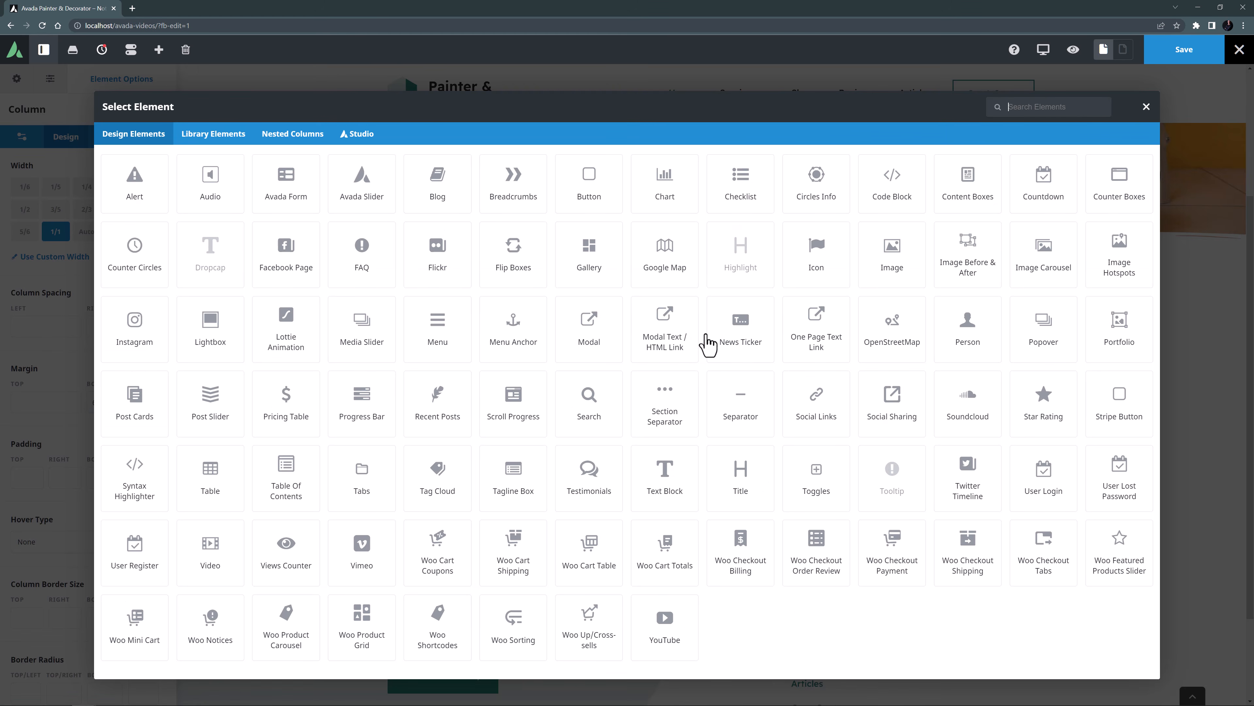
left_click(748, 482)
triple_click(98, 321)
key("BackSpace")
type("Our Services")
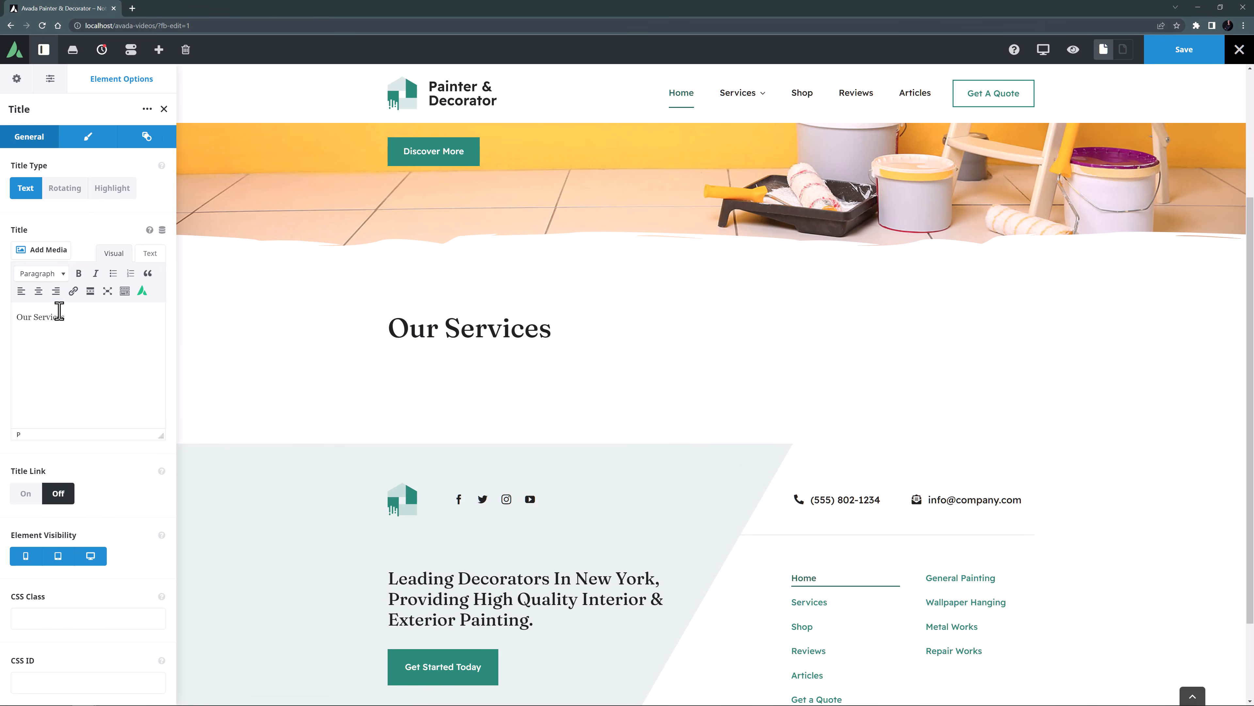
Center the Our Services title and set its HTML heading tag to H2.
left_click(88, 138)
left_click(63, 192)
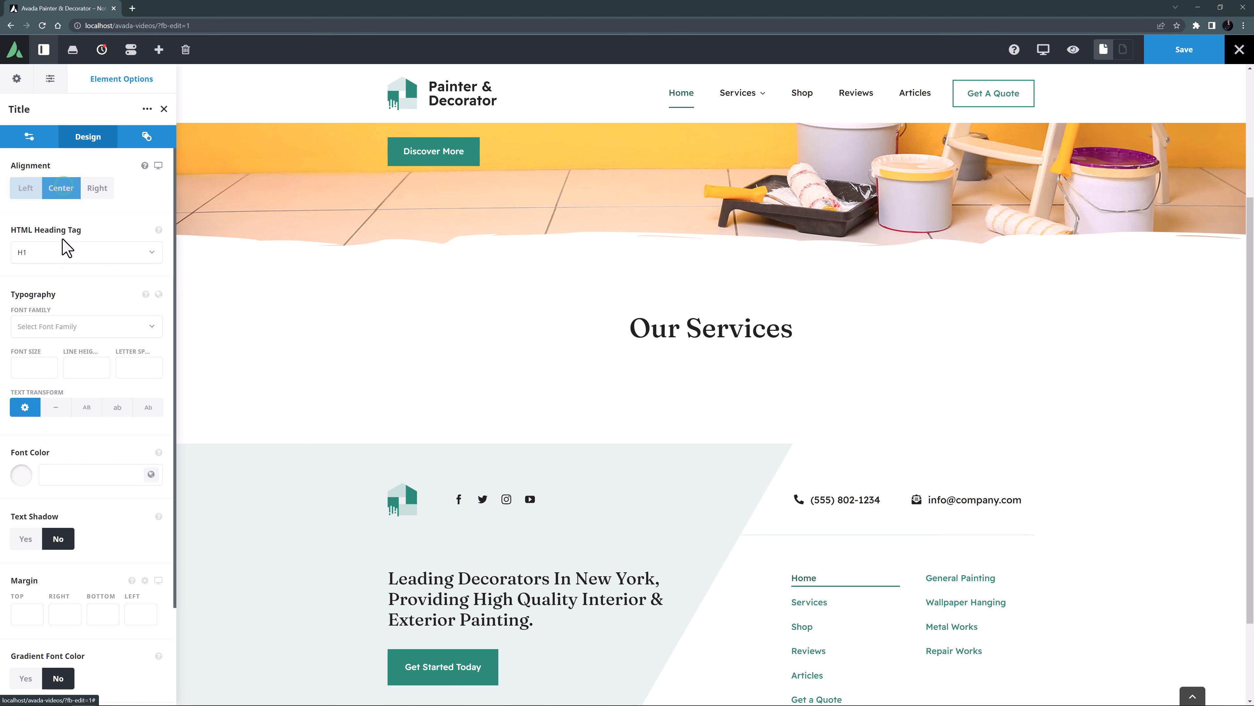
left_click(56, 257)
left_click(46, 293)
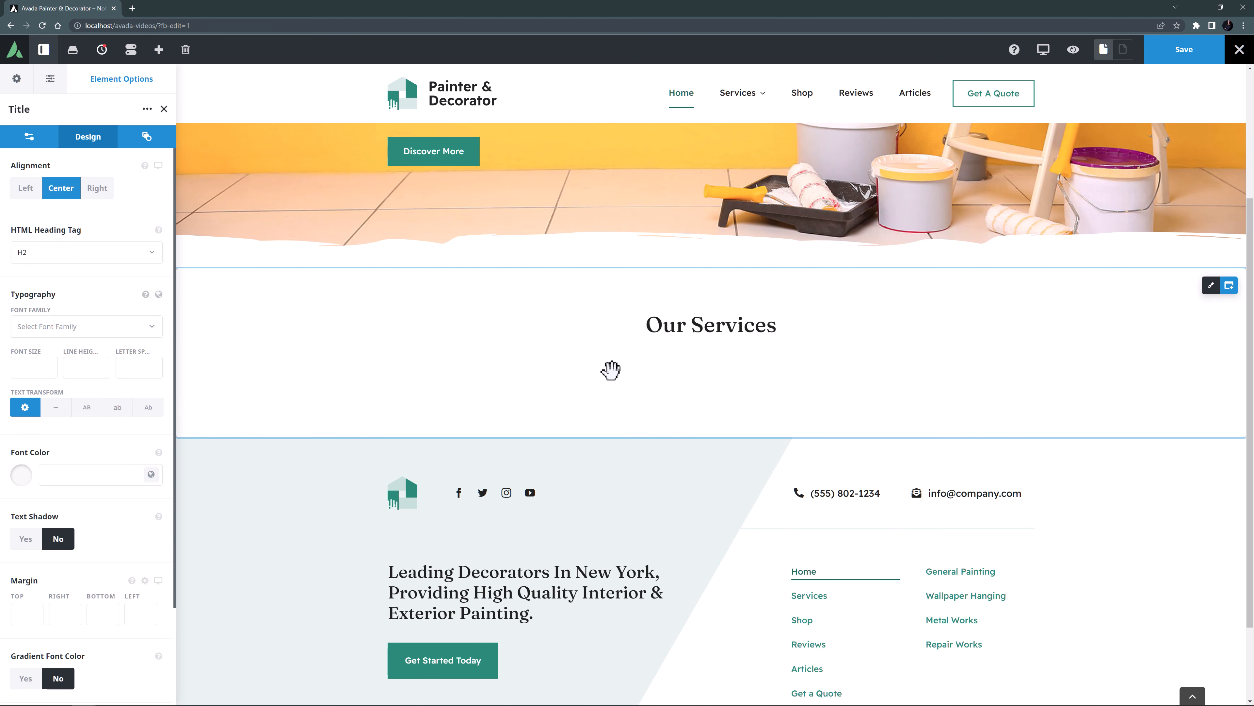
Add a Separator element below the Our Services title with the Single Border Solid style.
left_click(721, 337)
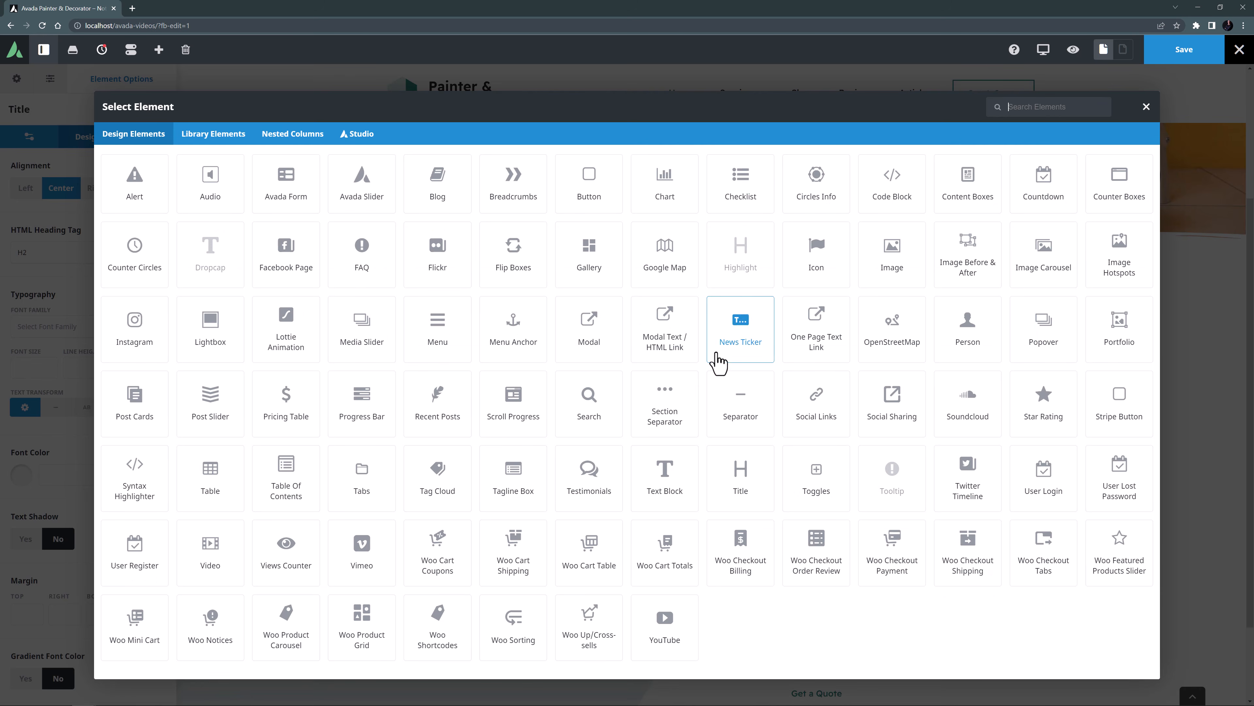
left_click(724, 403)
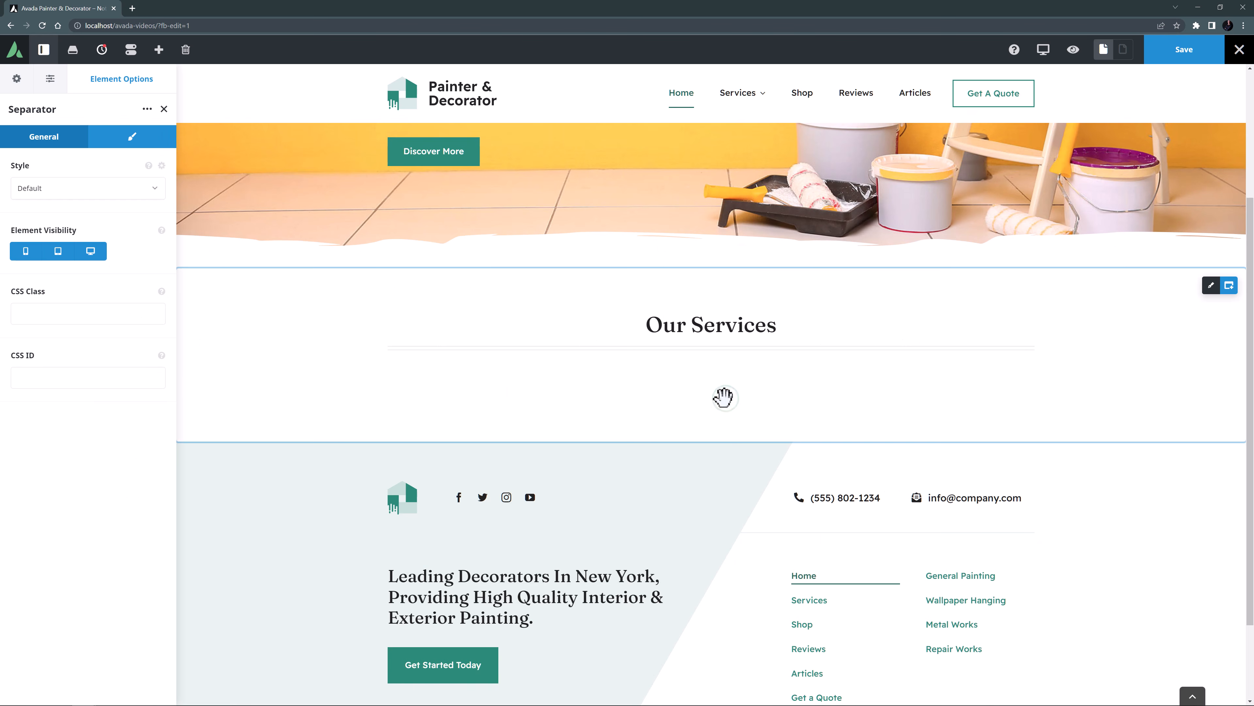
left_click(34, 189)
left_click(40, 266)
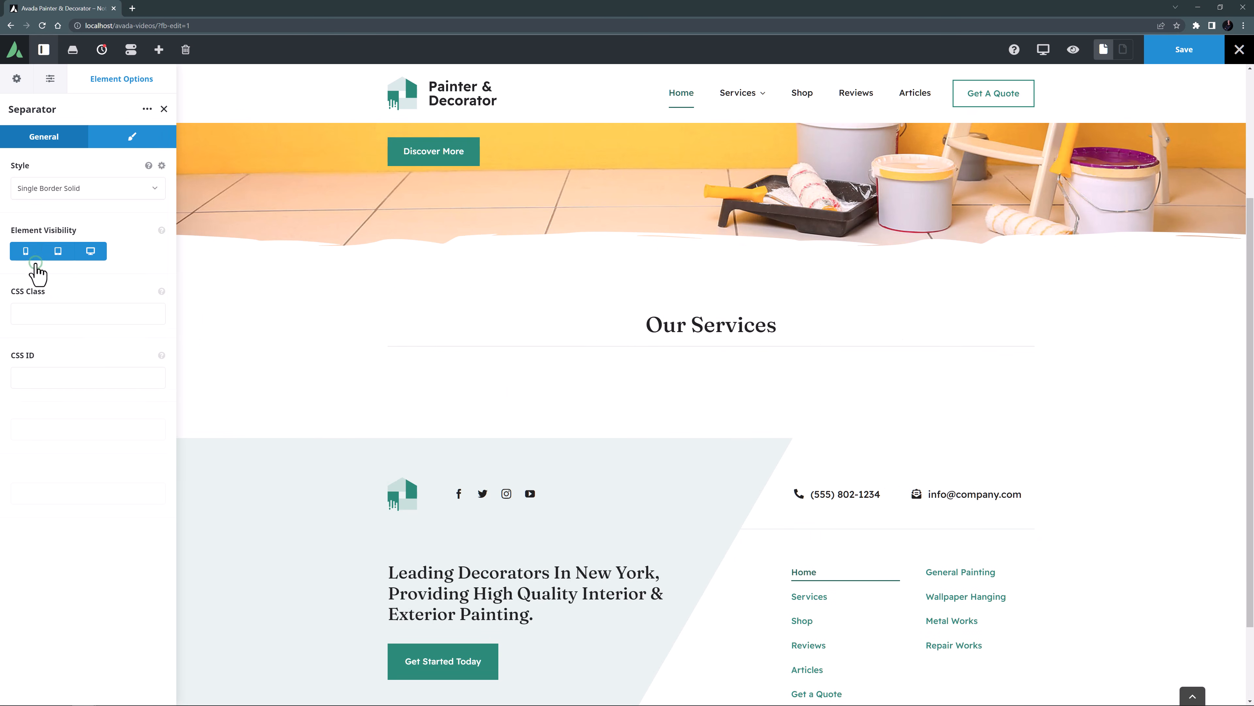
Give the separator a width of 60px, a border size of 2 and the yellow global color, Color 4.
left_click(113, 144)
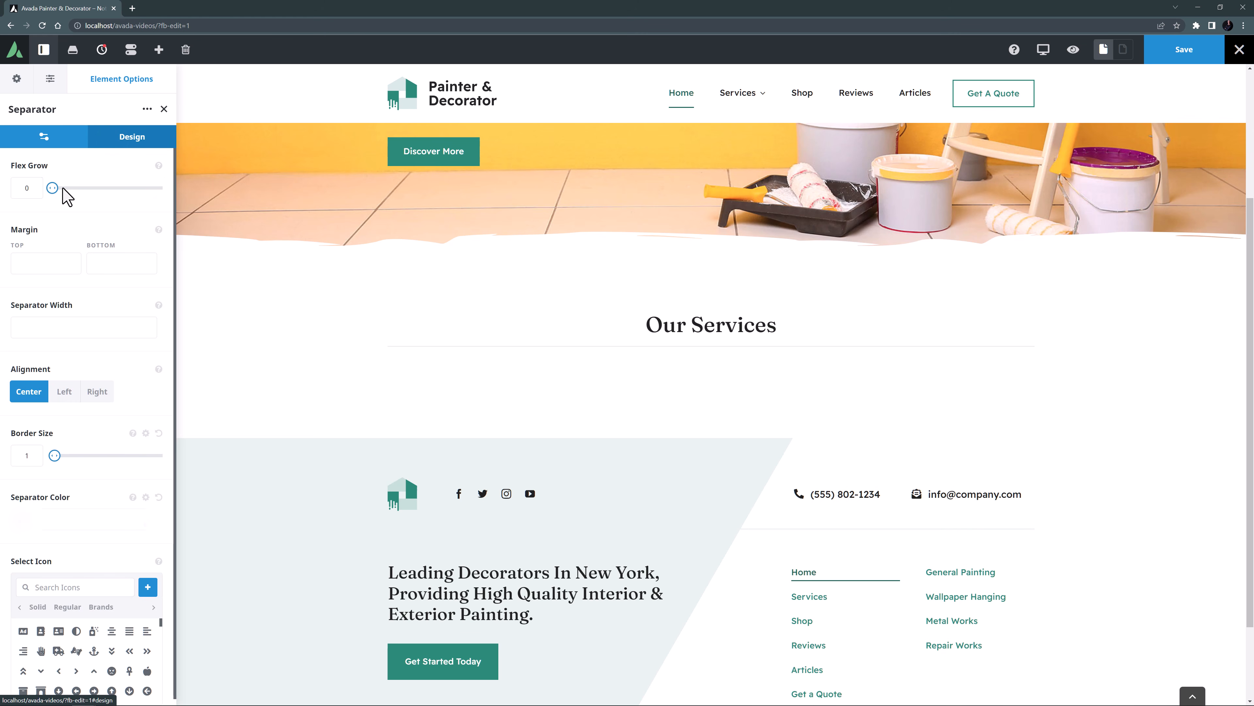
left_click(22, 329)
type("60px")
left_click_drag(31, 457, 1, 462)
type("2")
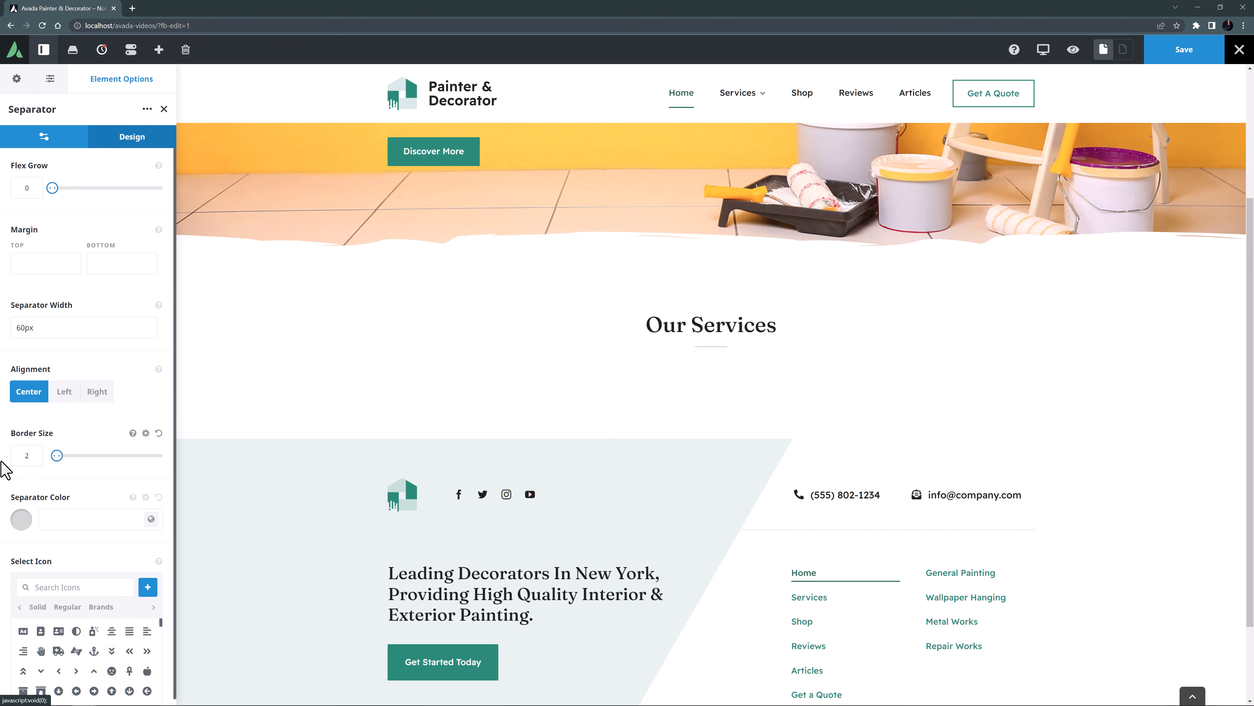
left_click(152, 519)
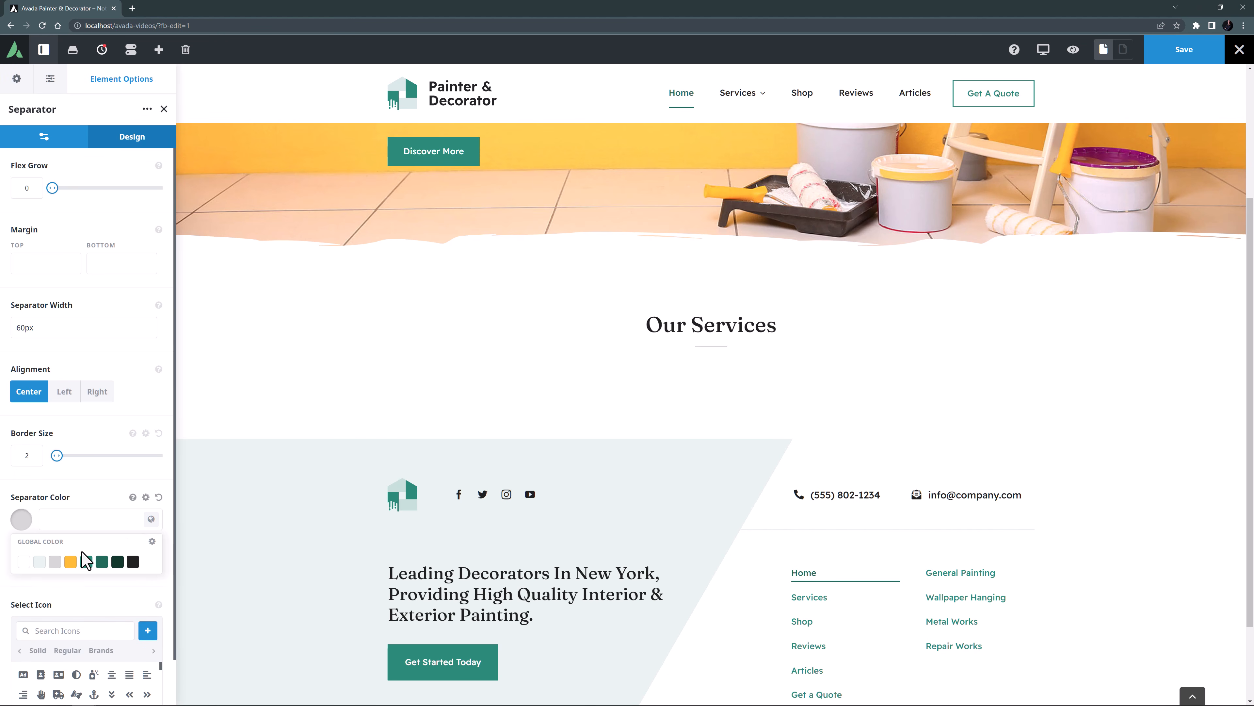
left_click(70, 561)
left_click(77, 576)
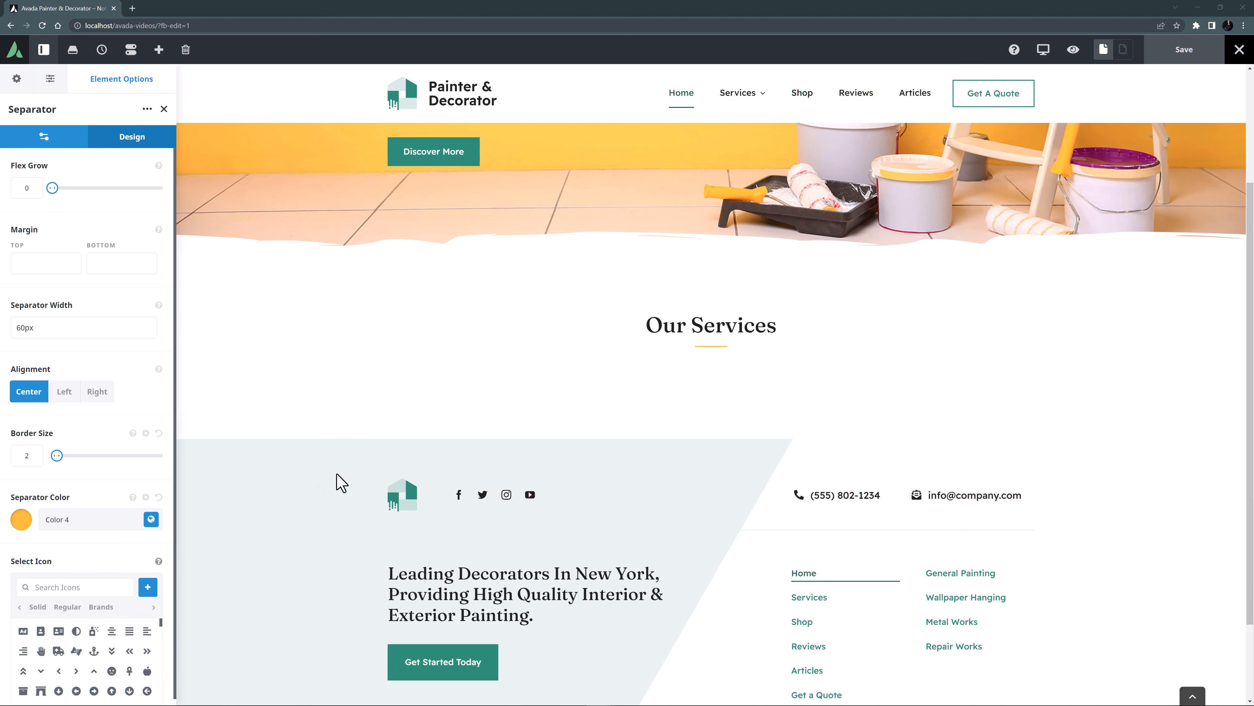
Save the column holding the title and separator to the Avada Builder Library as "Title & Separator".
mouse_move(476, 319)
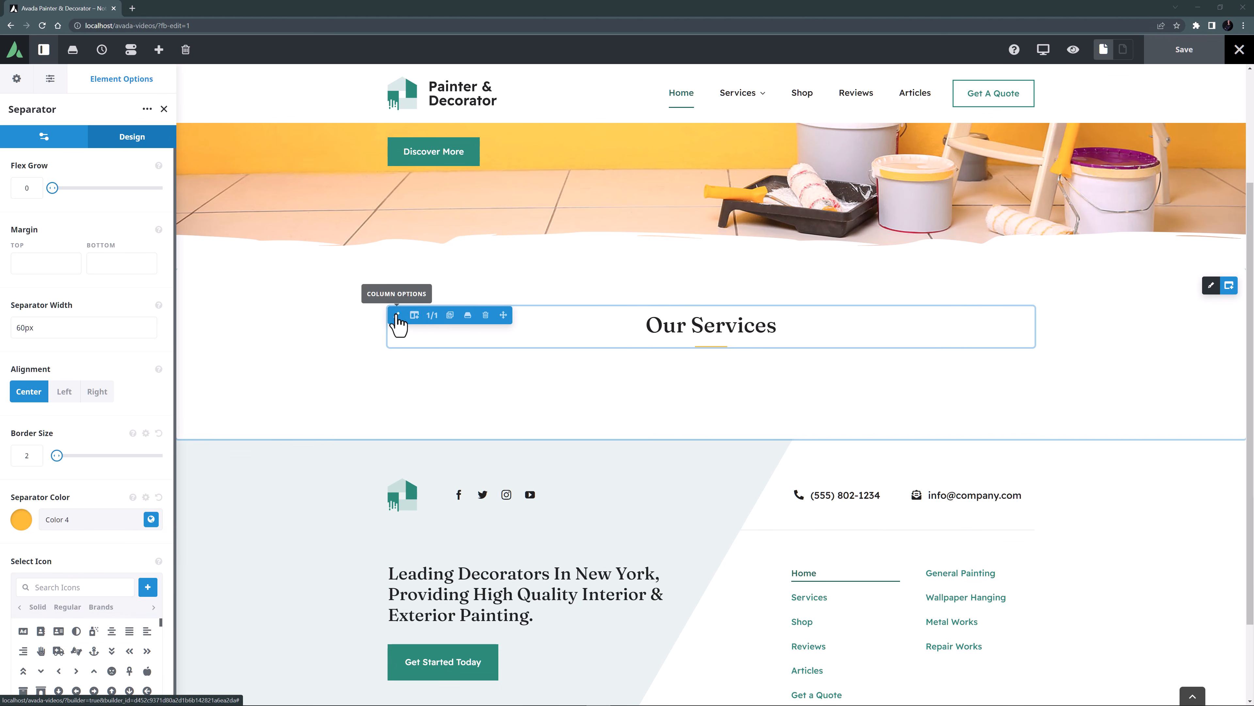
left_click(467, 320)
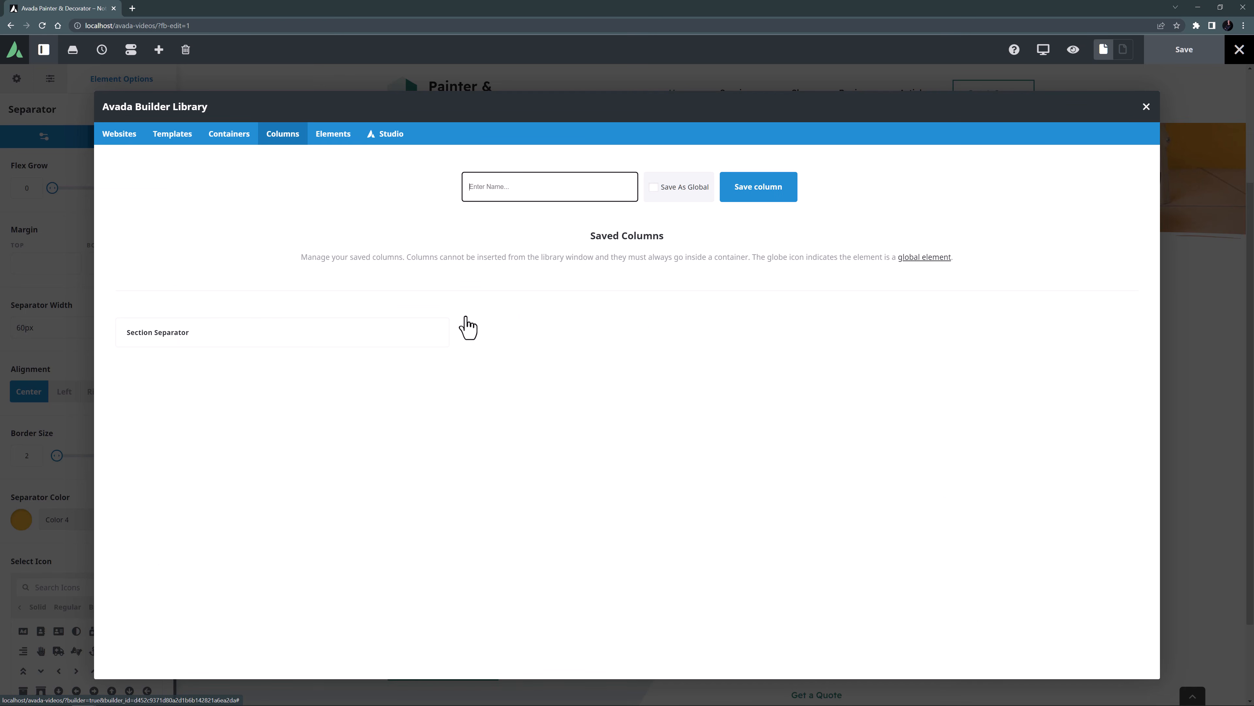
type("Title & Separator")
left_click(768, 191)
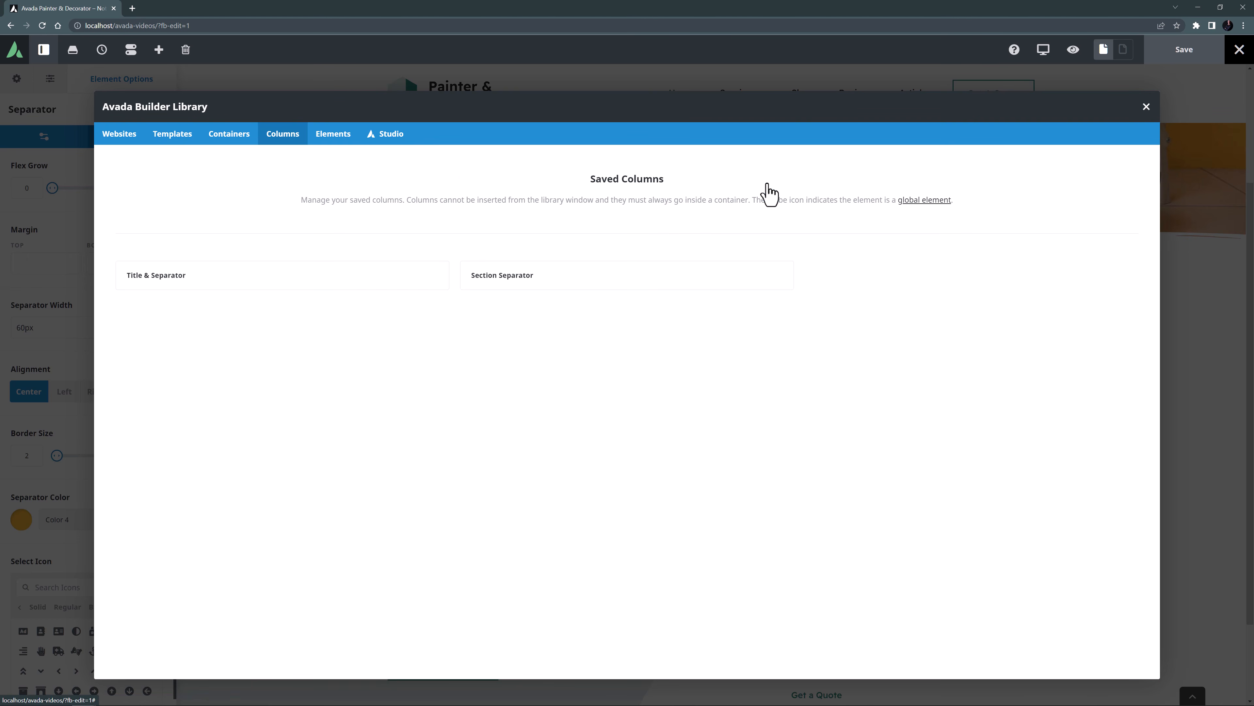
left_click(1146, 106)
Set the text transform of the H1, H2 and H3 headings to Capitalize in the global heading typography options.
scroll(705, 317, "up", 3)
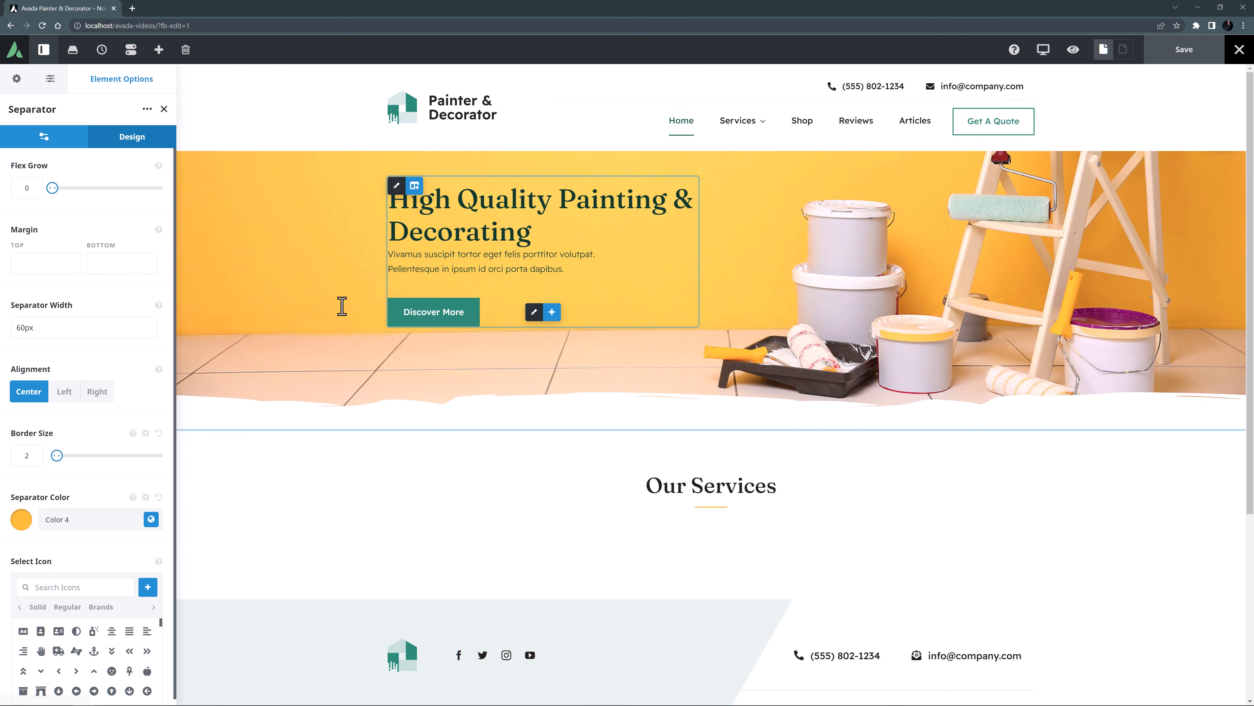
left_click(15, 74)
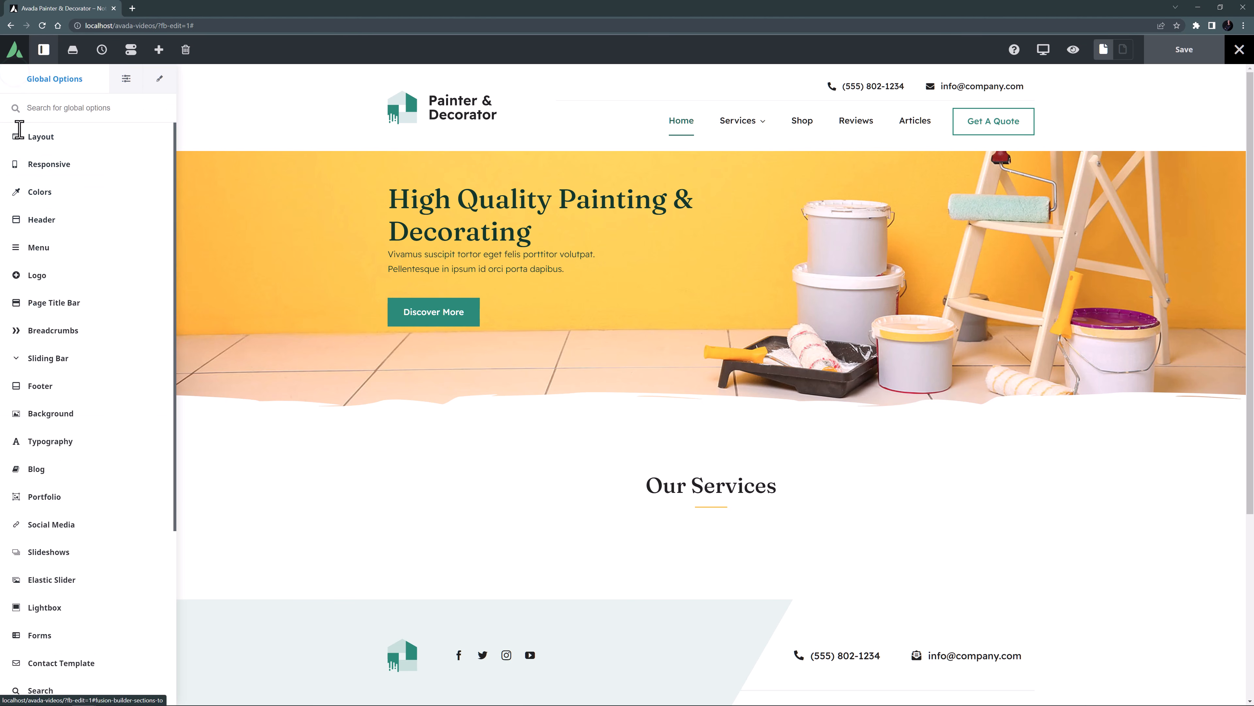
left_click(17, 441)
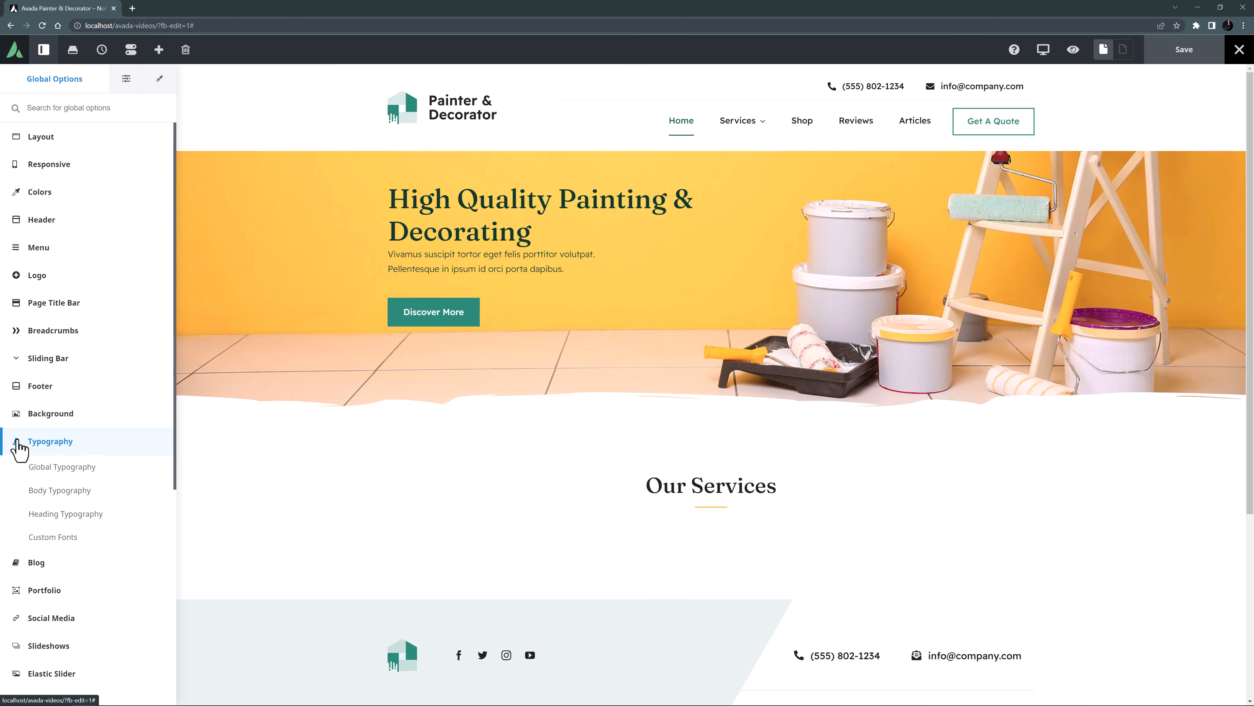
left_click(43, 514)
scroll(42, 519, "up", 10)
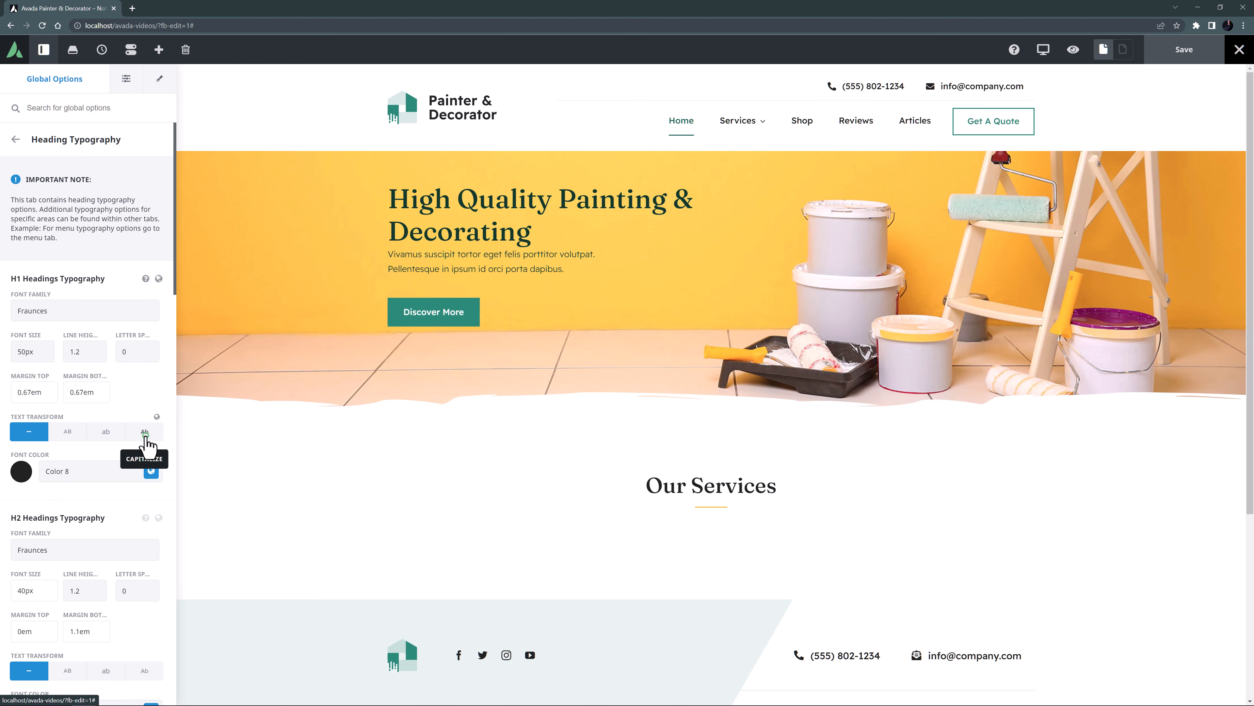
scroll(142, 499, "down", 4)
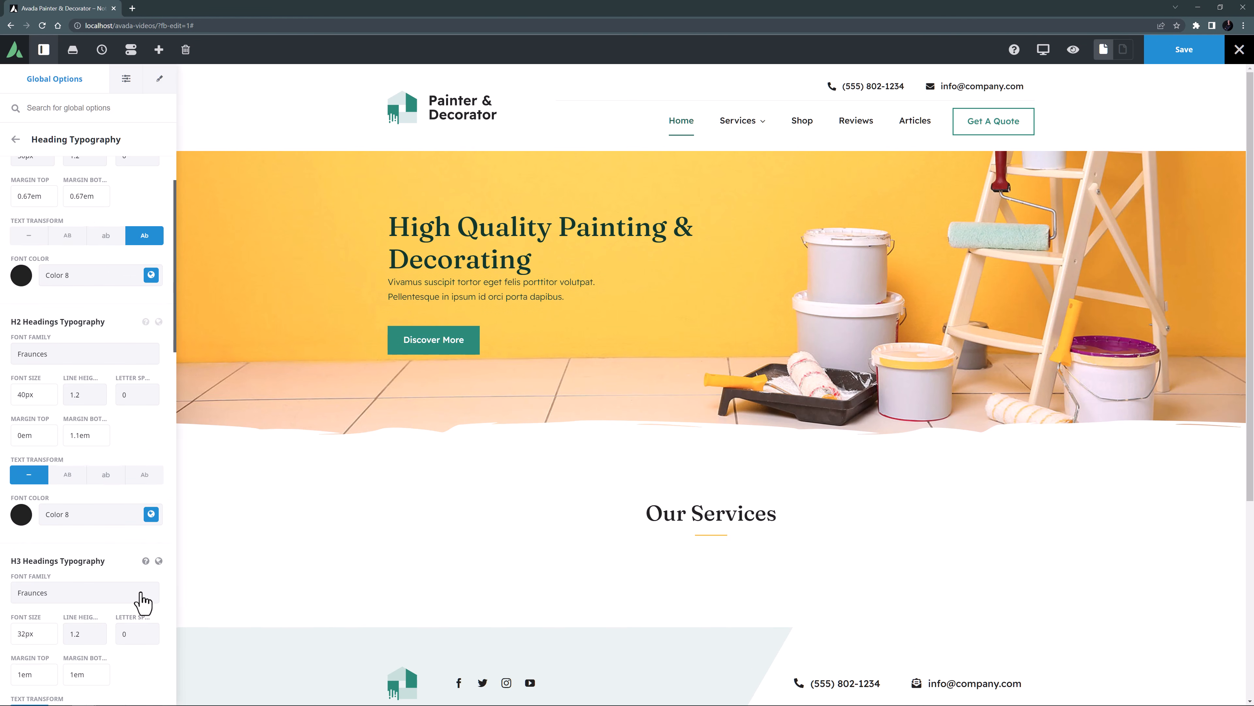
left_click(144, 476)
scroll(141, 499, "down", 4)
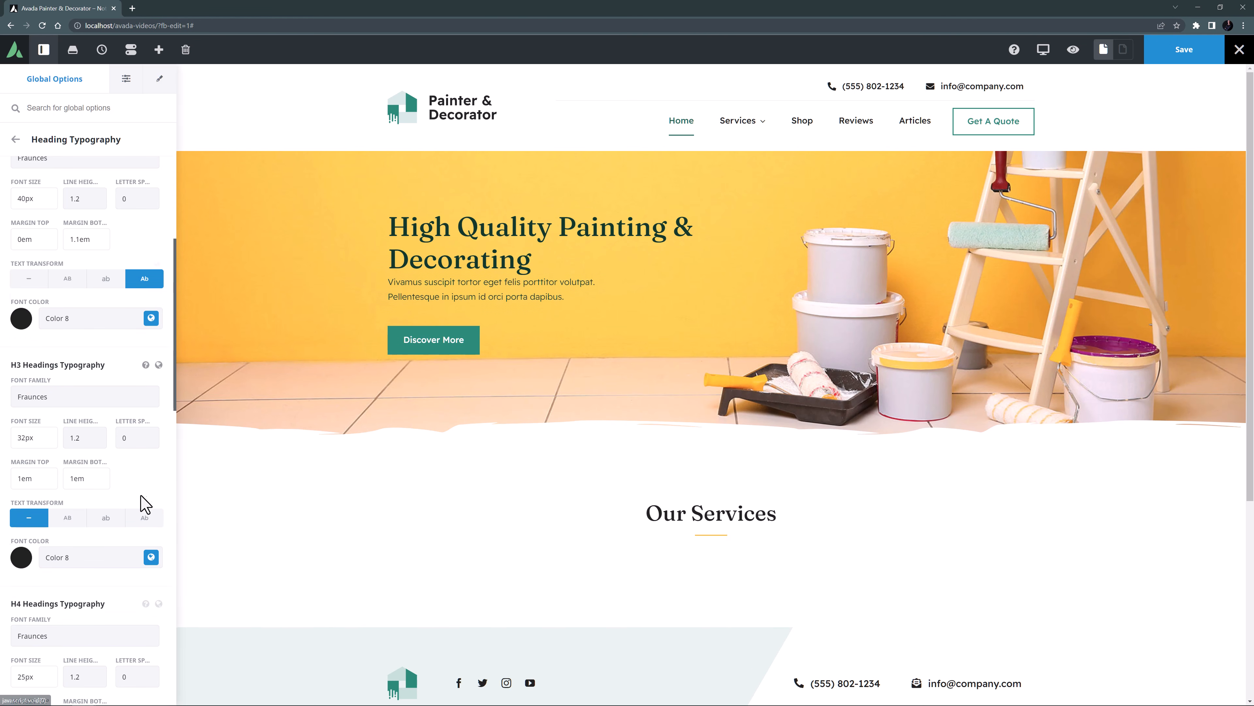
left_click(140, 518)
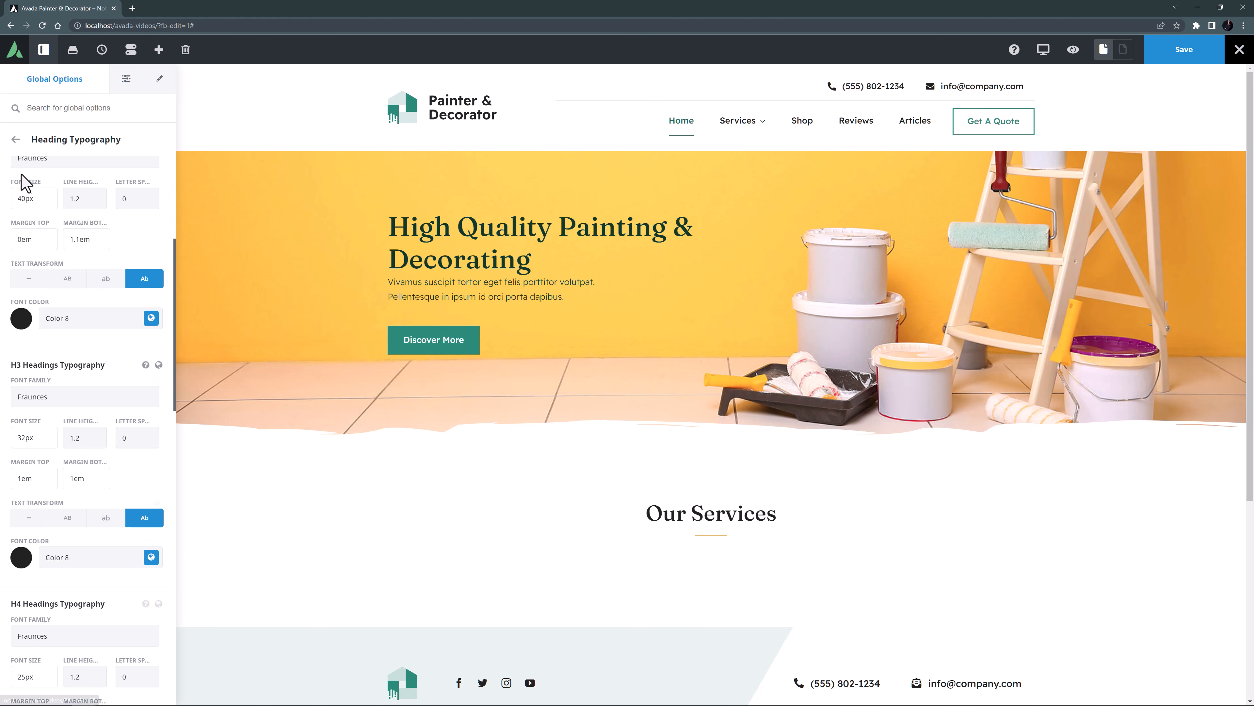
left_click(14, 141)
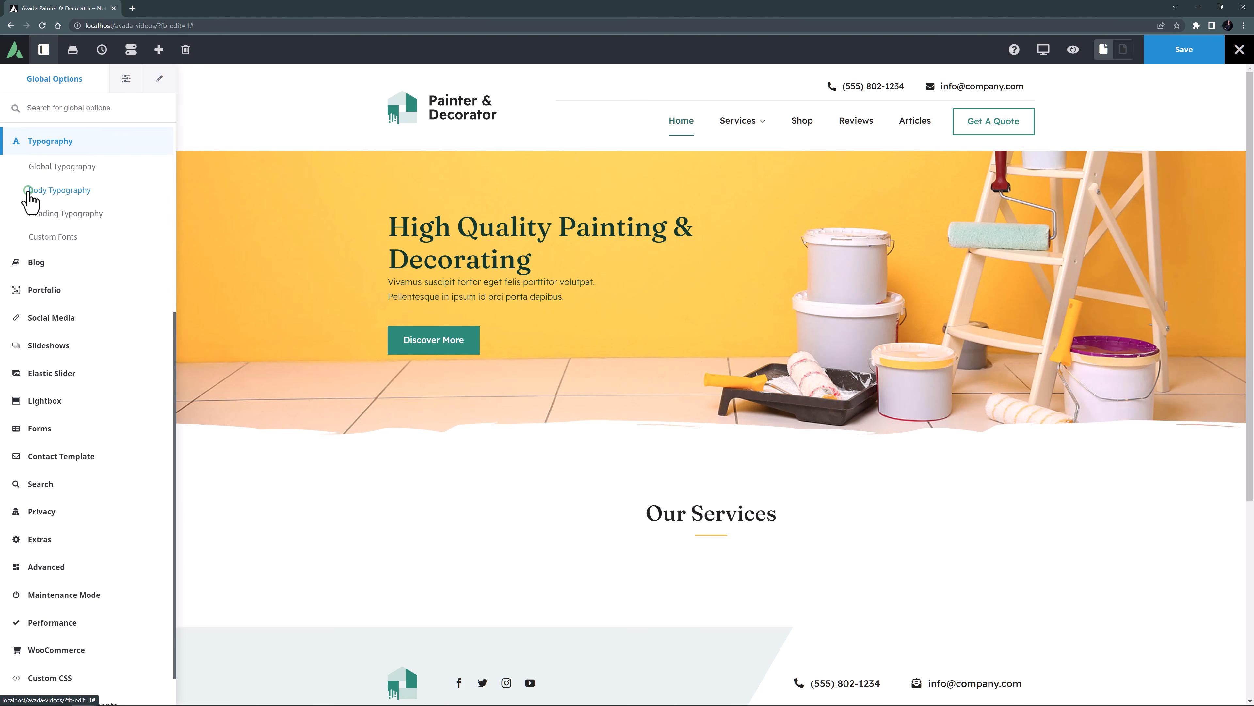
Review the body typography options and the Headings, Subheadings and Lead sets in the global typography options.
left_click(28, 192)
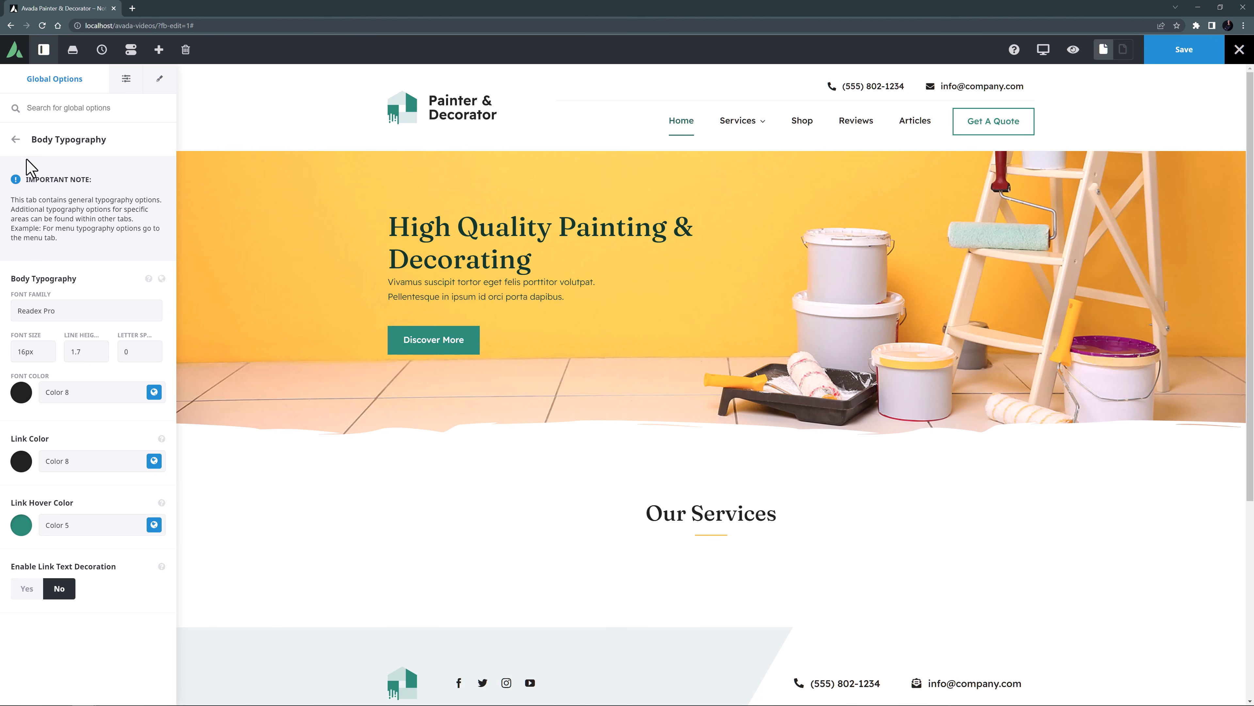
left_click(15, 140)
left_click(32, 167)
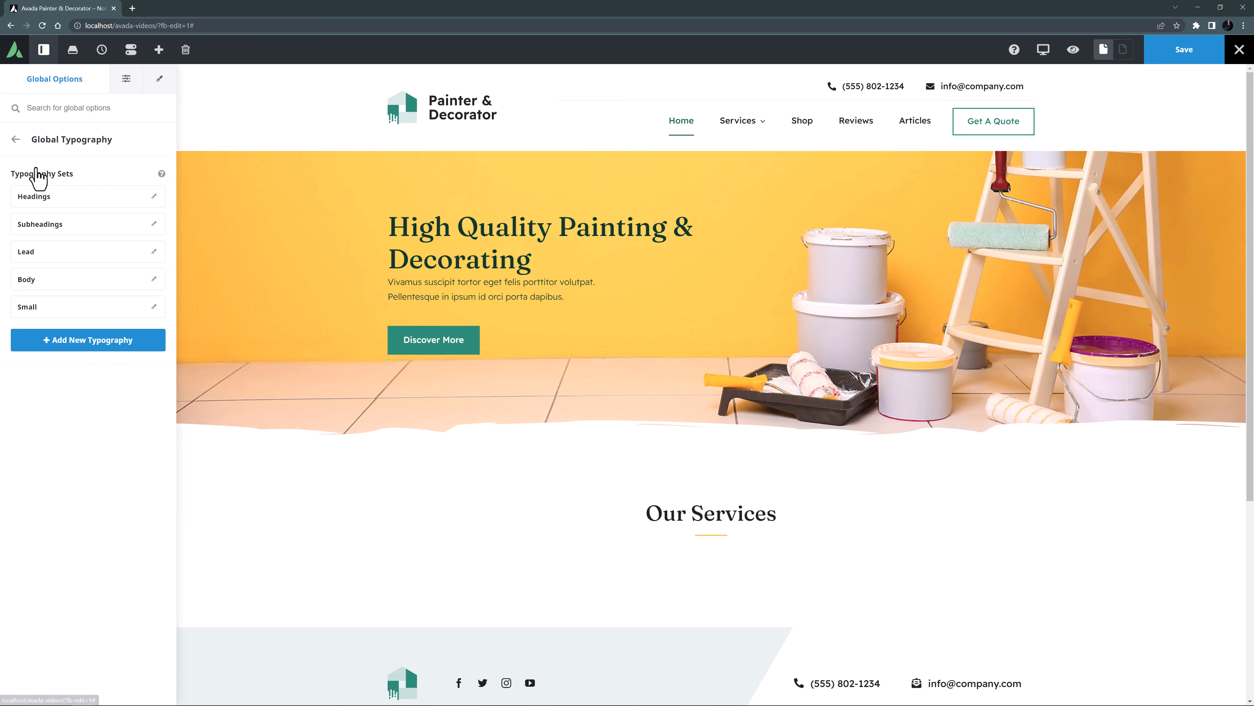
left_click(154, 196)
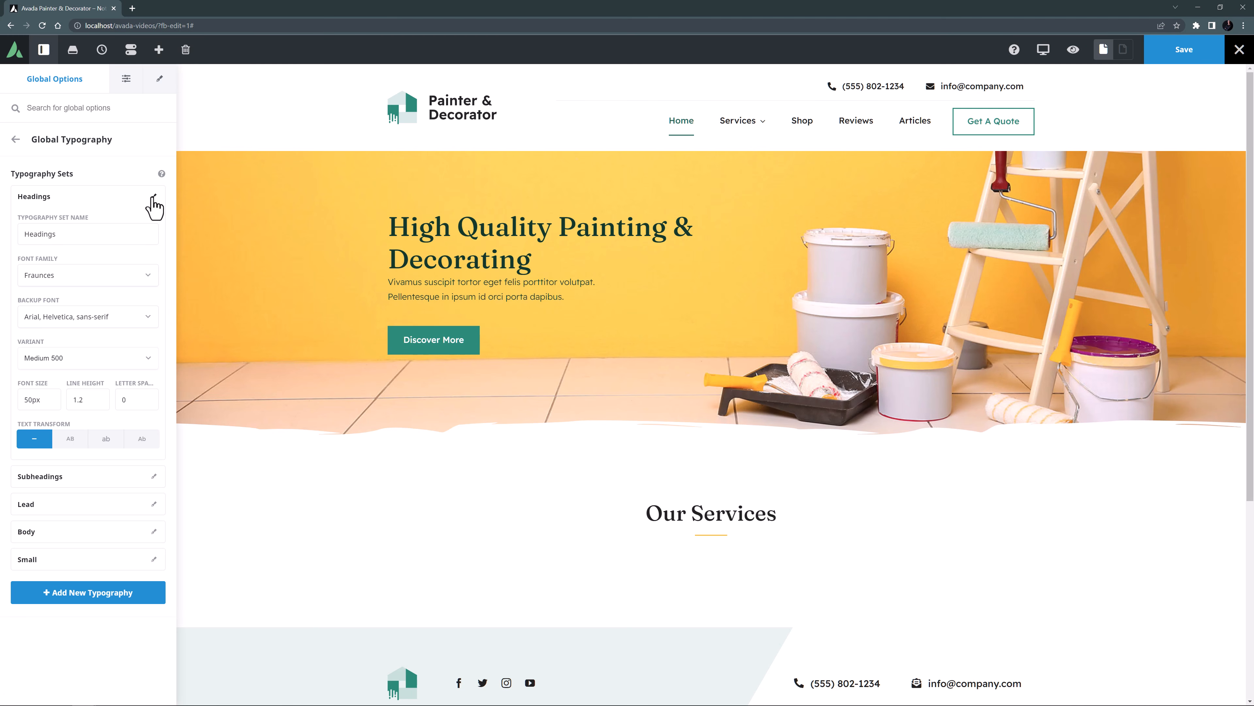
left_click(154, 198)
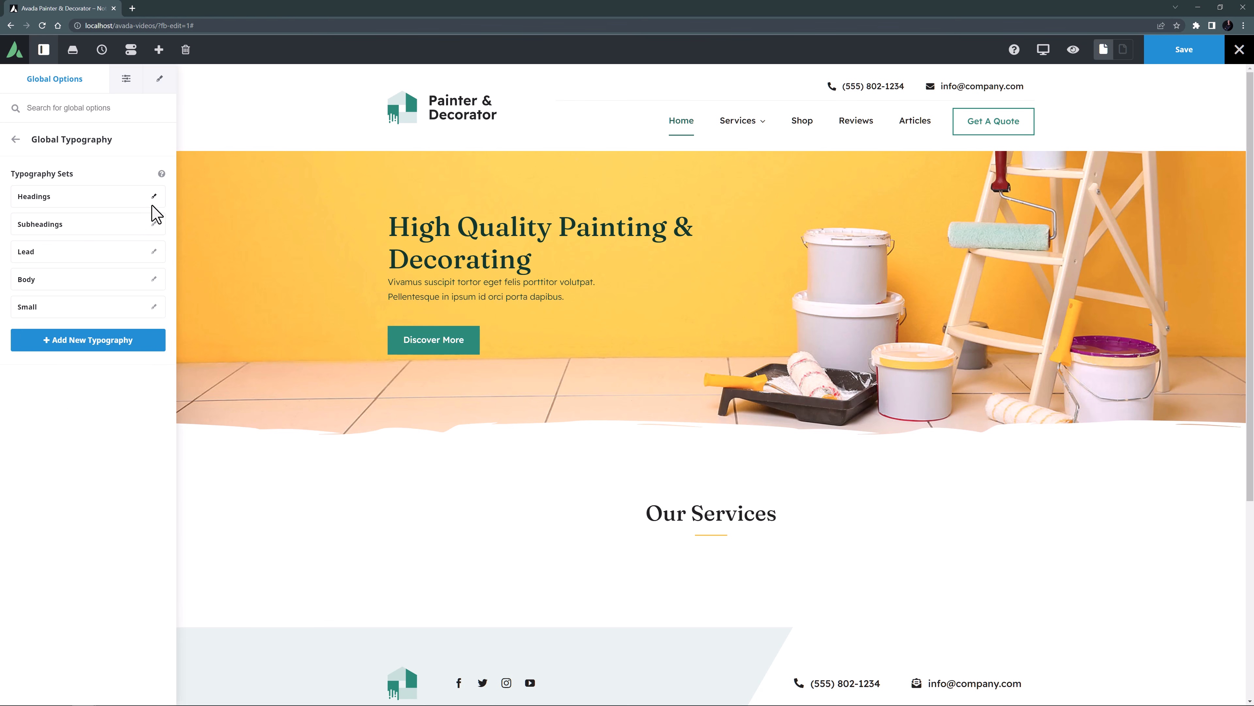
left_click(154, 225)
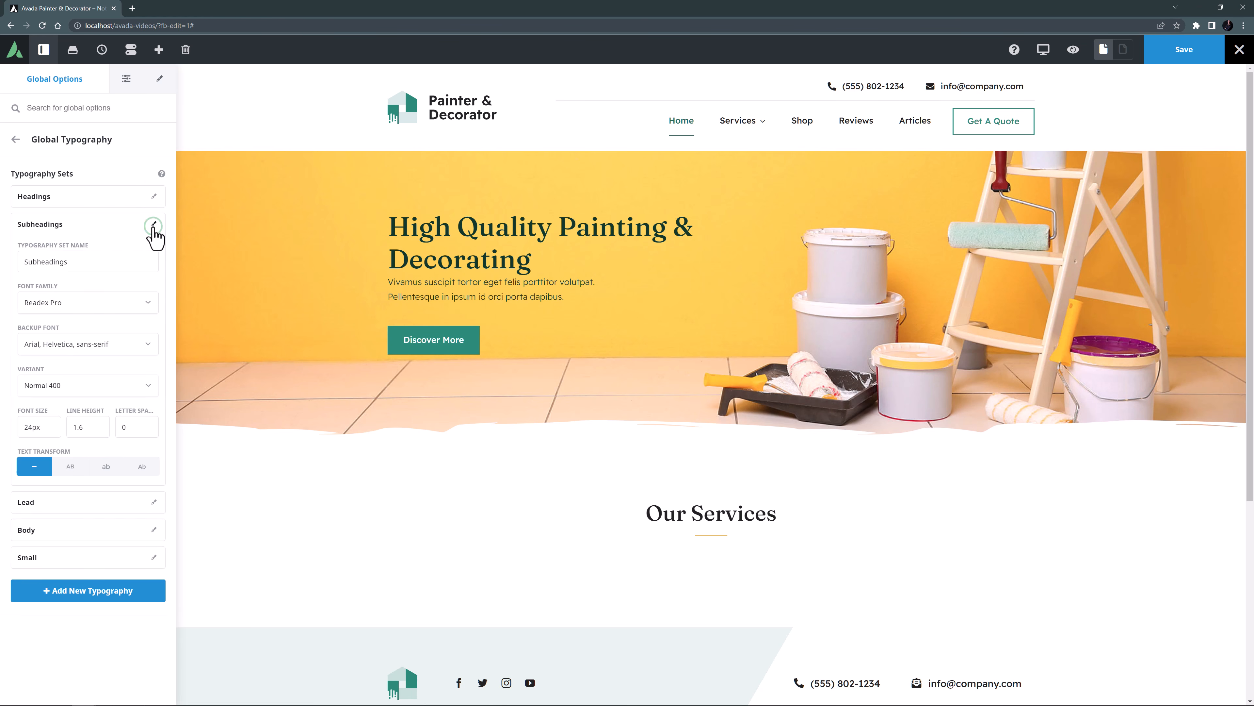
left_click(154, 226)
left_click(154, 251)
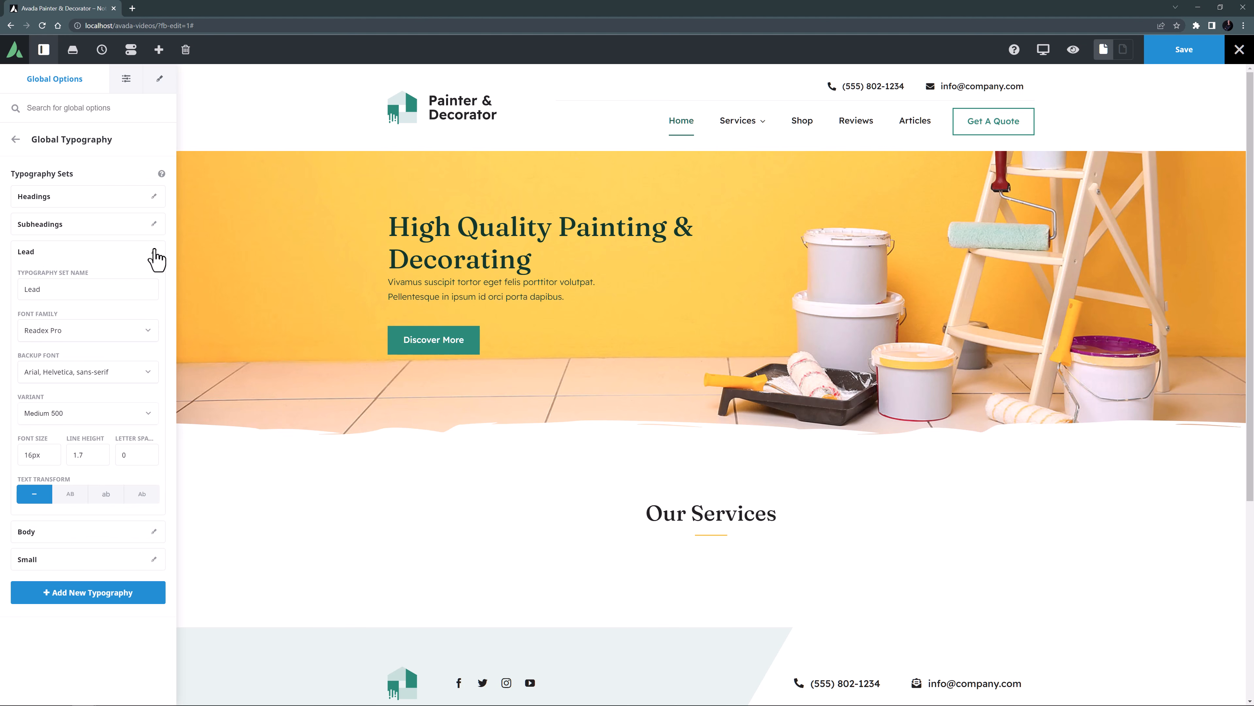
left_click(155, 249)
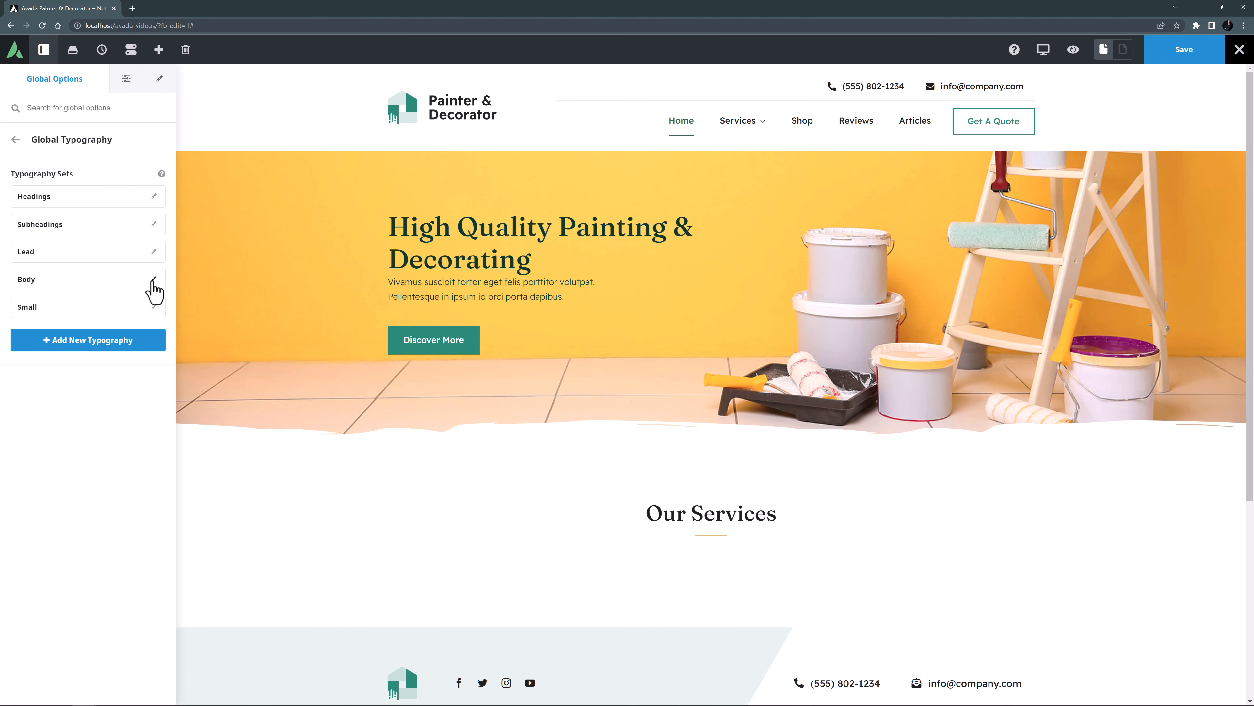
Set the font size of the global Body typography set to 18px and save the page.
left_click(154, 279)
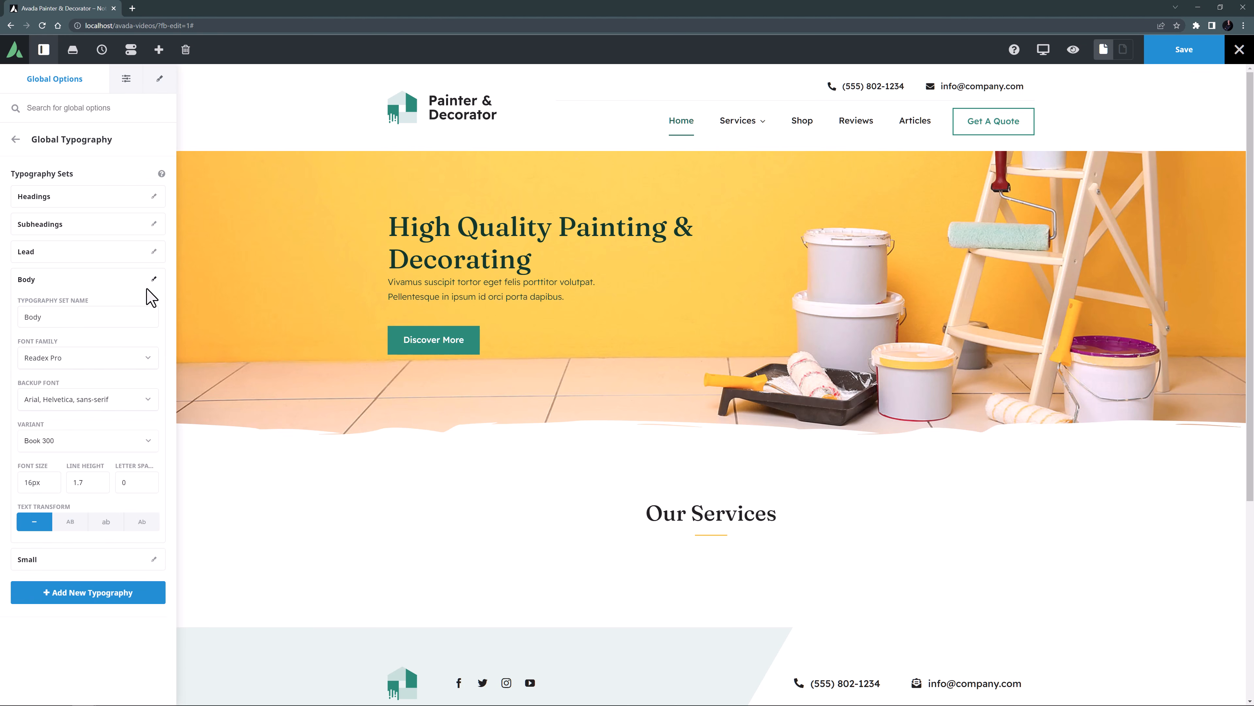
left_click(26, 483)
left_click_drag(27, 485, 31, 486)
type("8")
key("Tab")
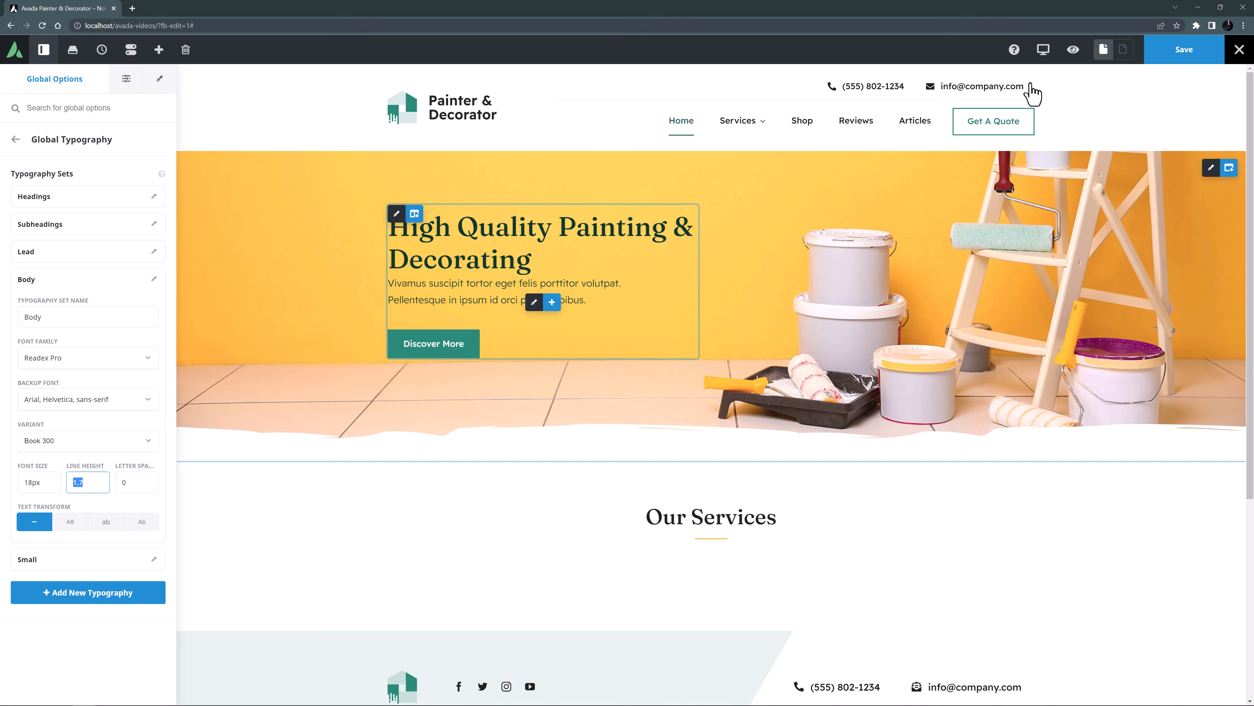
left_click(1153, 54)
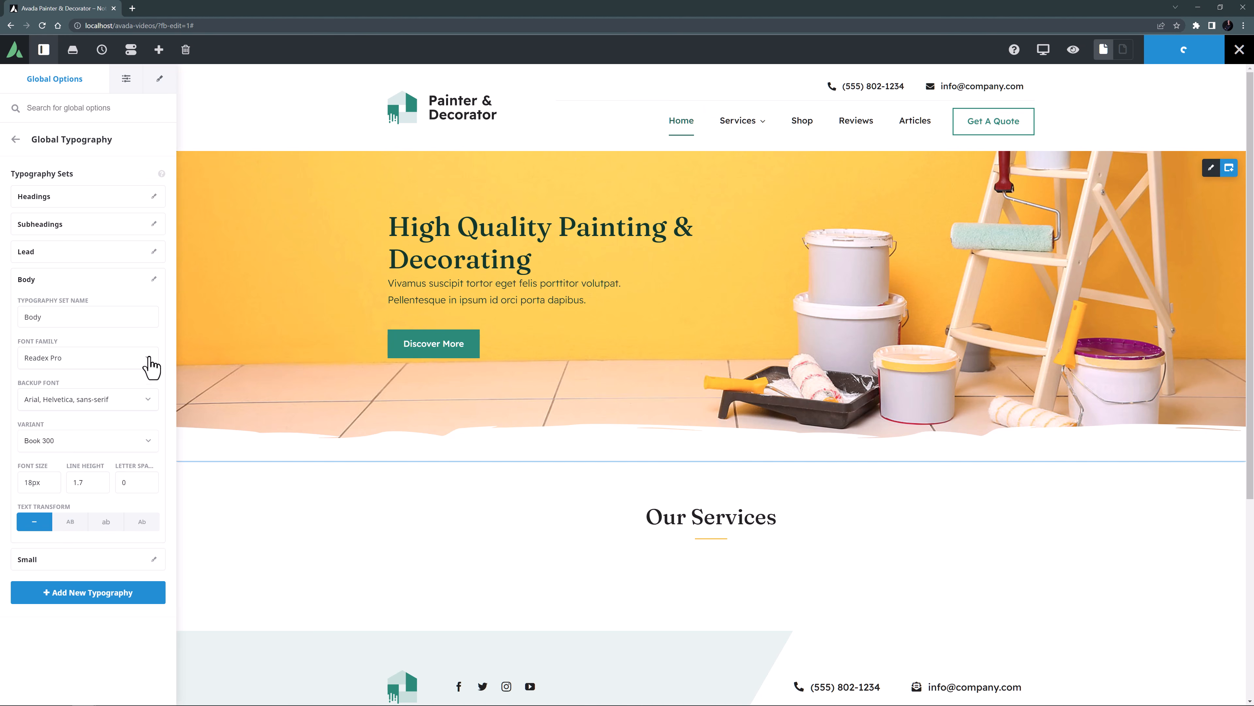
left_click(153, 280)
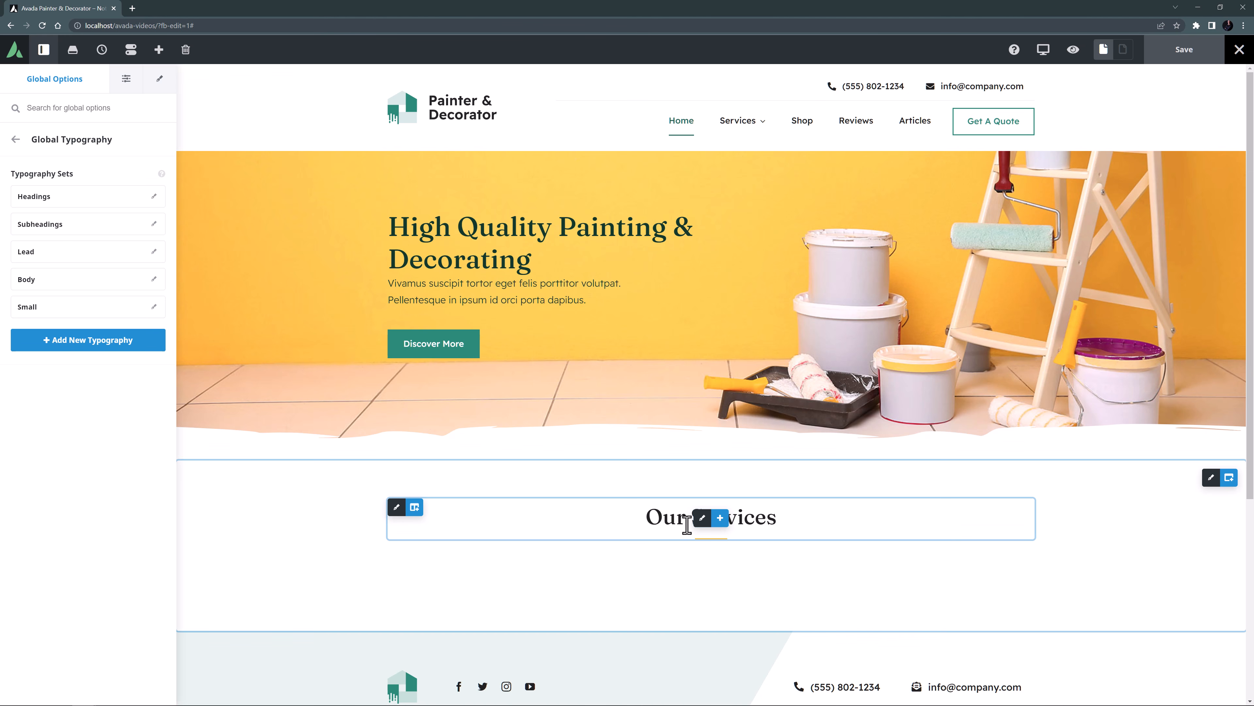
Add a 1/4 column below the Our Services title column.
left_click(414, 507)
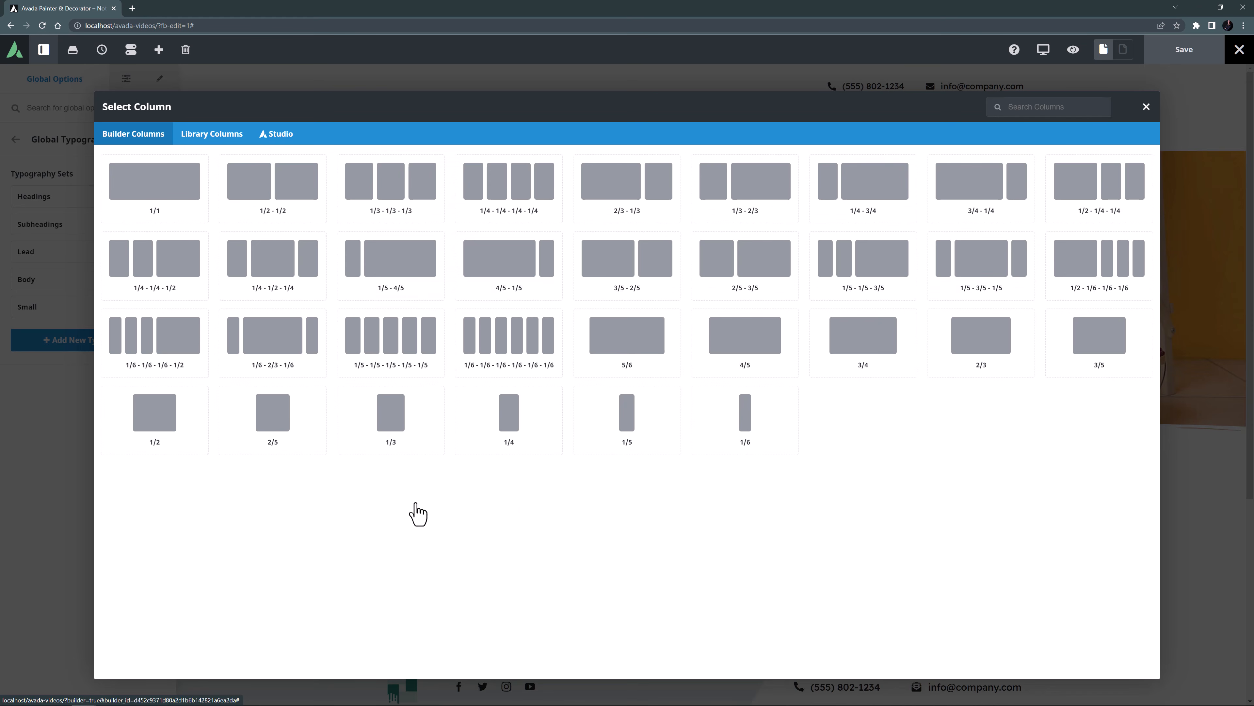
left_click(491, 428)
scroll(490, 429, "down", 5)
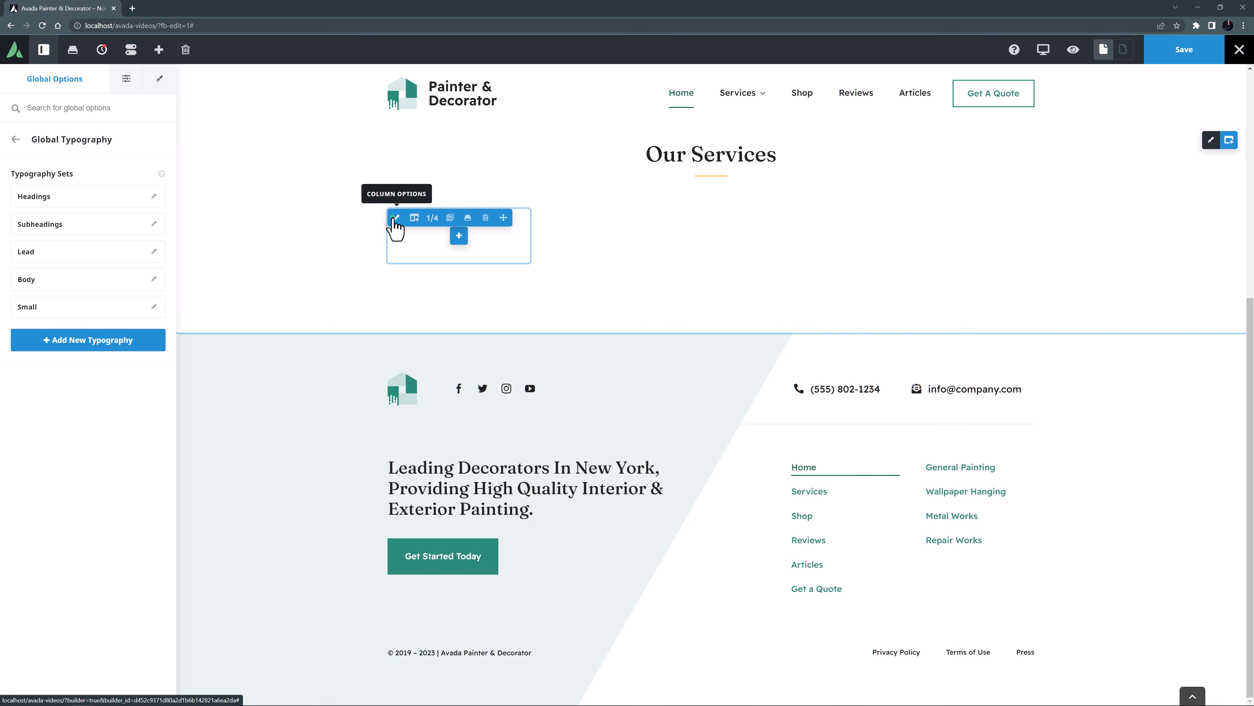
Give the new 1/4 column the background image services1.jpg from the media library at the Avada Grid 600 size.
left_click(395, 219)
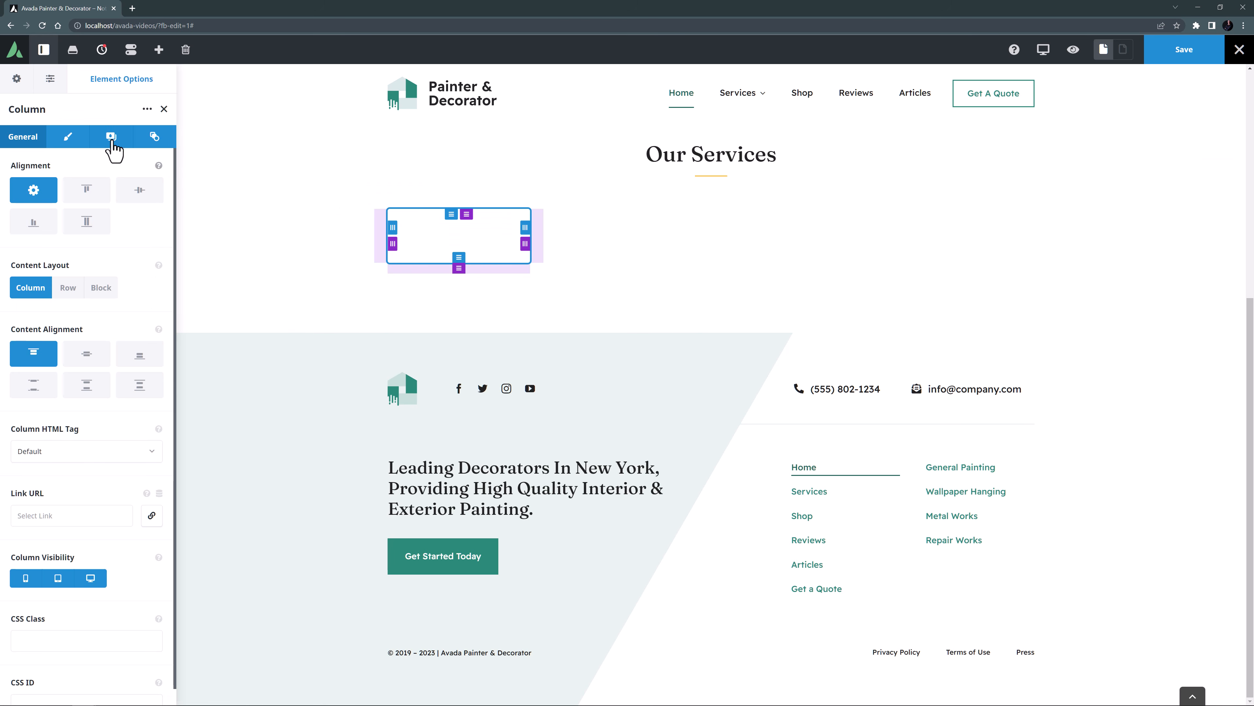
left_click(110, 141)
left_click(136, 197)
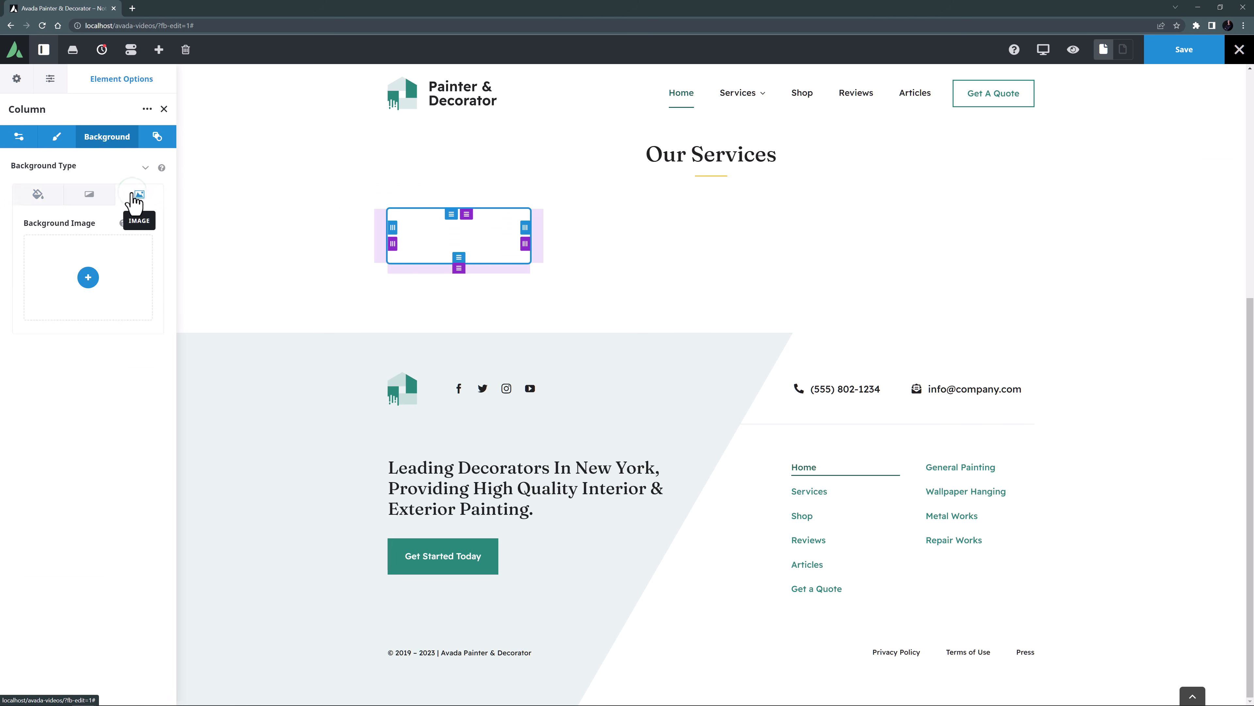
left_click(89, 280)
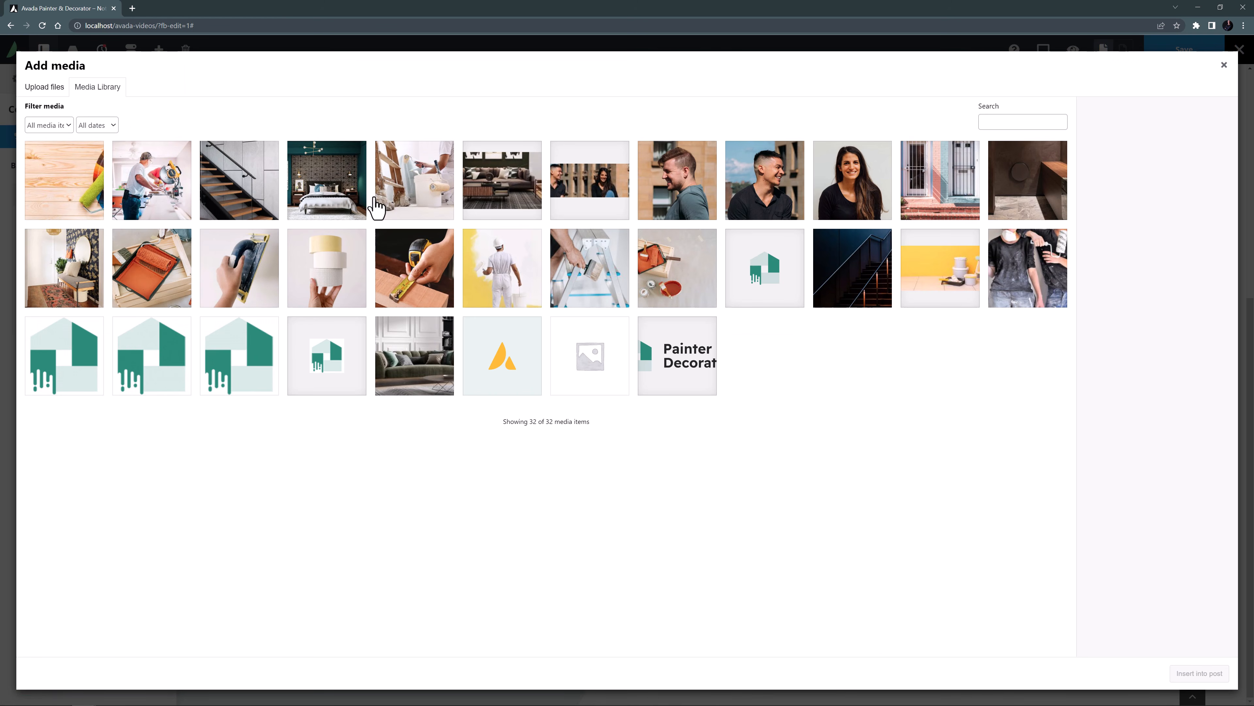
left_click(396, 201)
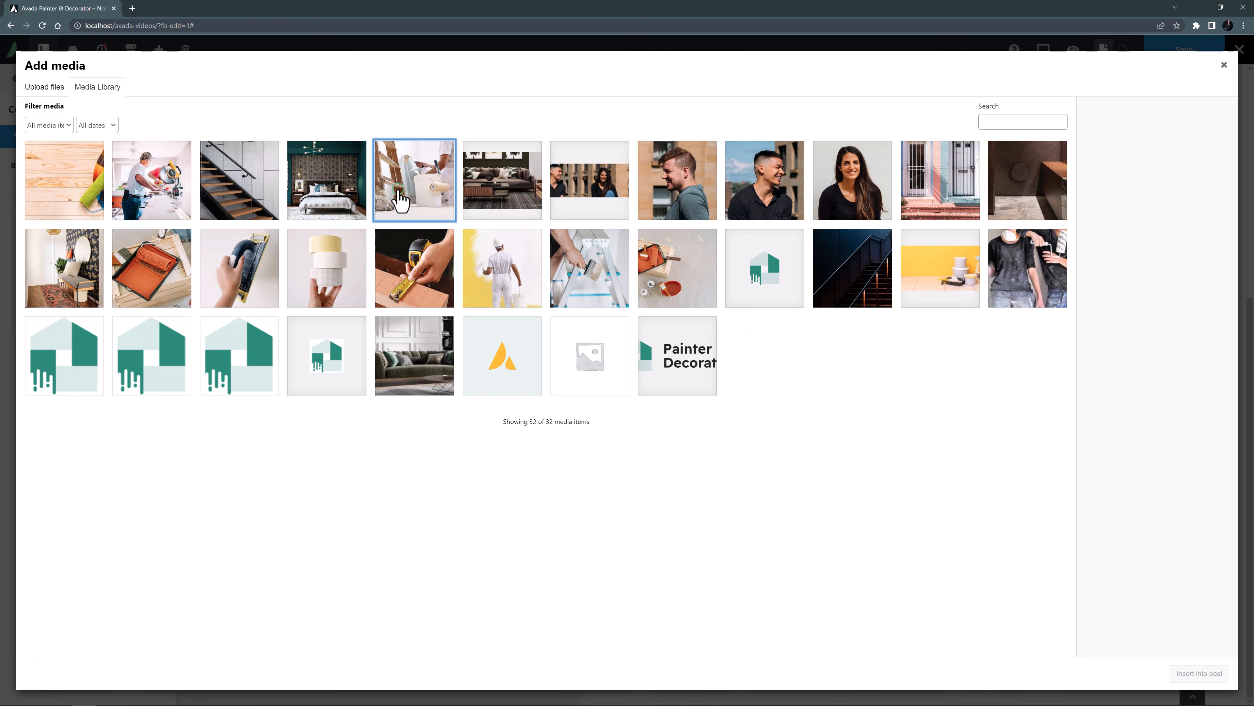
left_click(1186, 616)
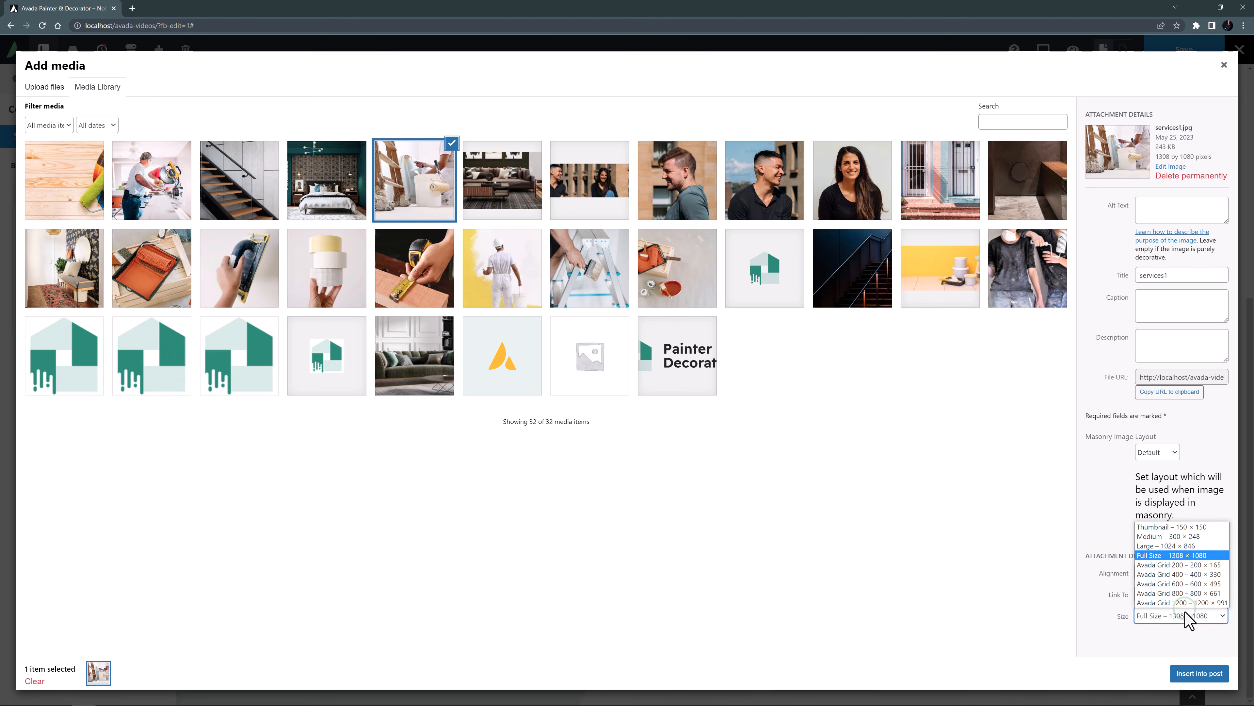
left_click(1185, 584)
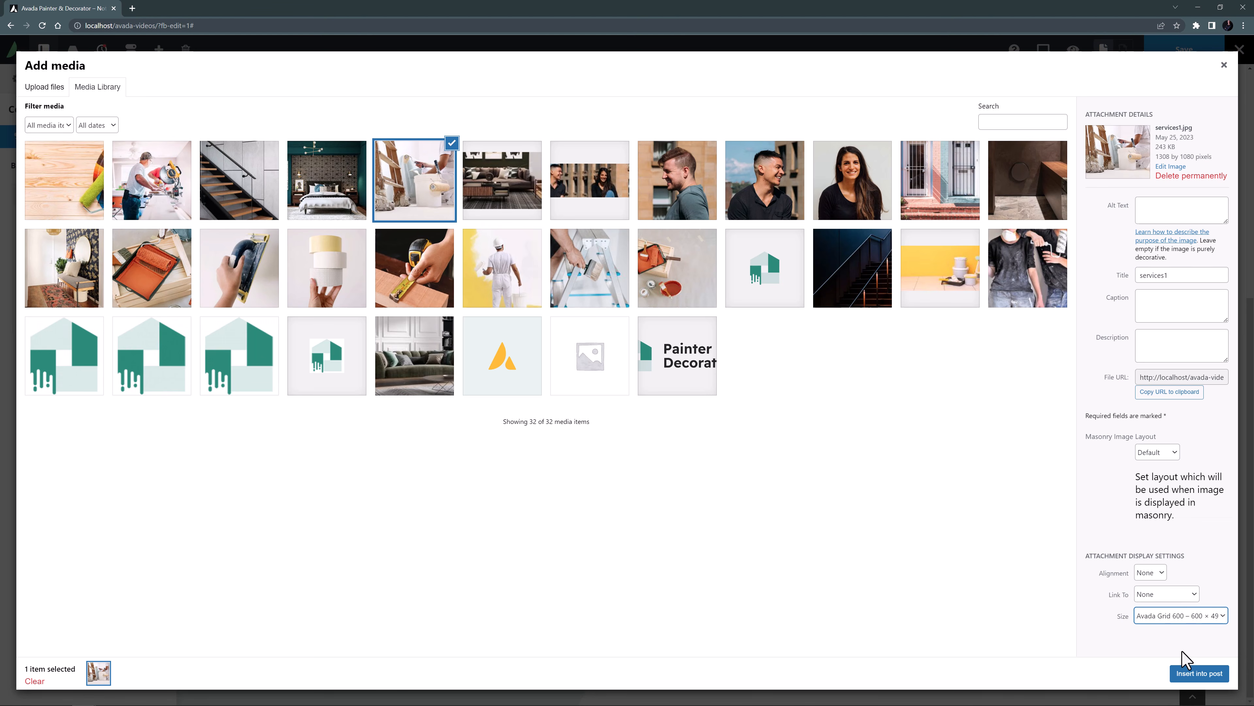
left_click(1184, 675)
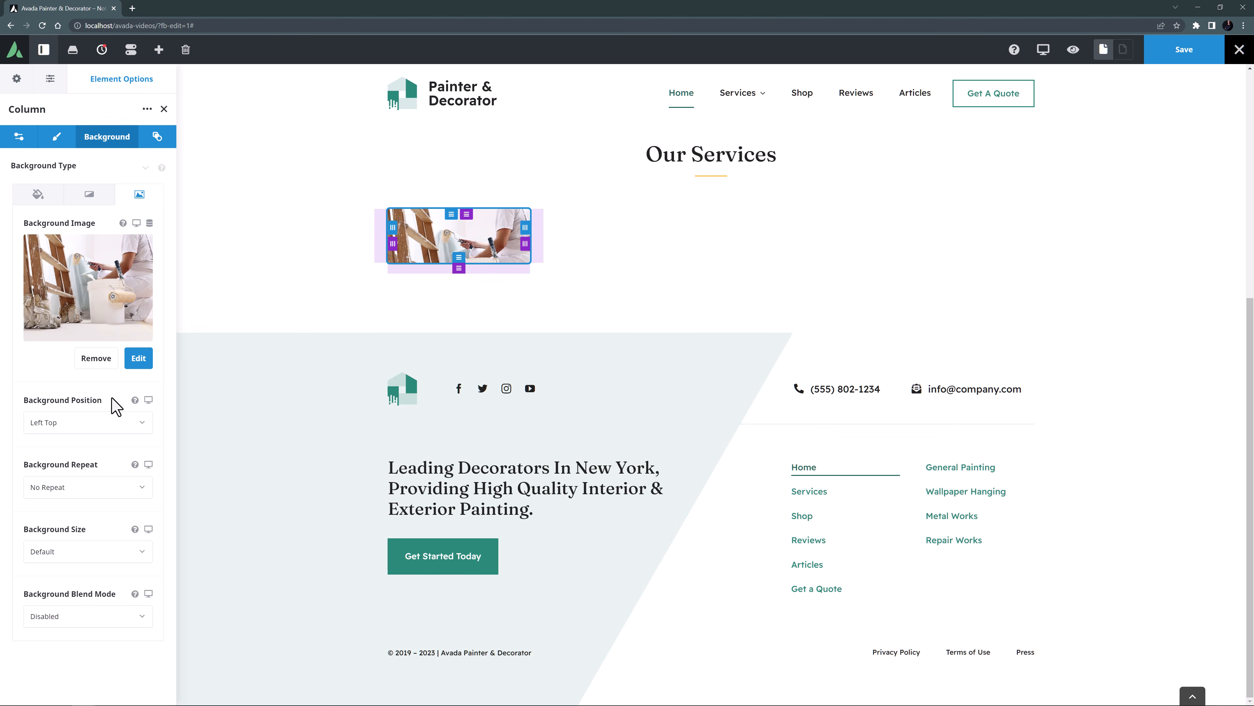
Set the position of the column's background image to Center Center.
left_click(74, 424)
scroll(67, 506, "down", 2)
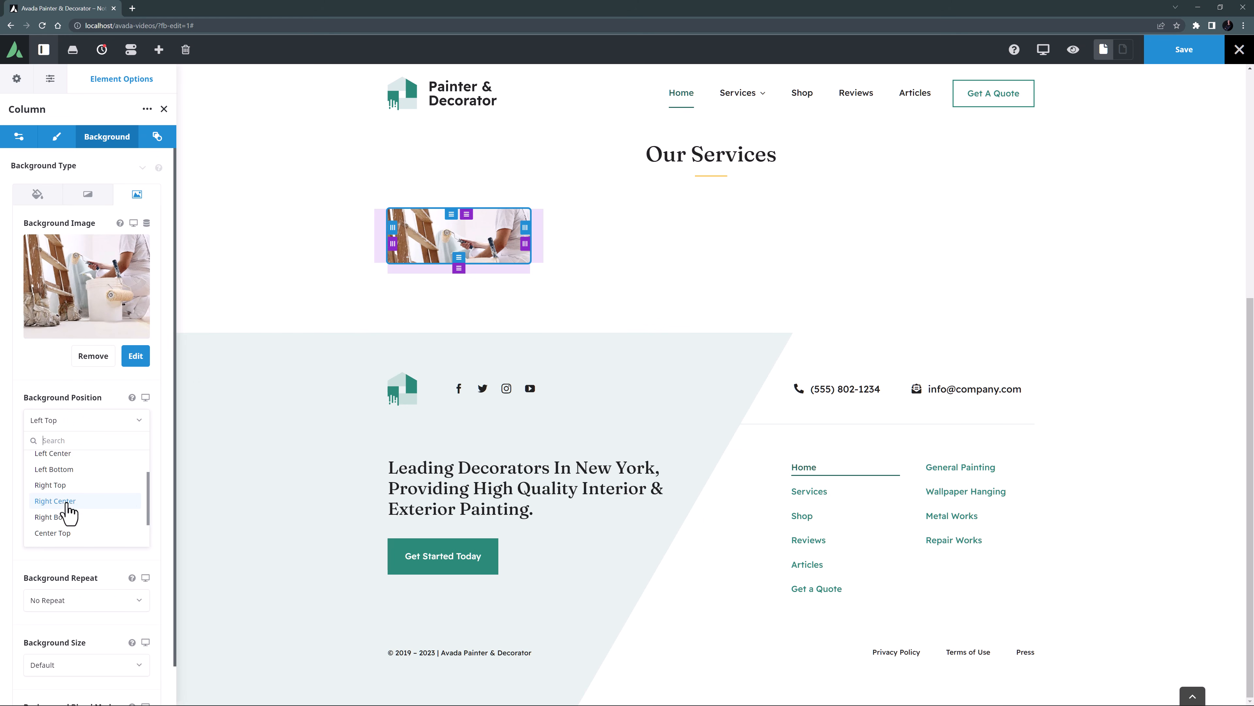
left_click(62, 546)
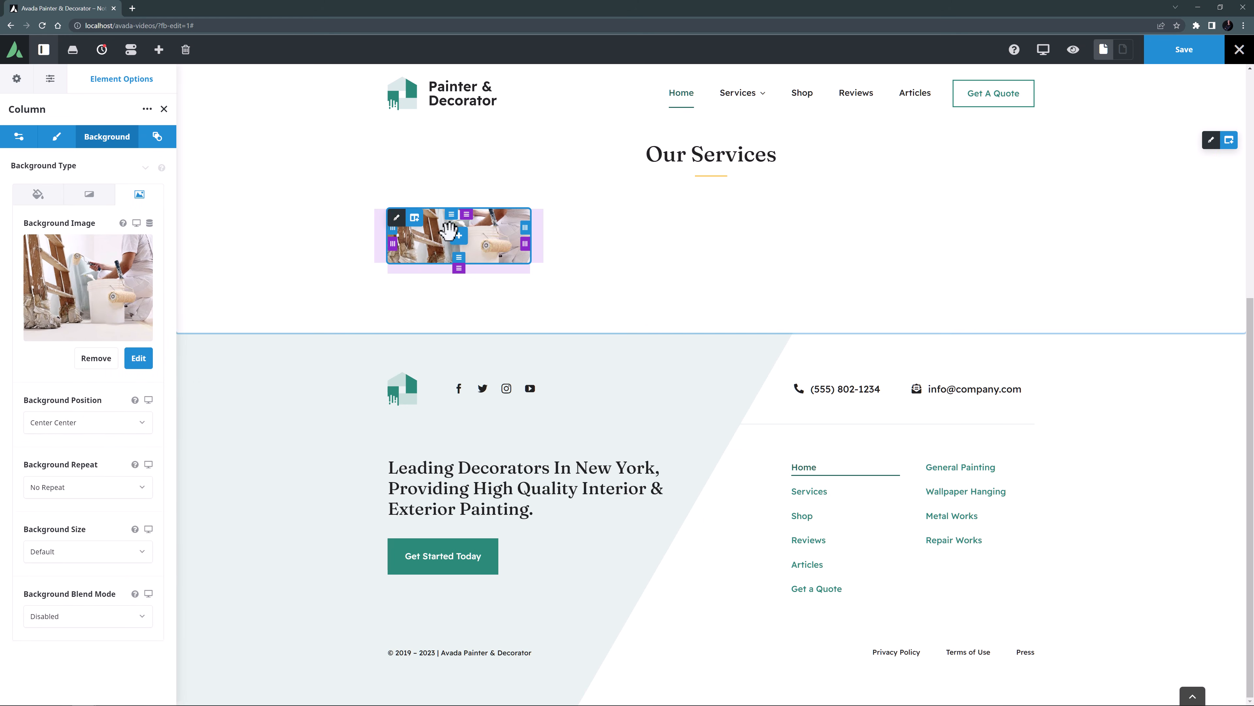
Add a Title element with the text "General Painting" to the 1/4 column.
left_click(459, 238)
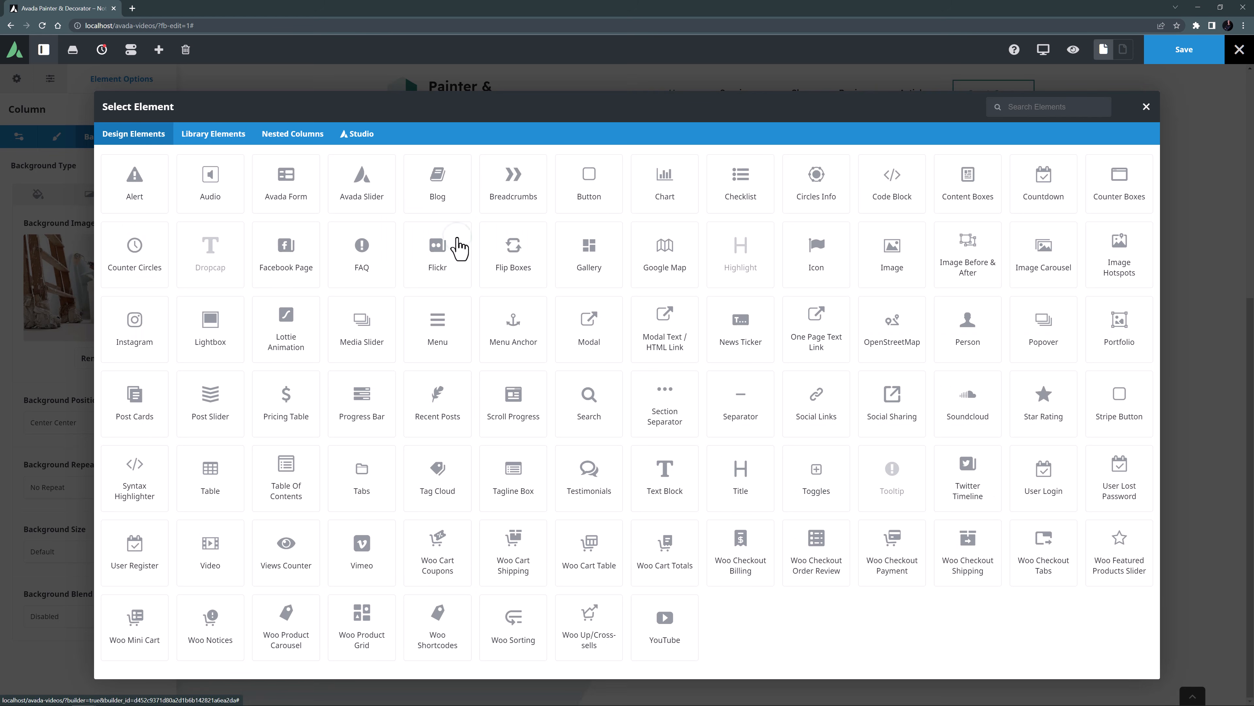
left_click(739, 469)
triple_click(50, 324)
key("Delete")
type("General Painting")
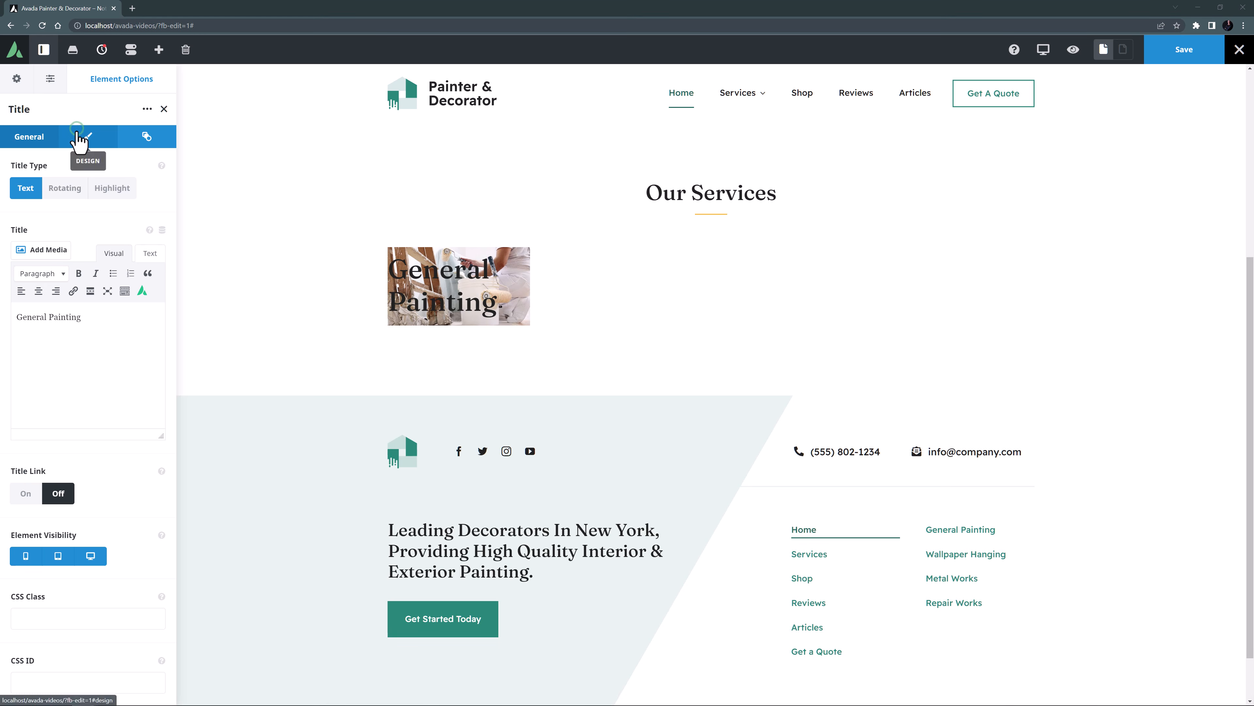
Set the General Painting title's HTML heading tag to H3 and its font size to 24px.
left_click(84, 138)
left_click(53, 250)
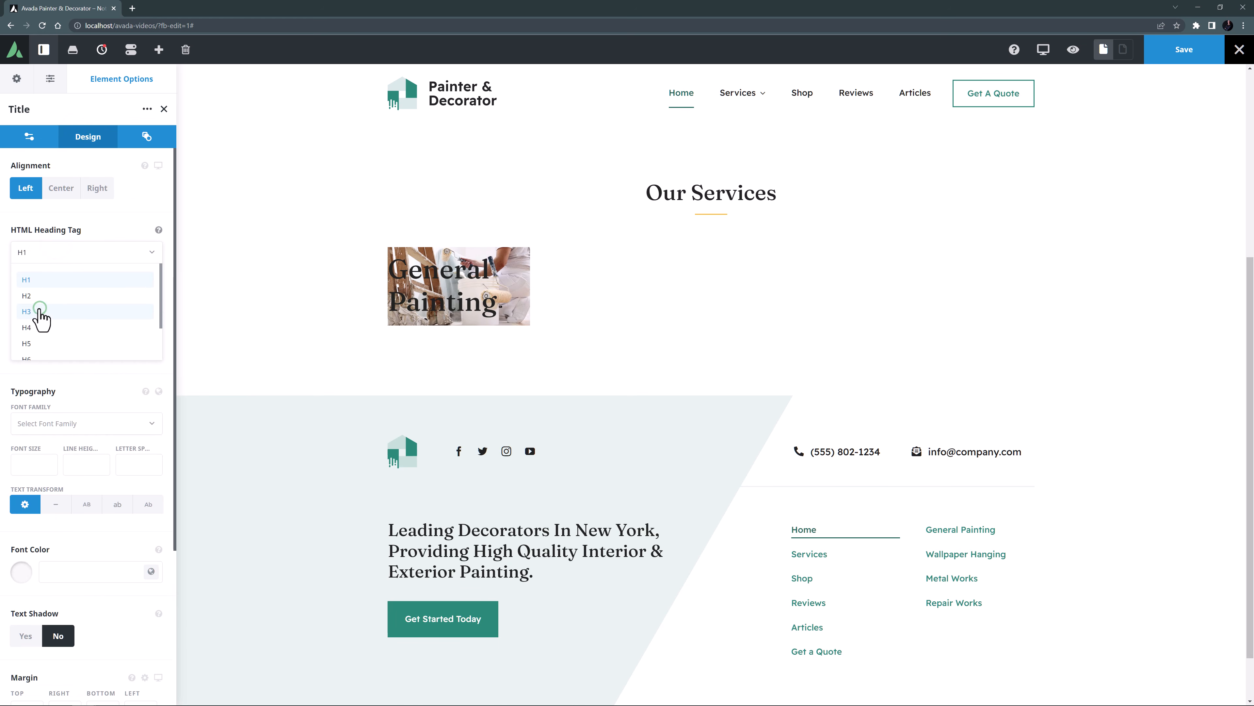
left_click(43, 316)
left_click(32, 367)
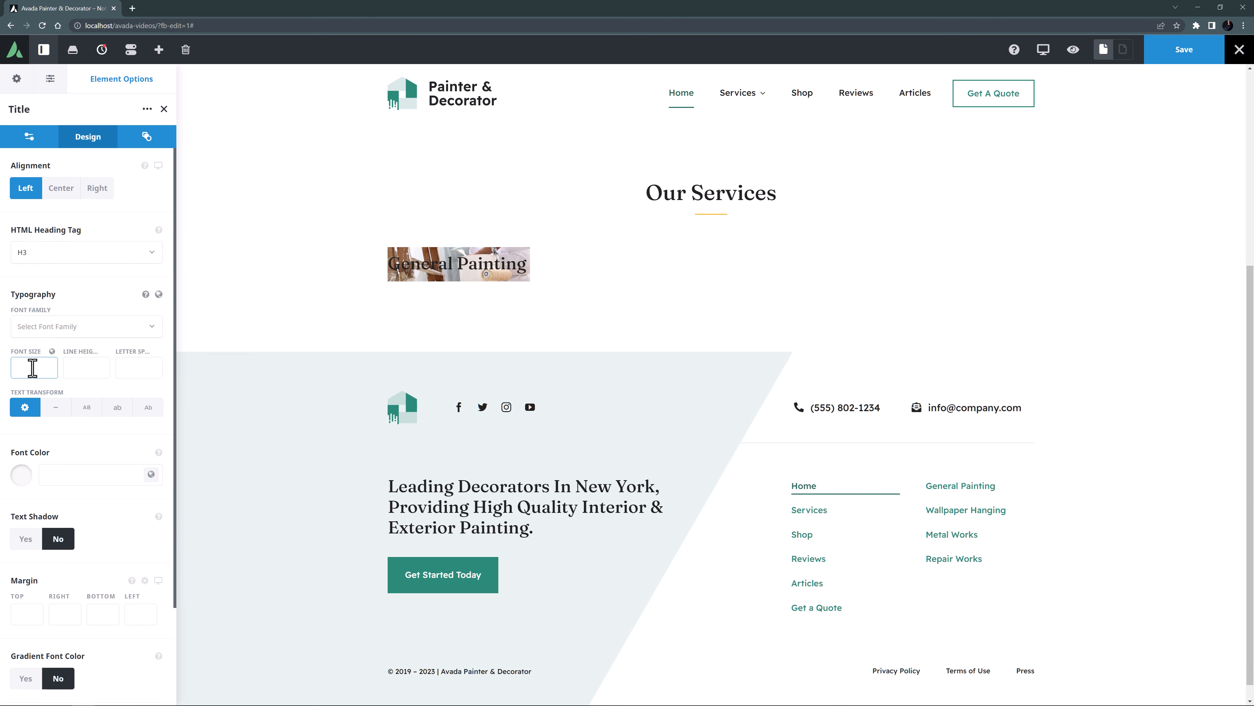
type("24px")
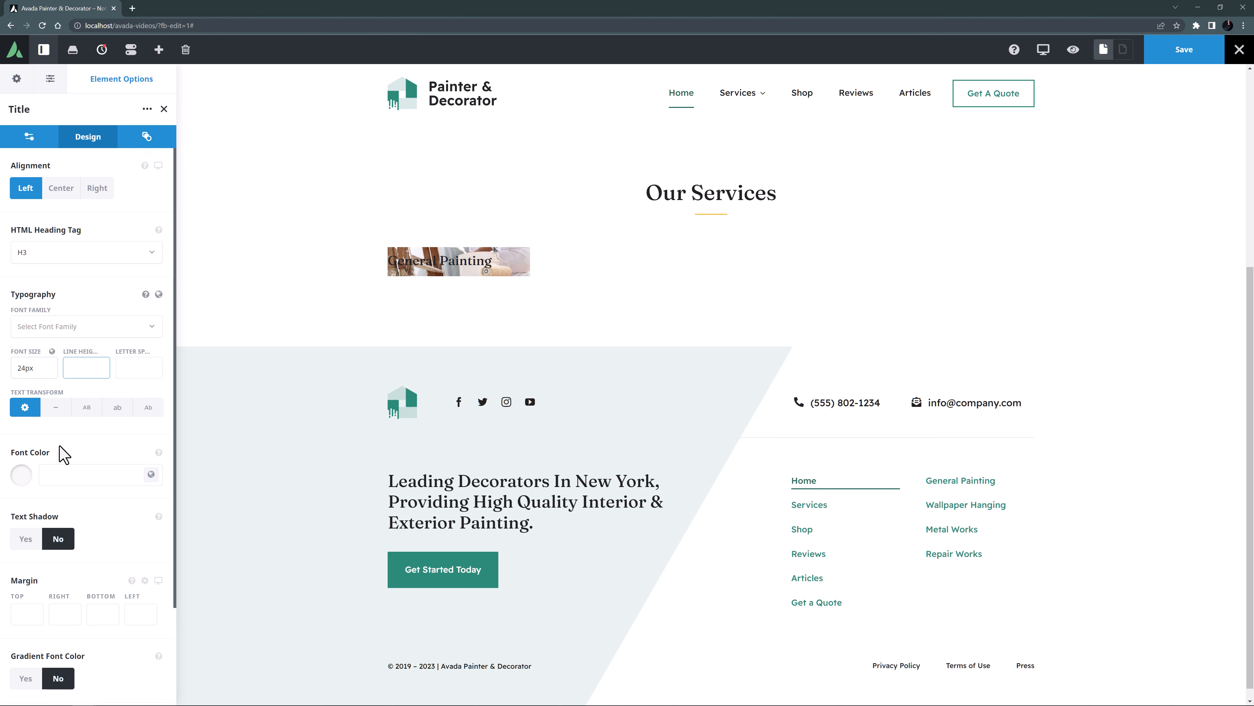
Give the General Painting title the global font color Color 1 and a top margin of 0px.
left_click(151, 474)
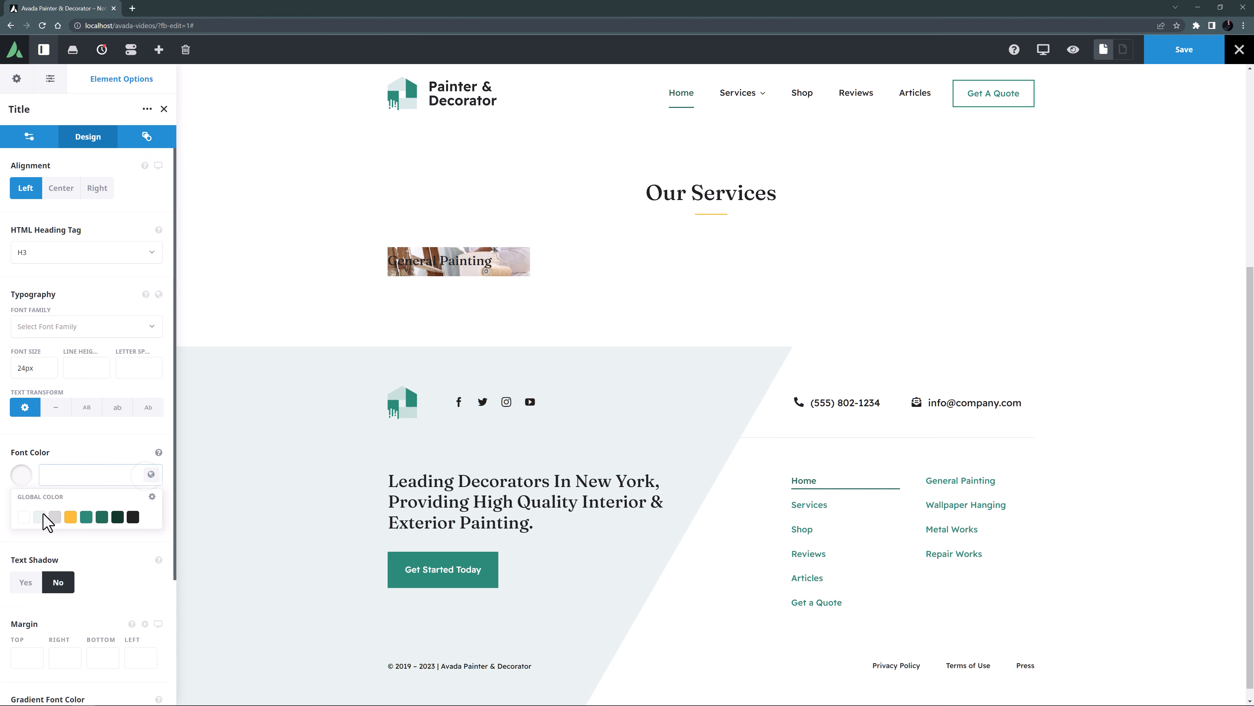
left_click(25, 517)
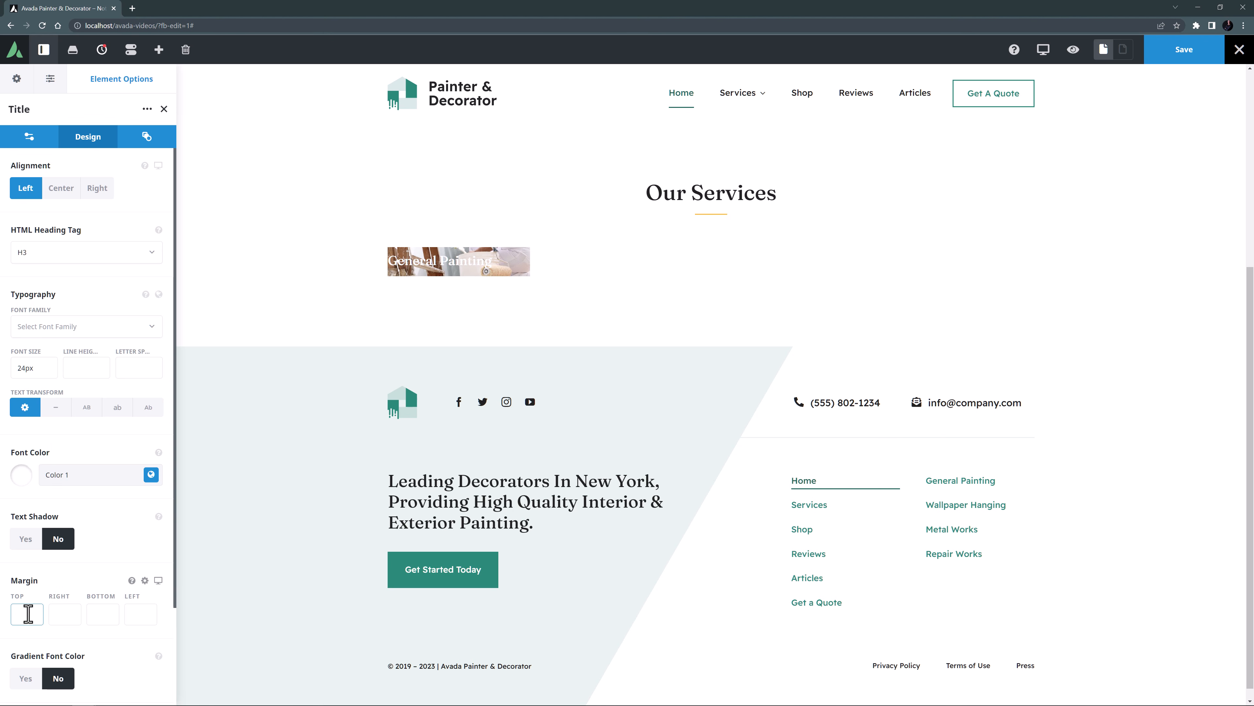
type("0px")
key("Tab")
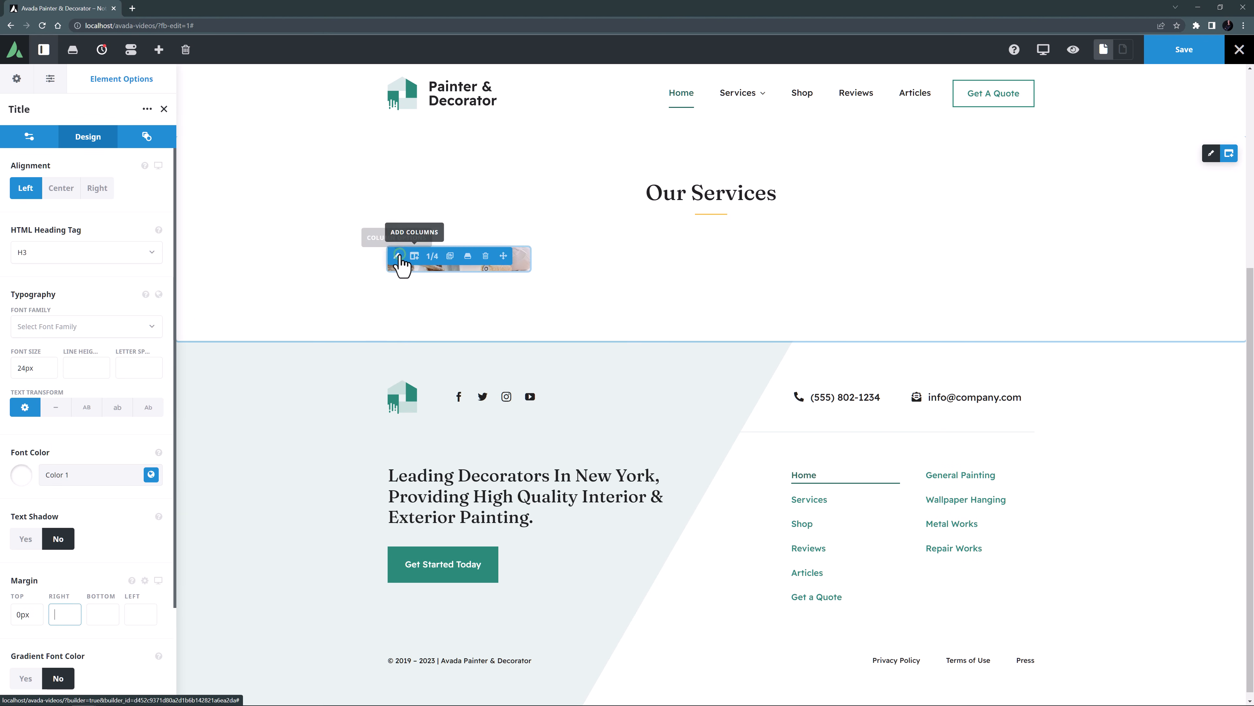
Set the 1/4 column's background color to the global Color 8 and adjust its alpha value.
left_click(398, 257)
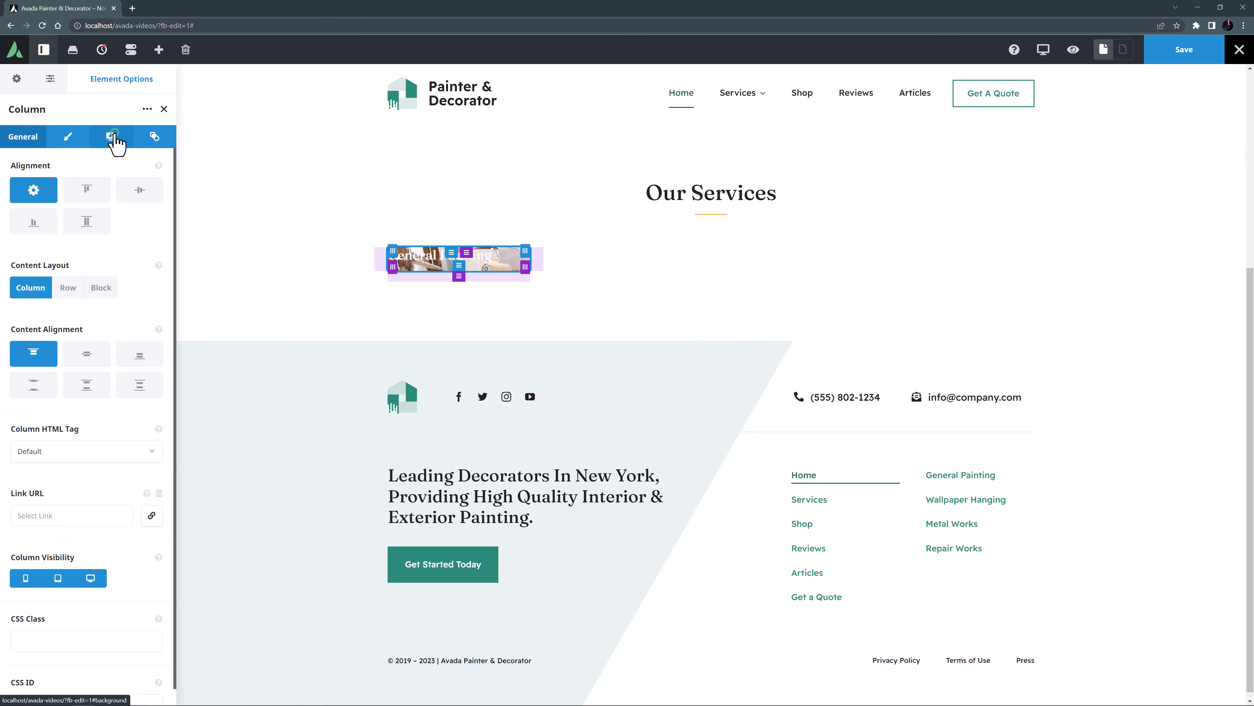
left_click(106, 144)
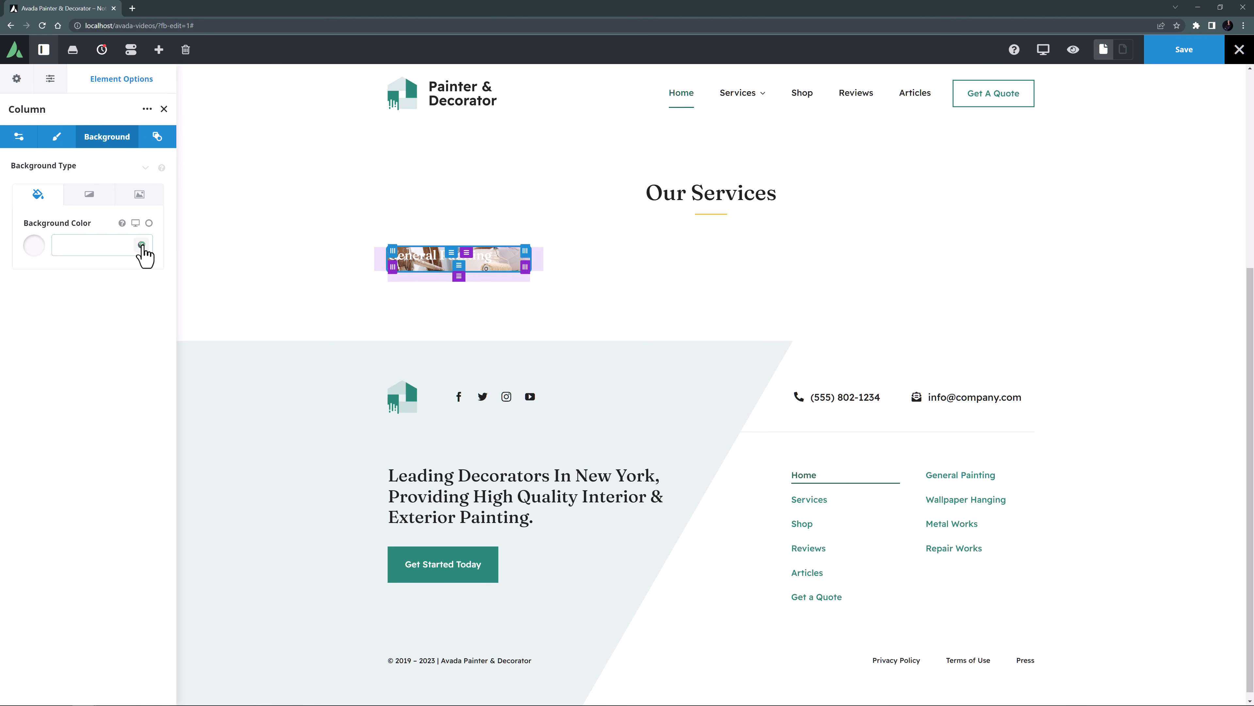
left_click(141, 245)
left_click(36, 303)
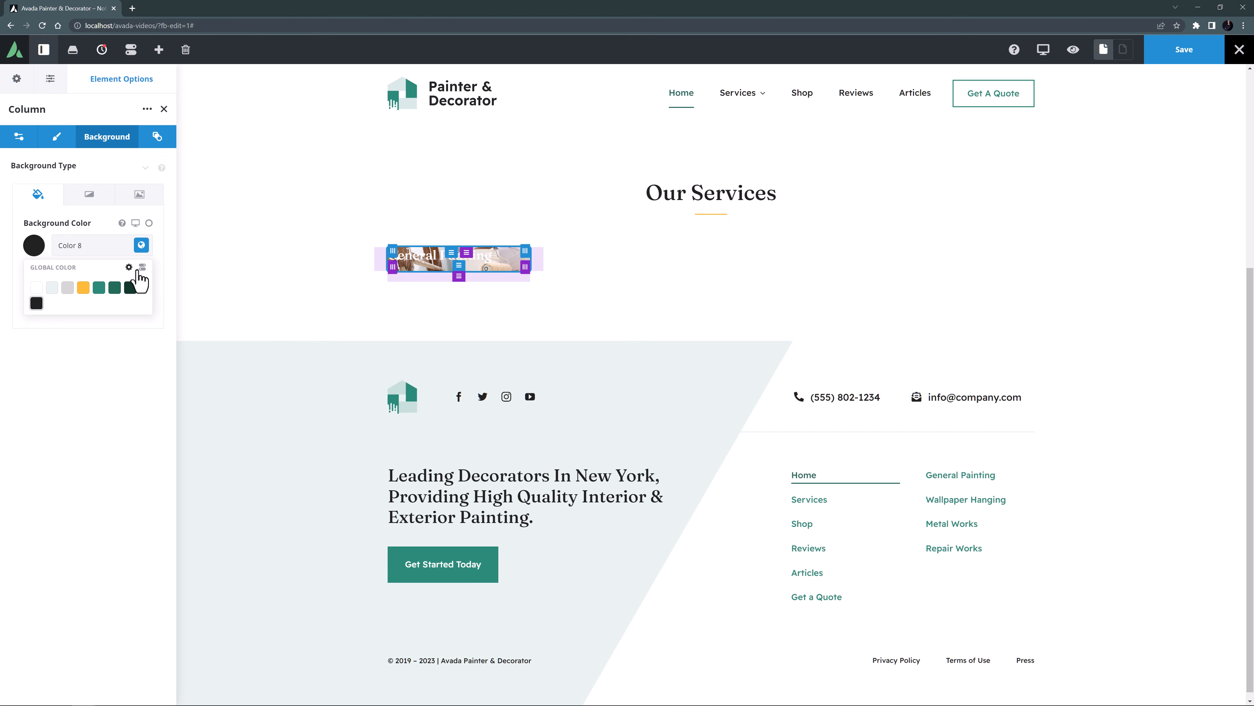
left_click(143, 267)
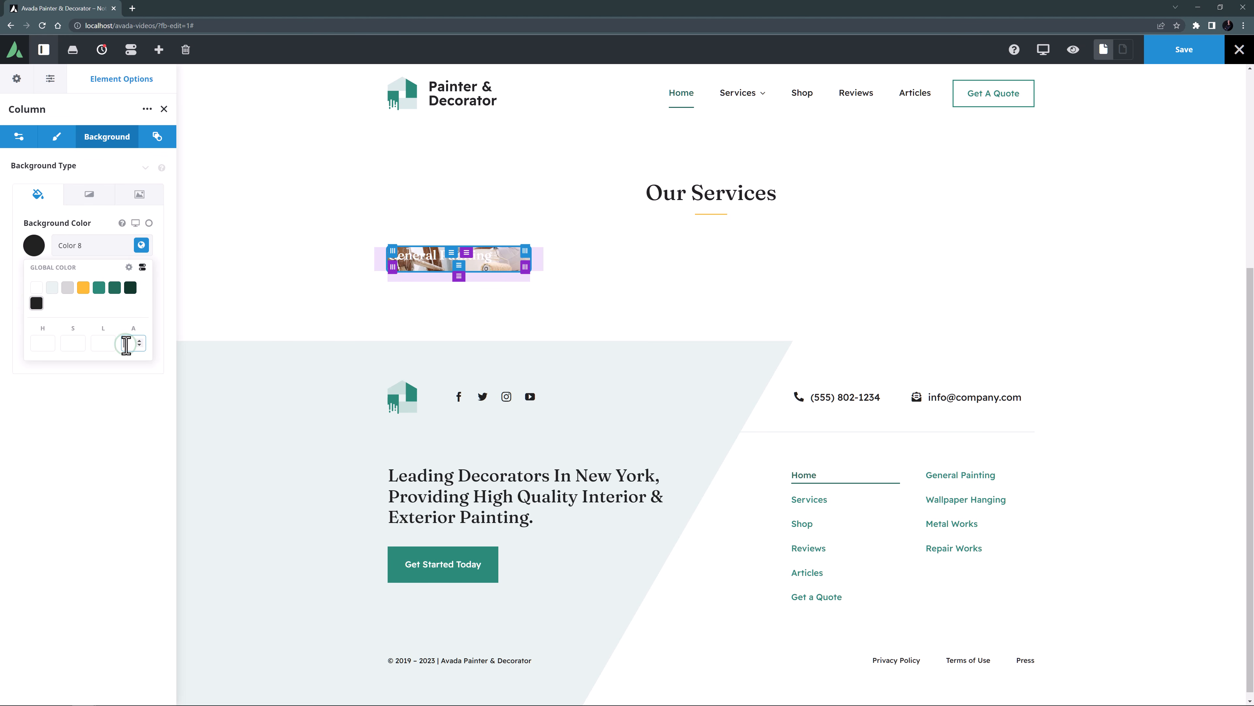
key("Tab")
left_click(141, 245)
Set the blend mode of the General Painting column's background image to Overlay.
left_click(131, 194)
left_click(77, 617)
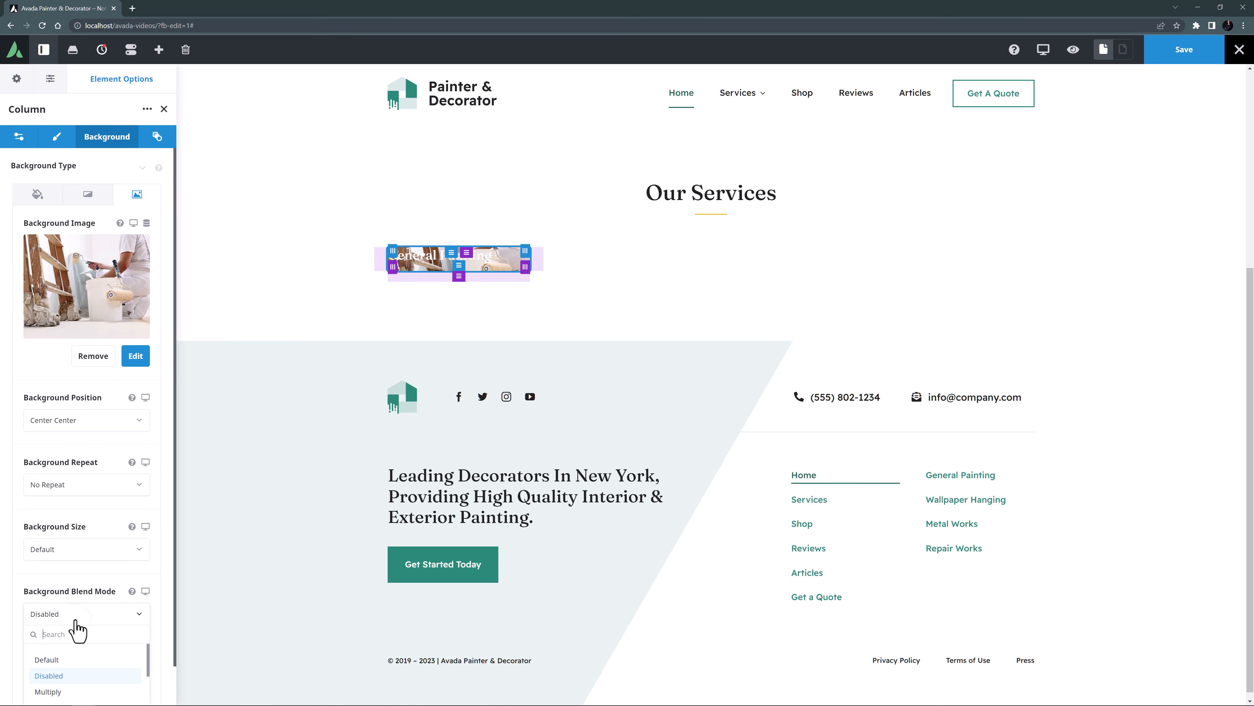
left_click(47, 677)
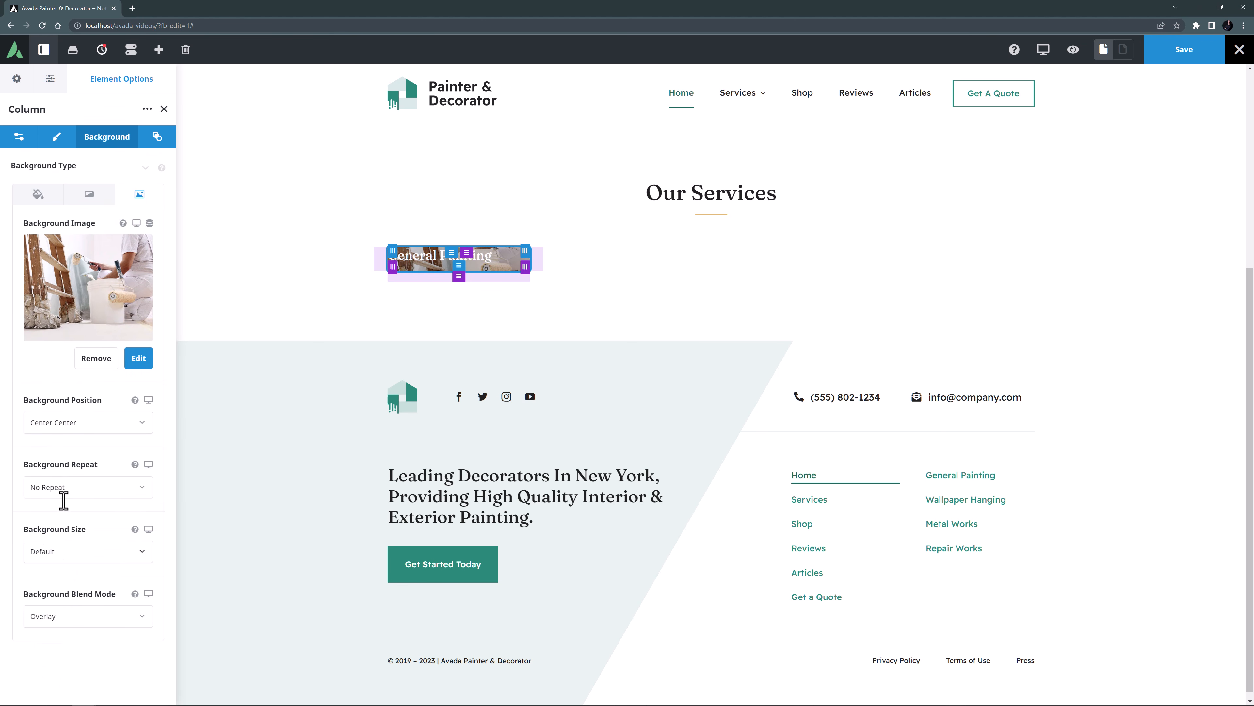
Set the General Painting column's padding to 9vw top and 20px right and left, and its hover type to Zoom In.
left_click(57, 138)
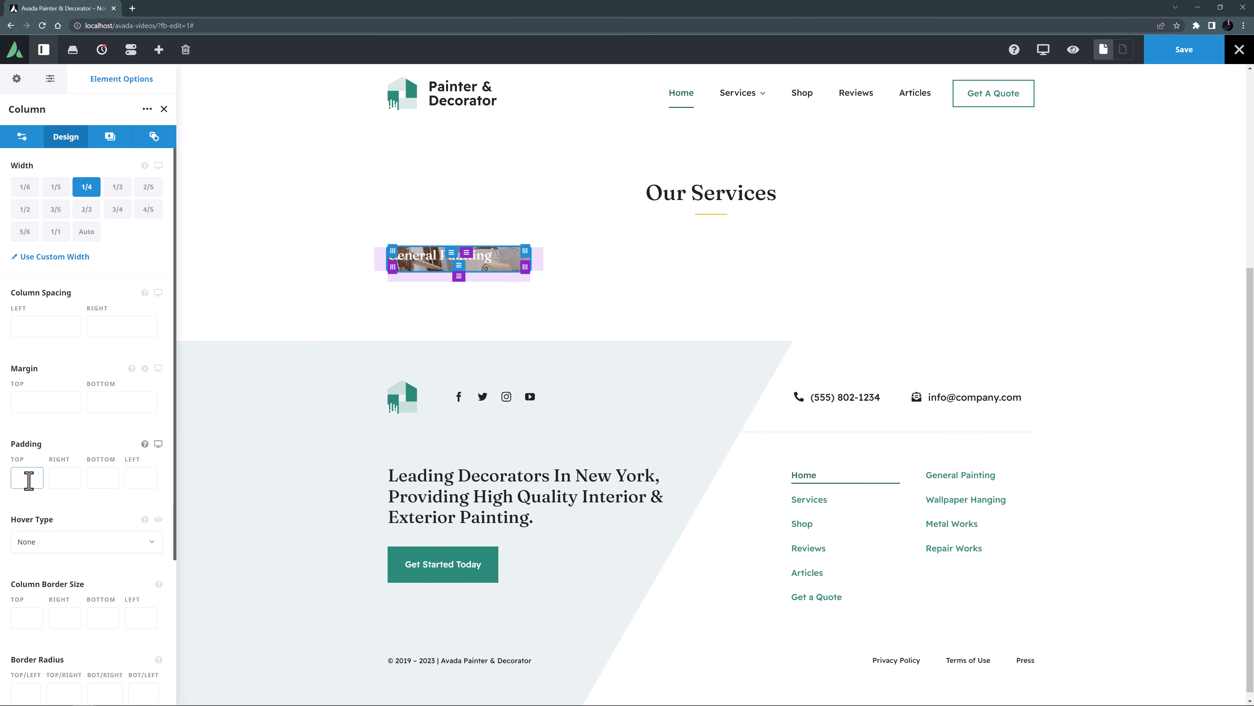
type("4vw")
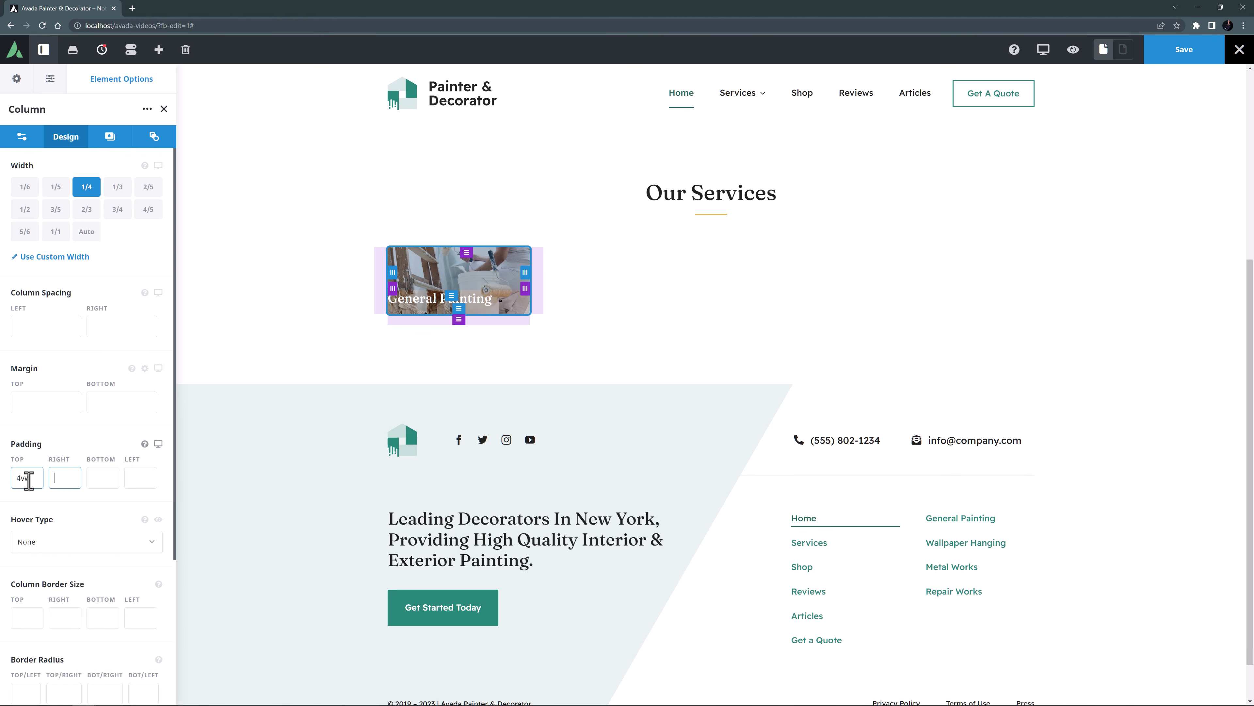
left_click_drag(30, 479, 4, 489)
type("9vw")
key("Tab")
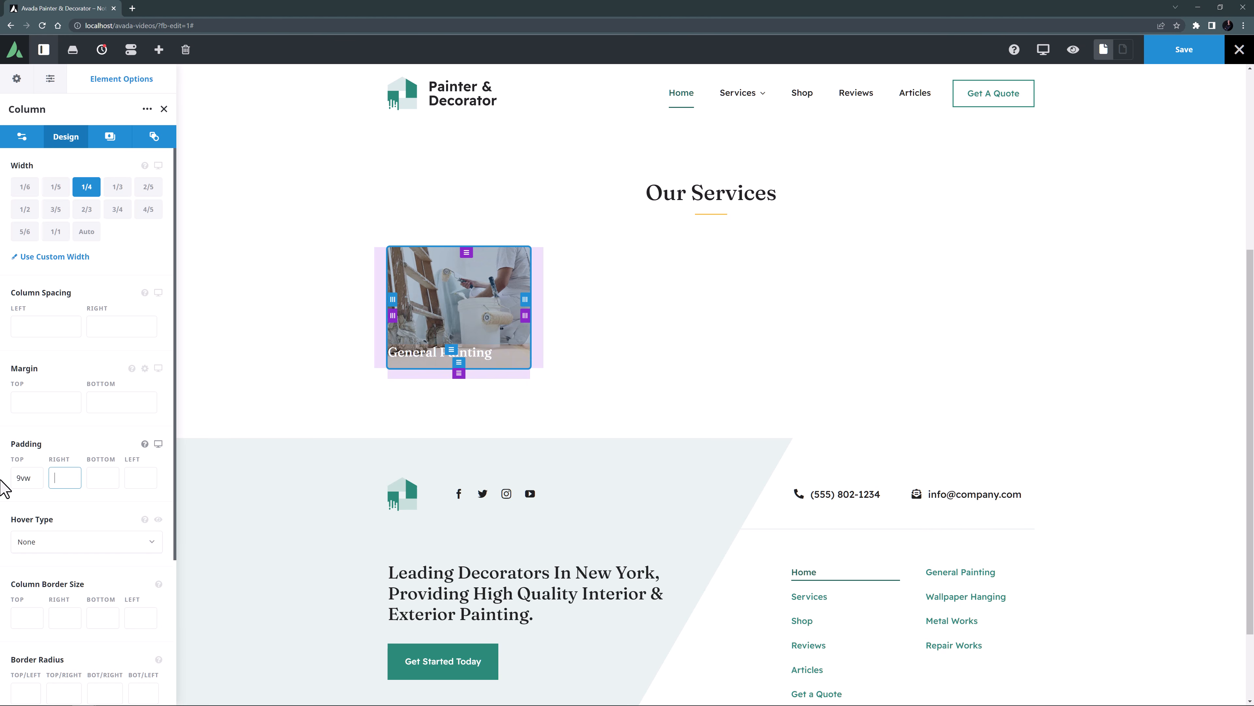
type("20px")
key("Tab")
key("Tab")
type("20px")
key("Tab")
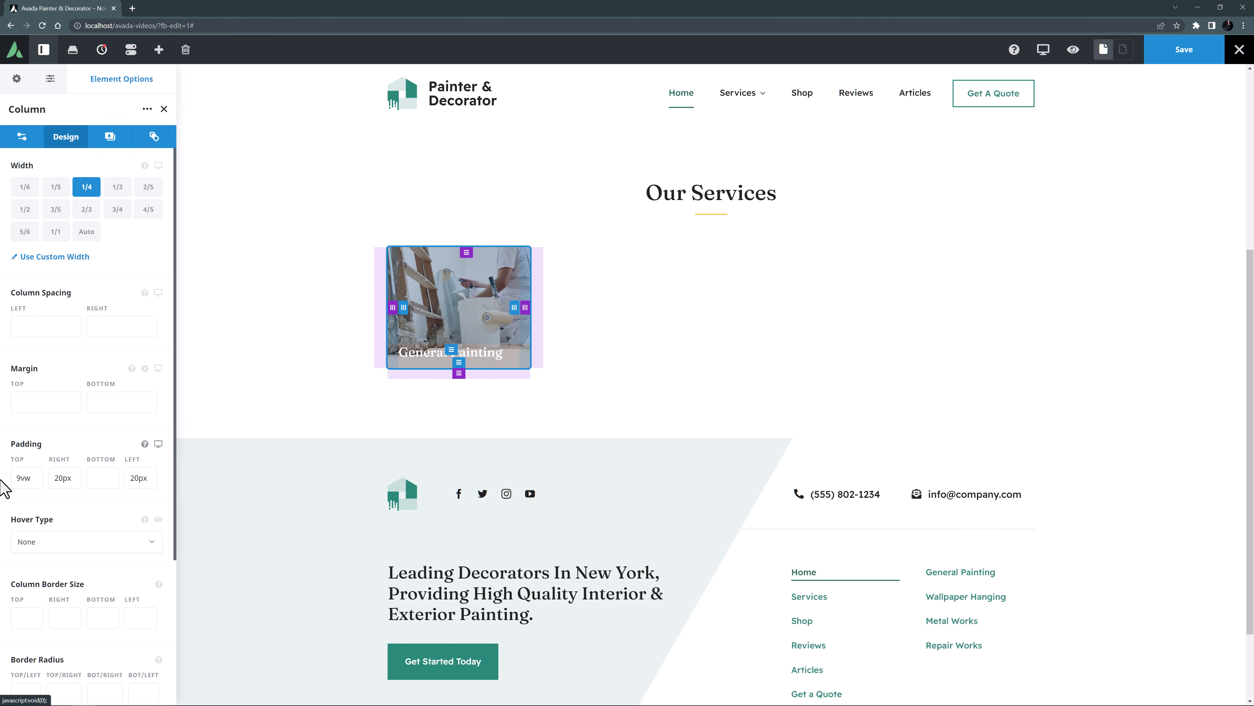
left_click(28, 544)
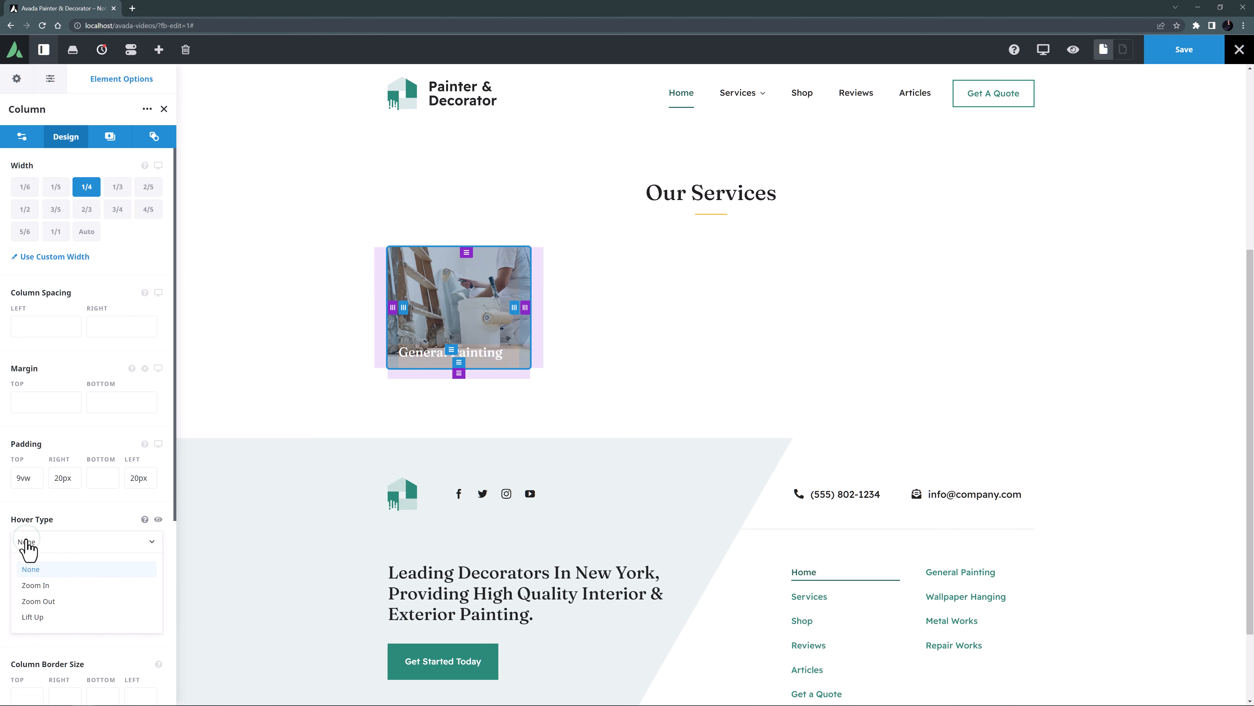
left_click(35, 585)
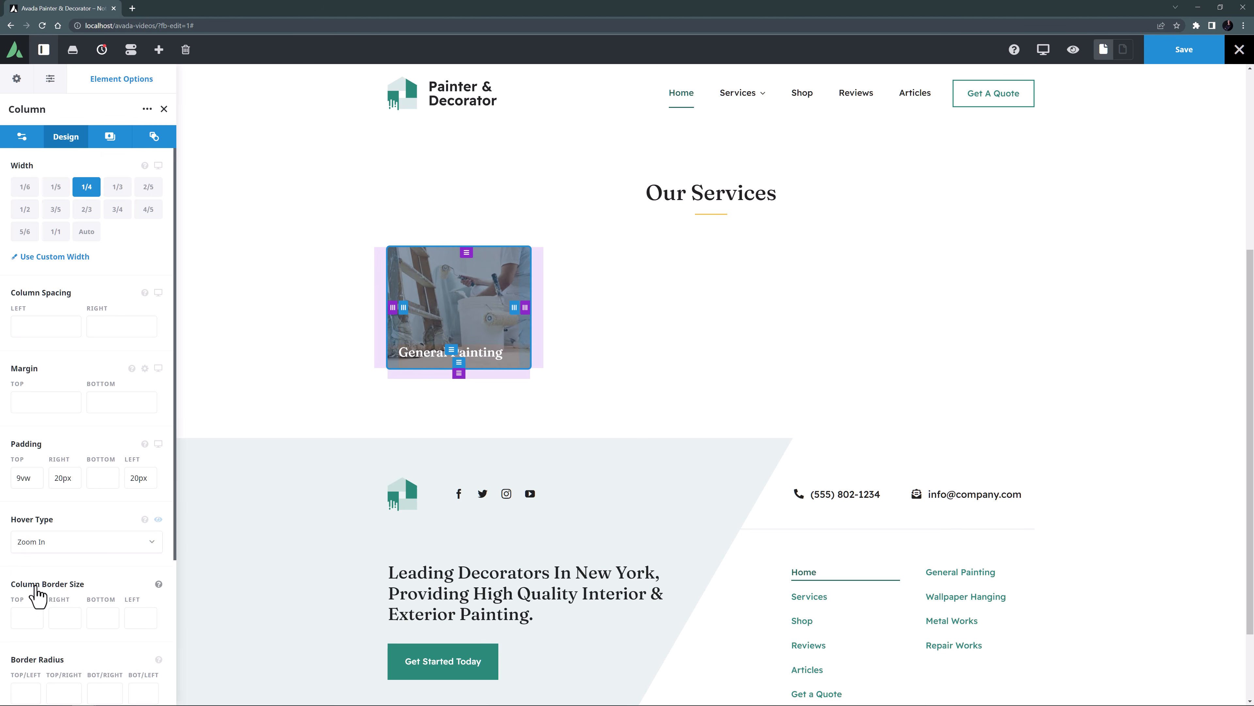
Link the column to the general-painting service page, and set its alignment to Stretch with Flex End content alignment.
left_click(20, 137)
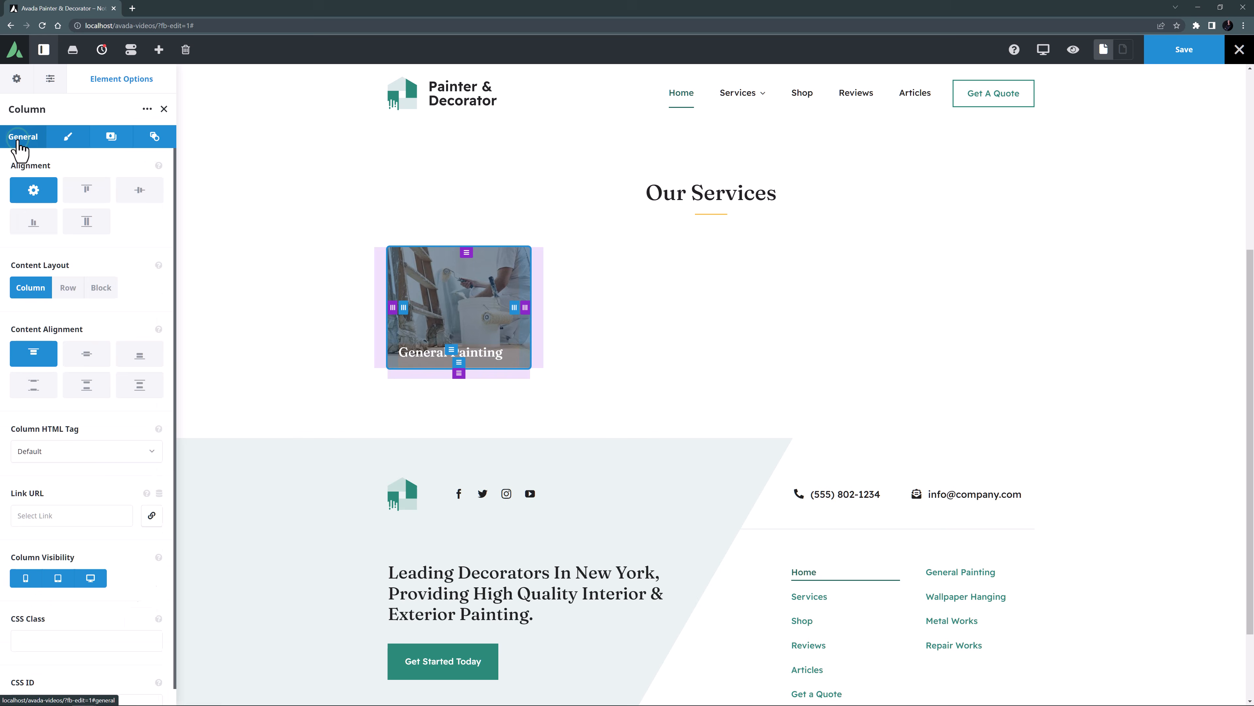
left_click(151, 517)
left_click(547, 434)
left_click(662, 522)
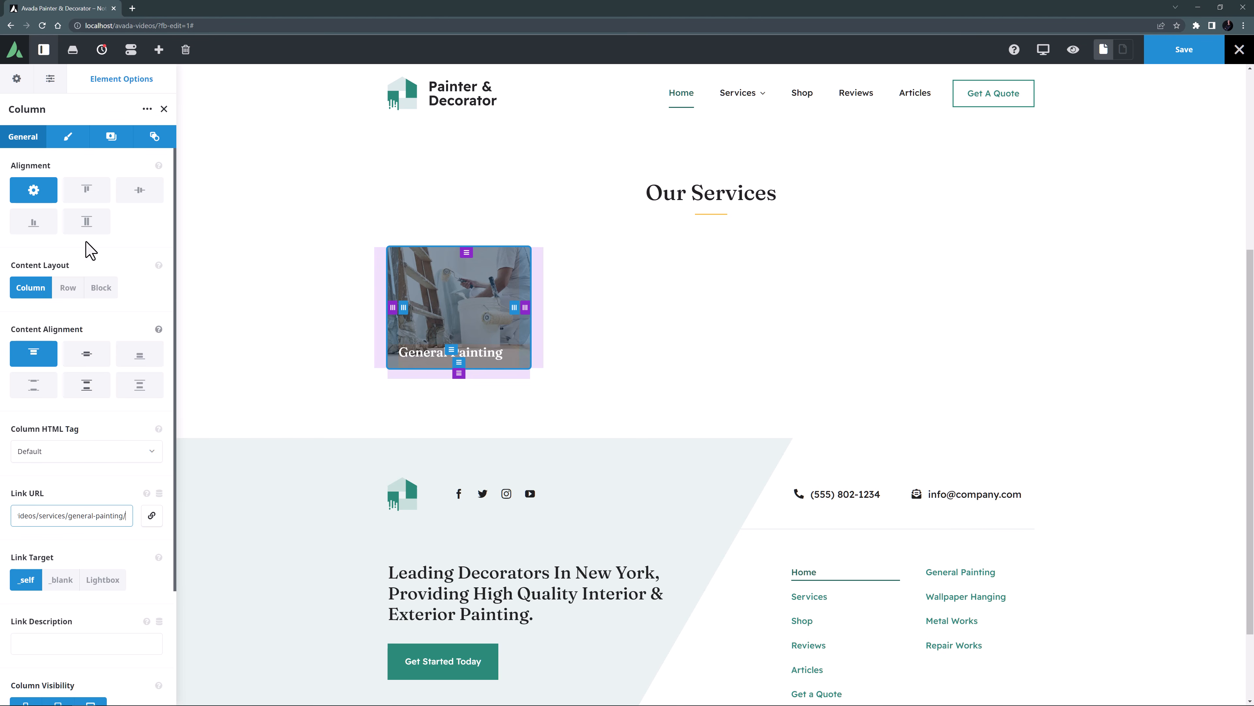
left_click(87, 224)
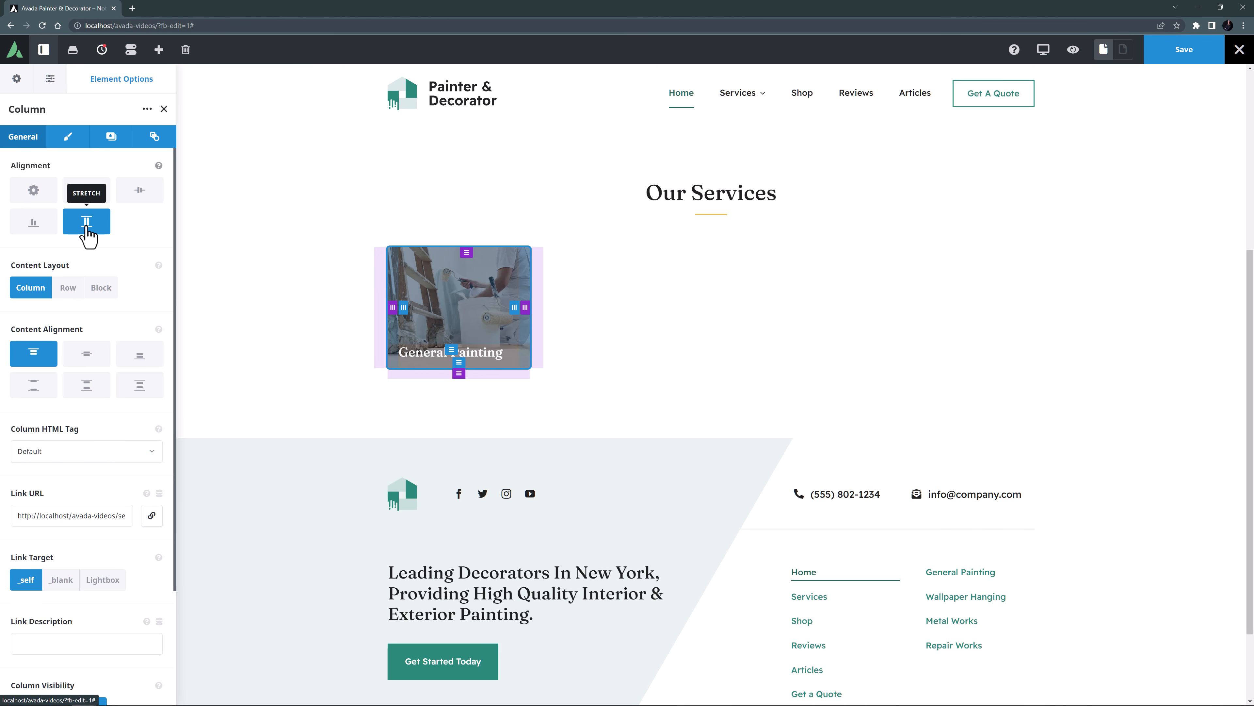
left_click(134, 359)
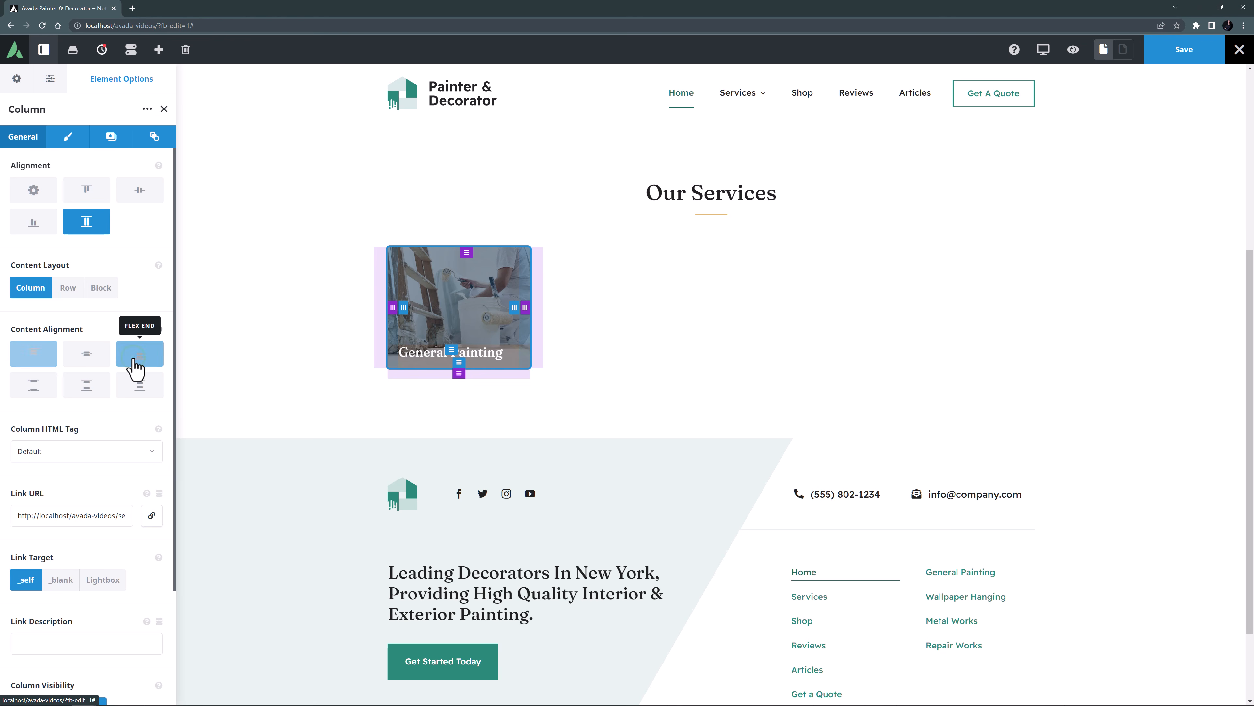
Clone the General Painting column three times to make a row of four service columns.
mouse_move(397, 259)
left_click(450, 255)
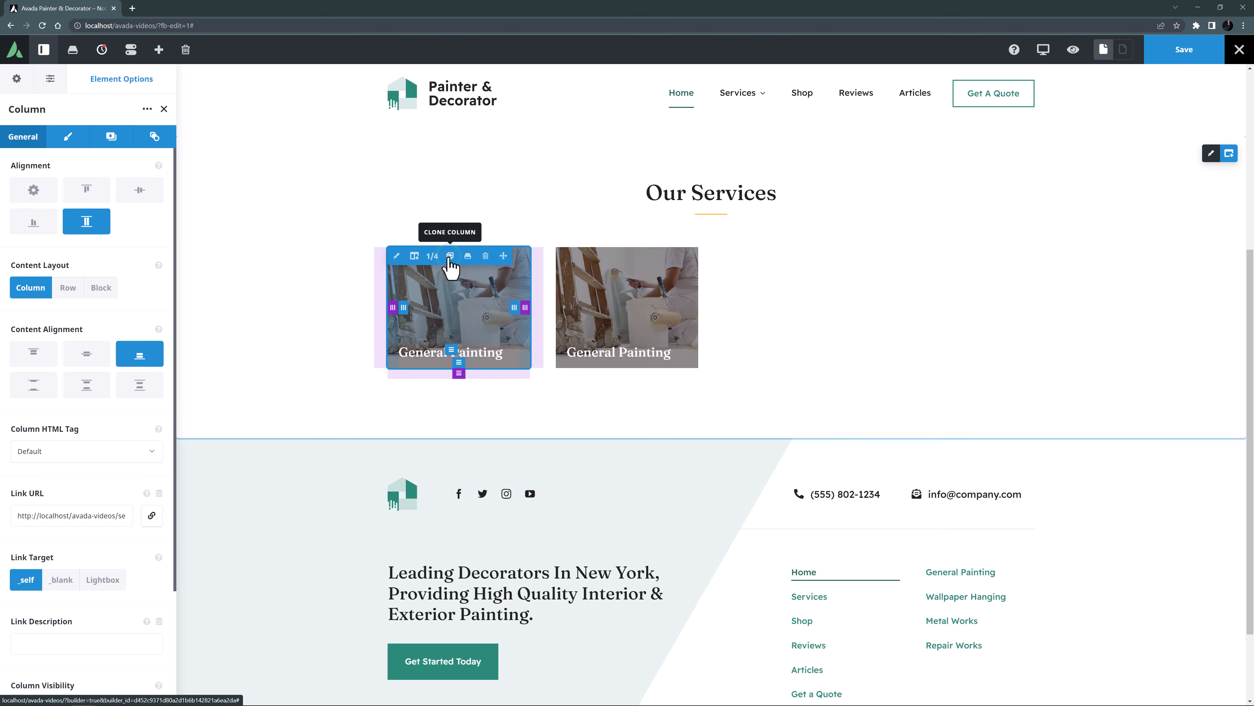
left_click(450, 255)
left_click(449, 255)
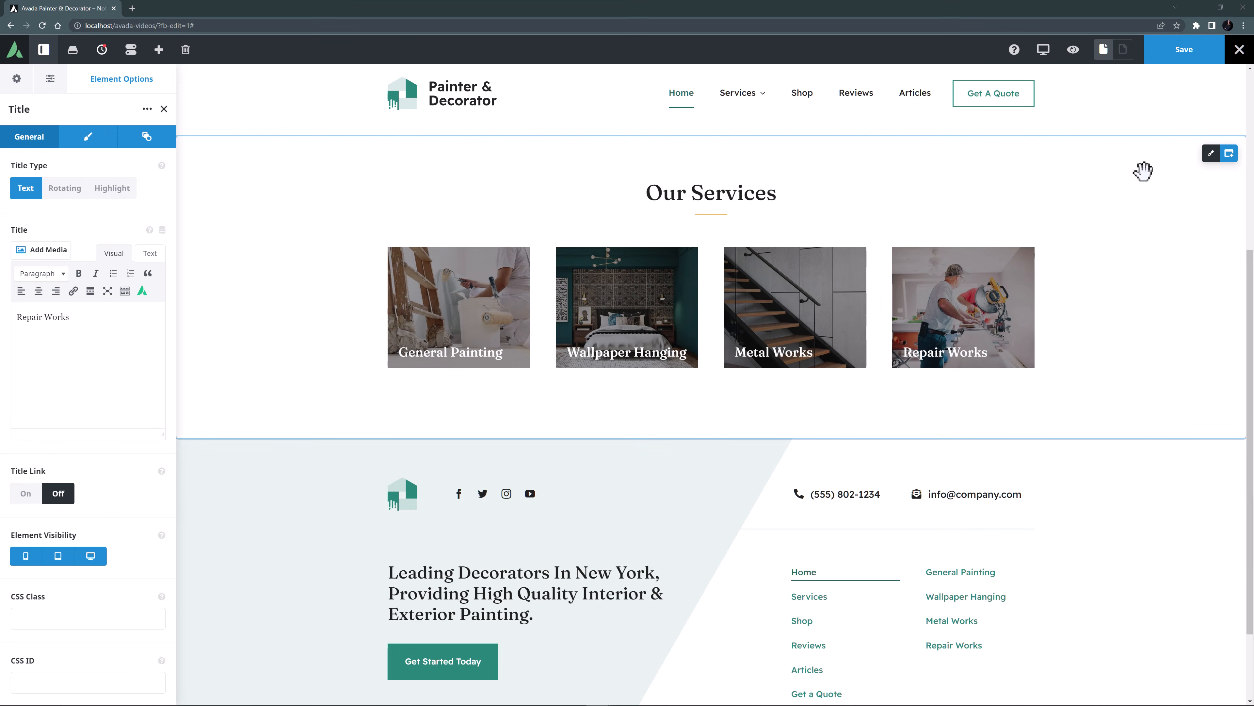
Give the Our Services container a Fade animation from the Bottom with an animation speed of 1.3.
left_click(1211, 154)
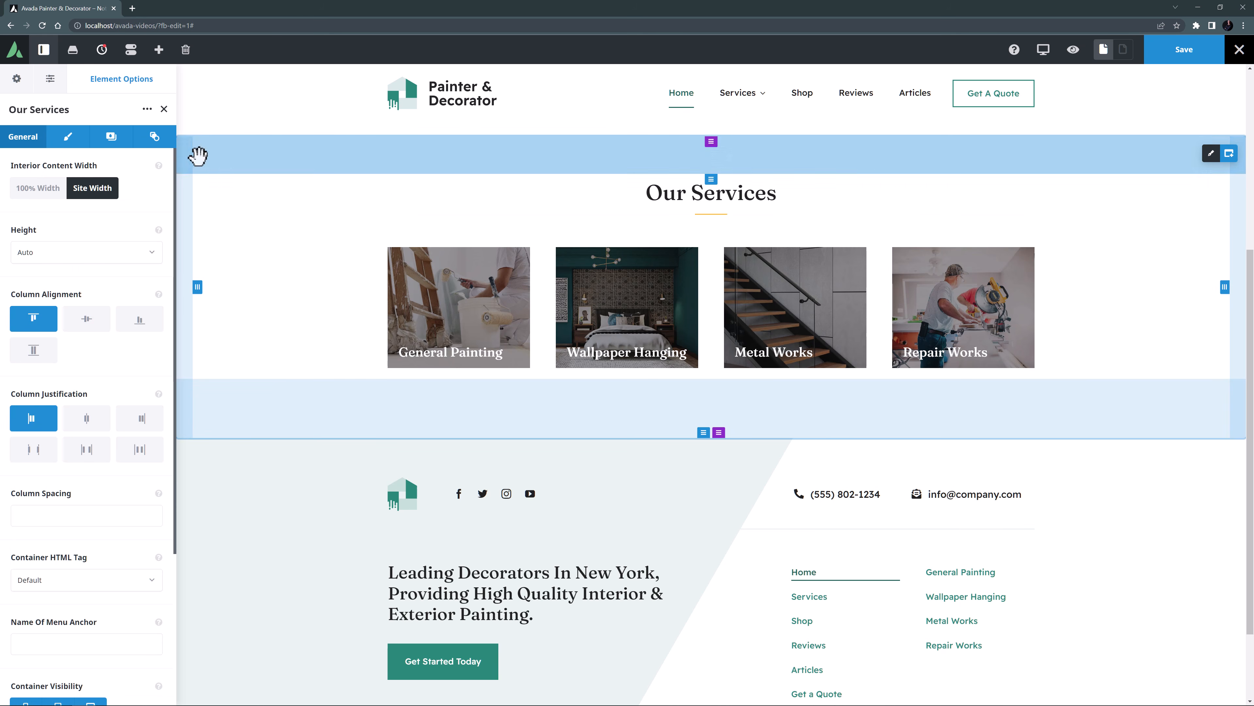
left_click(154, 140)
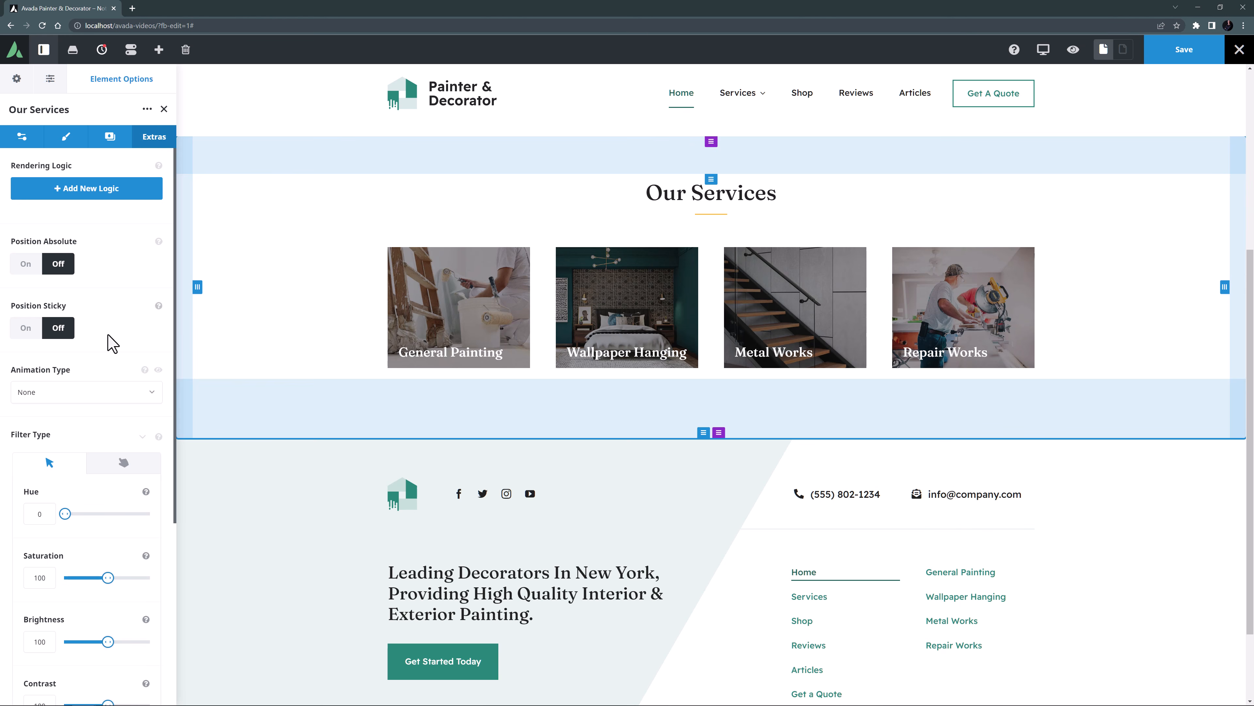
scroll(103, 341, "down", 3)
left_click(90, 269)
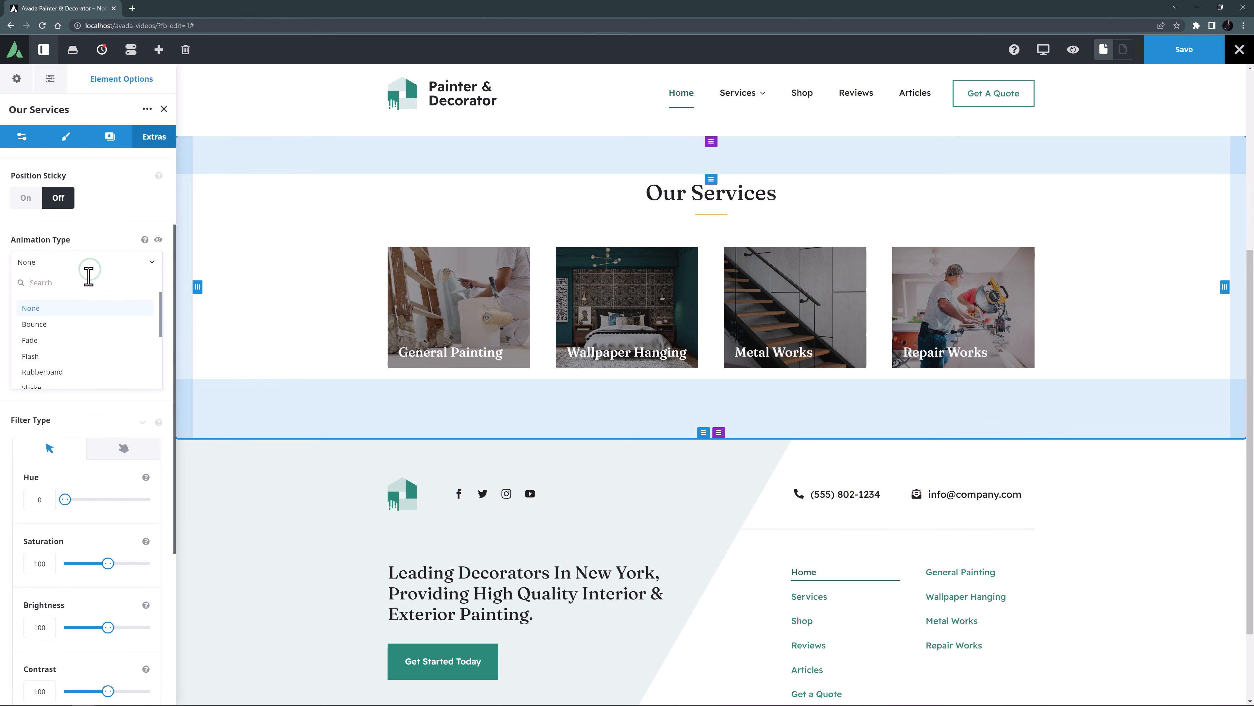
left_click(74, 340)
left_click(75, 327)
left_click(60, 386)
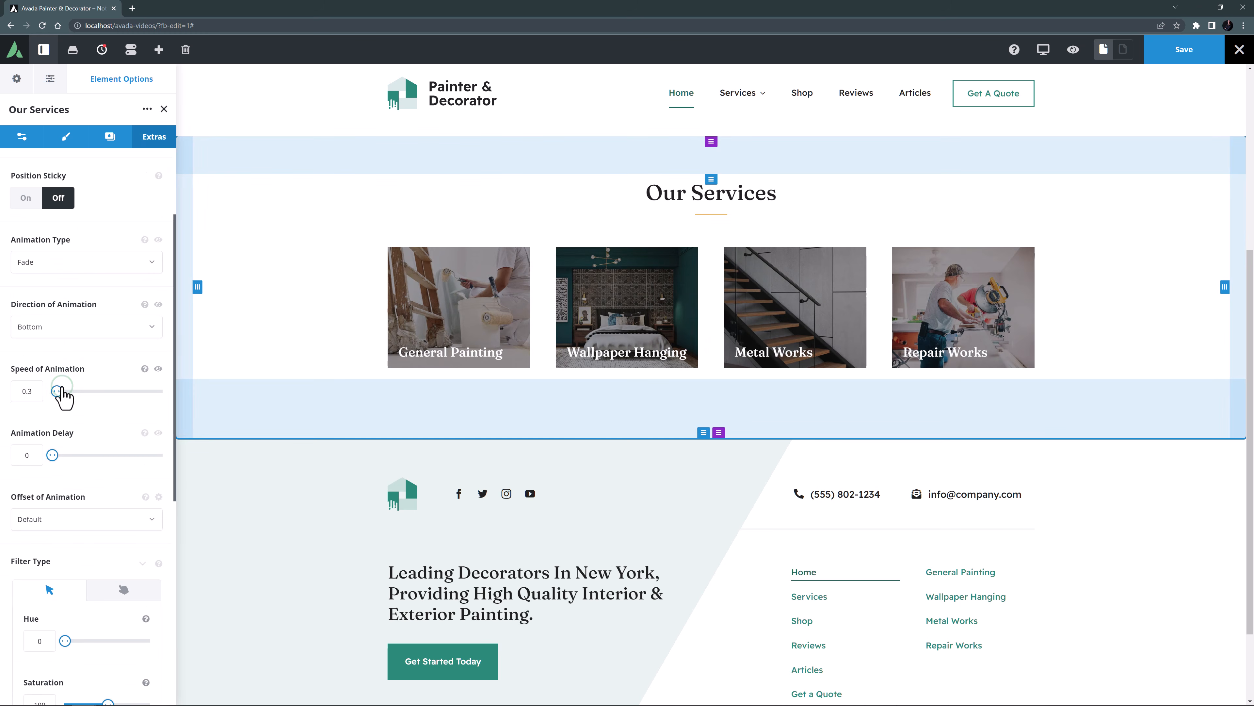
double_click(27, 390)
key("Tab")
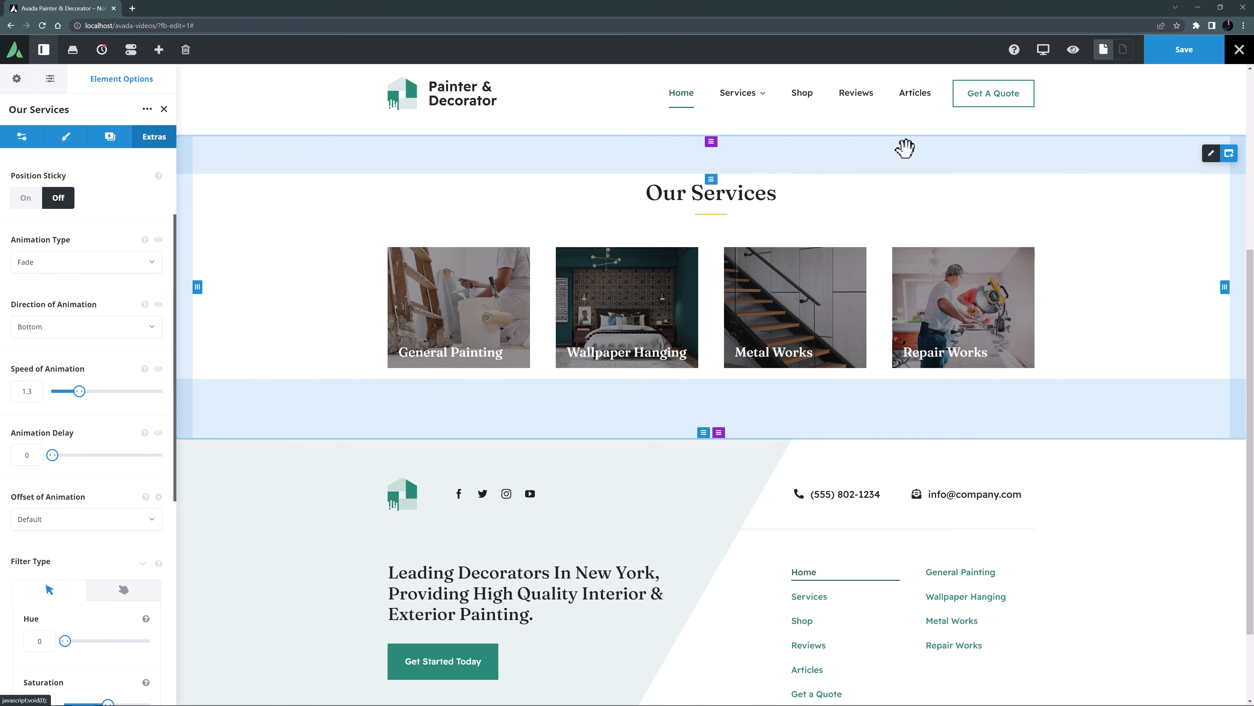
Switch the responsive view to tablet size and set the General Painting column's width to 1/2.
mouse_move(1049, 50)
left_click(1072, 78)
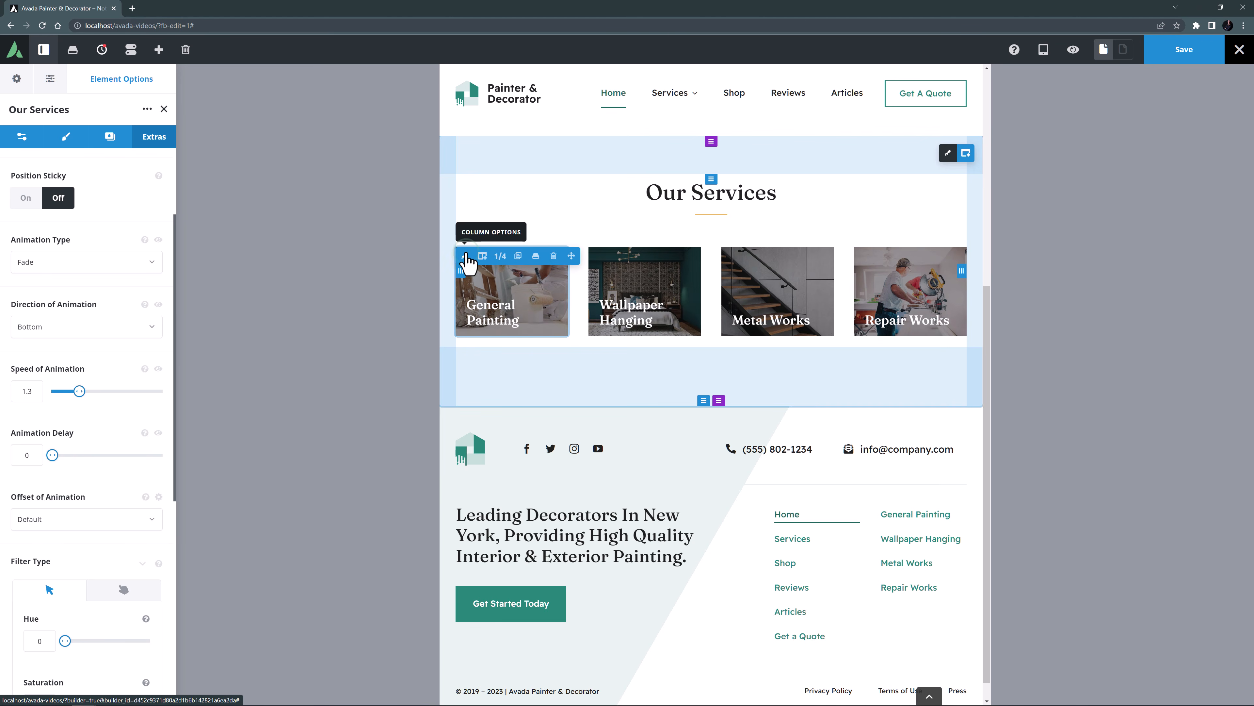
left_click(465, 255)
left_click(66, 137)
left_click(25, 209)
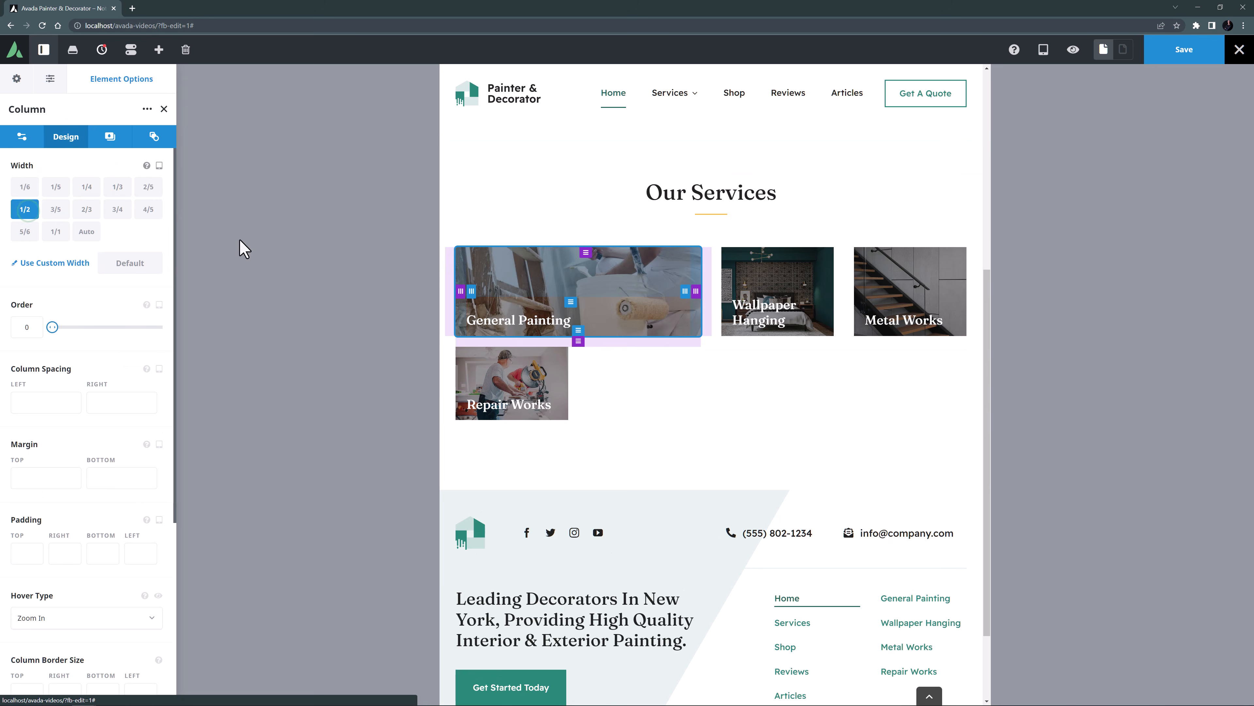
Set the tablet width of the Wallpaper Hanging, Metal Works and Repair Works columns to 1/2.
left_click(732, 256)
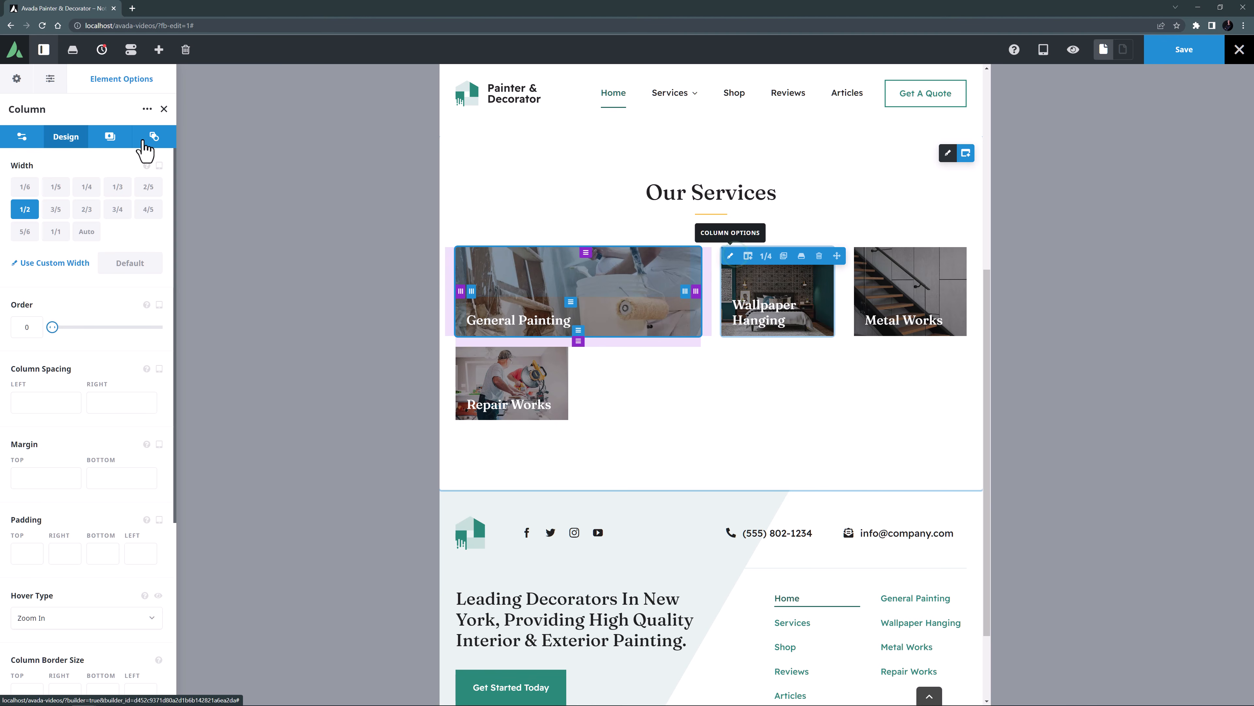
left_click(67, 141)
left_click(25, 210)
left_click(465, 340)
left_click(66, 137)
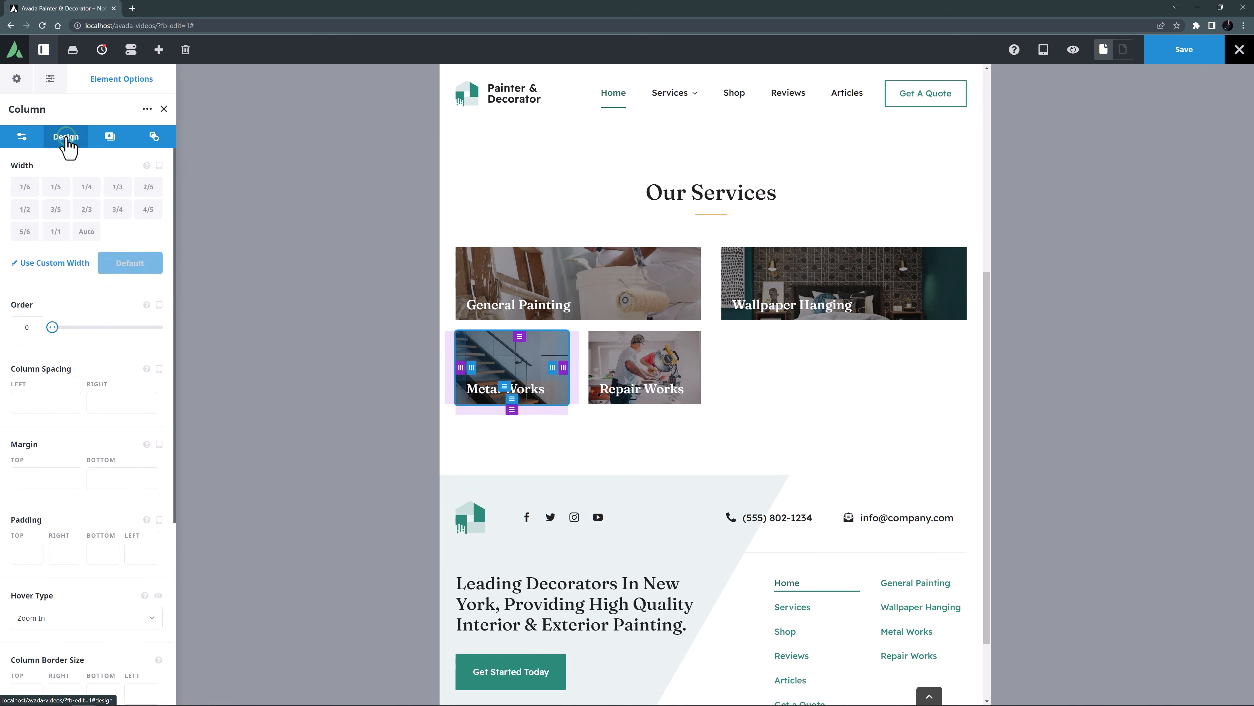
left_click(22, 210)
left_click(727, 335)
left_click(69, 143)
left_click(24, 209)
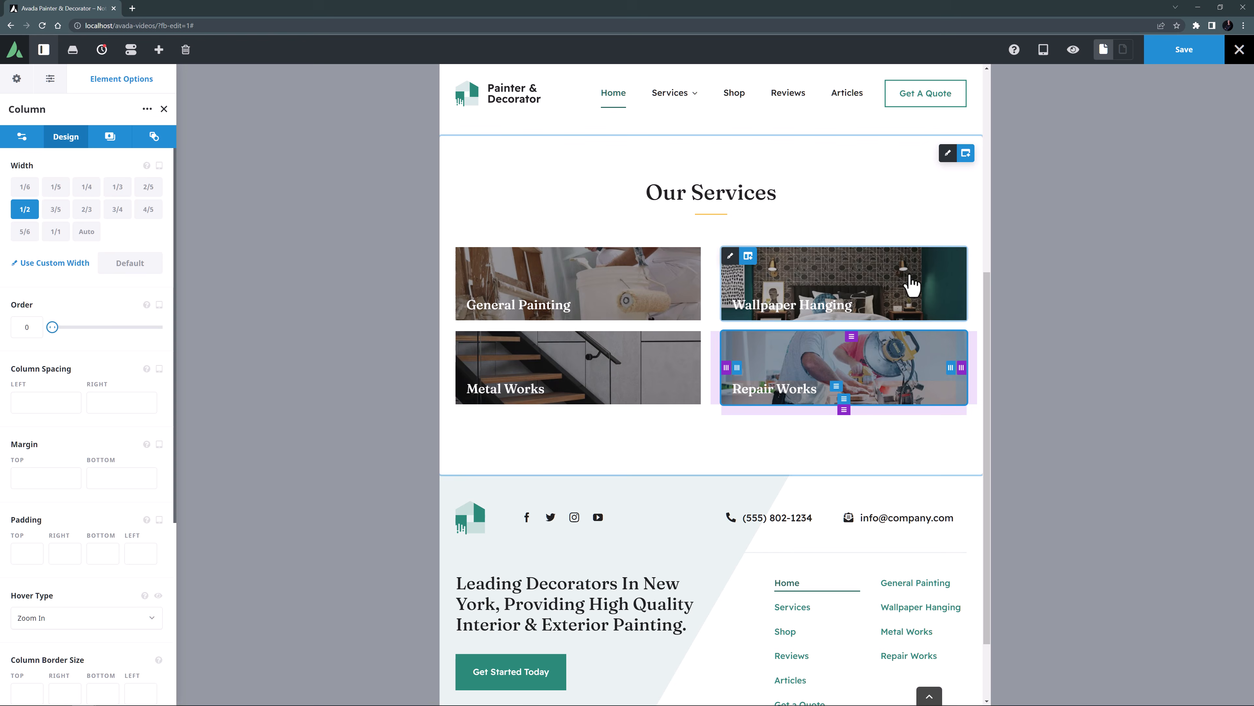
Set the Our Services container's tablet padding to 50px right and left and 70px bottom.
left_click(946, 154)
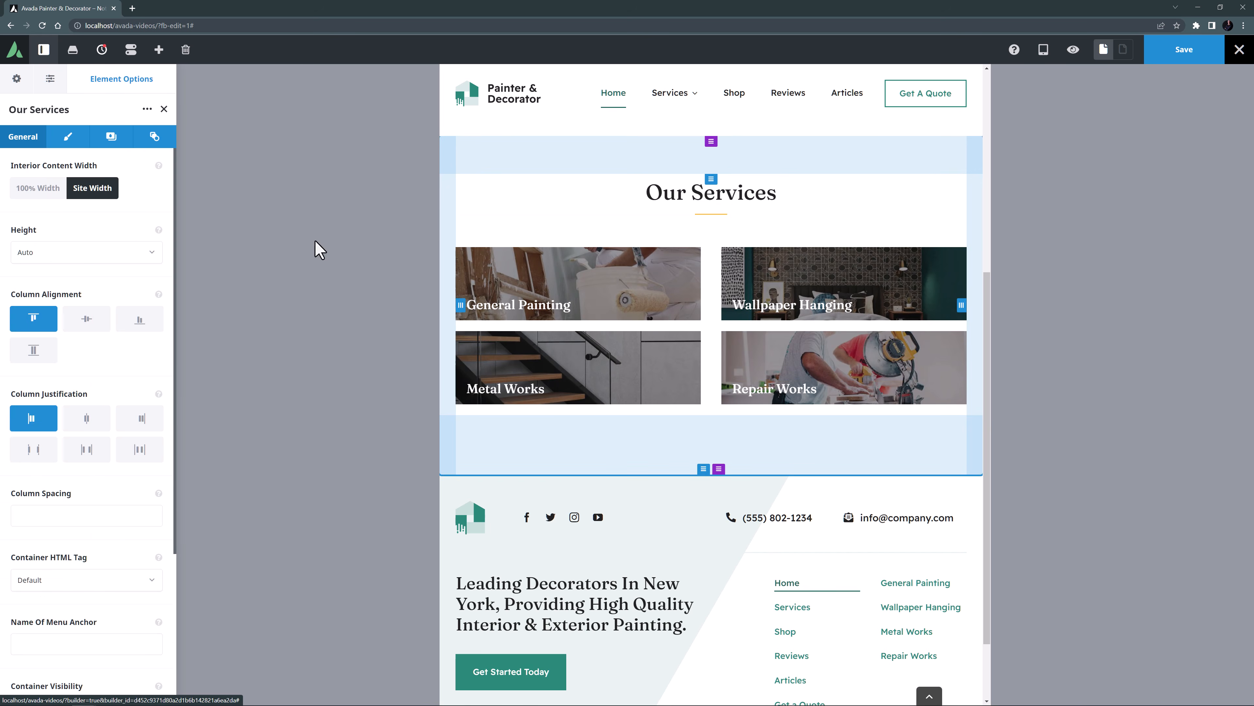
left_click(61, 141)
left_click(54, 275)
type("60px")
key("Tab")
type("50px")
left_click(97, 277)
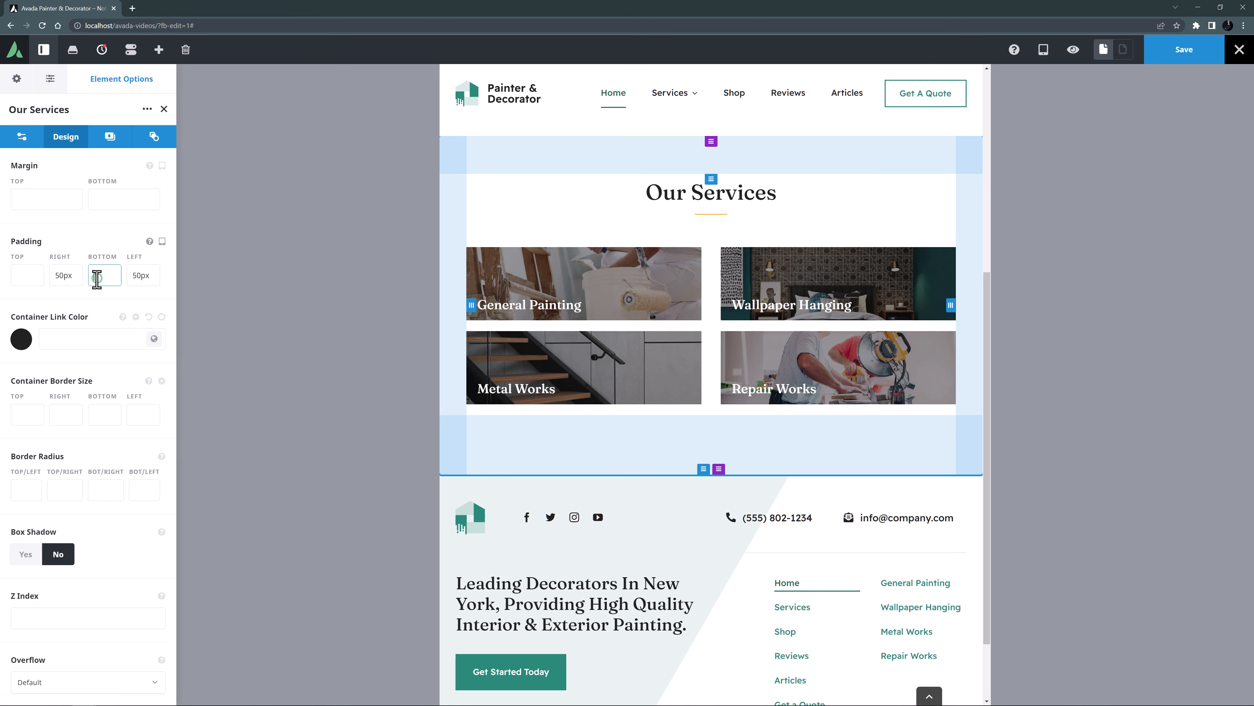
type("50px")
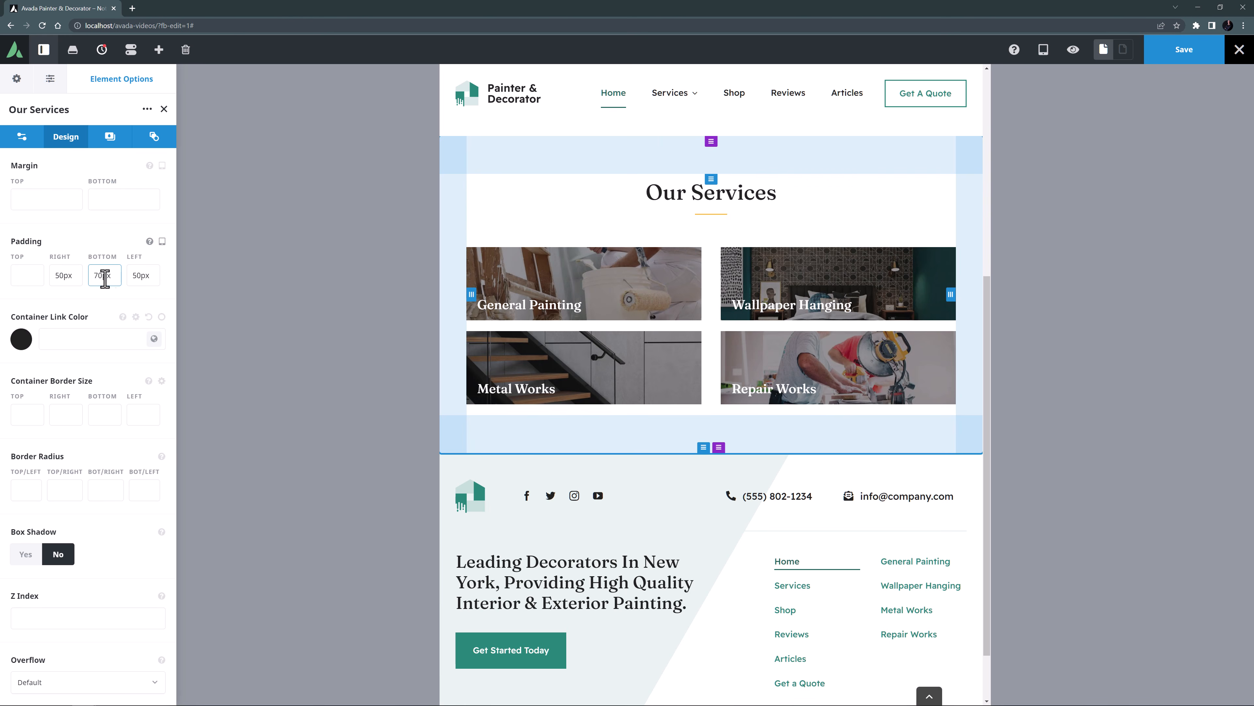
Preview the section at mobile size, return to the desktop view, and save the page.
left_click(1045, 53)
left_click(1042, 108)
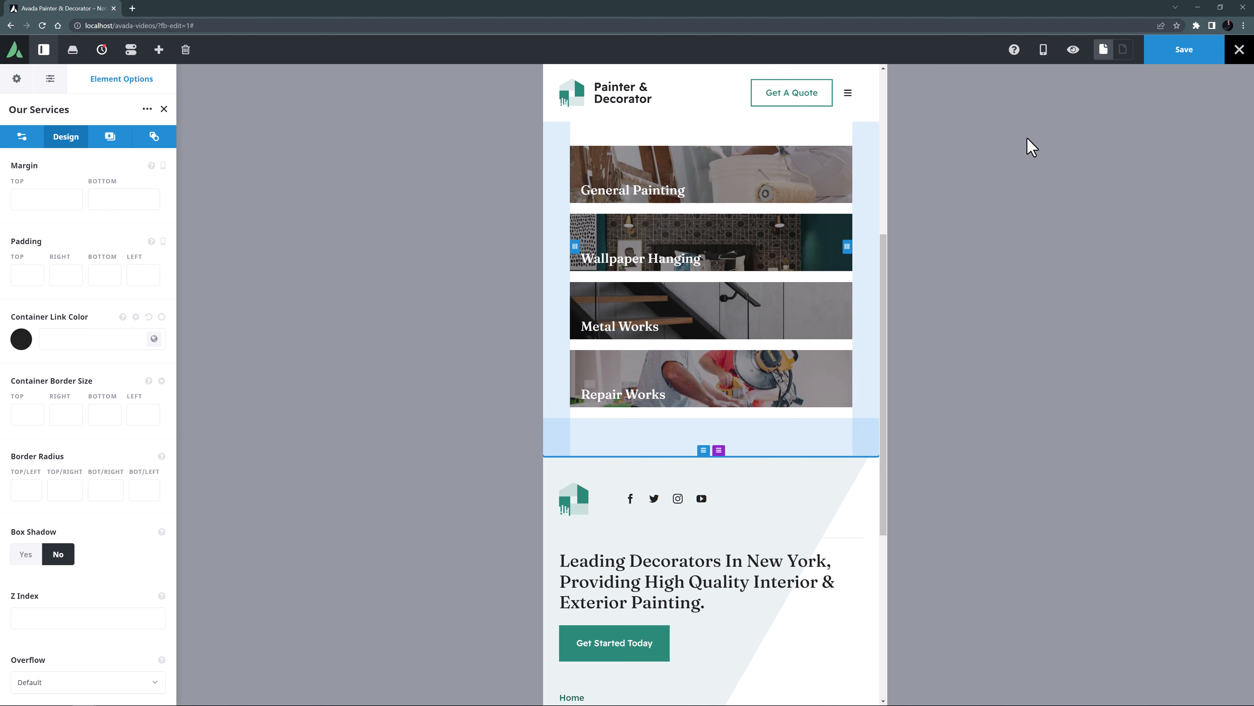
mouse_move(1043, 50)
left_click(1101, 79)
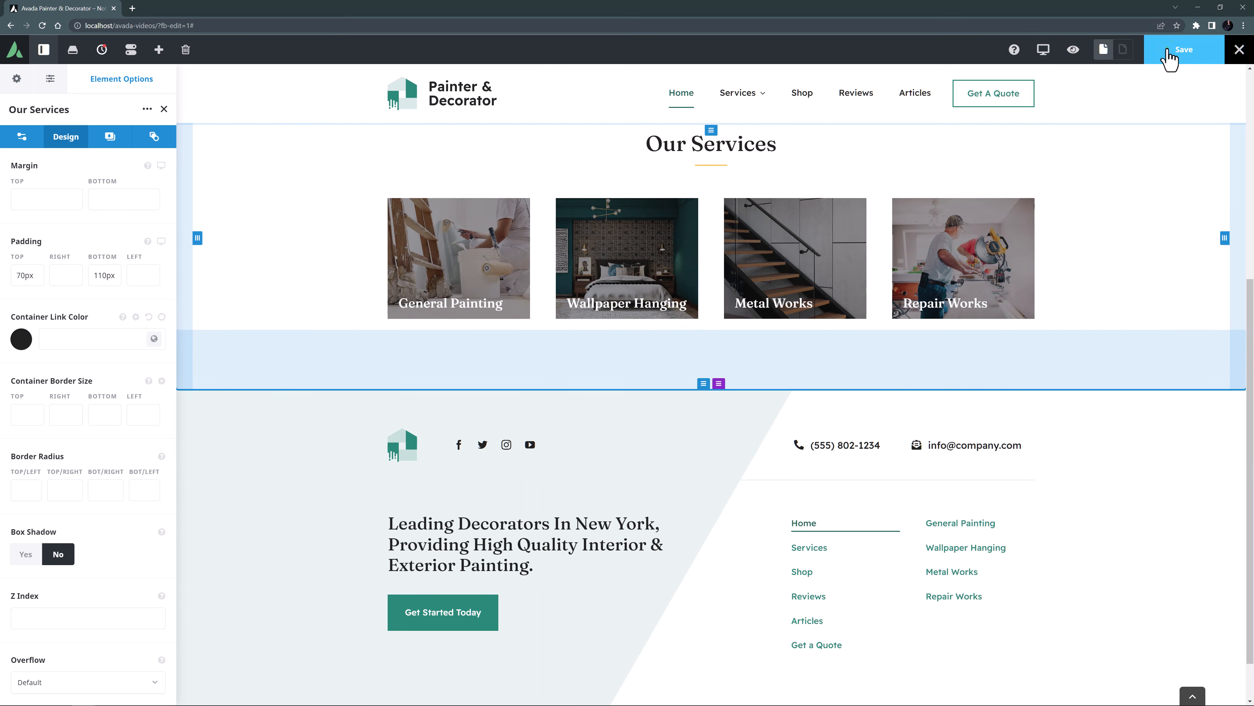
left_click(1168, 53)
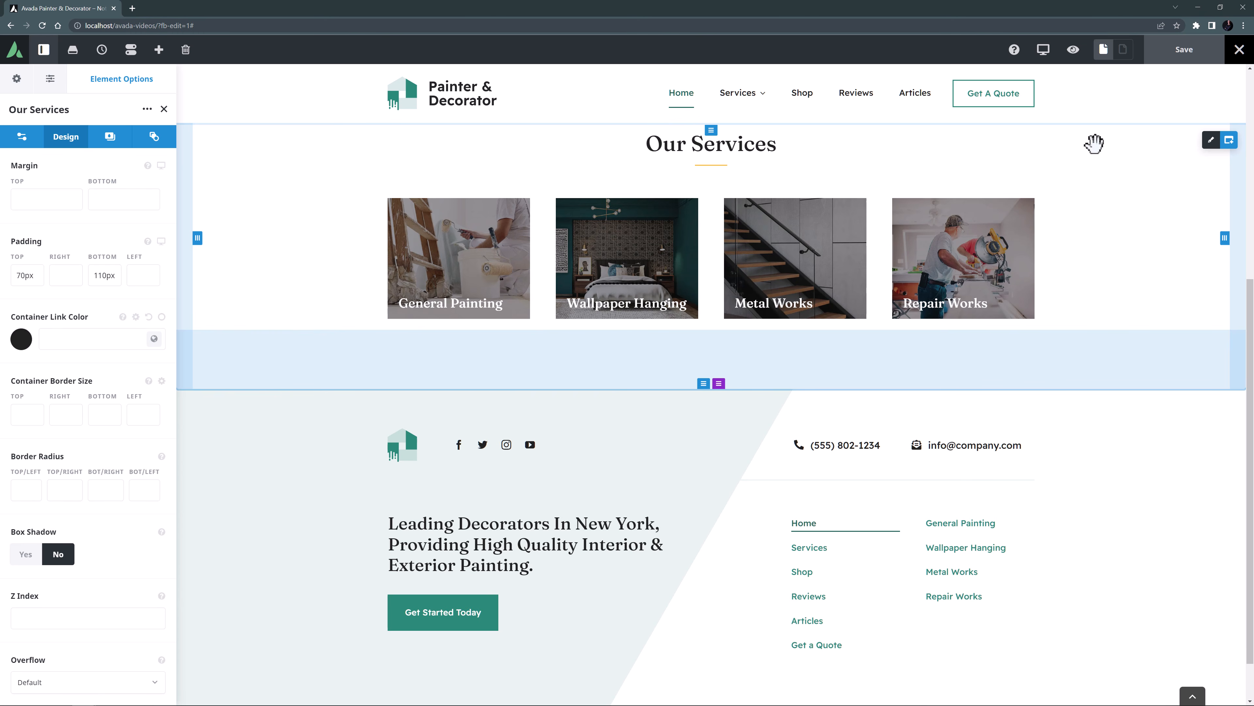
Add the Studio's Reviews Container 2735 below the Our Services container, importing its images as well.
left_click(1226, 142)
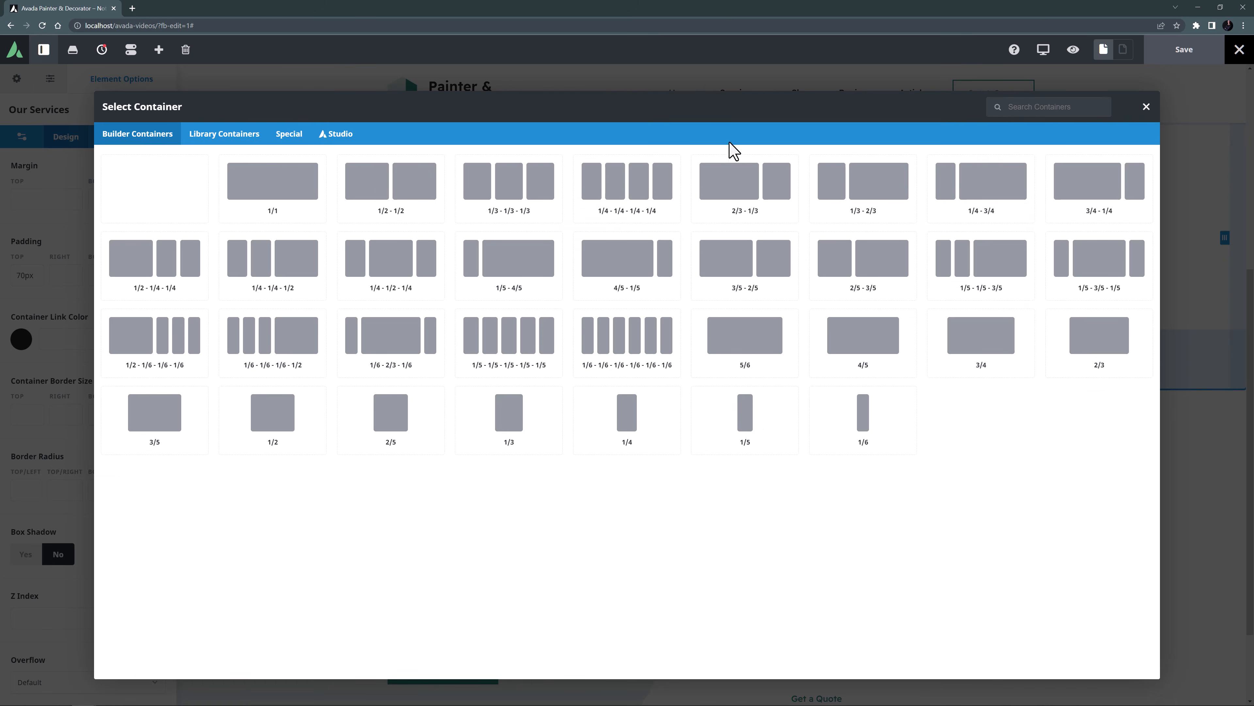
left_click(339, 144)
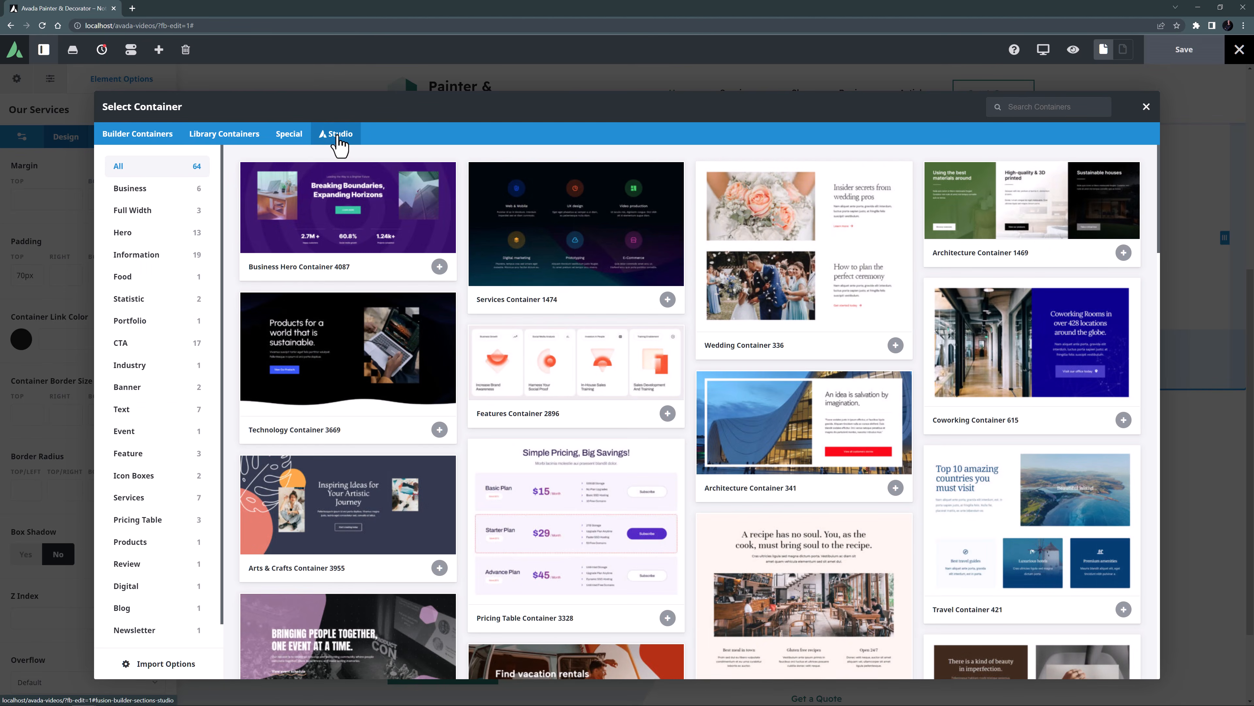
left_click(126, 570)
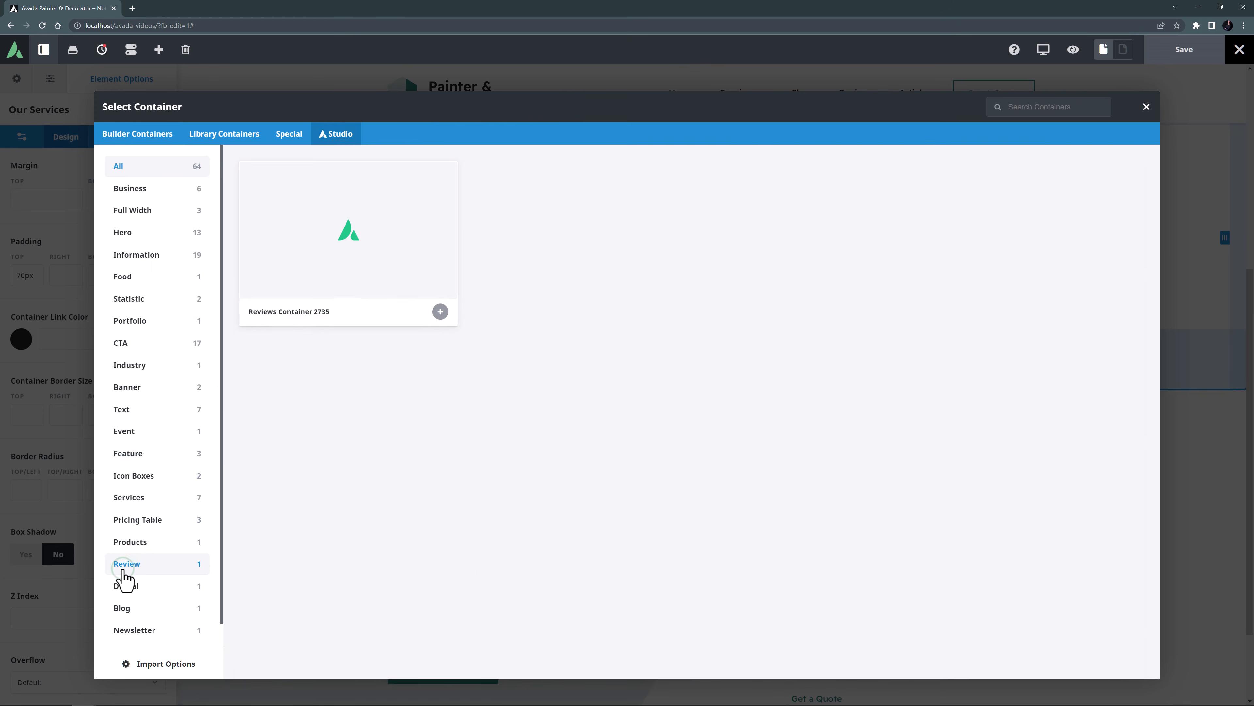
left_click(335, 277)
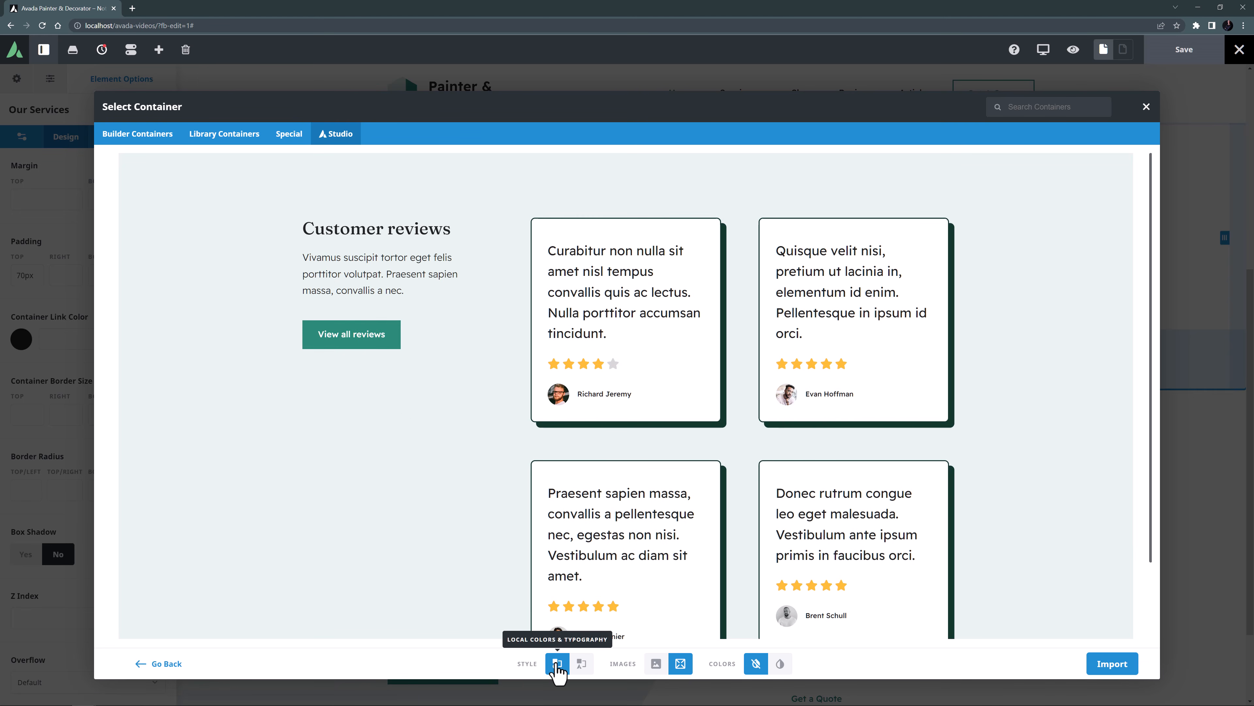
left_click(657, 666)
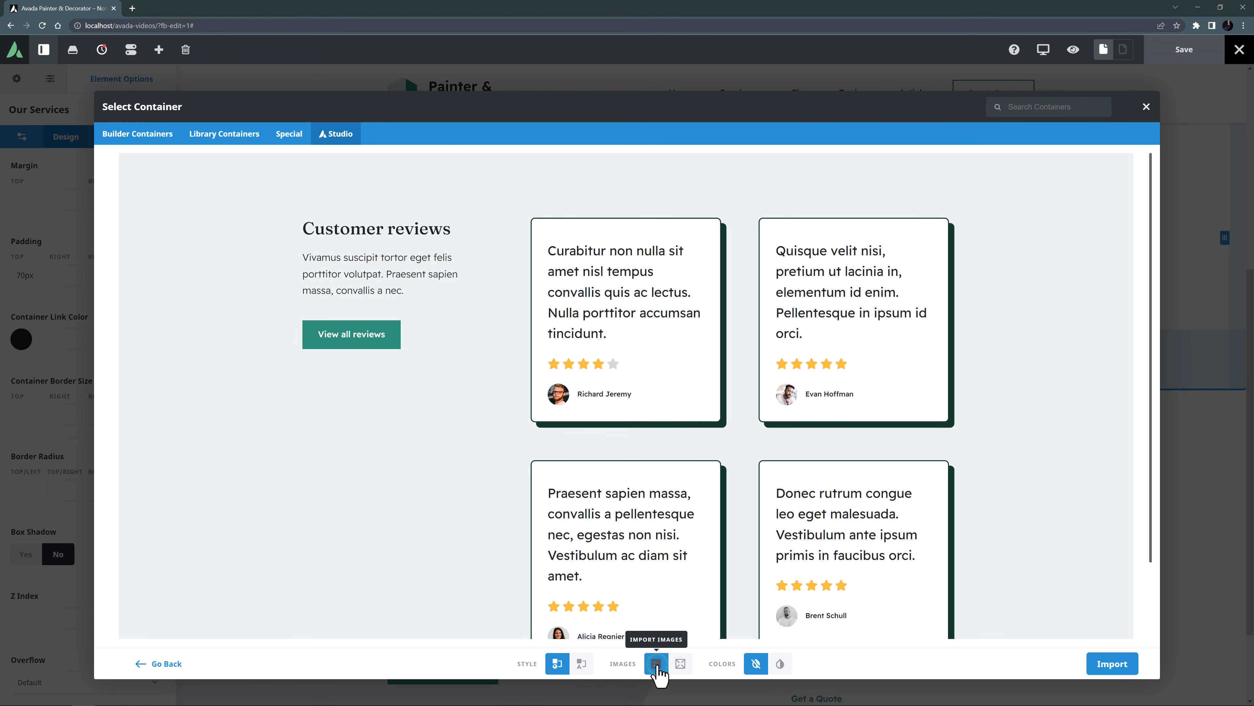
left_click(1130, 664)
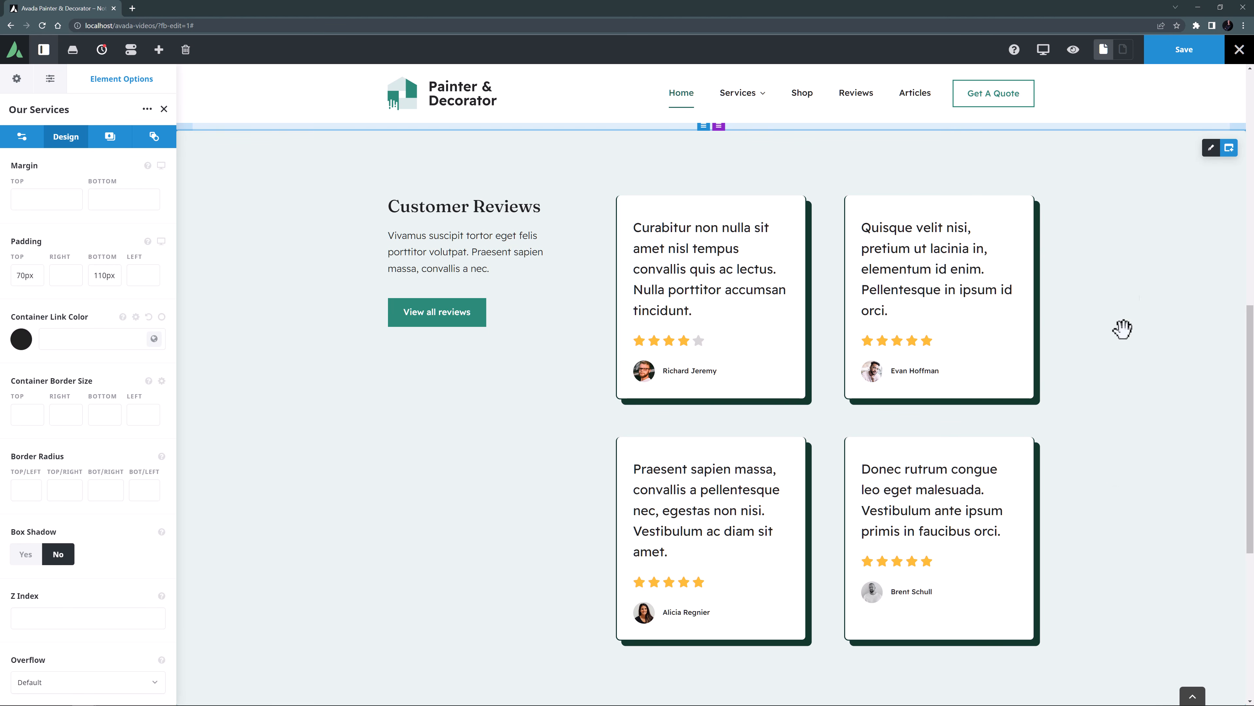
Set the HTML heading tag of the Customer Reviews title to H2.
left_click(1209, 148)
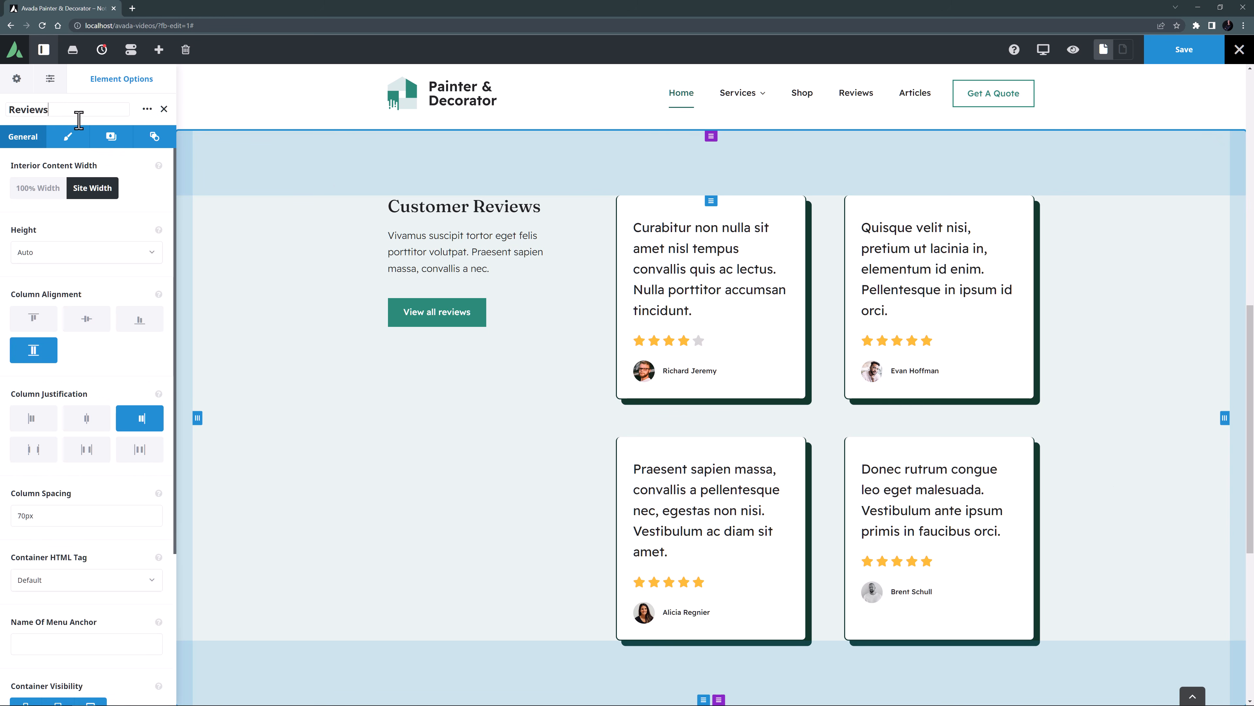
left_click(466, 211)
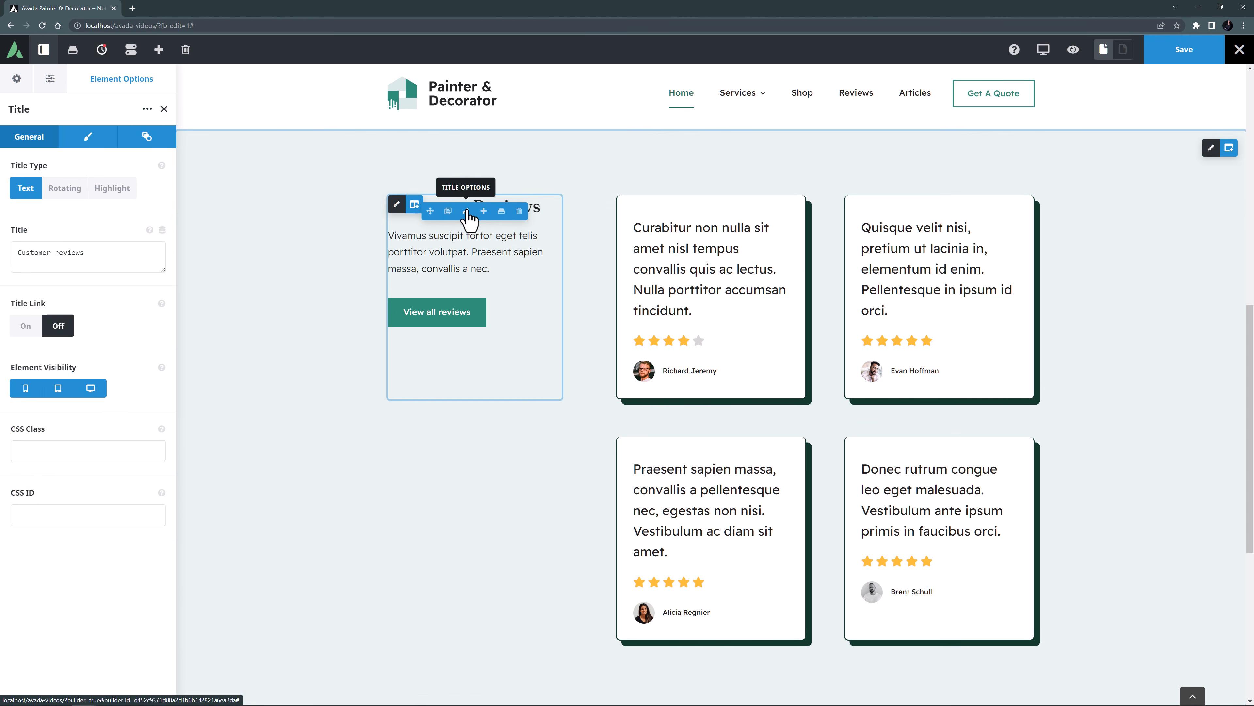
left_click(86, 138)
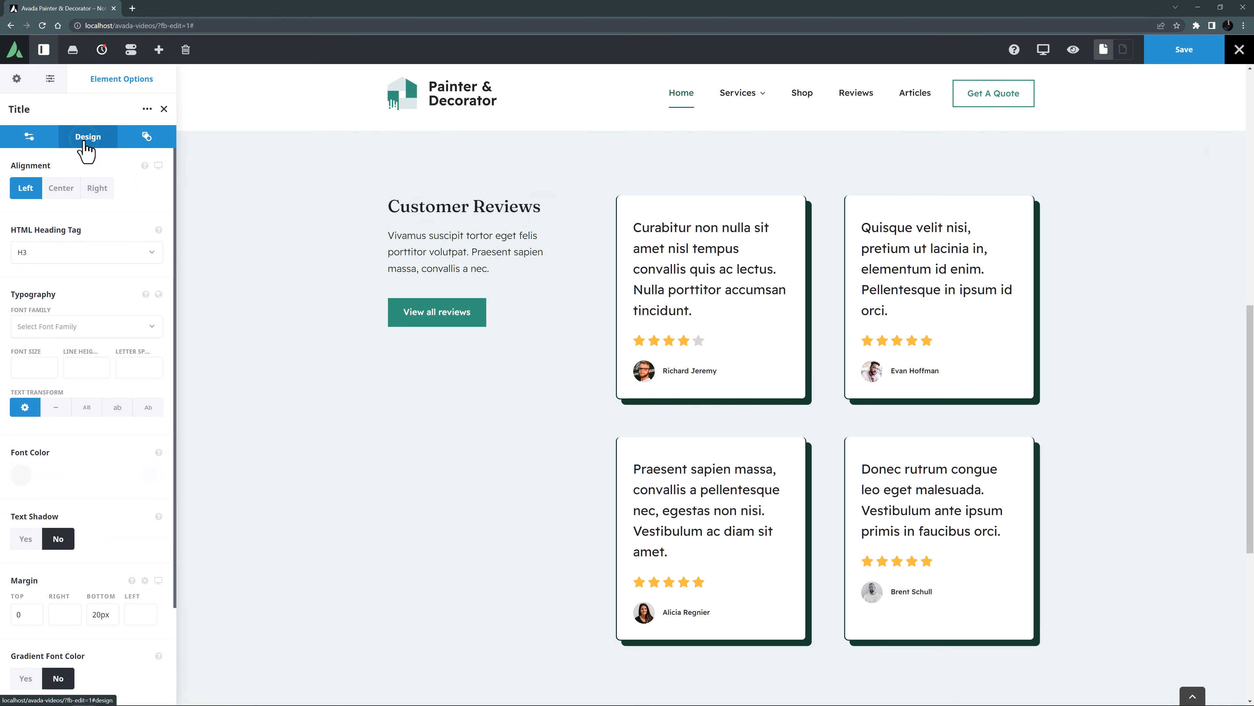
left_click(97, 252)
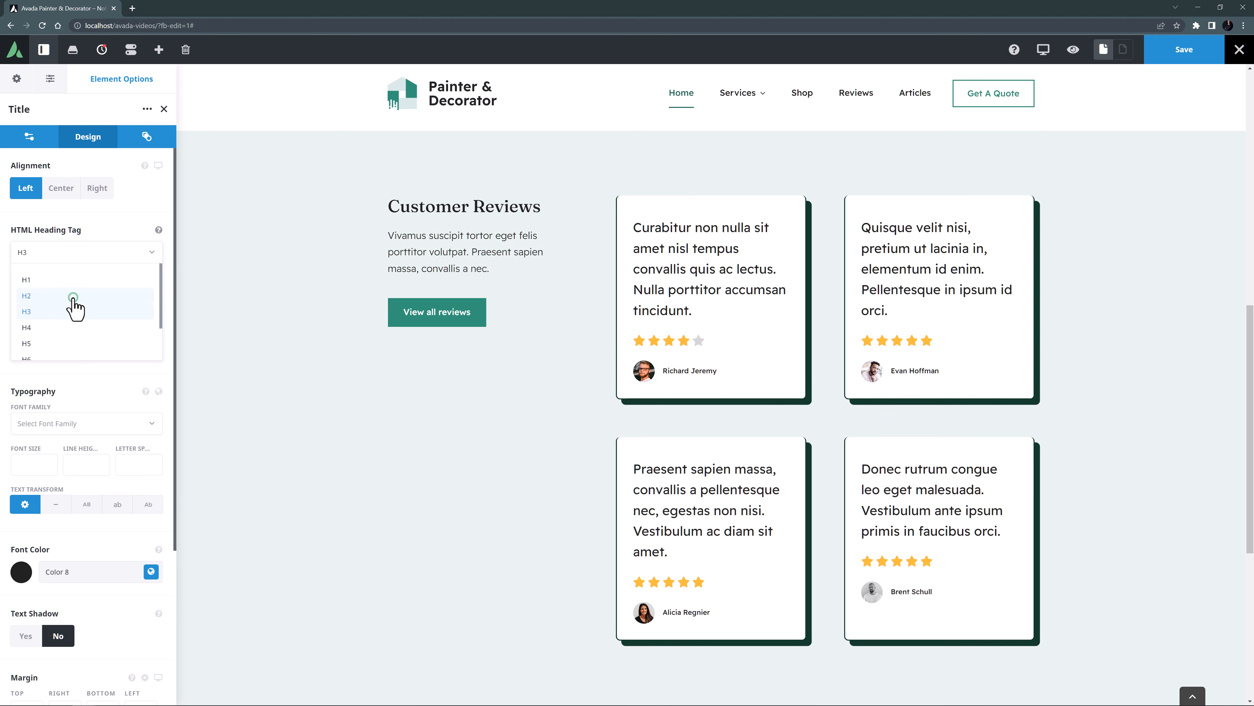
left_click(75, 297)
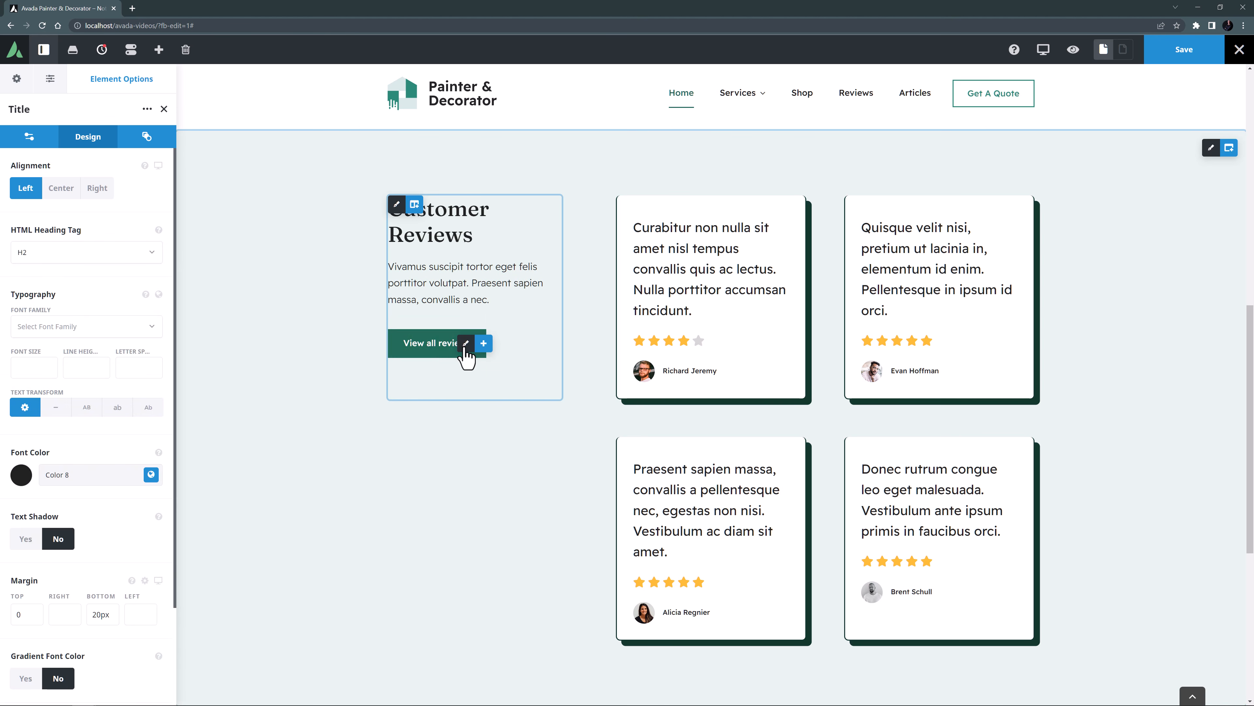
Link the View all reviews button to the existing Reviews page.
left_click(466, 344)
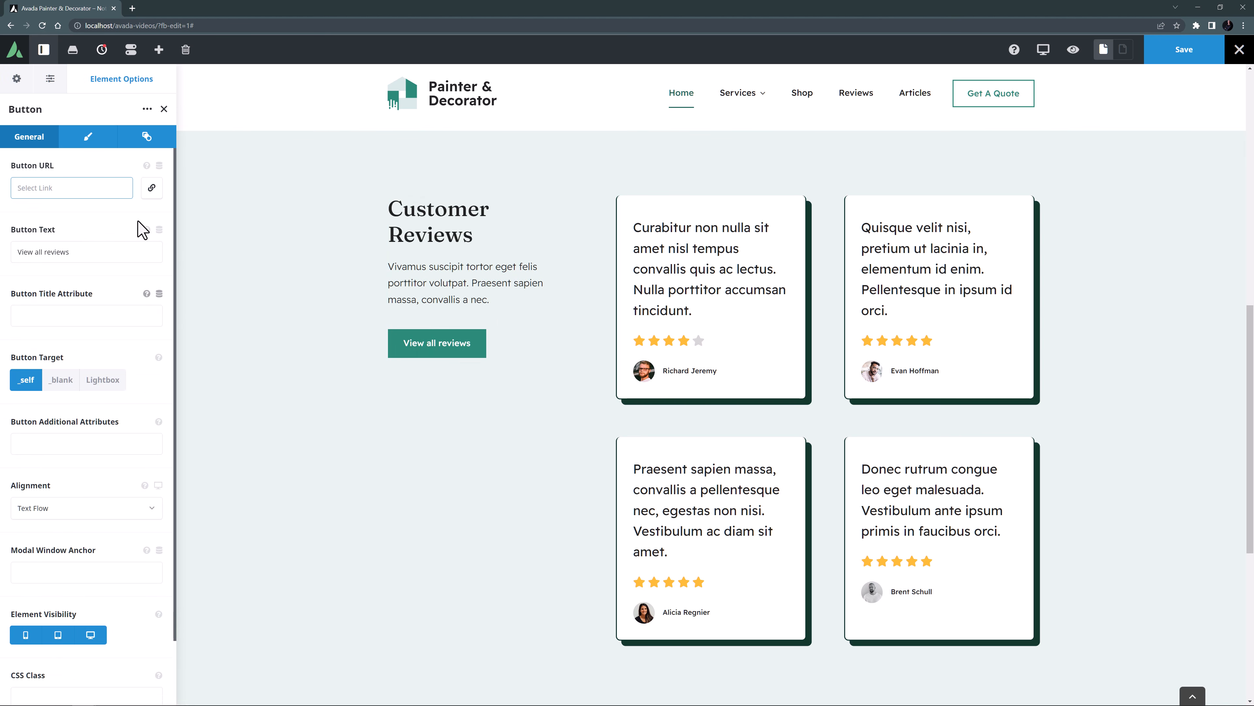
left_click(150, 188)
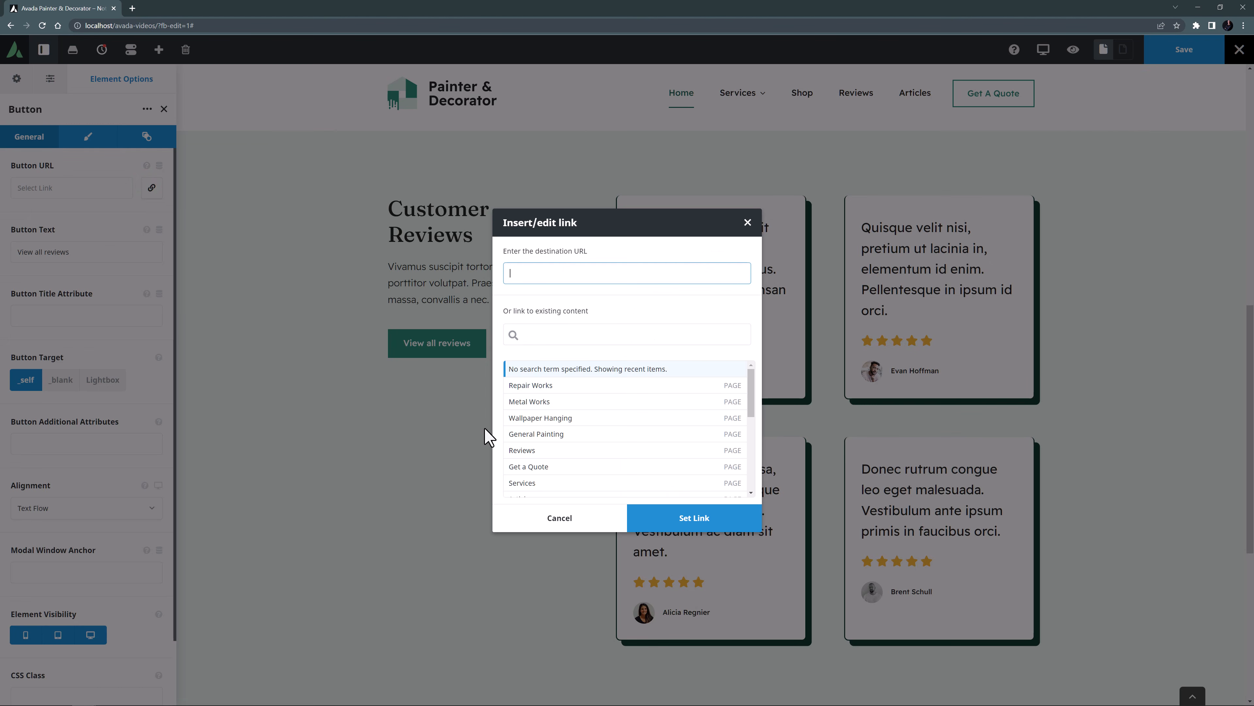
left_click(513, 449)
left_click(674, 522)
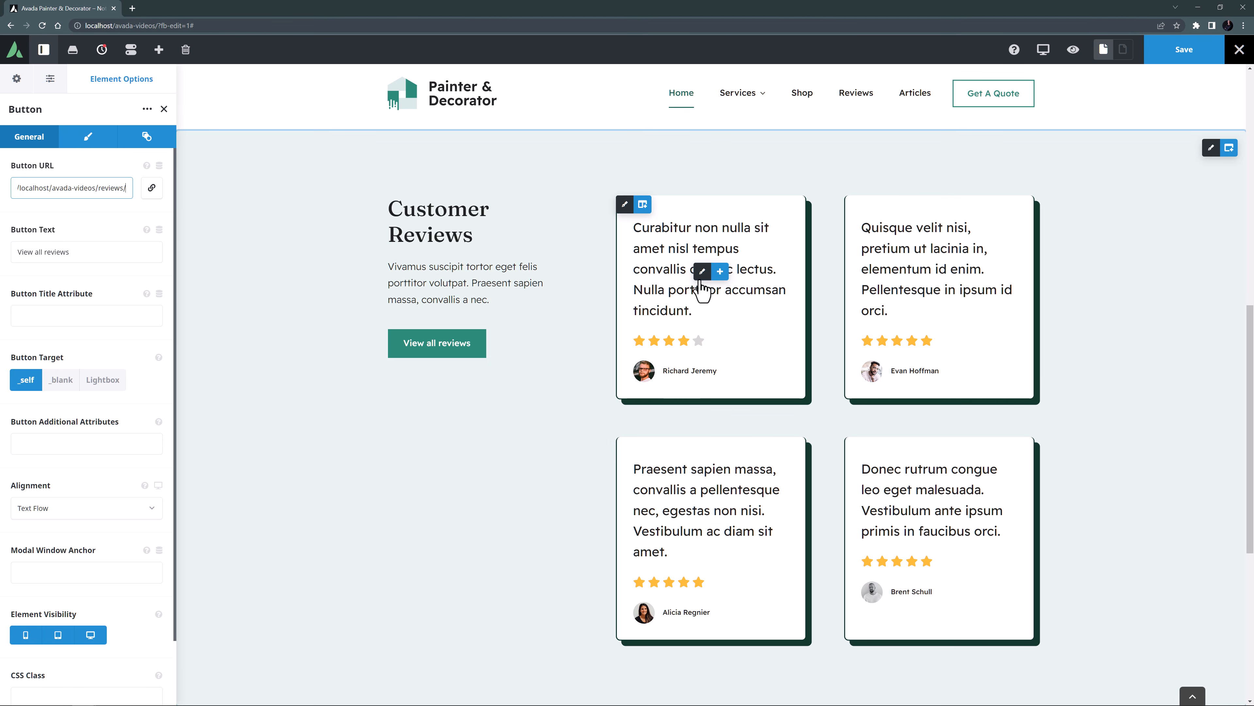
Check the first review title's typography set and change the global Subheadings font size to 18px.
left_click(702, 272)
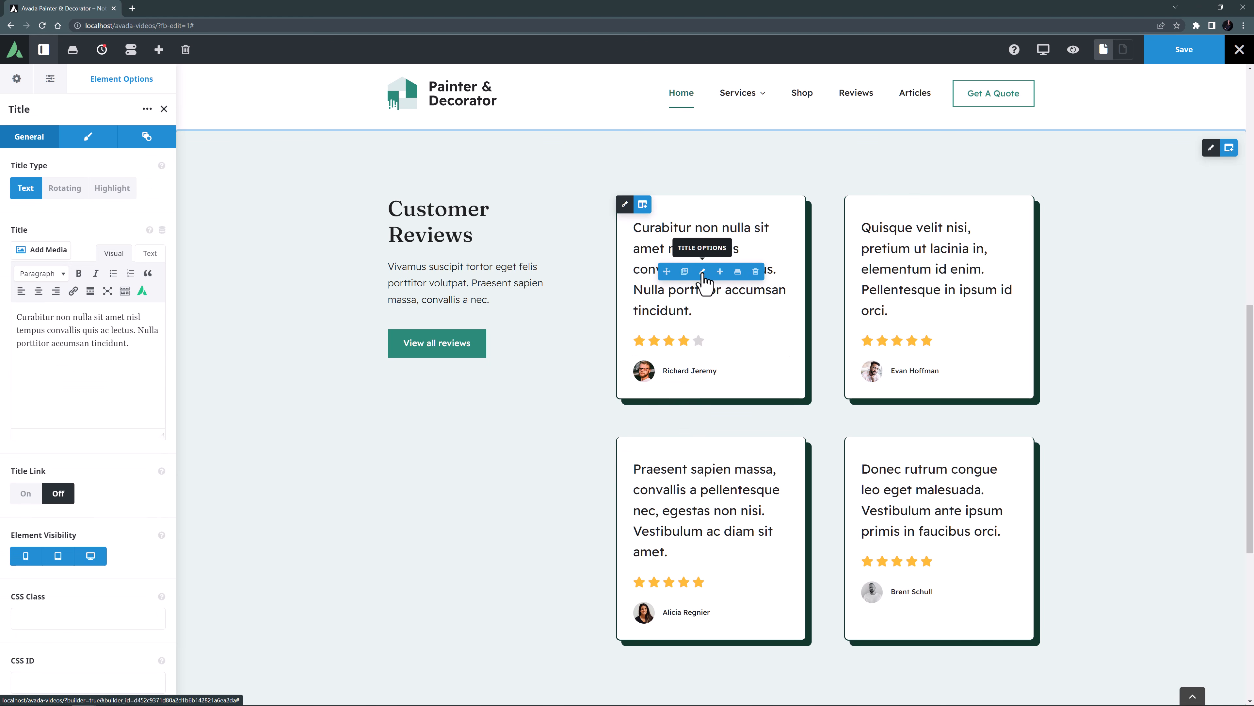
left_click(88, 147)
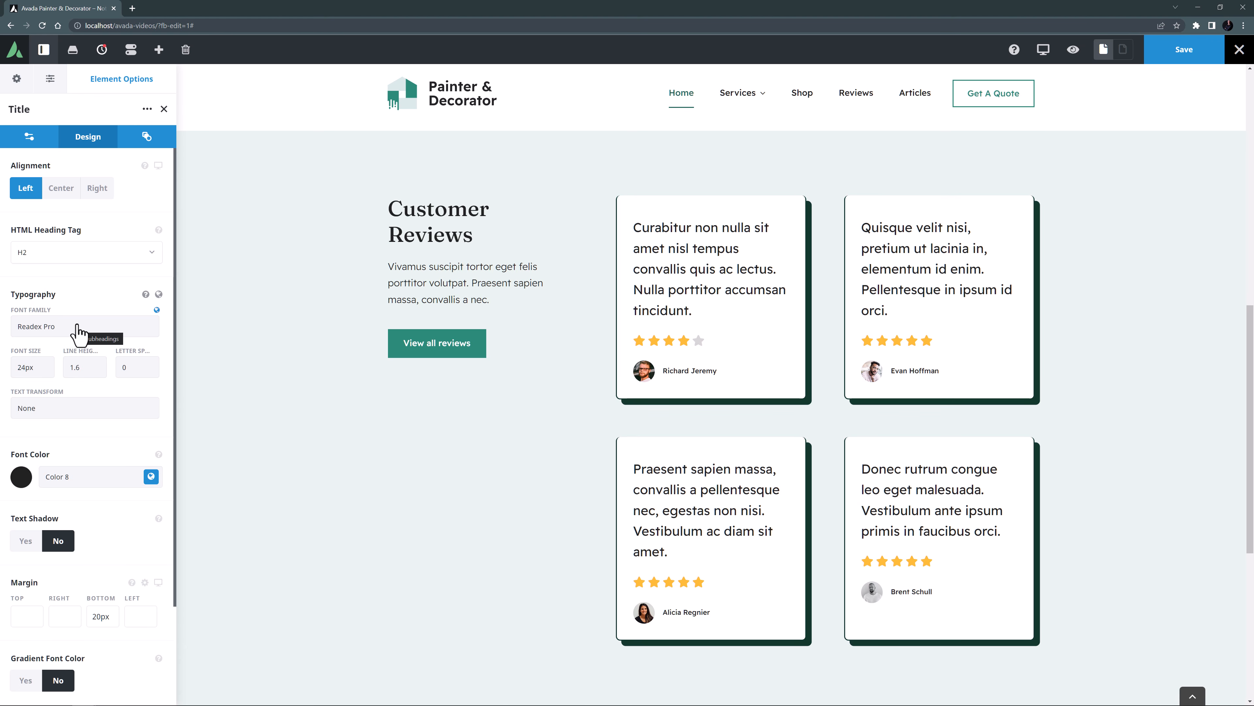
left_click(19, 77)
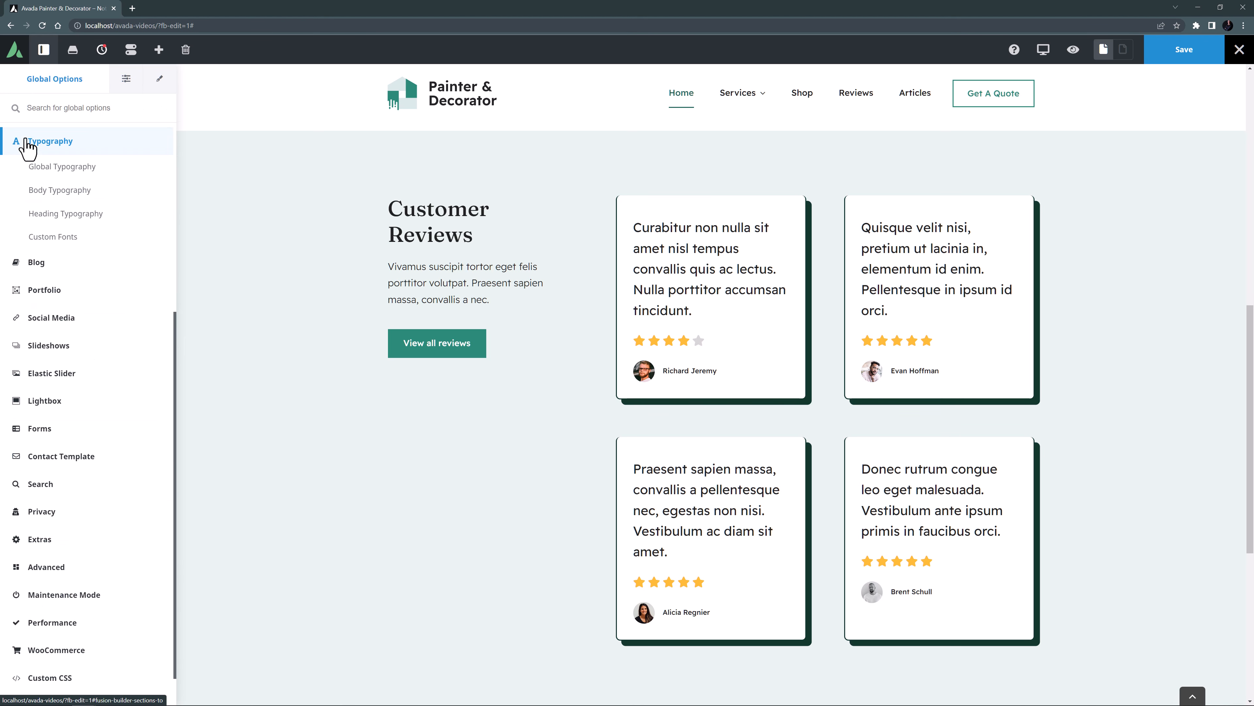
left_click(39, 167)
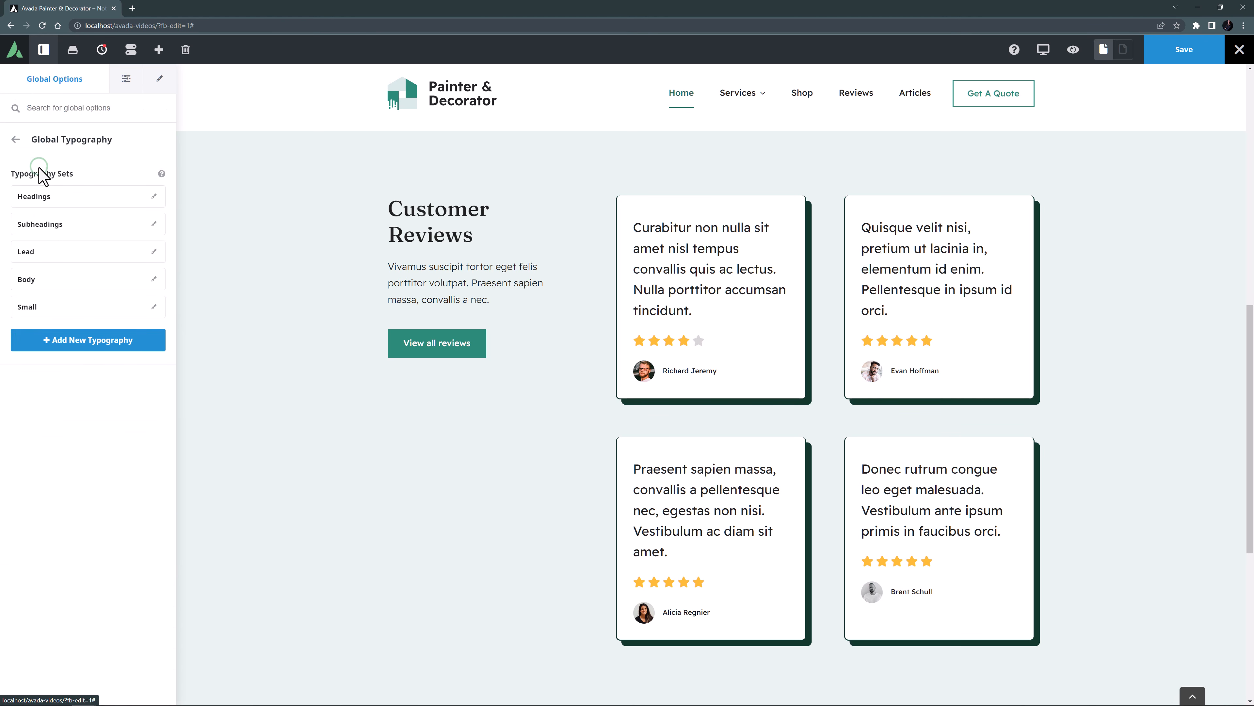
left_click(153, 228)
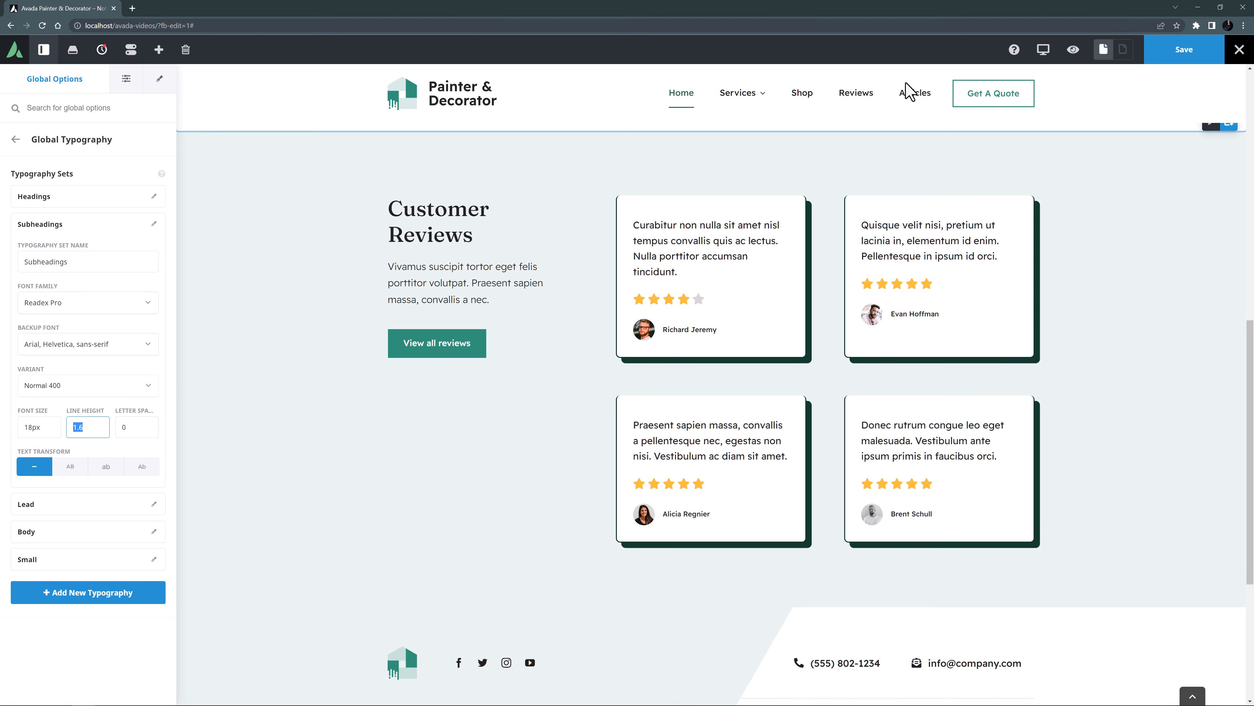
Switch to the tablet view and set the Reviews container's right and left padding to 50px.
left_click(1043, 49)
left_click(1072, 79)
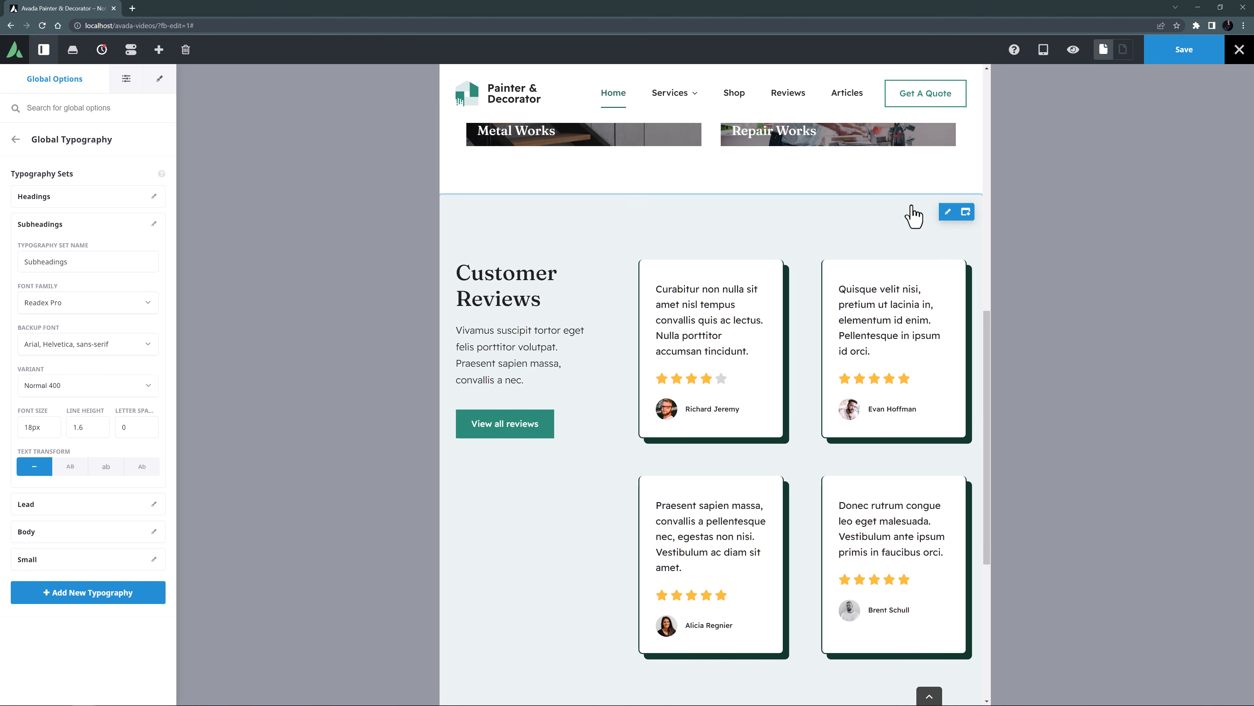
left_click(711, 199)
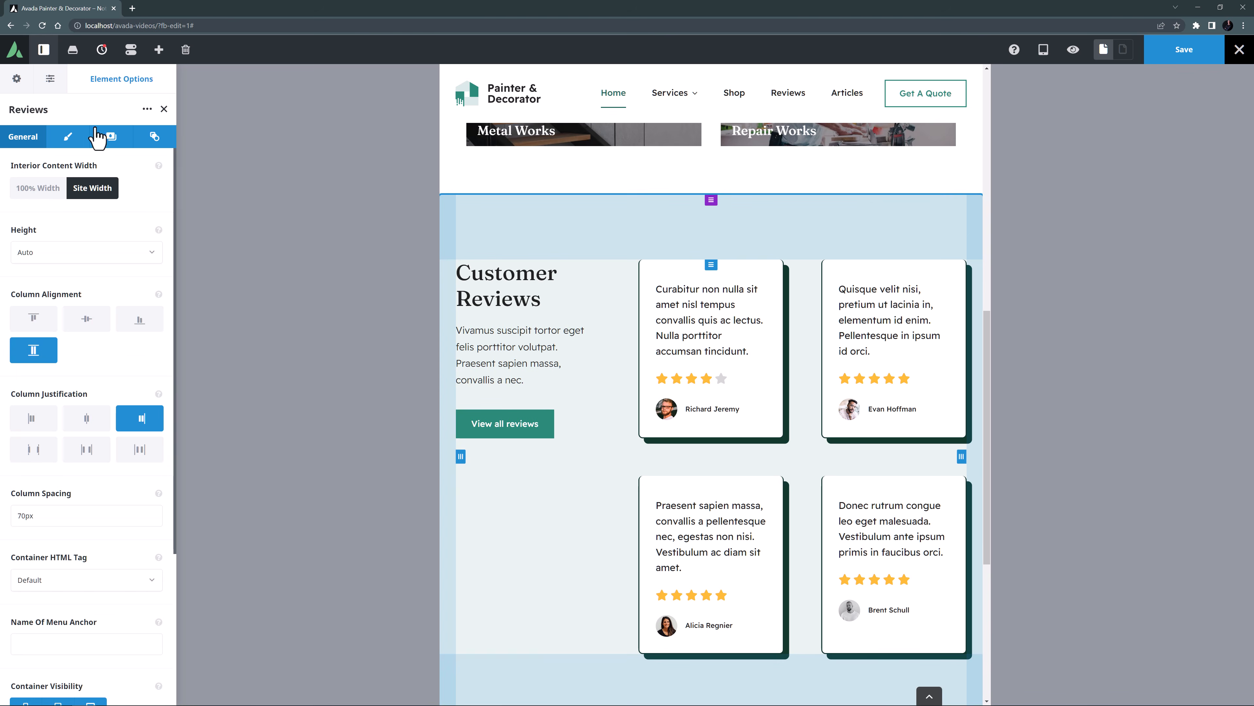
left_click(62, 133)
type("20px")
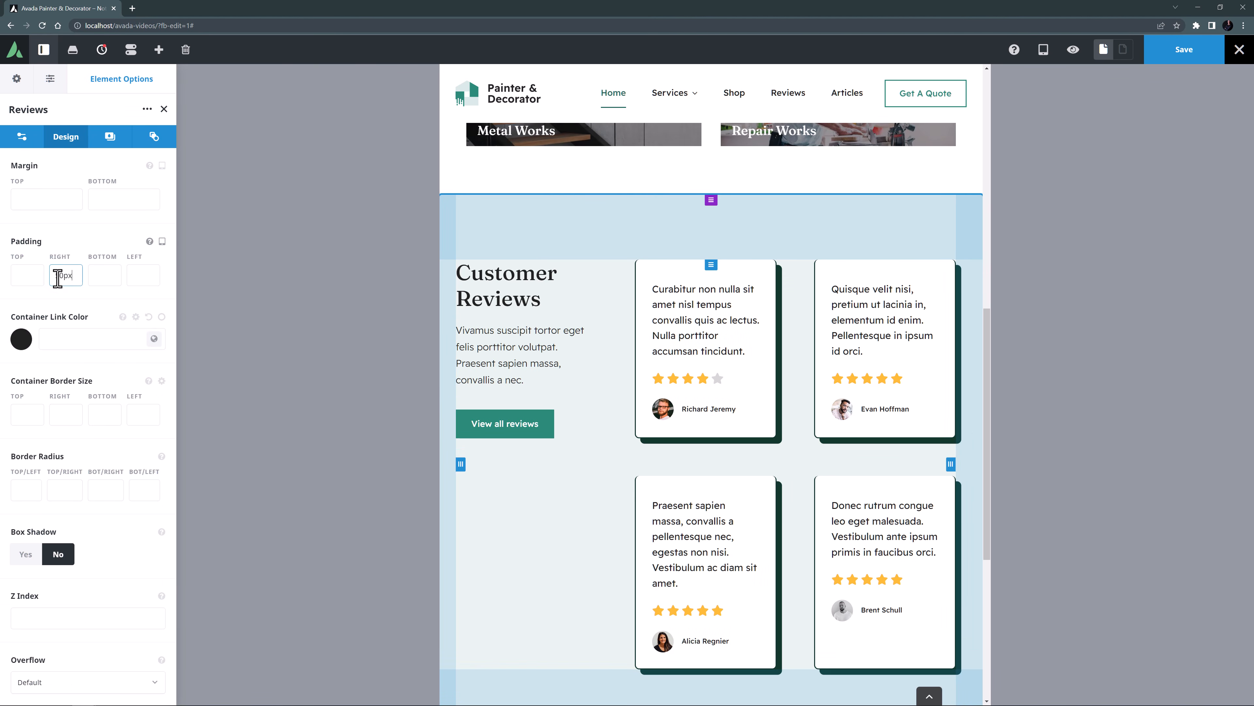
key("Tab")
type("50px")
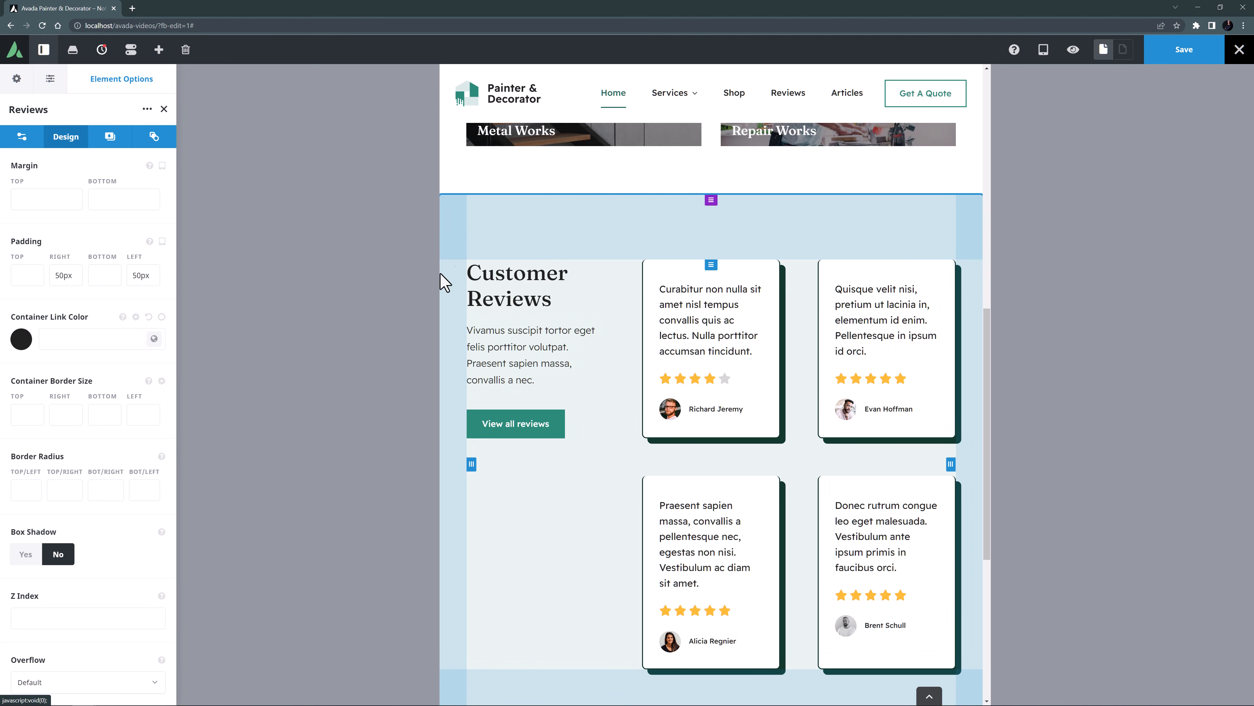
Set the tablet right column spacing of the Customer Reviews title column to 2%.
left_click(476, 271)
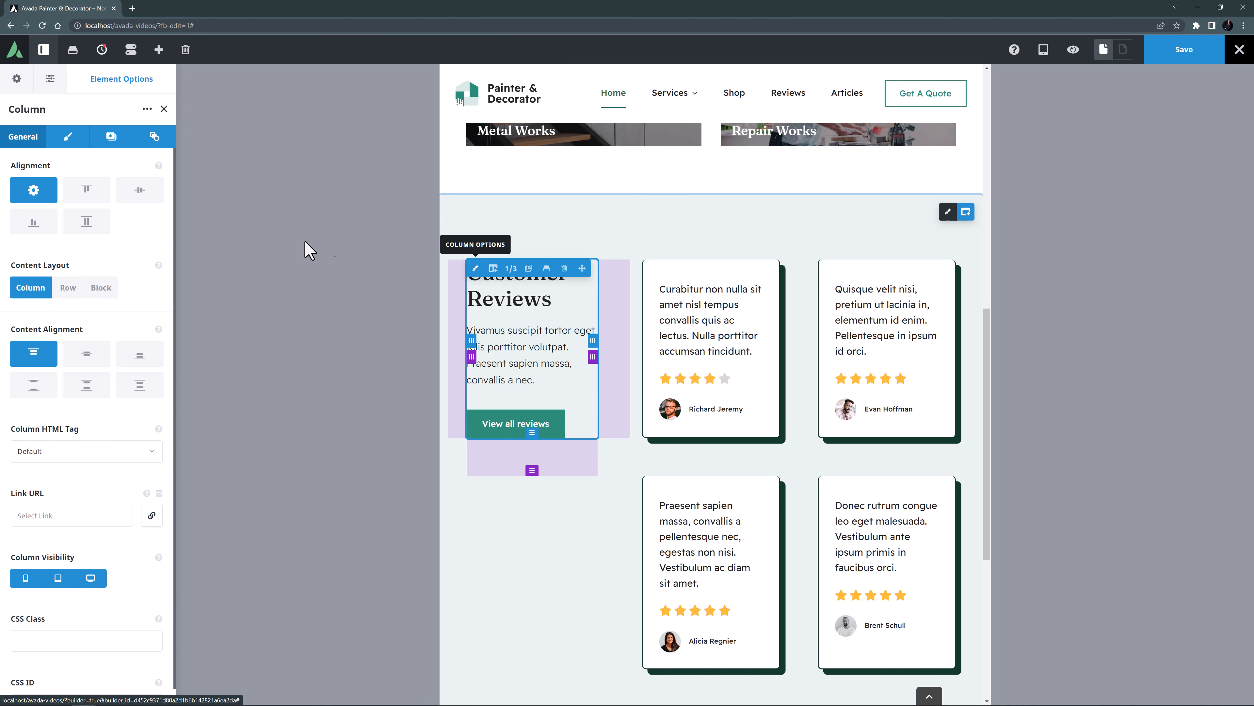
left_click(68, 137)
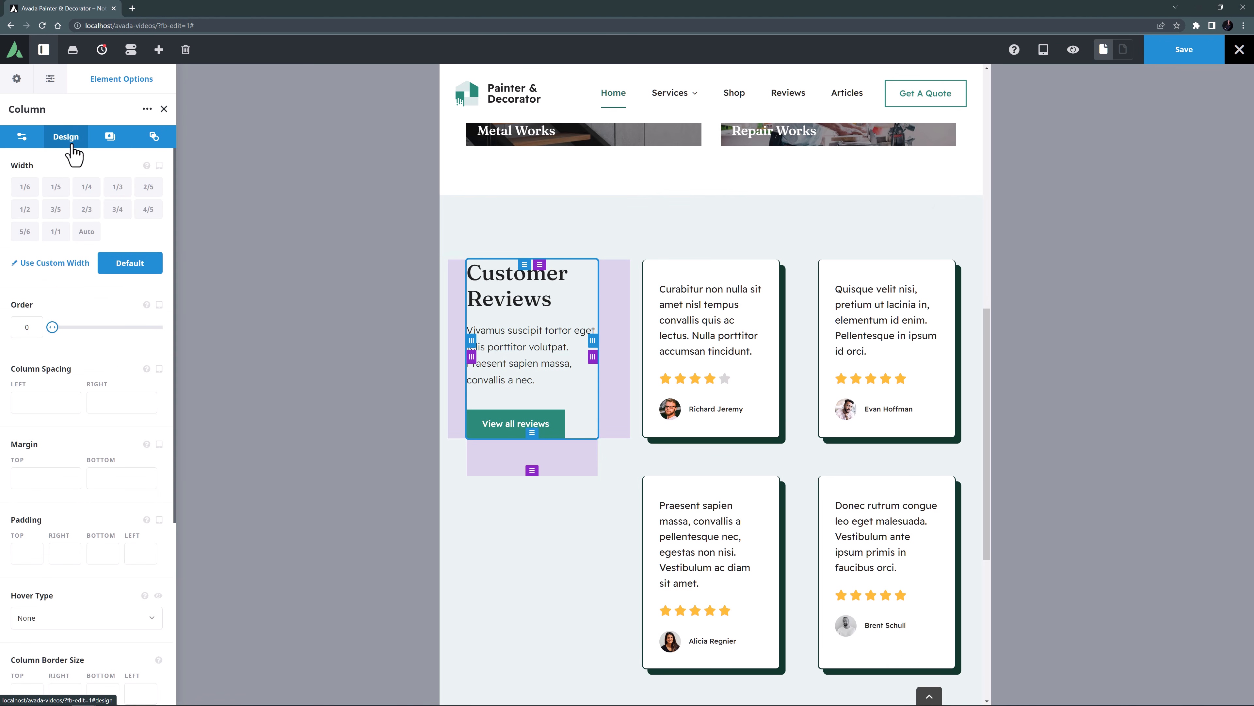
left_click(95, 404)
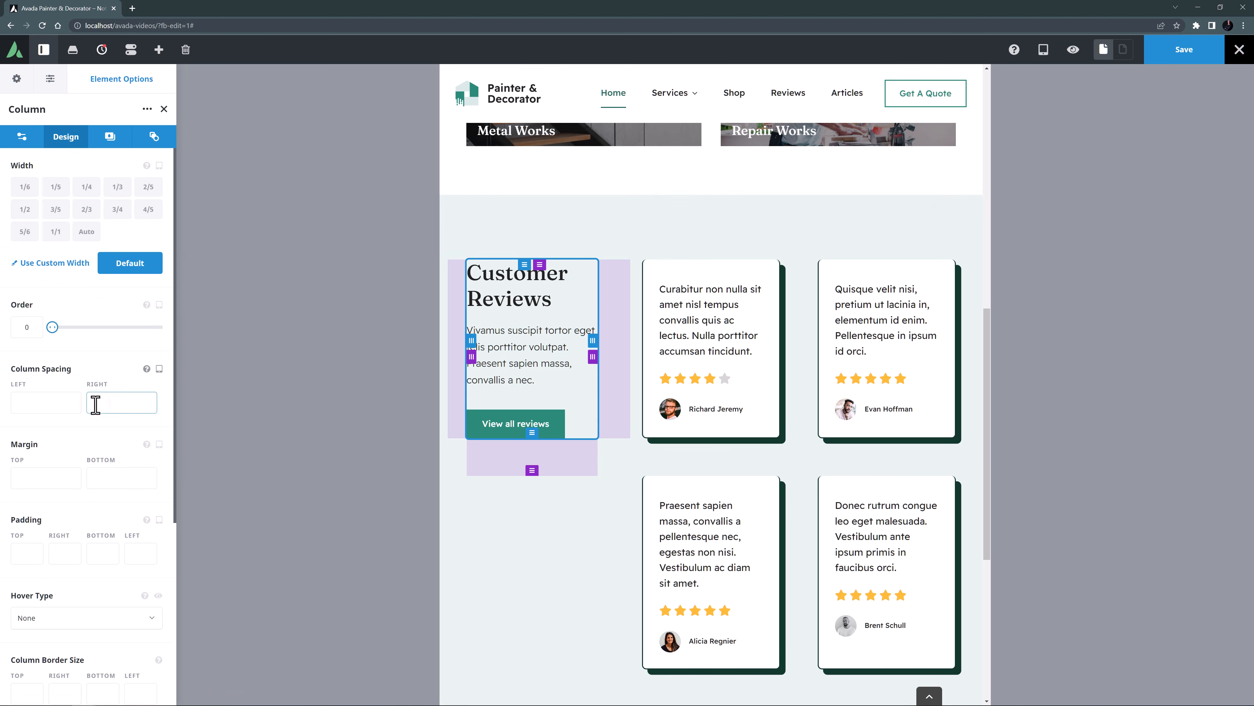
type("0%")
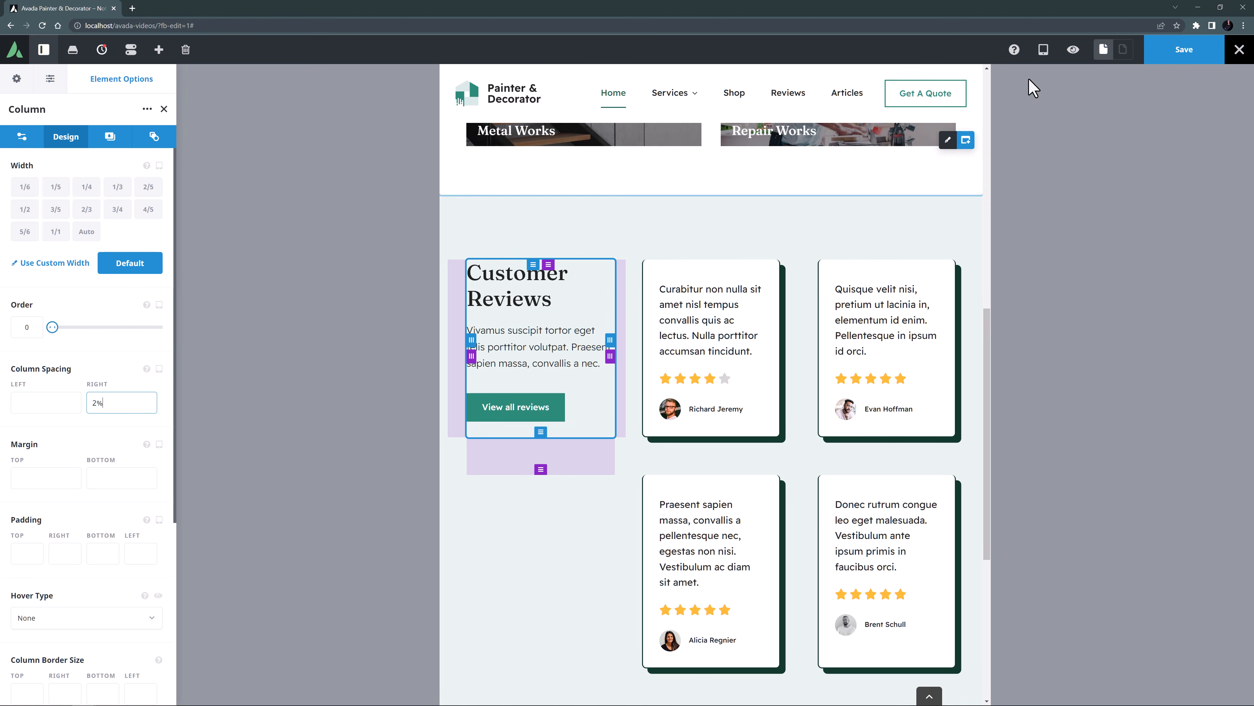
Preview the reviews section at tablet and mobile sizes, leave the preview, and return to the desktop view.
left_click(1073, 49)
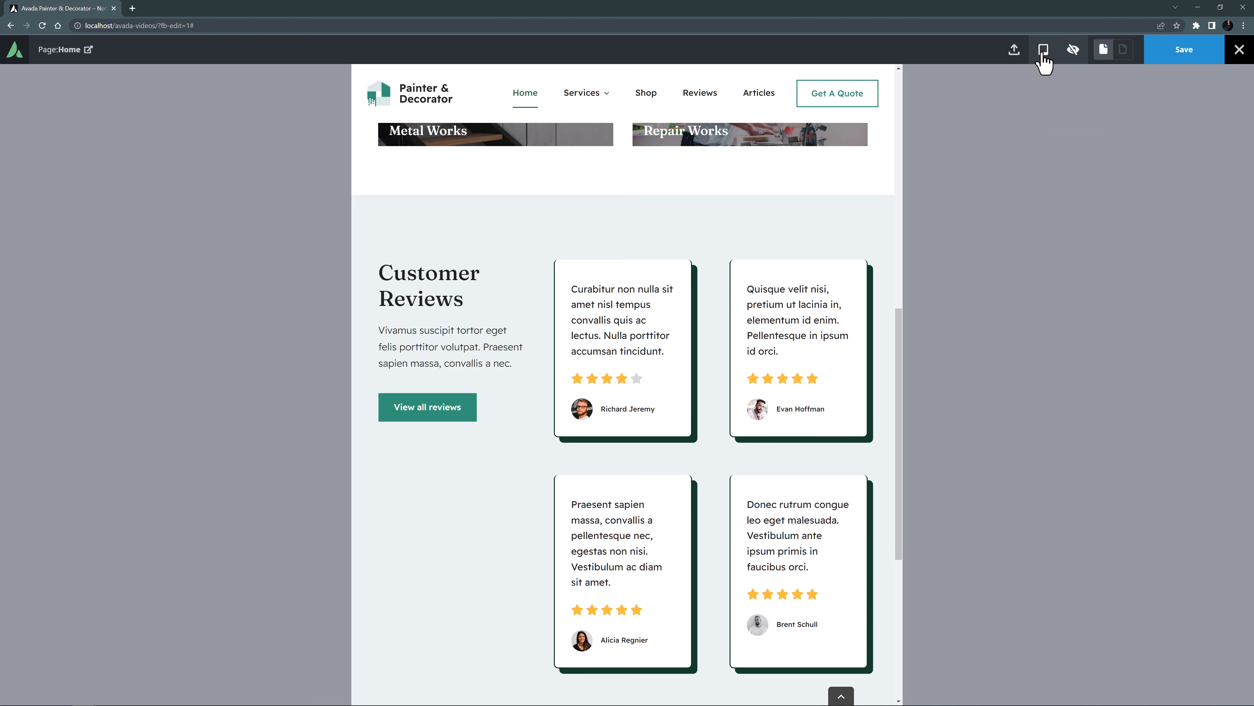
mouse_move(1043, 52)
left_click(1043, 78)
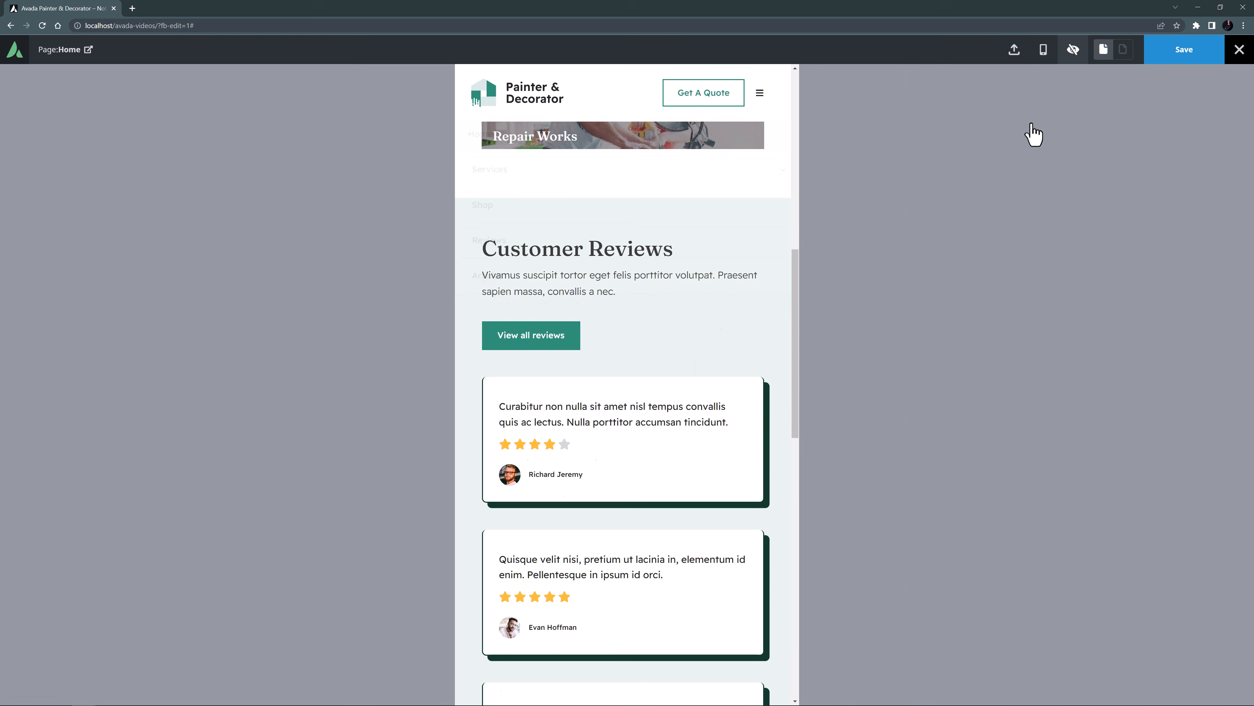
scroll(670, 358, "down", 4)
scroll(669, 353, "up", 5)
left_click(1070, 50)
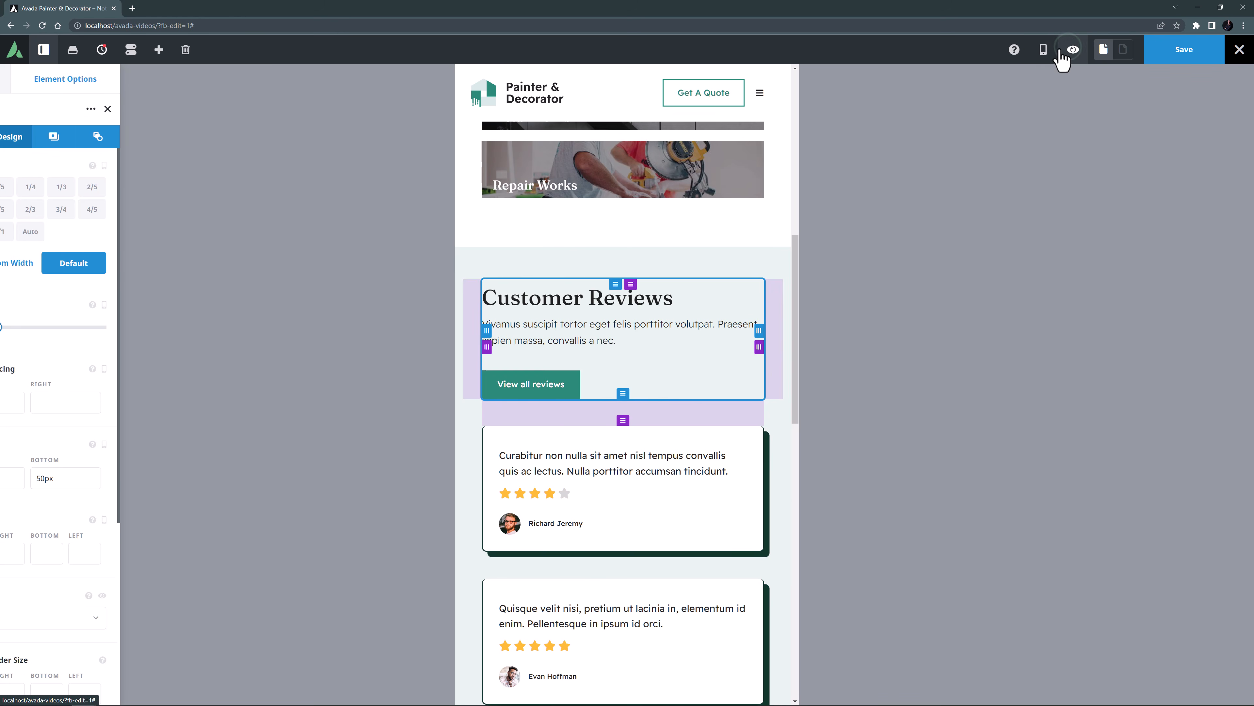
mouse_move(1042, 50)
left_click(1102, 79)
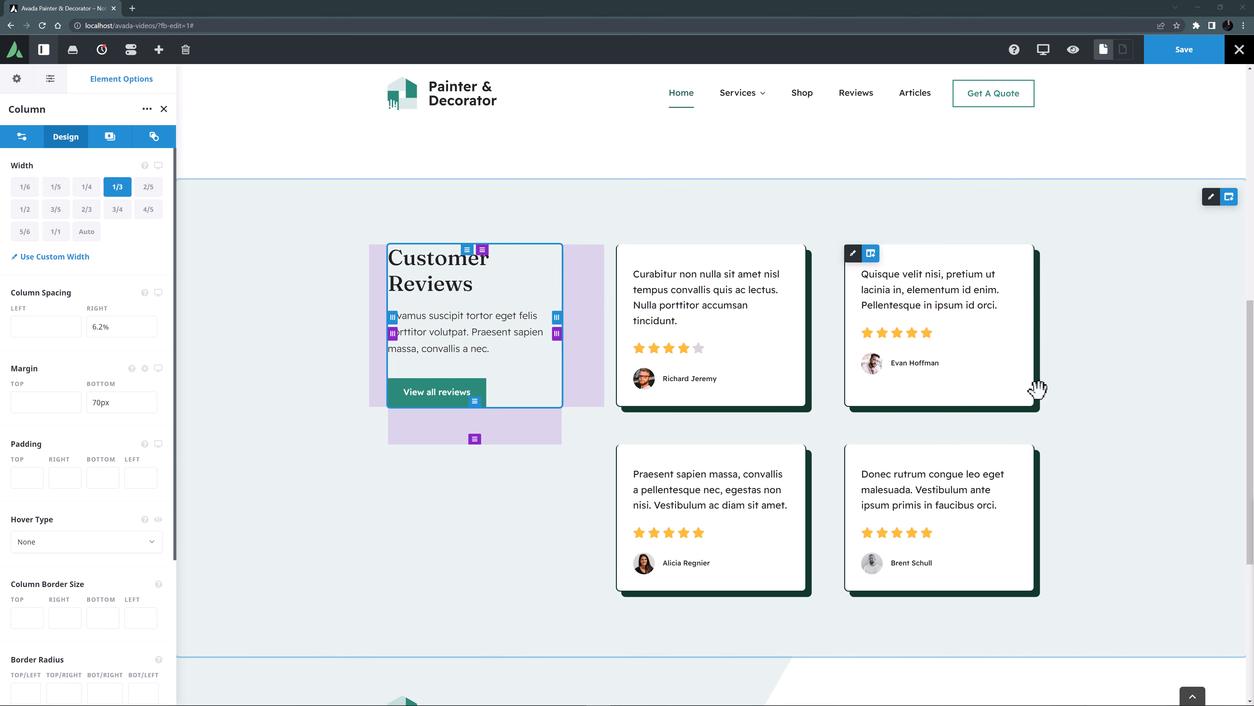
Copy the Our Services container and paste it after the Reviews container.
scroll(1037, 389, "up", 10)
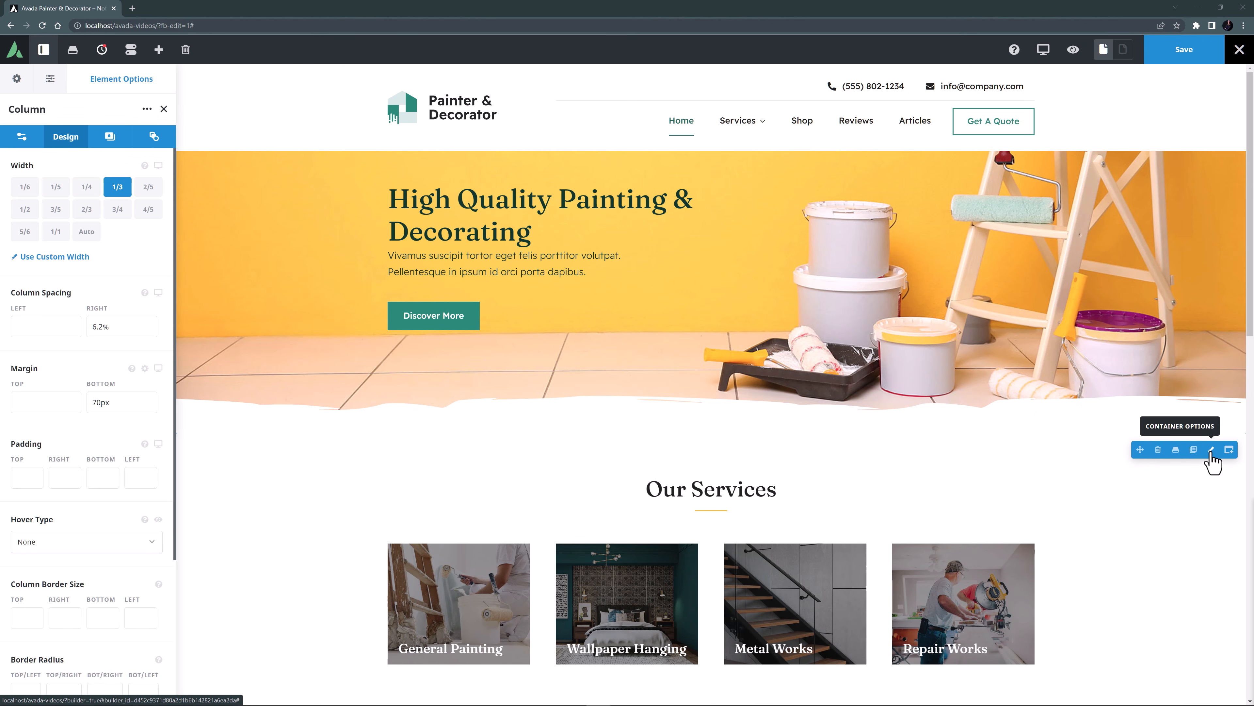
right_click(1211, 454)
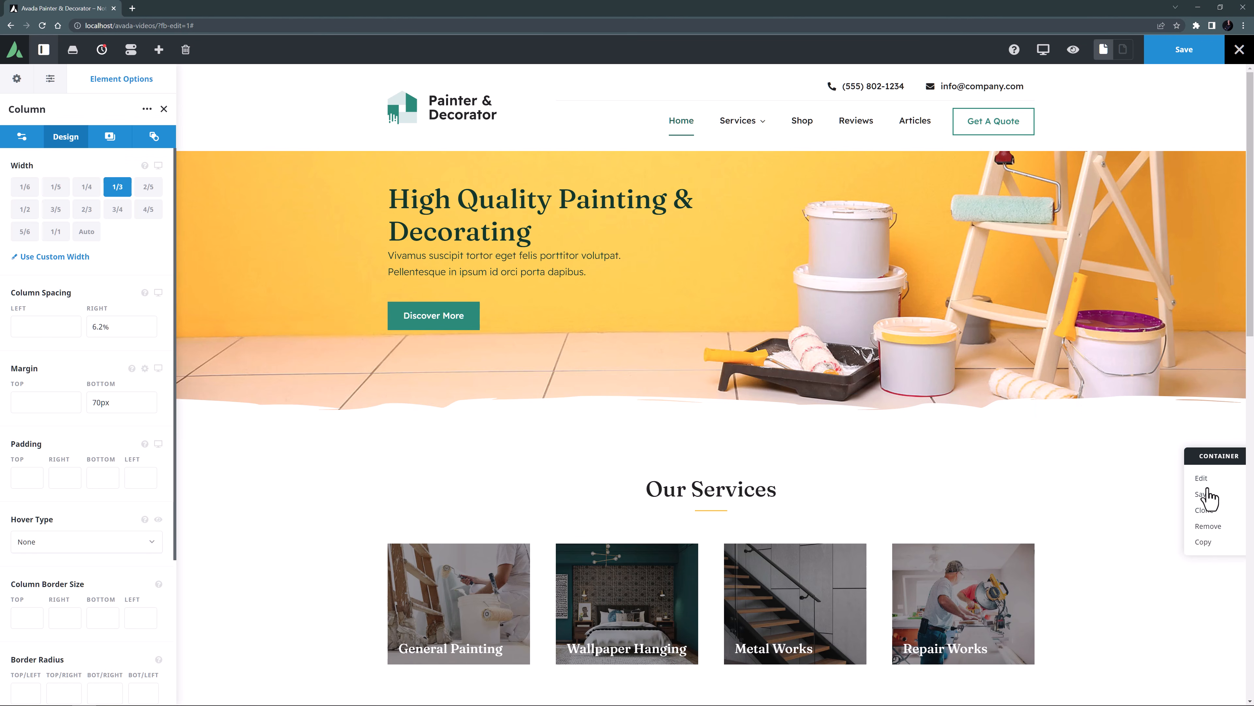
scroll(1120, 507, "down", 10)
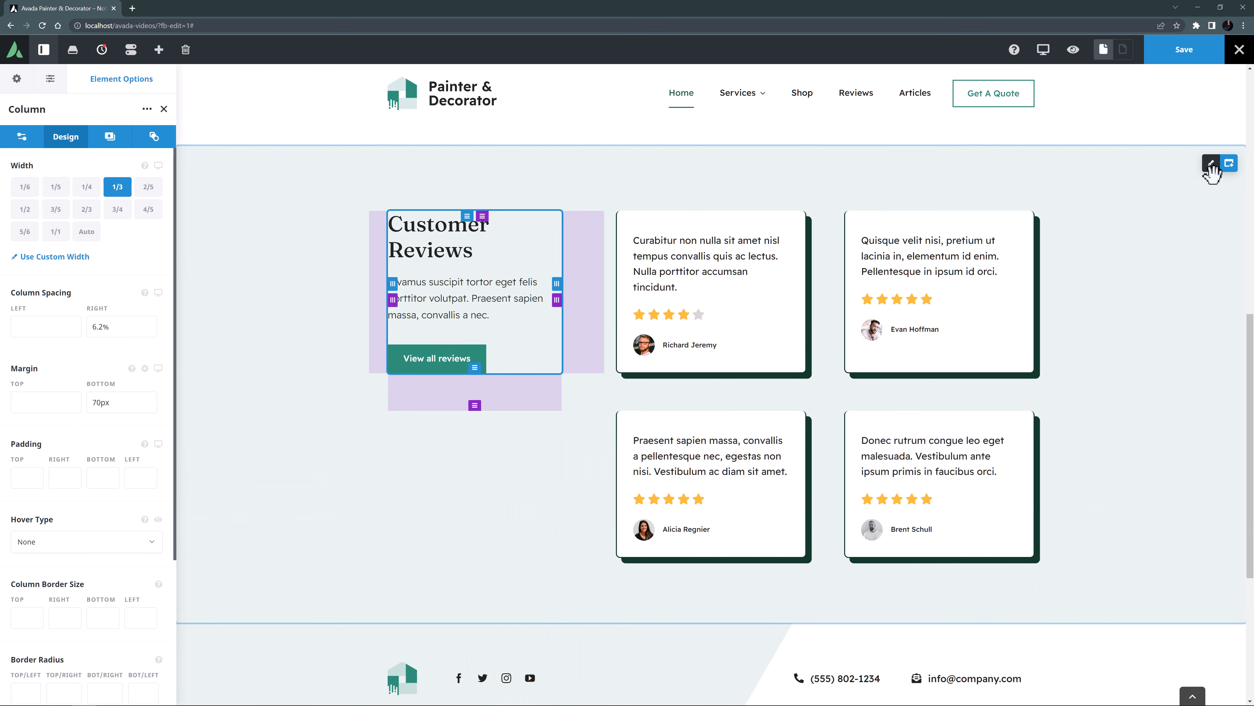
right_click(1214, 177)
left_click(1213, 290)
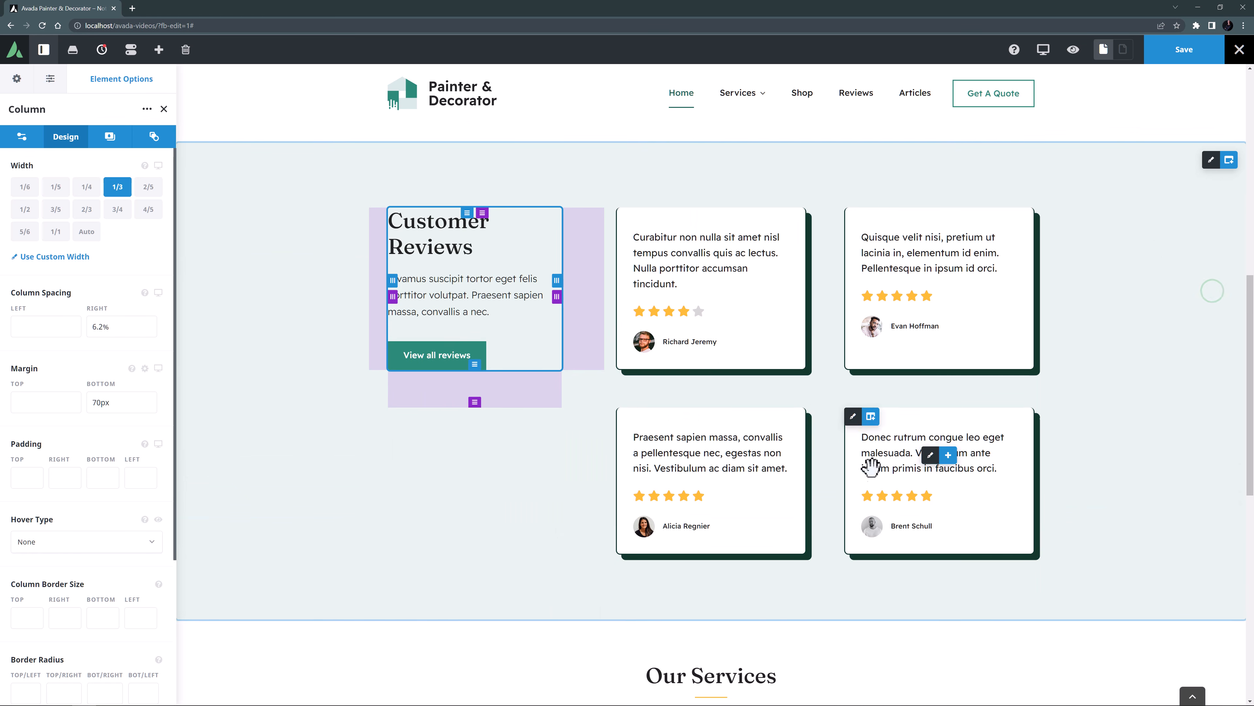
Rename the duplicated services container to Recent Projects and replace its Our Services heading text with Recent Projects.
scroll(898, 459, "down", 7)
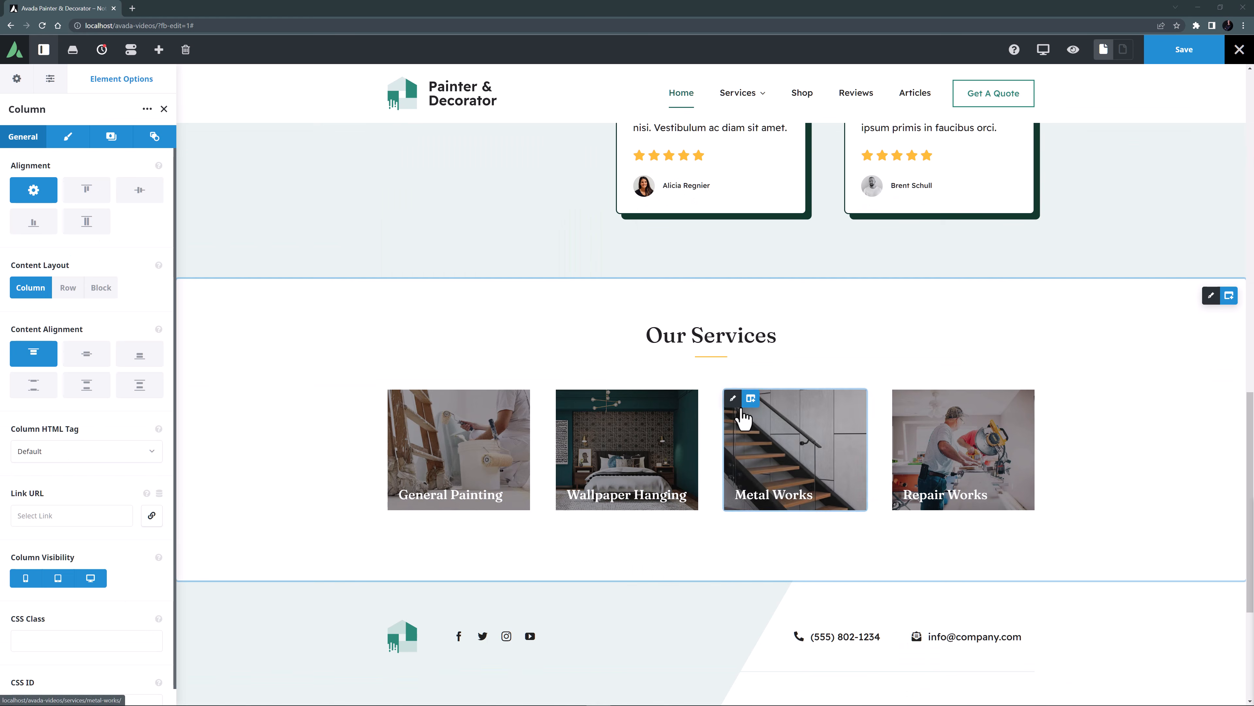
left_click(1209, 299)
left_click_drag(71, 109, 1, 107)
type("Recent Projects")
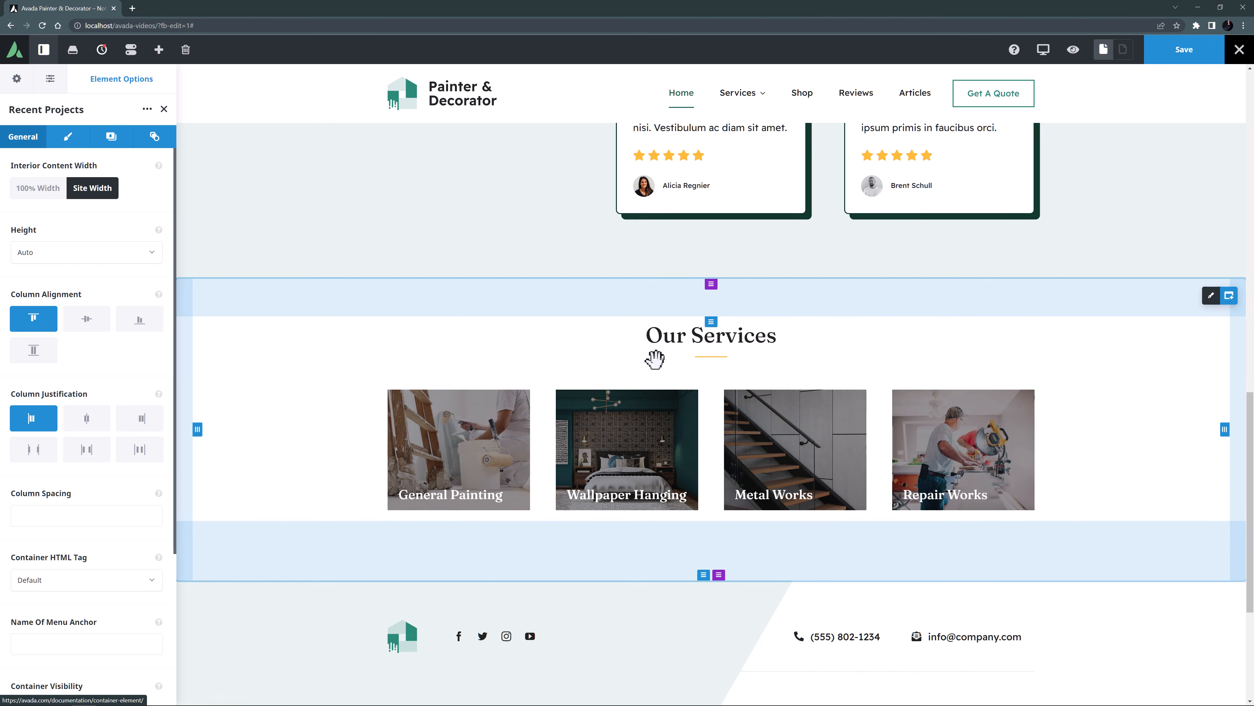
left_click_drag(648, 336, 896, 360)
type("Recent Projects")
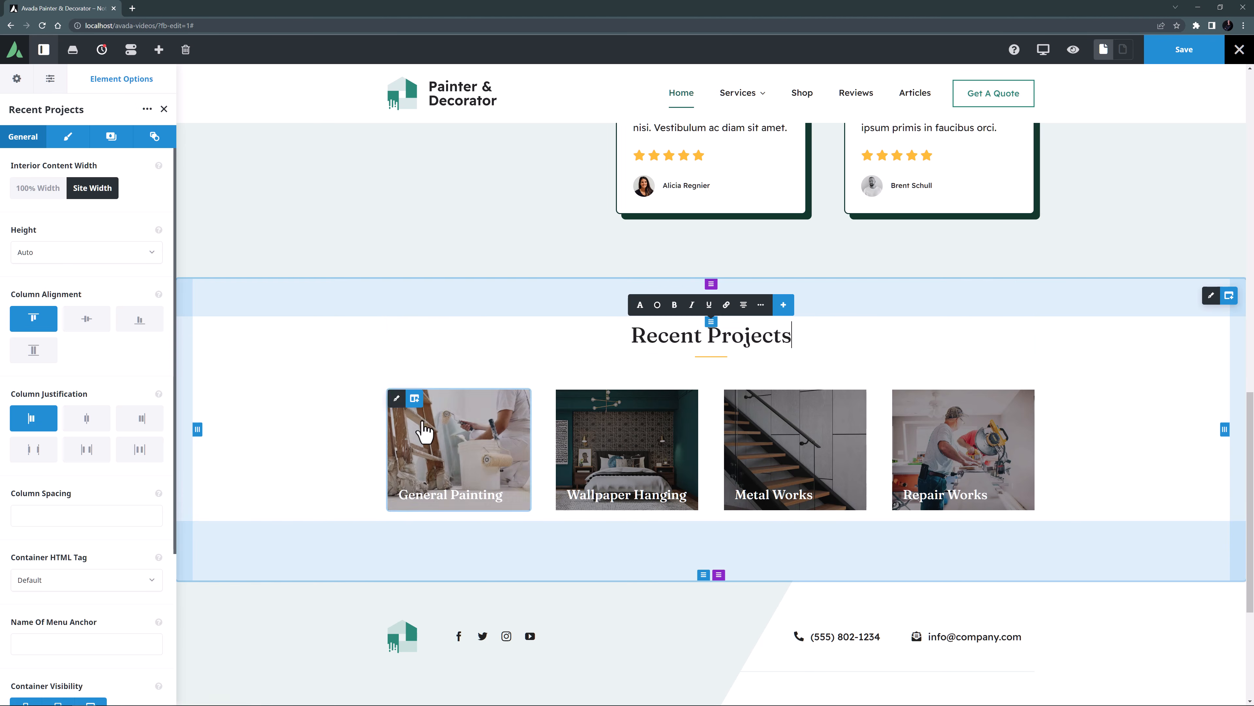
Delete the four service image columns from the Recent Projects container.
left_click(486, 398)
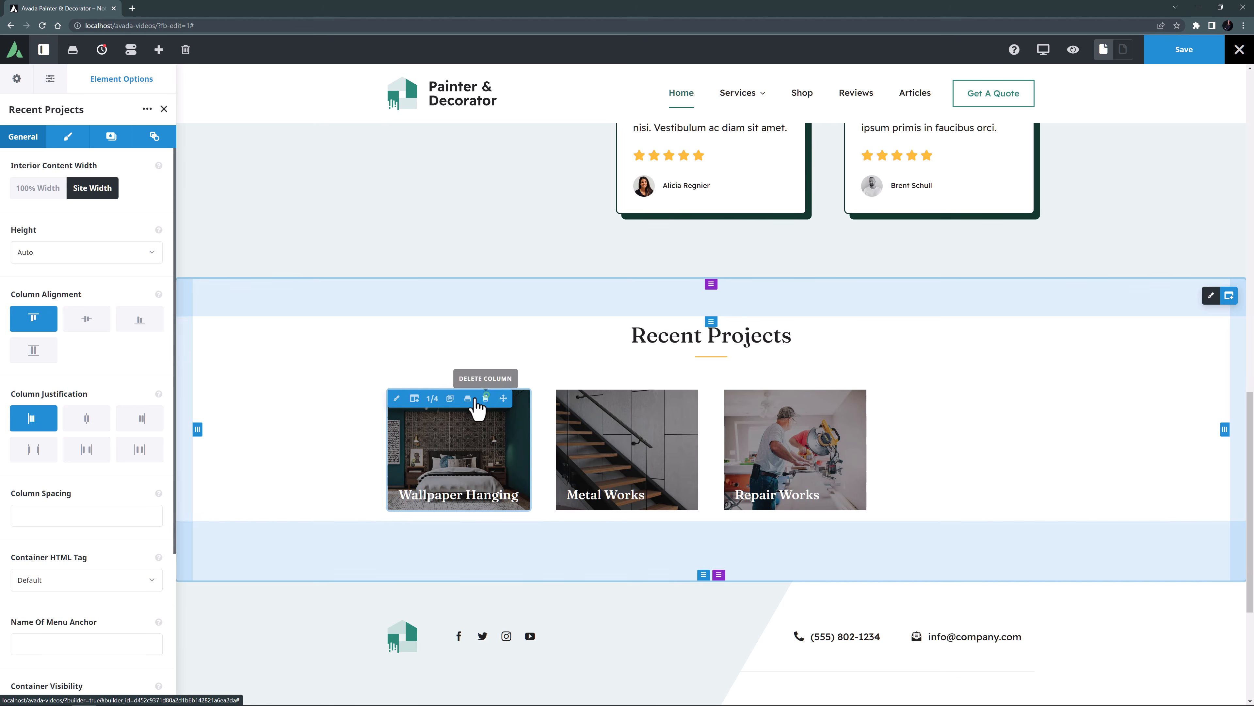
left_click(486, 398)
left_click(486, 398)
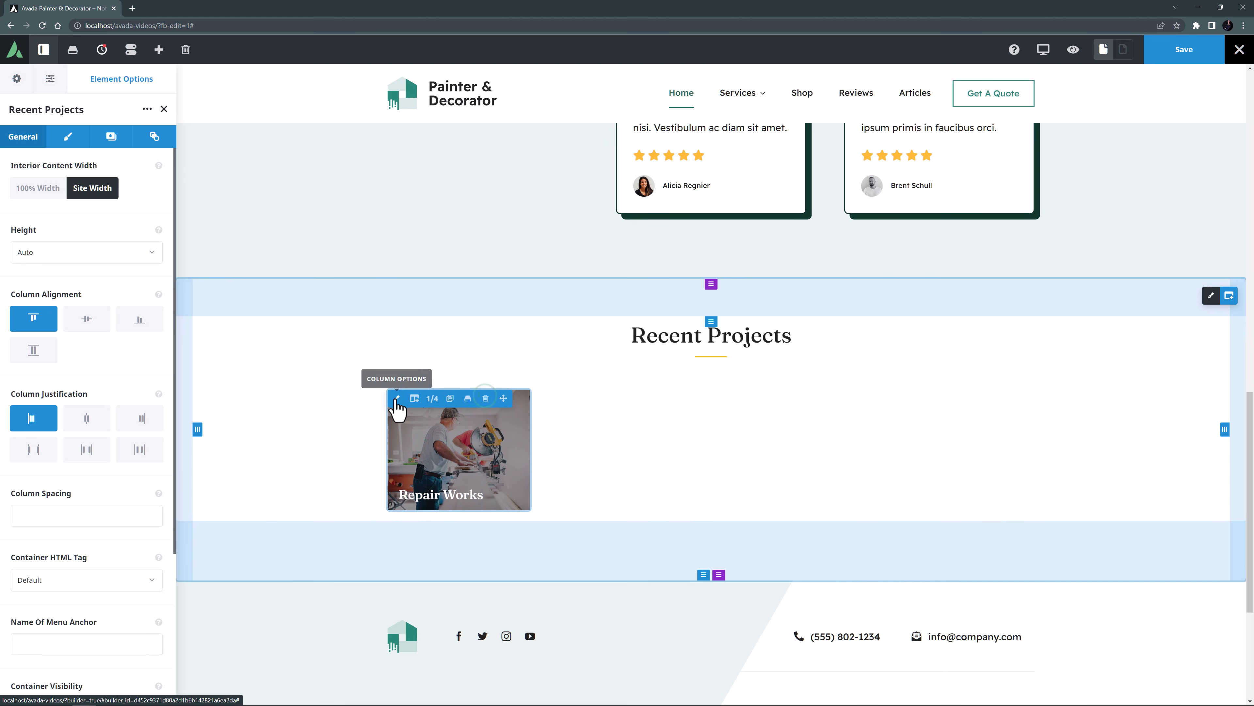
left_click(485, 398)
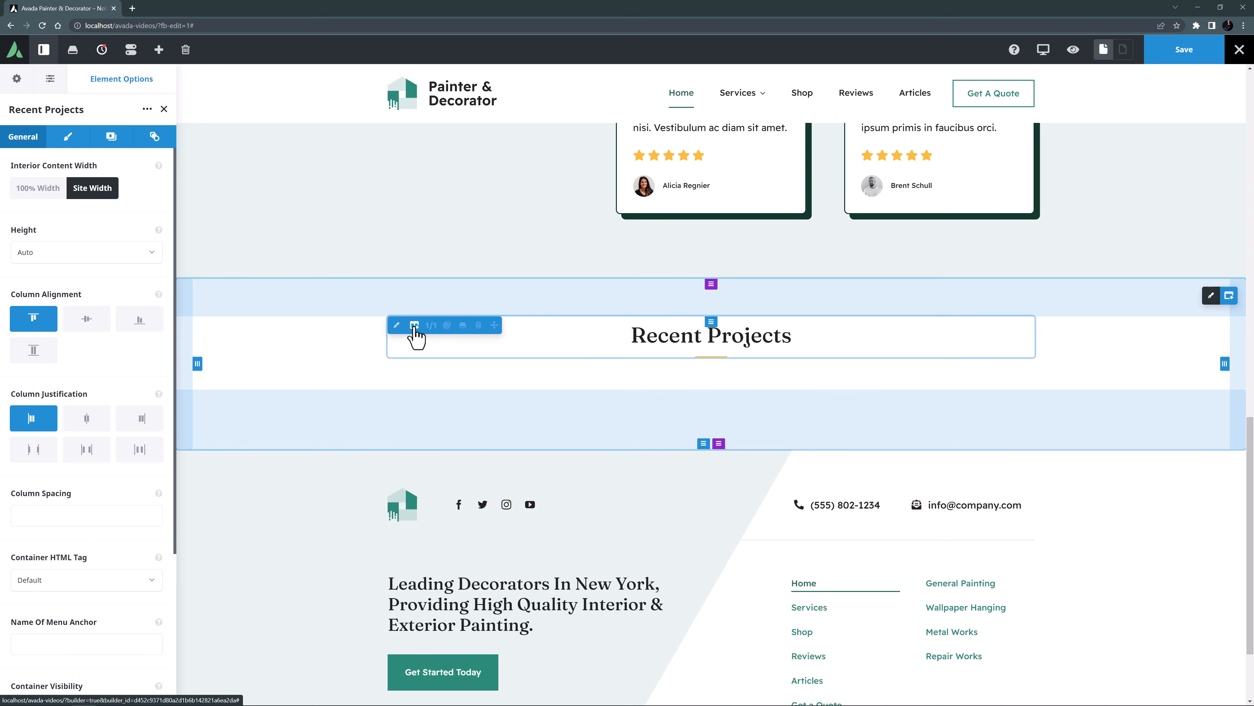
Add a full-width column below the Recent Projects title and insert a Gallery element in it.
left_click(417, 336)
left_click(127, 189)
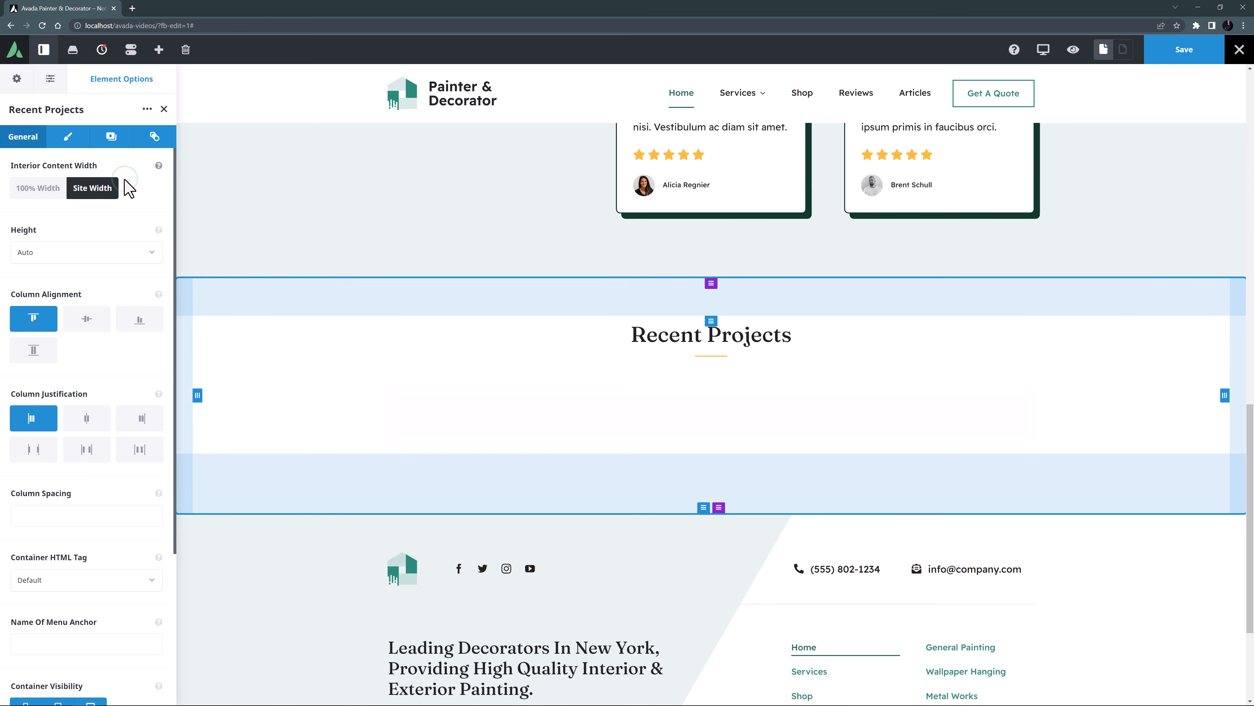
left_click(709, 237)
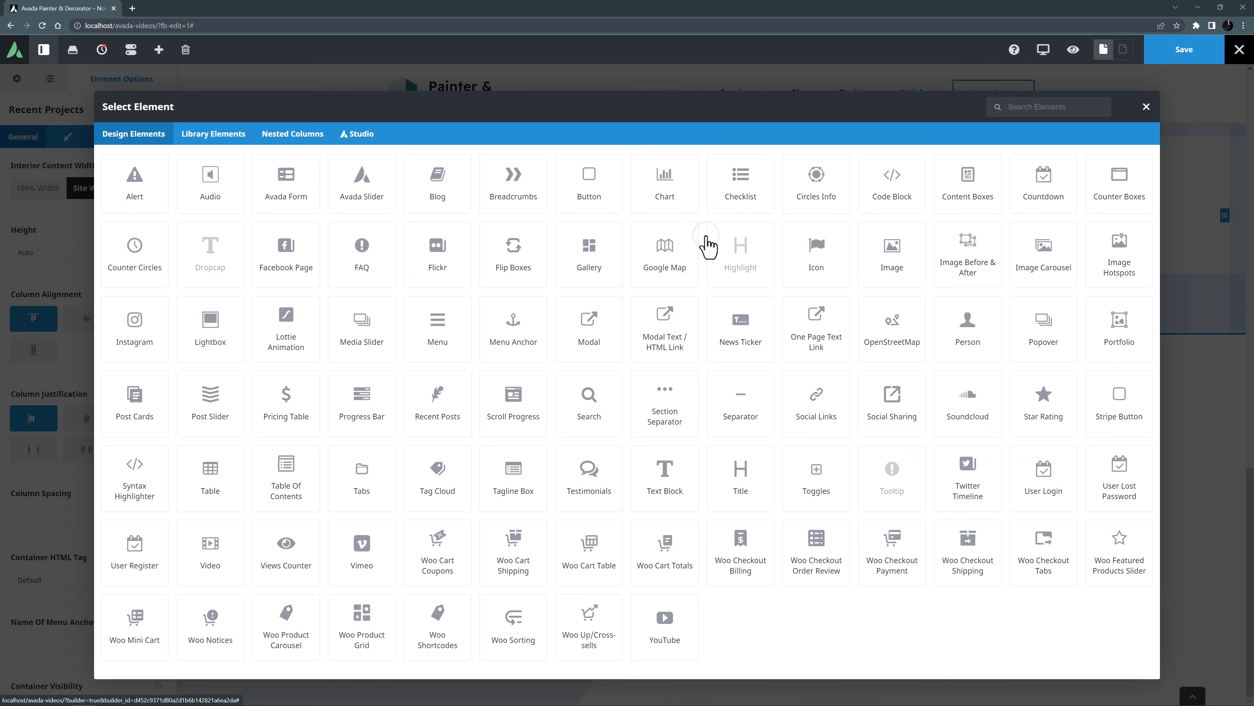
left_click(579, 254)
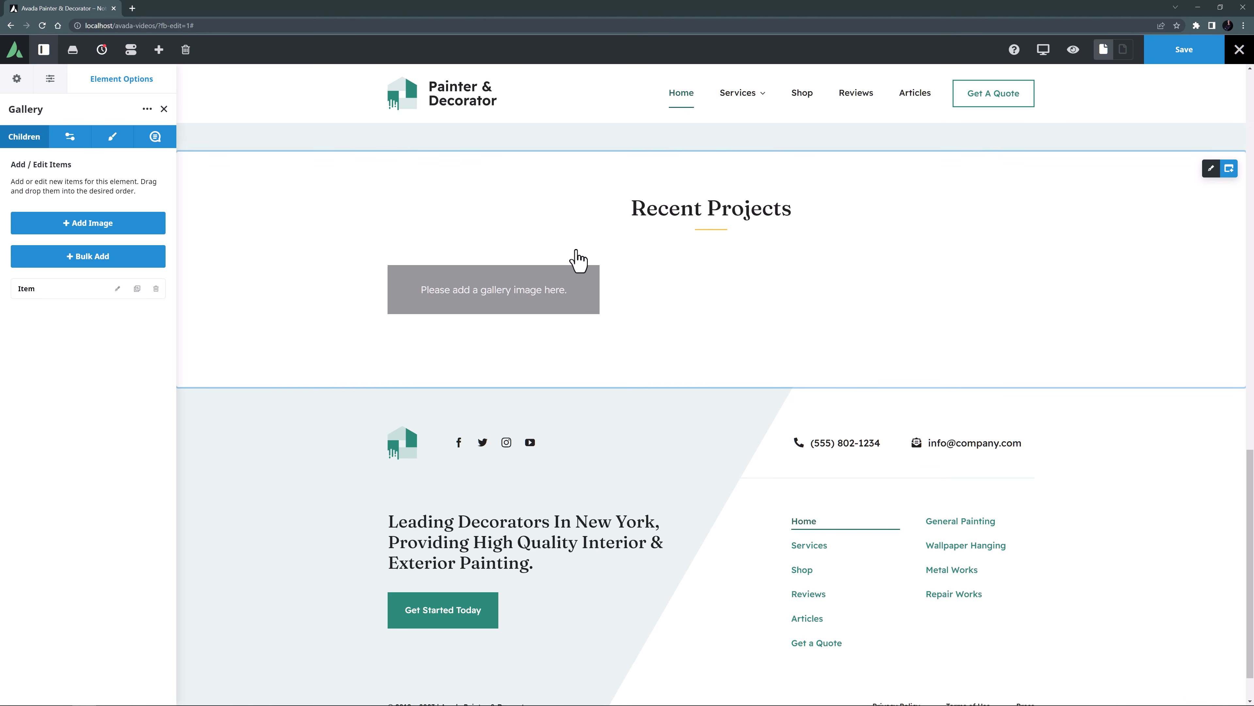
Bulk add project3.jpg, project2.jpg and project1.jpg from the media library to the gallery.
left_click(61, 259)
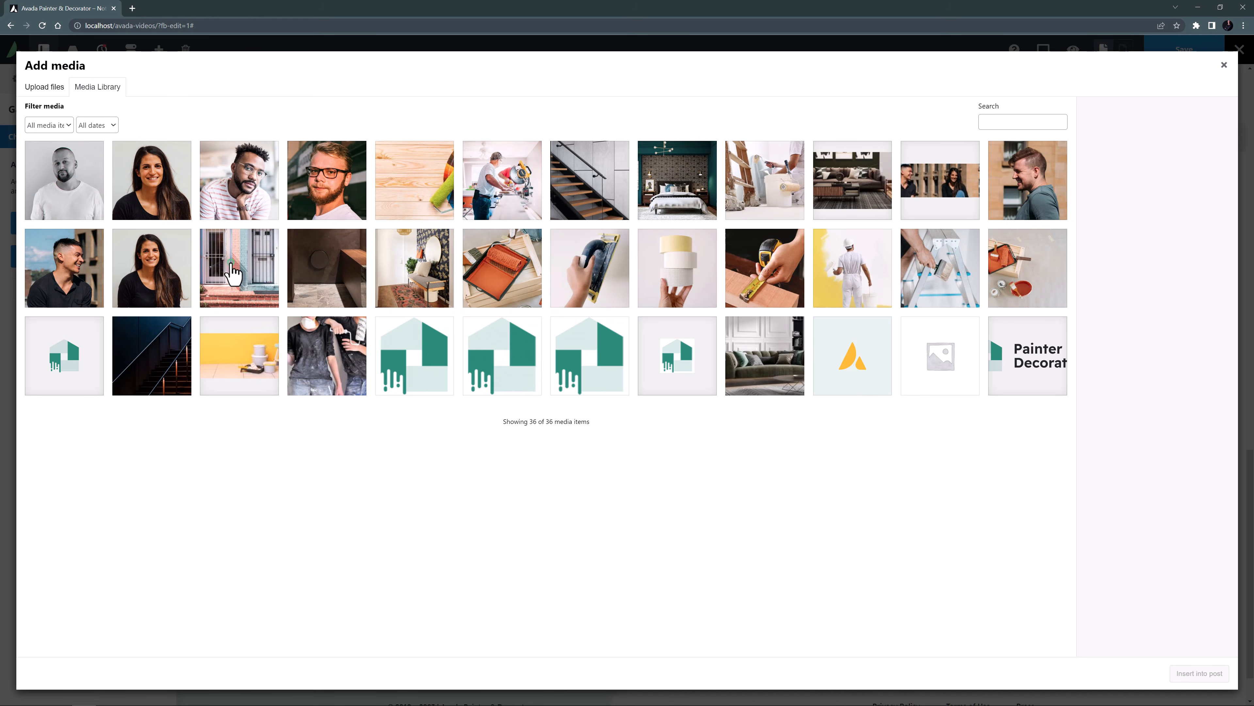
left_click(232, 272)
left_click(327, 272)
left_click(394, 272)
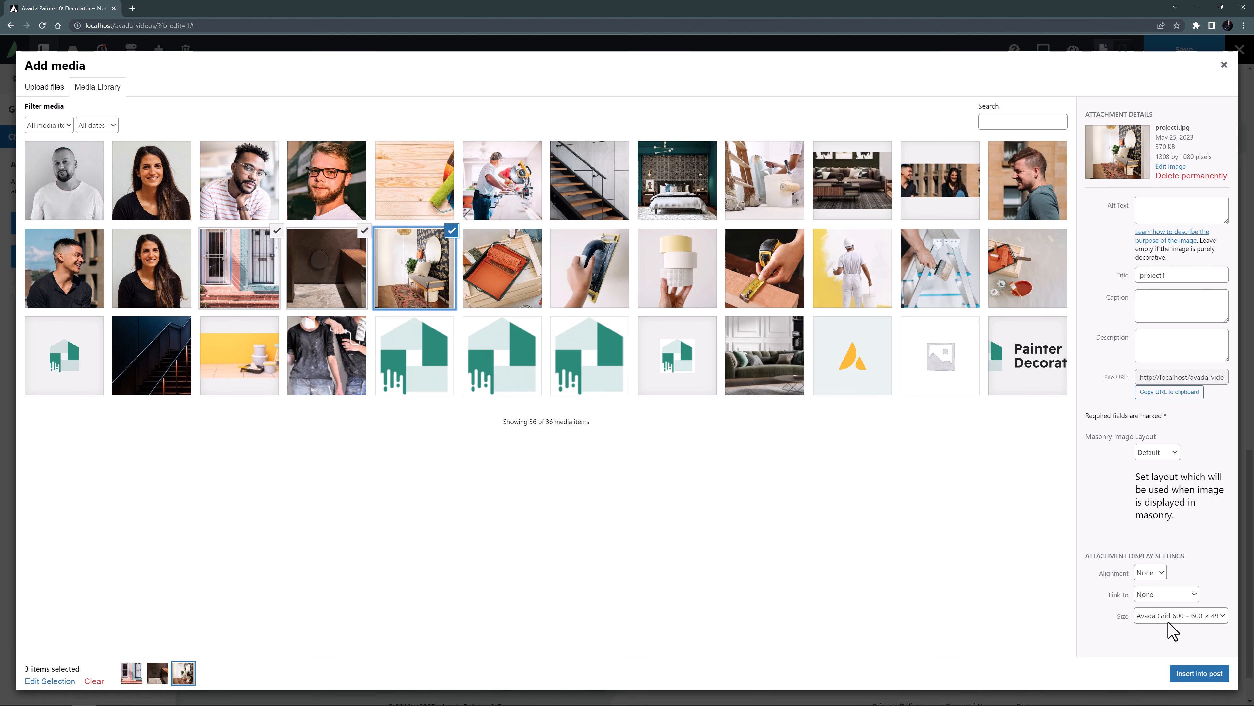
left_click(1184, 673)
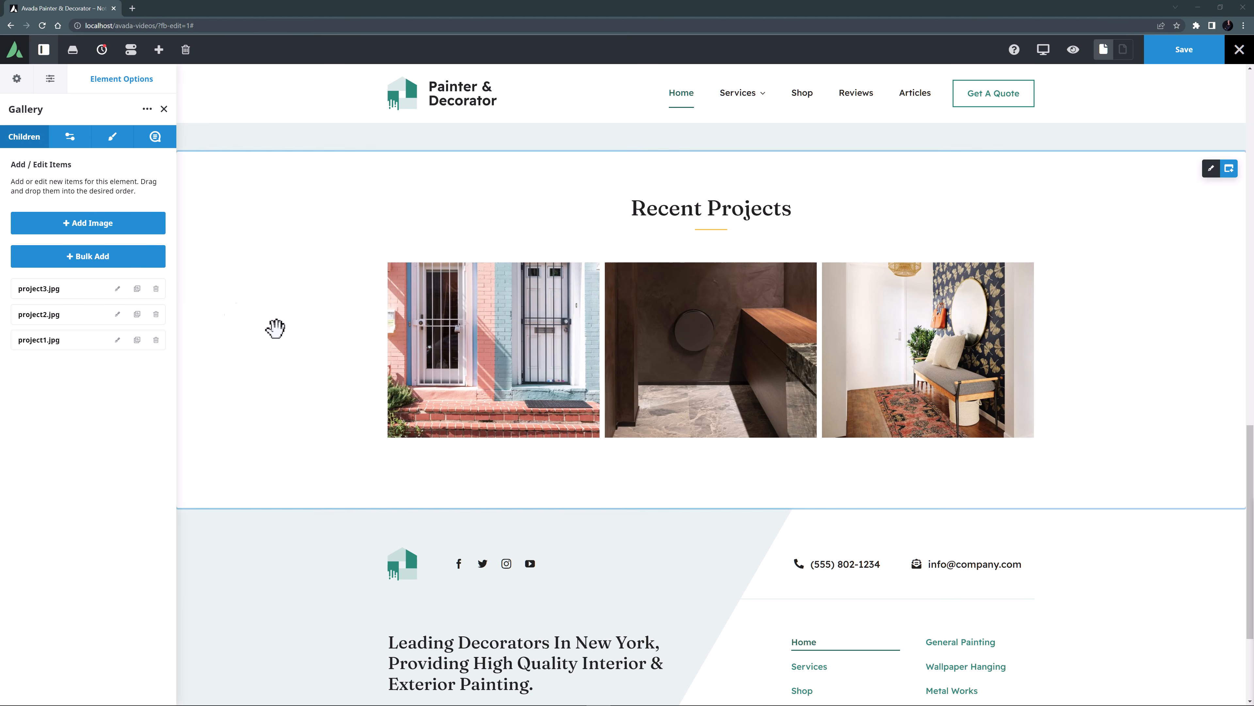
Duplicate each of the three gallery images and move the project3.jpg and project2.jpg copies to the end of the list.
left_click(137, 339)
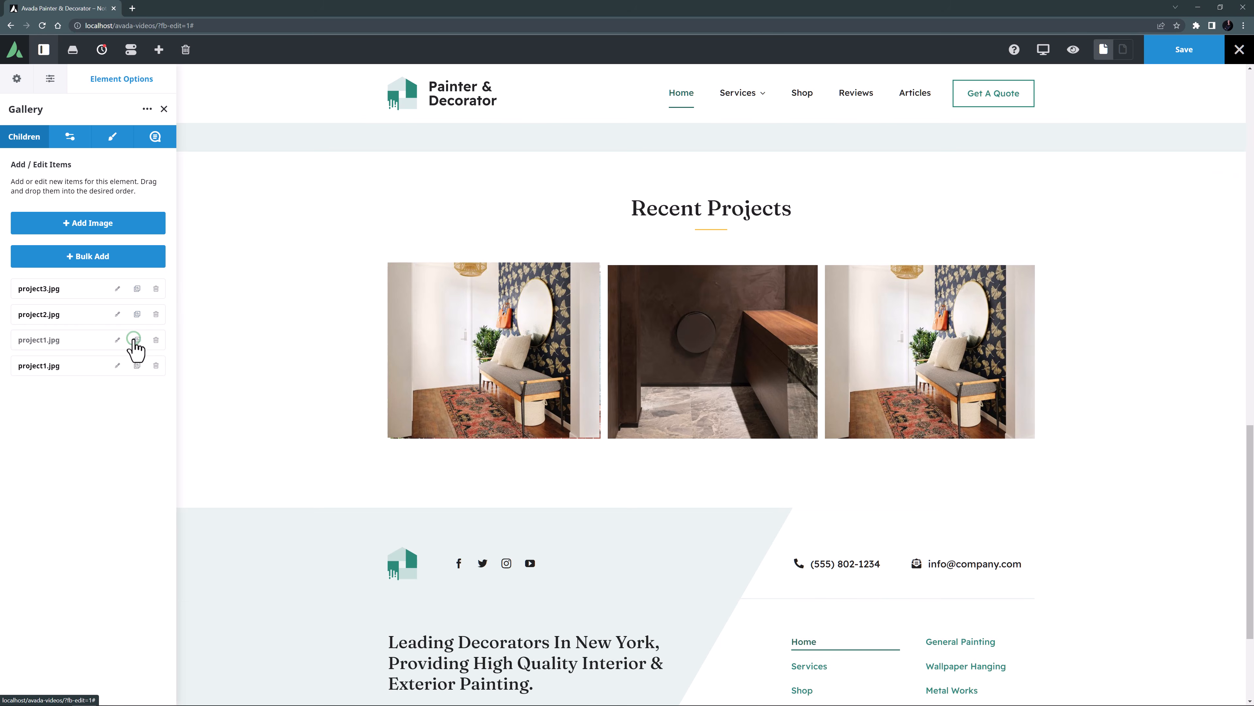
left_click(137, 288)
left_click_drag(100, 314, 92, 413)
left_click(137, 314)
left_click_drag(80, 315, 75, 432)
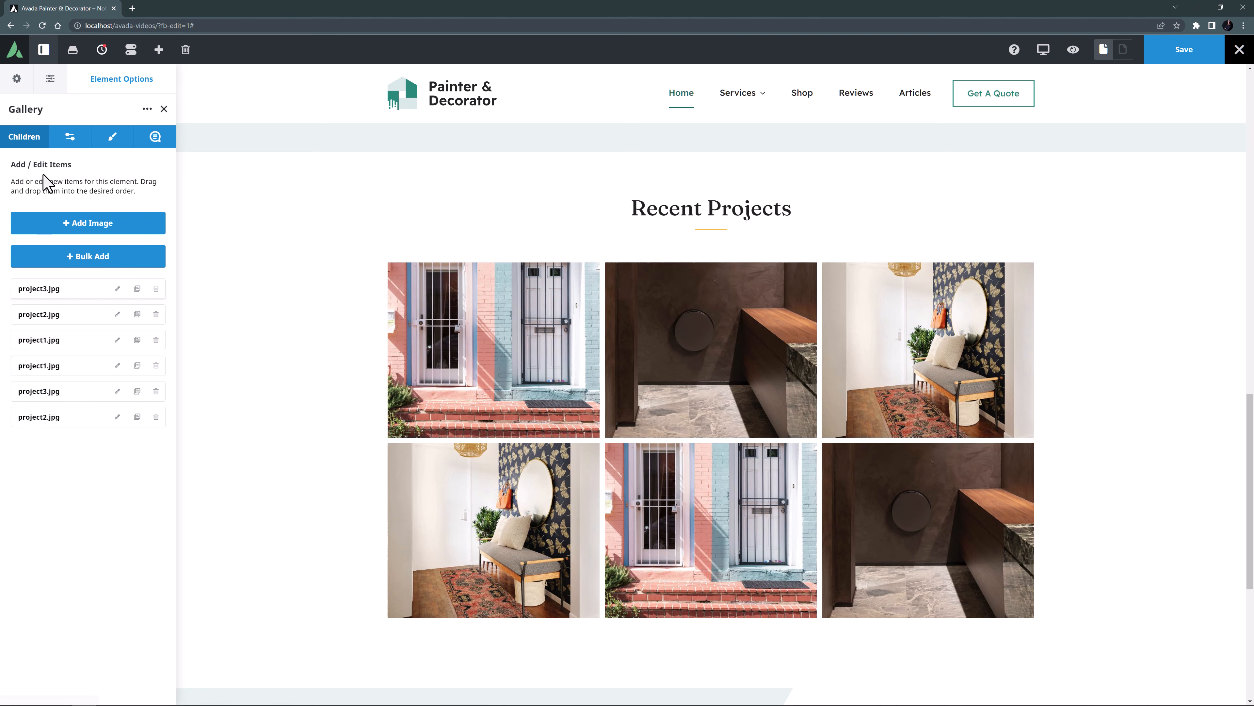
Set the gallery's number of items to 3 and its load more button text to Load More Projects.
left_click(69, 138)
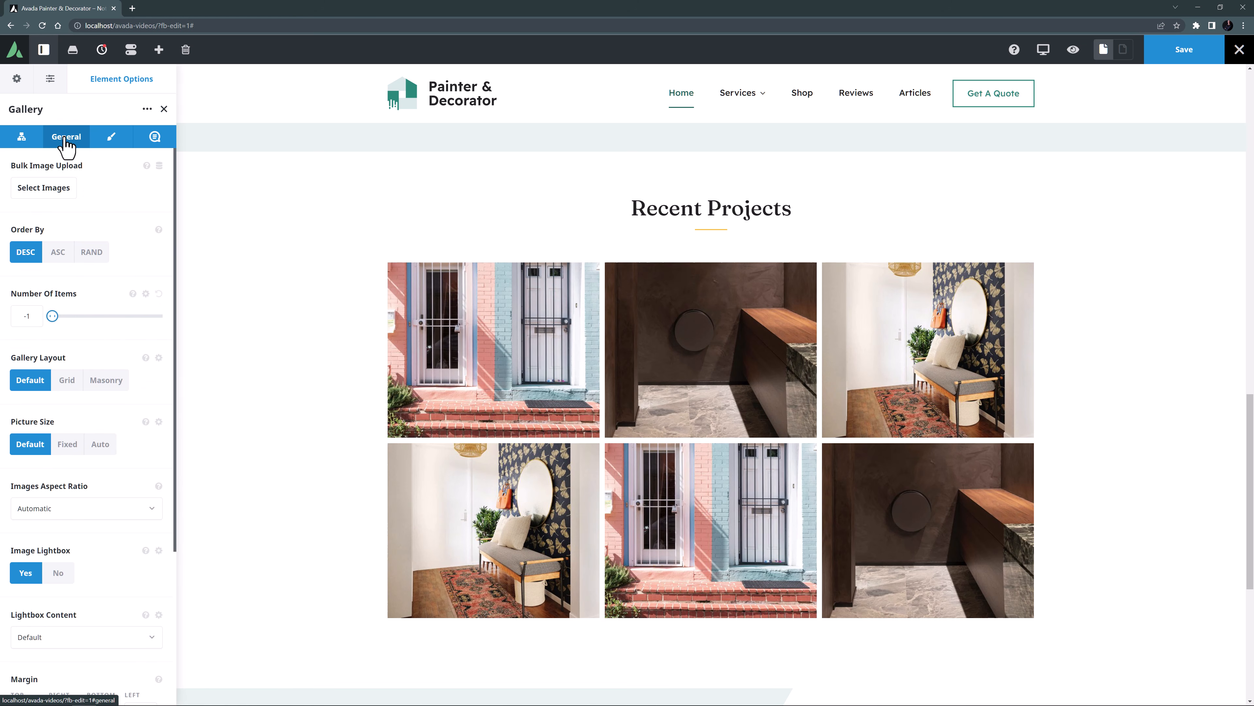
left_click_drag(14, 321, 1, 322)
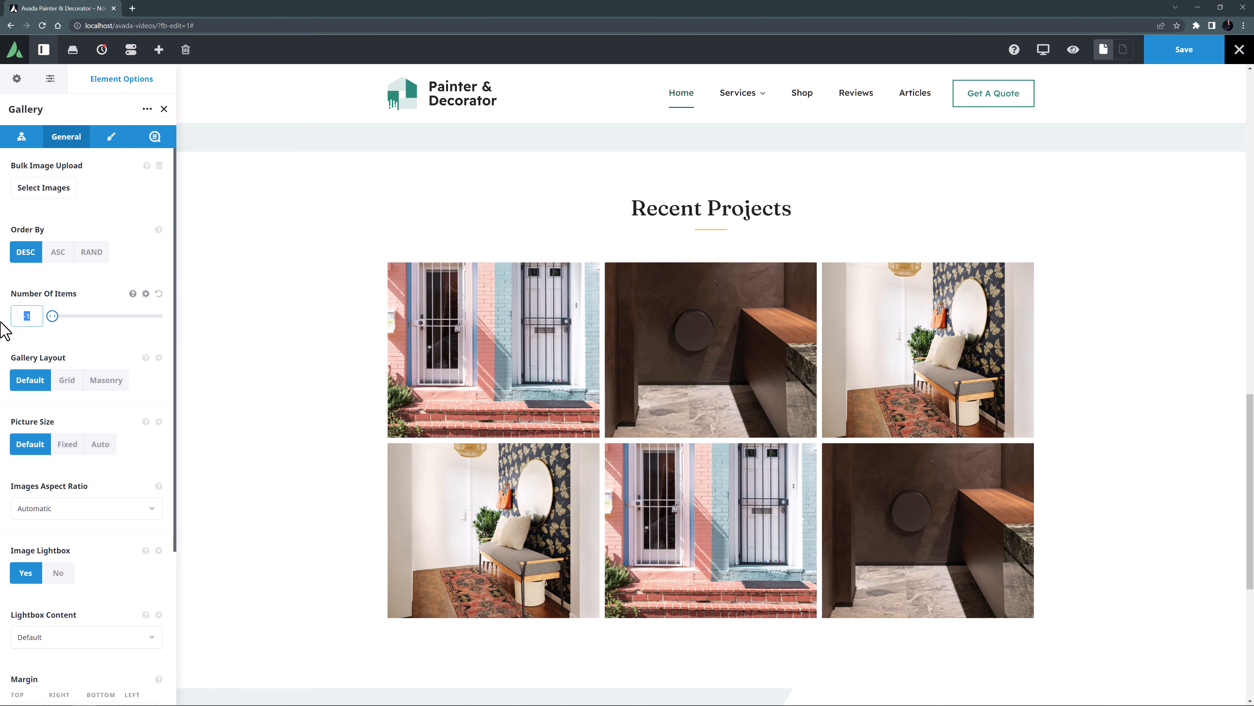
type("3")
key("Tab")
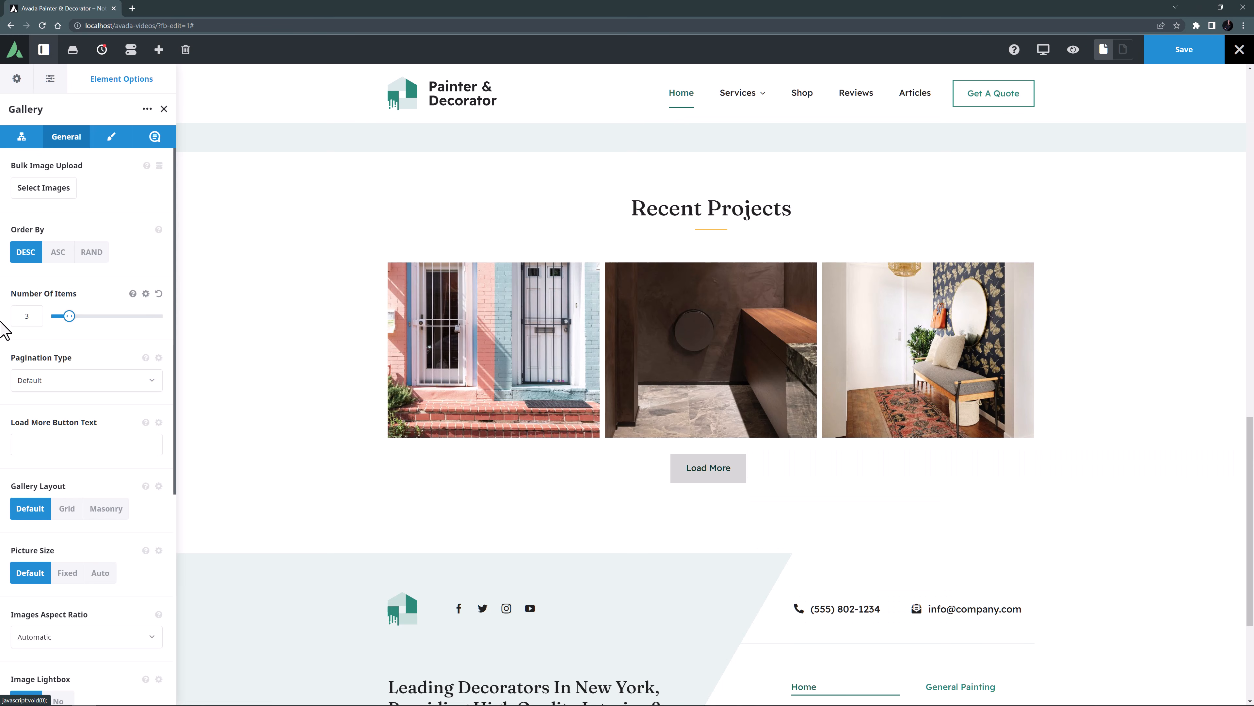
left_click(23, 444)
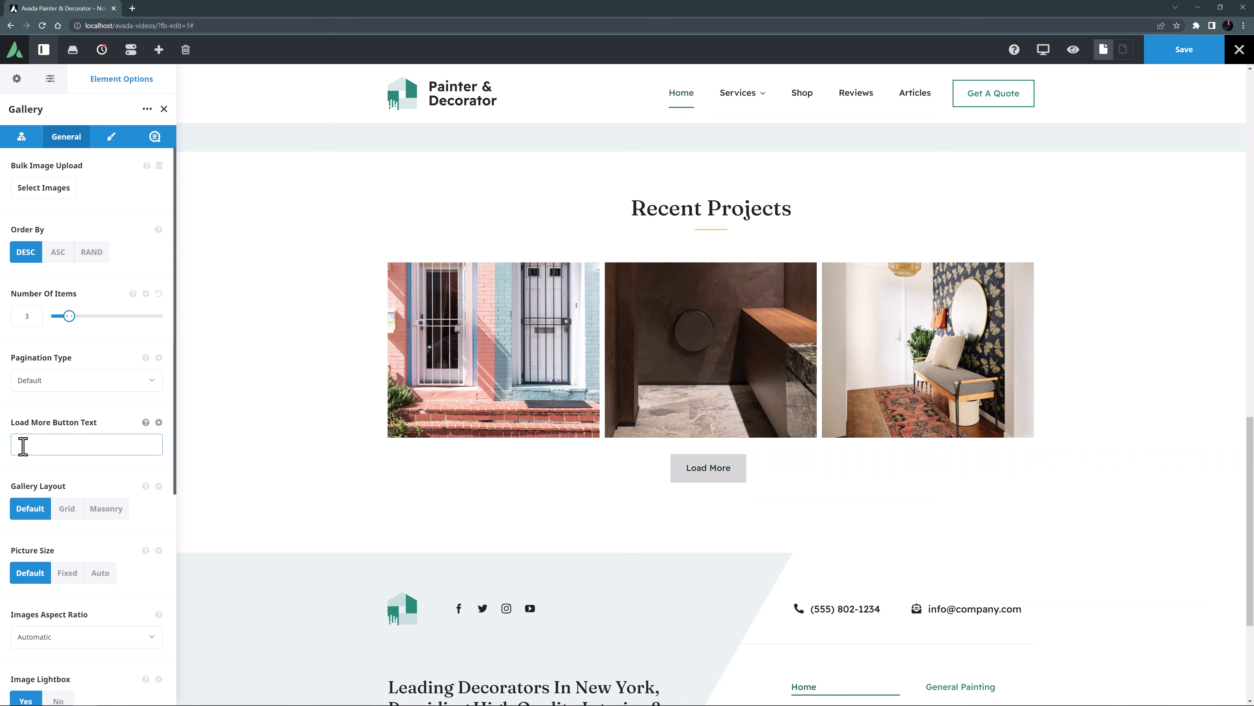
type("Load More Projects")
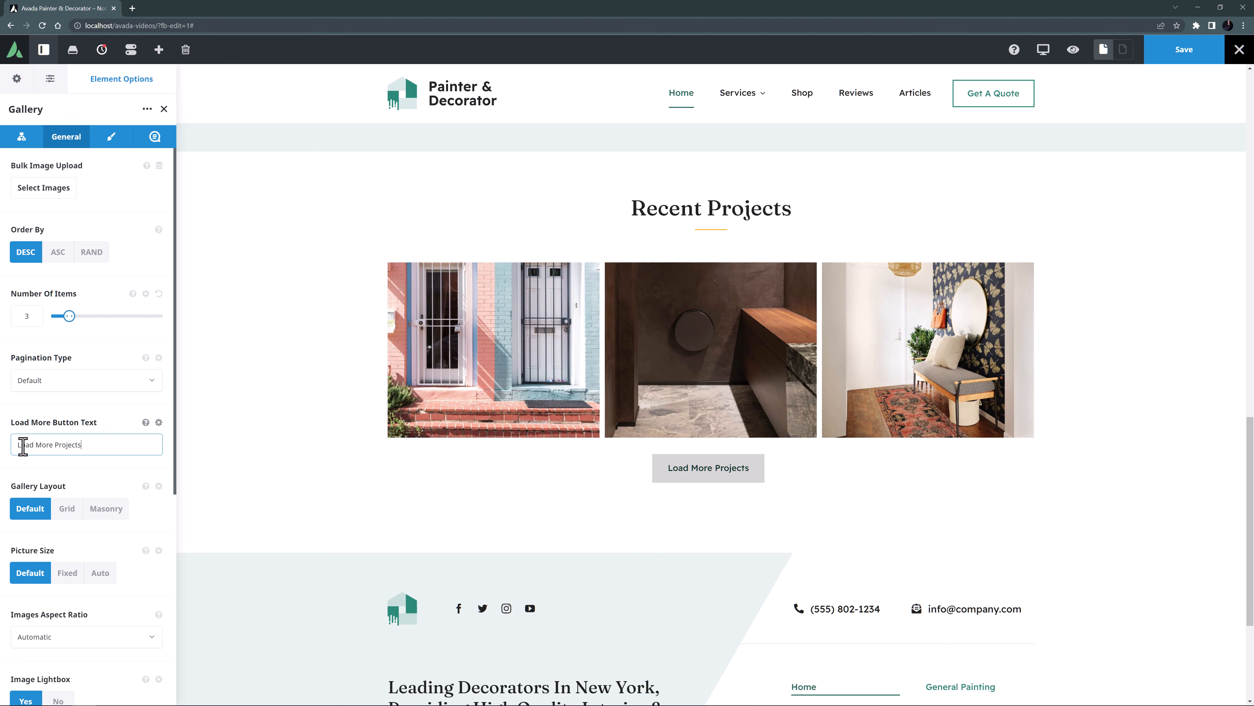
Set the gallery images' aspect ratio to 1:1.
left_click(37, 637)
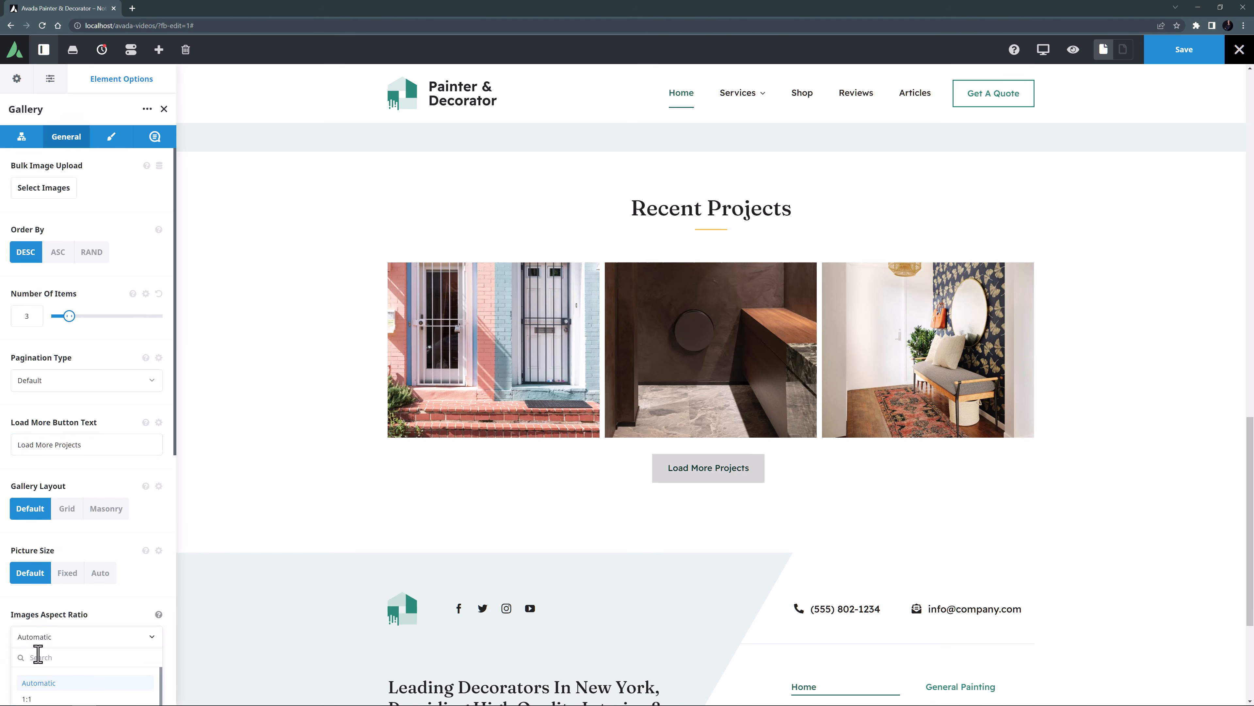
left_click(28, 698)
scroll(51, 571, "down", 8)
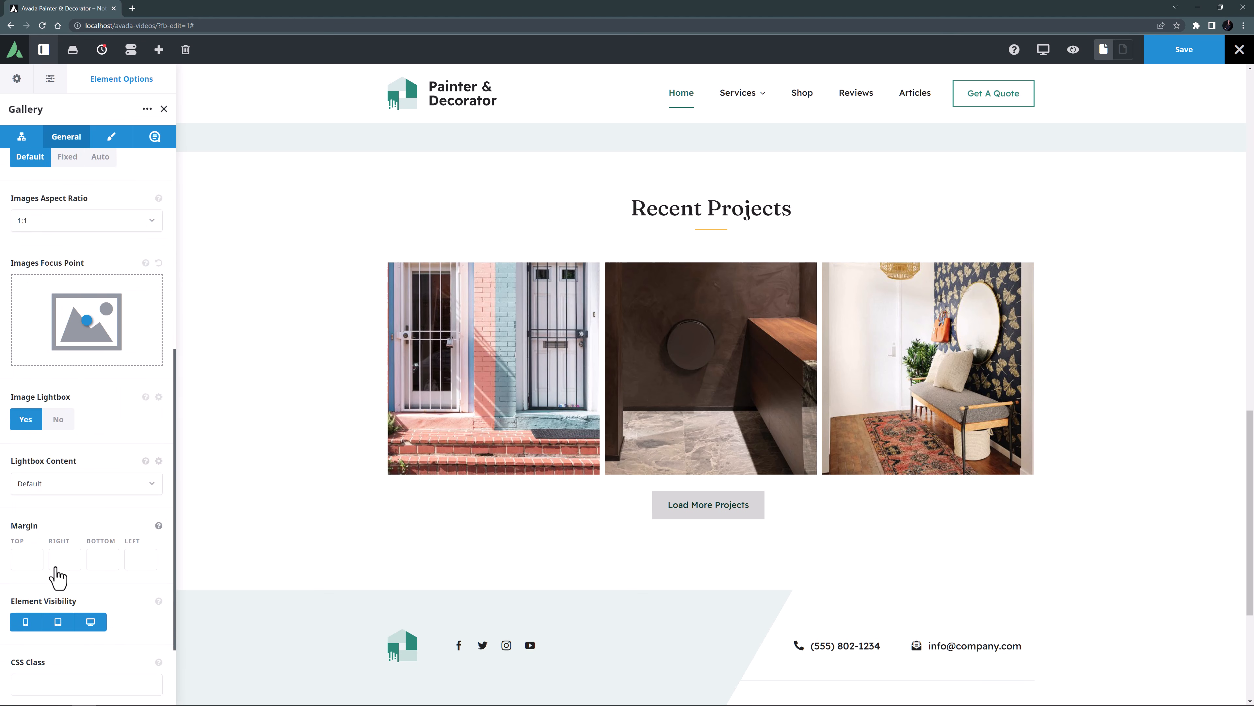
scroll(57, 576, "down", 1)
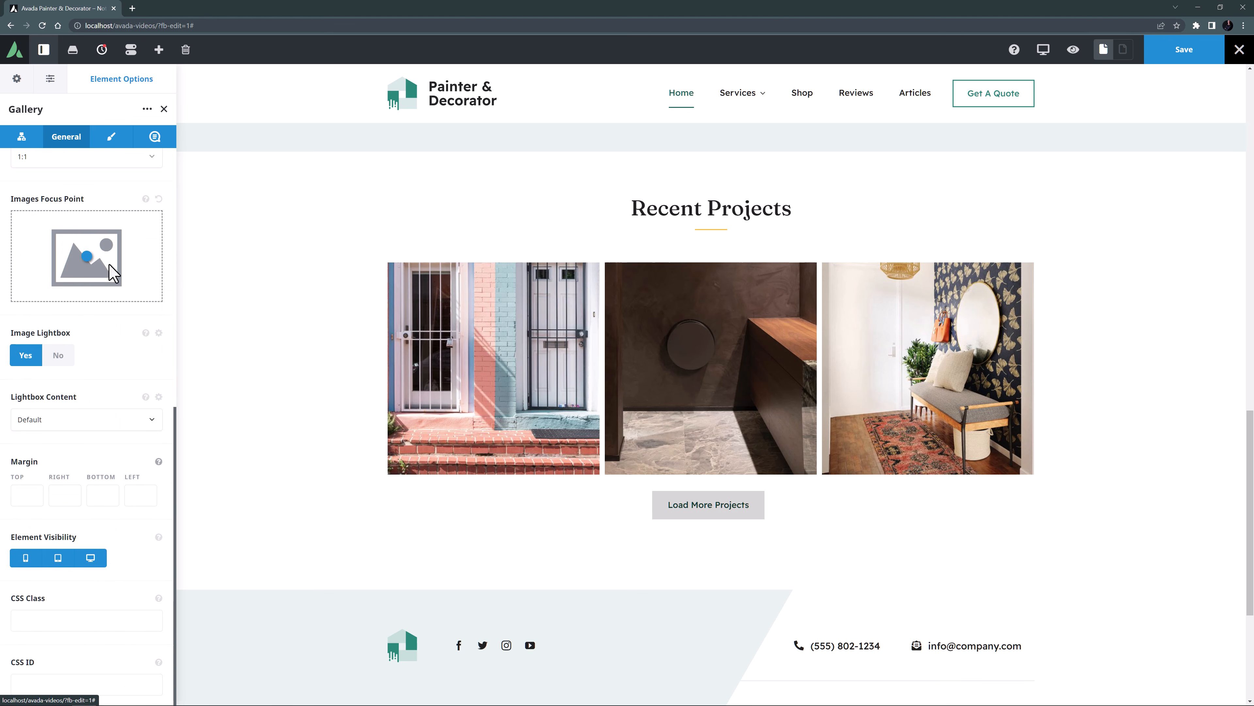
Set the gallery's column spacing to 40.
left_click(112, 143)
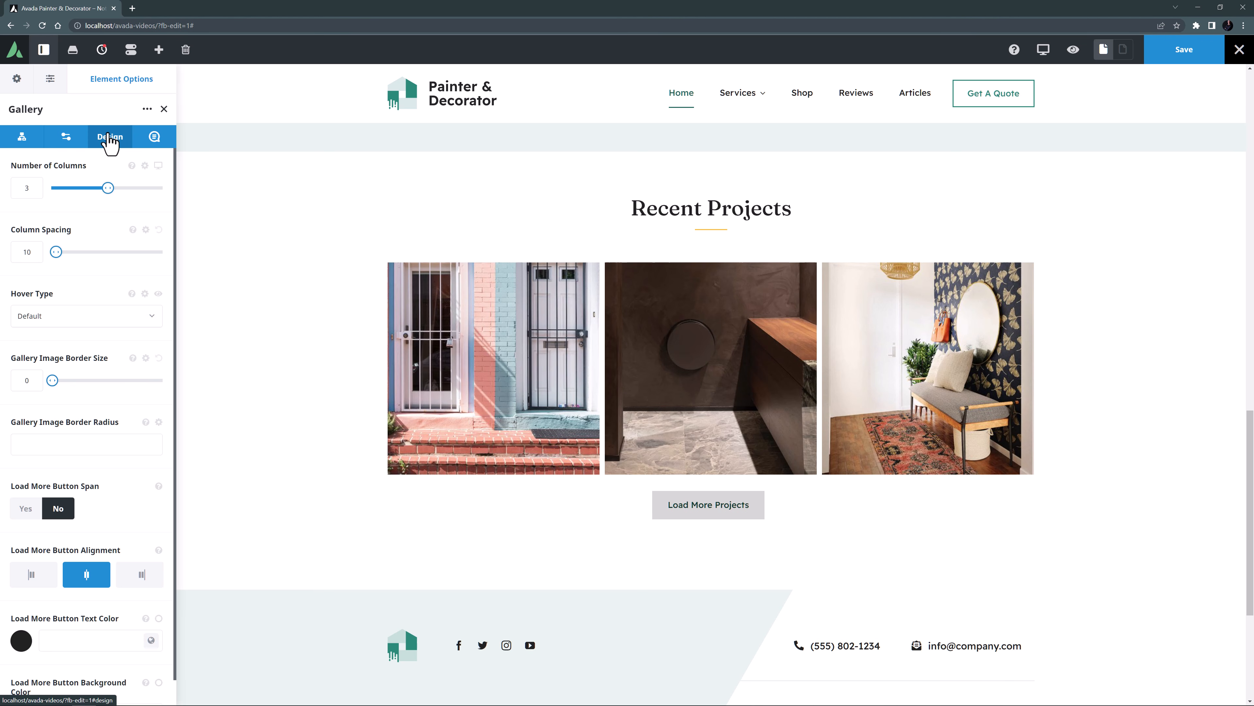
double_click(28, 253)
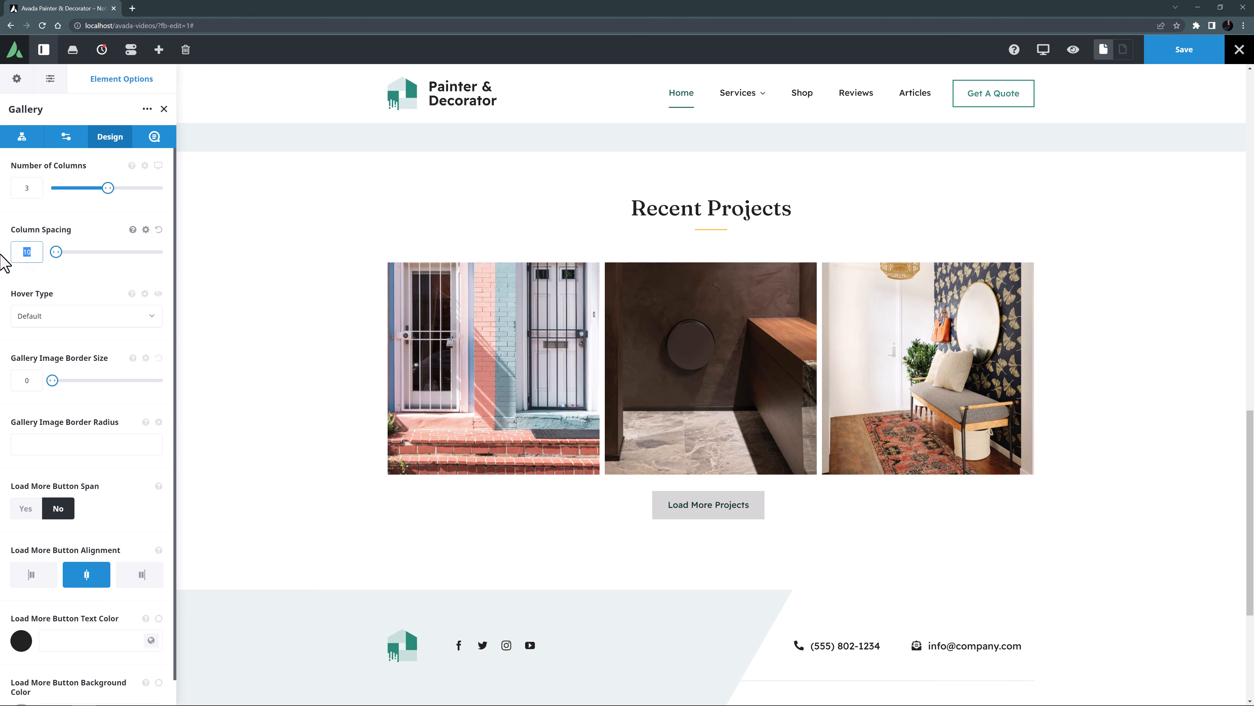
key("Tab")
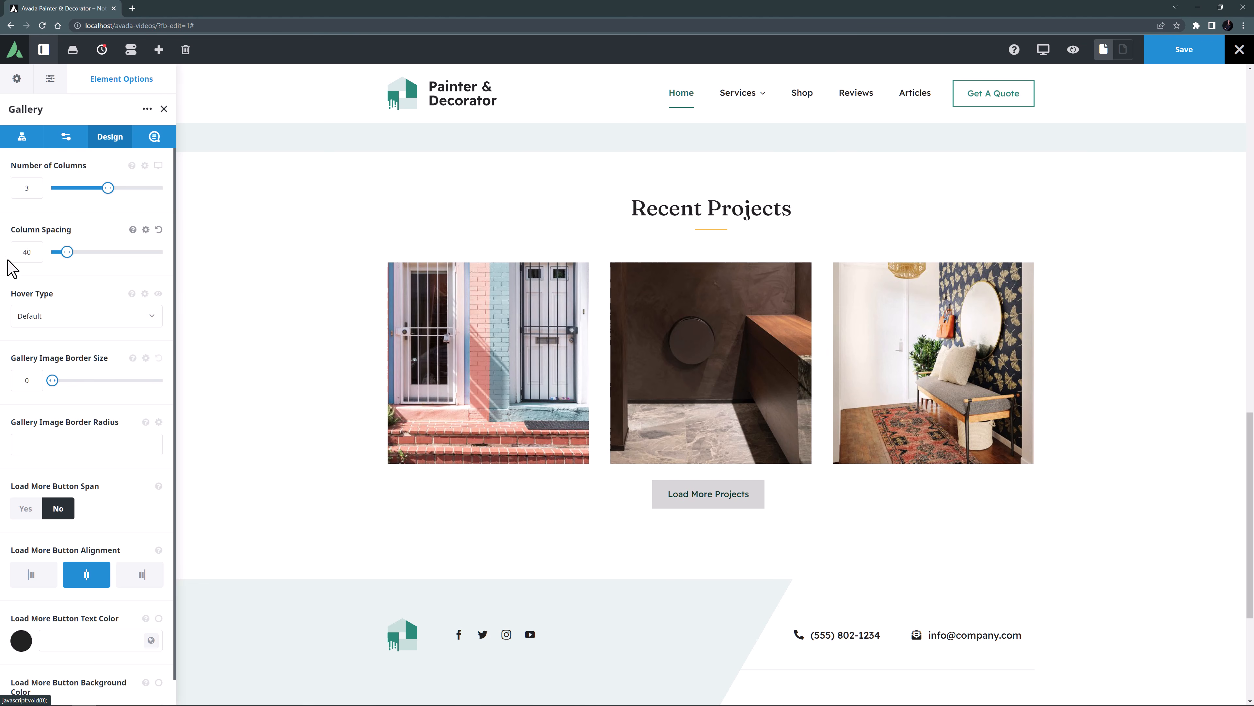
Set the load more button's text color to global Color 1 and its background color to global Color 5.
scroll(11, 277, "down", 1)
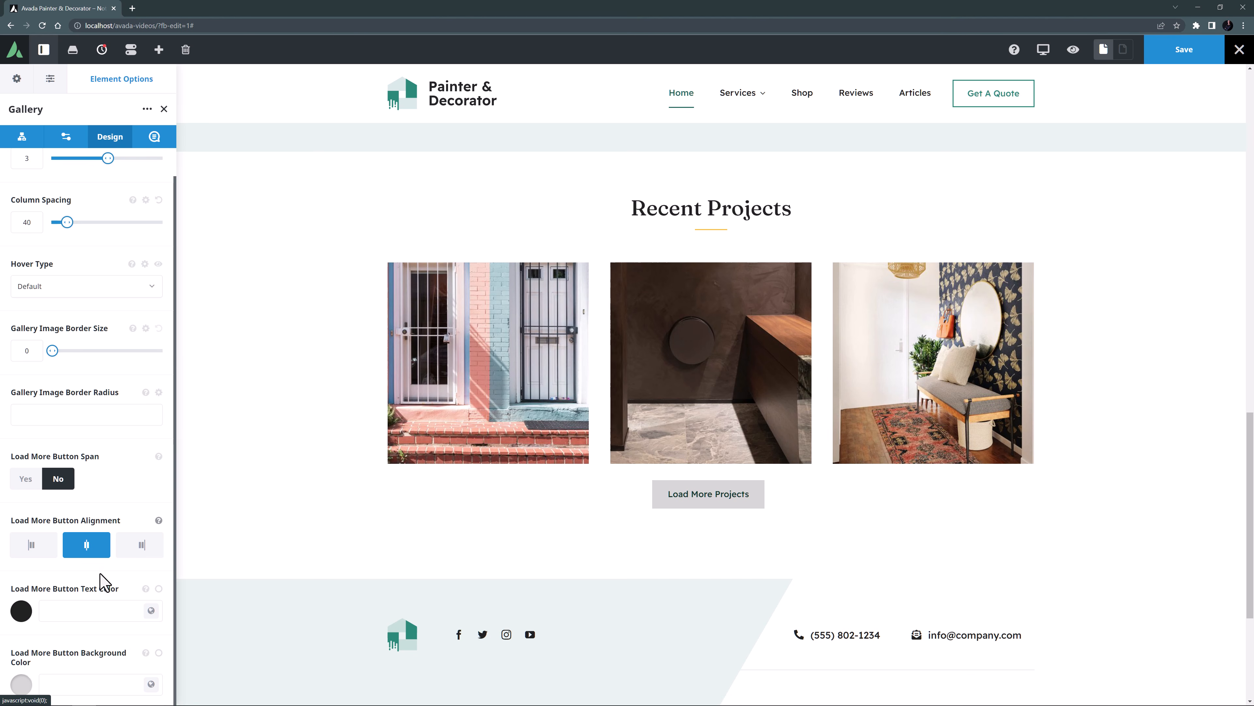
left_click(151, 610)
left_click(23, 653)
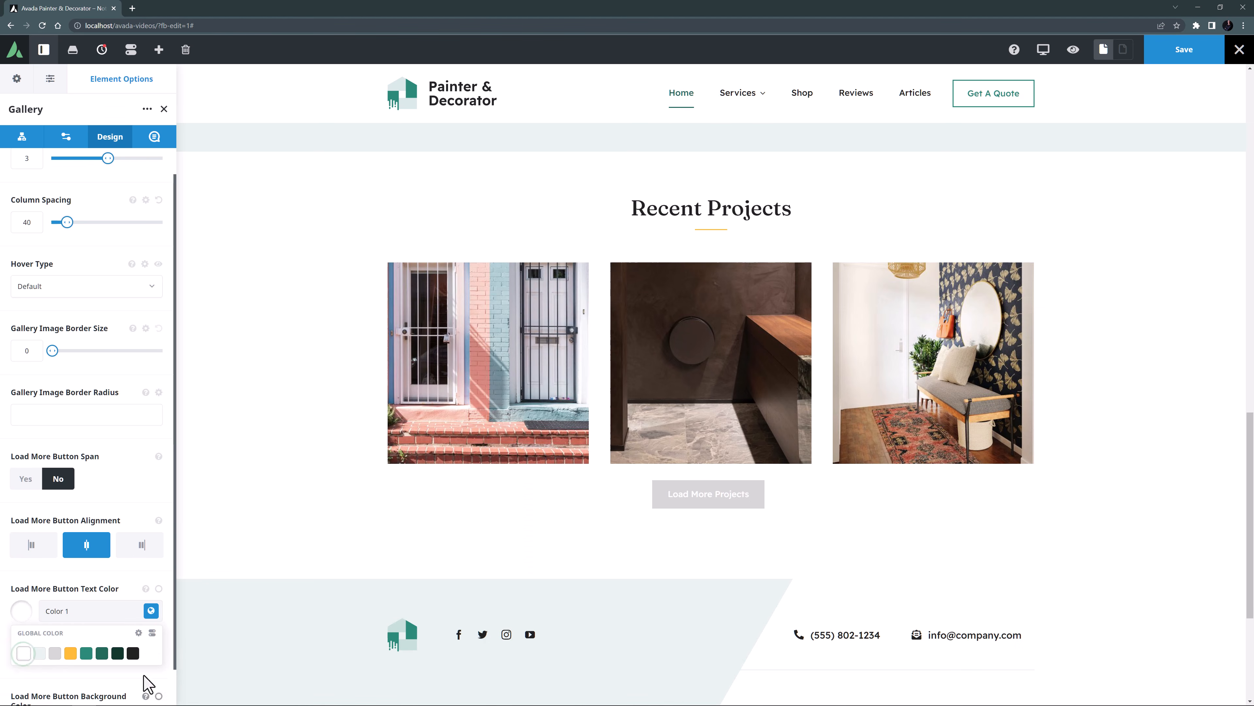
left_click(151, 683)
left_click(86, 683)
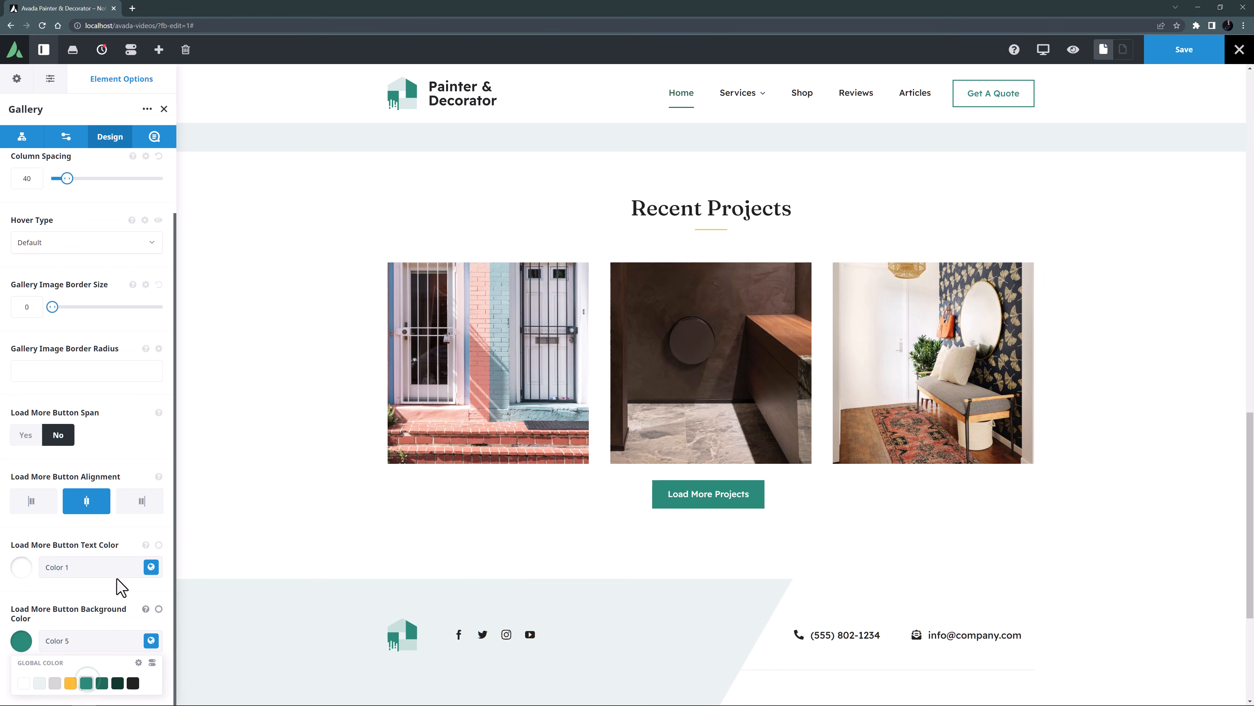
Apply the Resa caption style to the gallery and set the image title heading tag to H3.
left_click(154, 139)
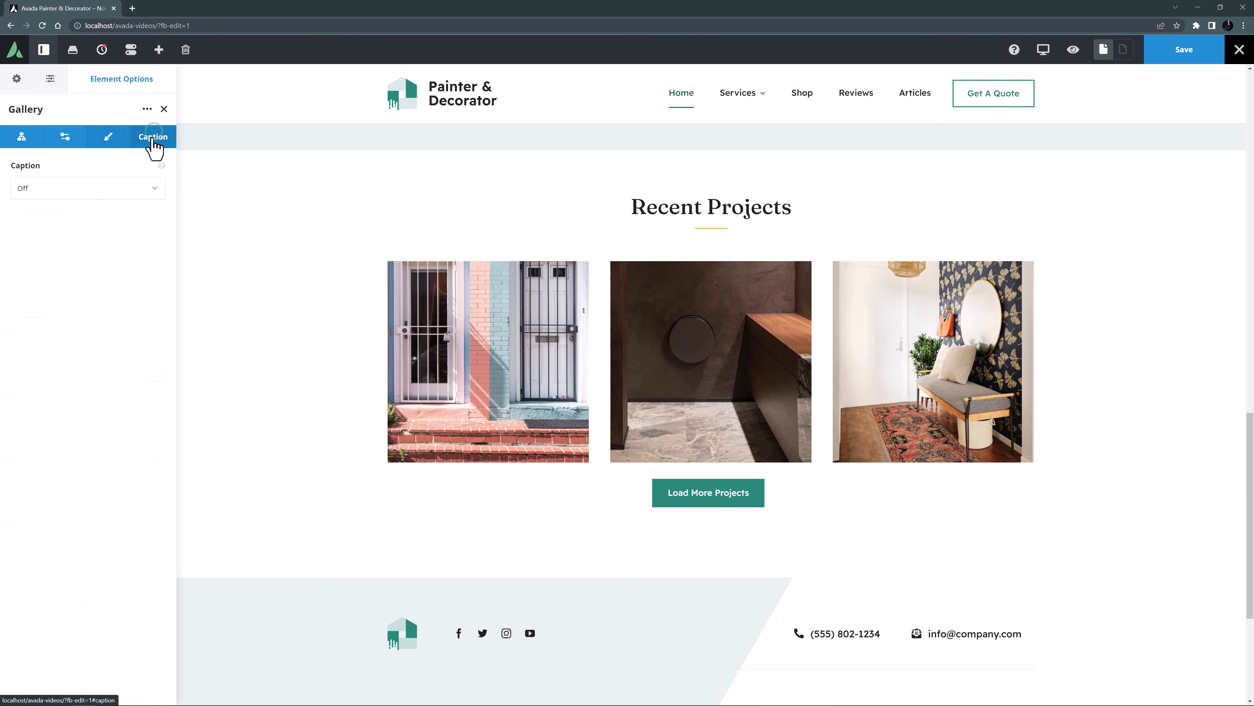
left_click(89, 188)
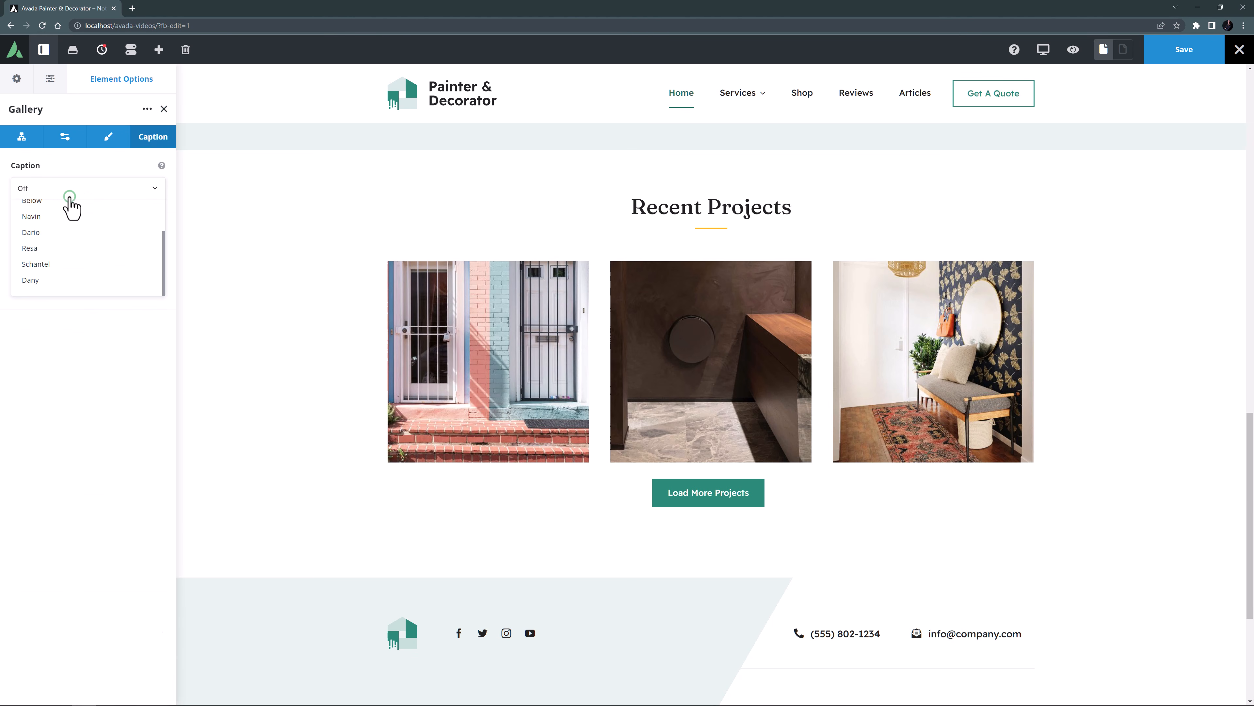
left_click(75, 249)
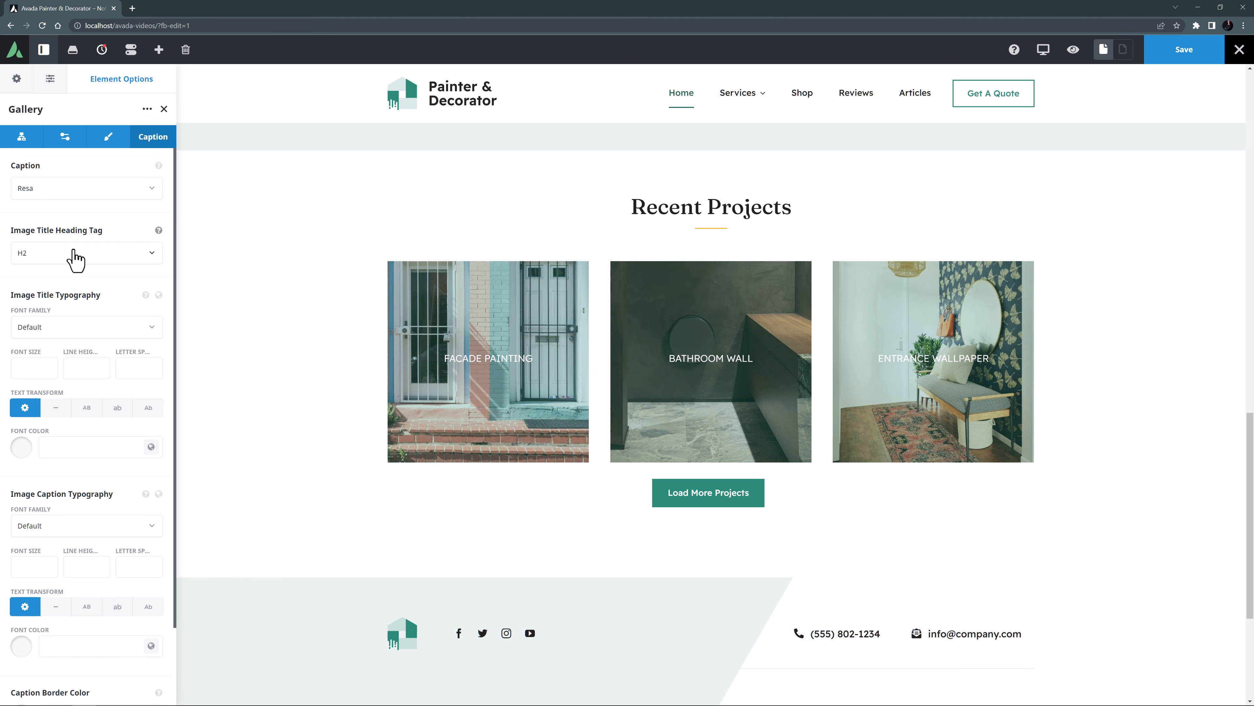
left_click(75, 258)
left_click(59, 318)
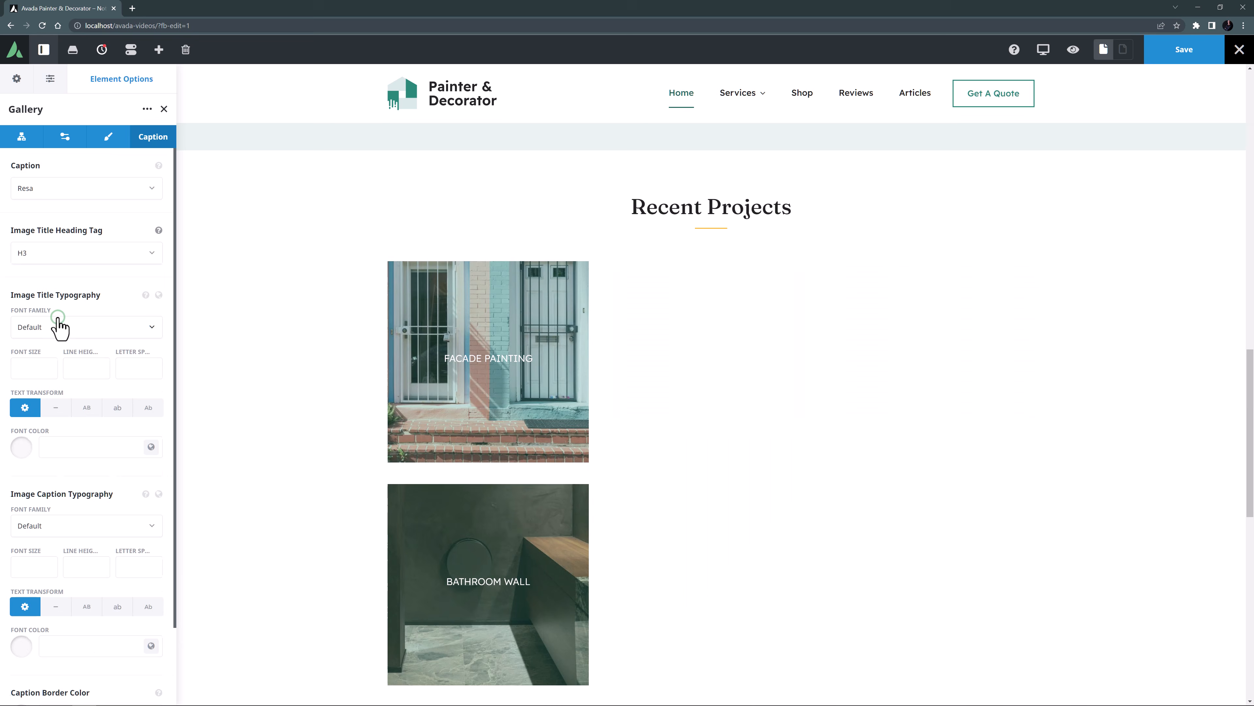
Give the image titles the global Headings typography with a 26px font size and global Color 1 as font color.
left_click(158, 295)
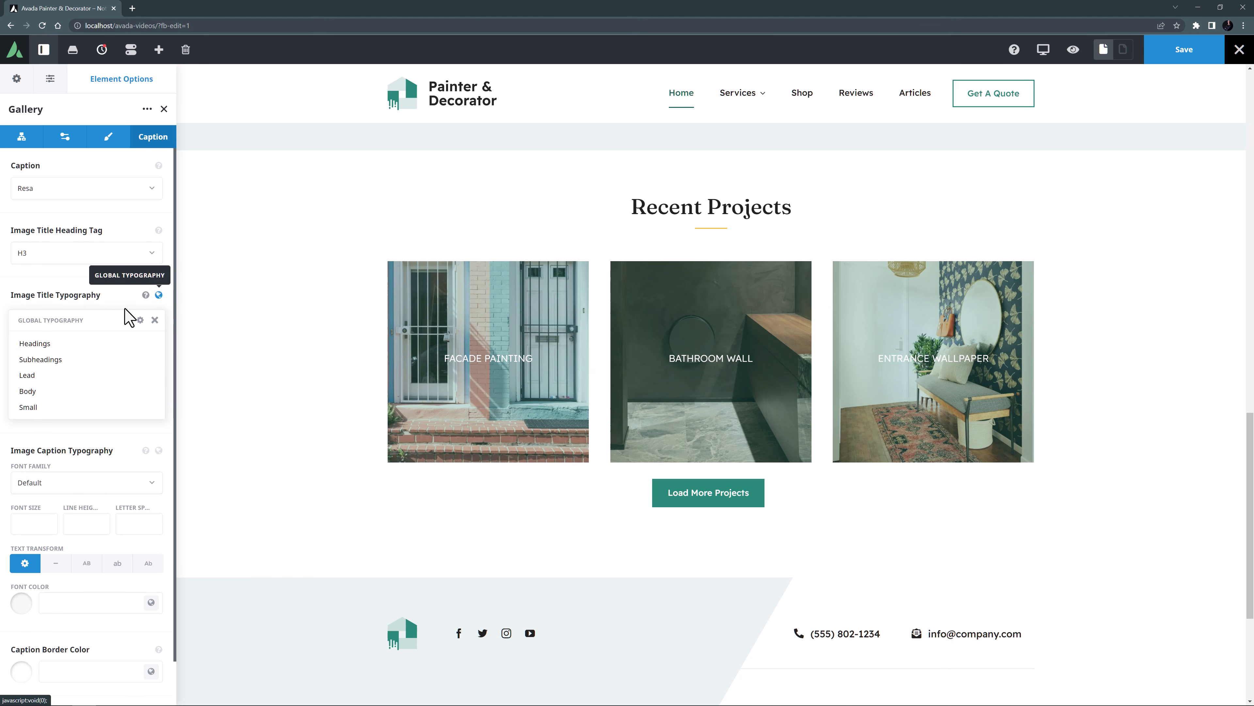
left_click(40, 348)
left_click_drag(34, 367, 3, 370)
type("26px")
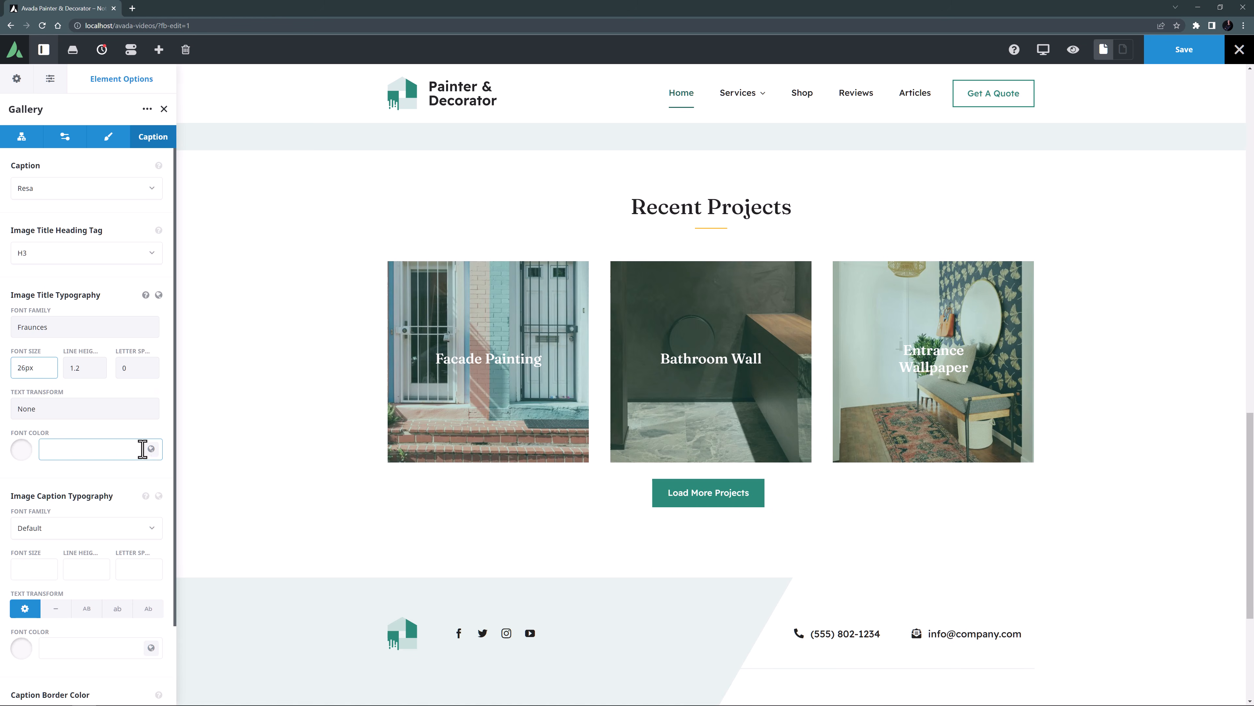
left_click(151, 449)
left_click(23, 492)
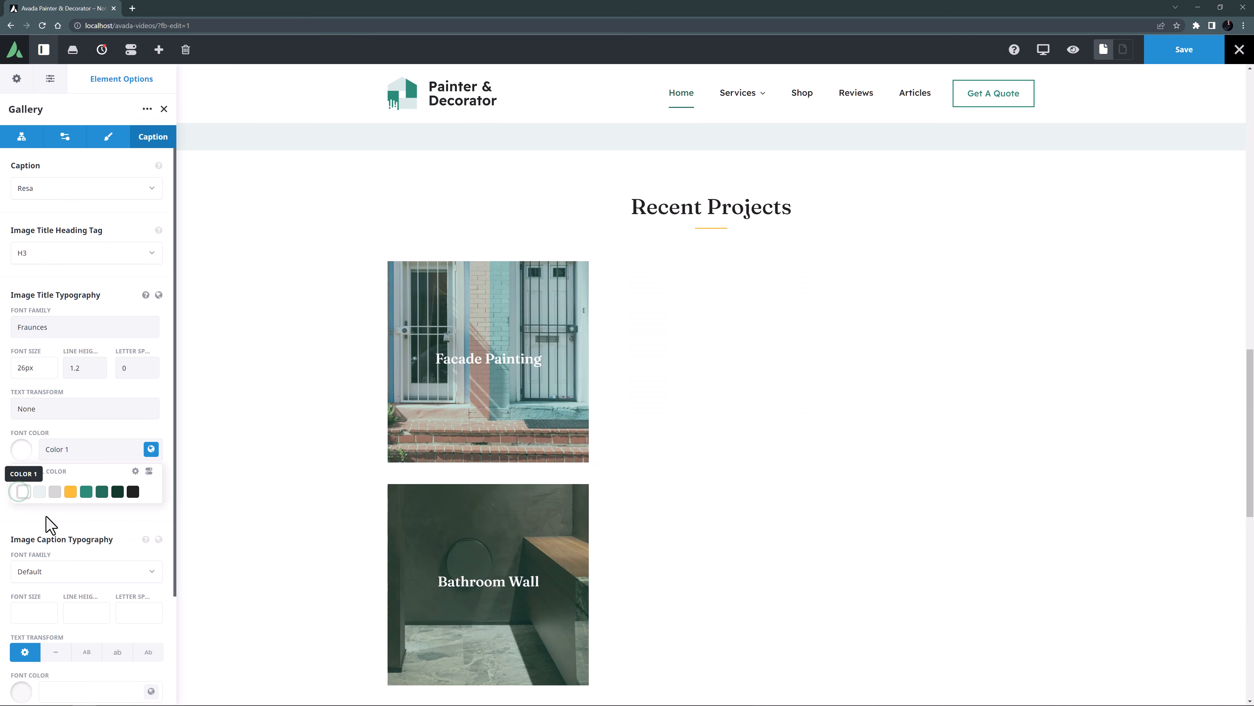
left_click(119, 529)
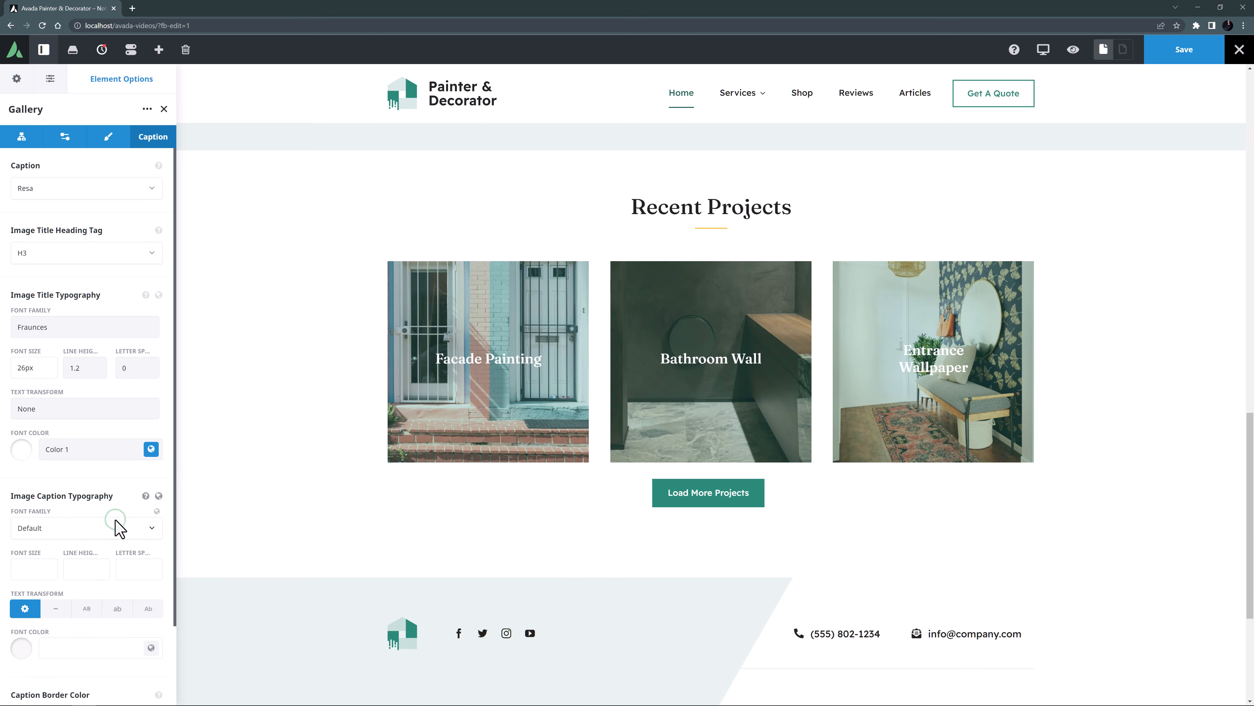
Give the gallery's image captions the global Subheadings typography with global Color 1 as font color.
left_click(158, 495)
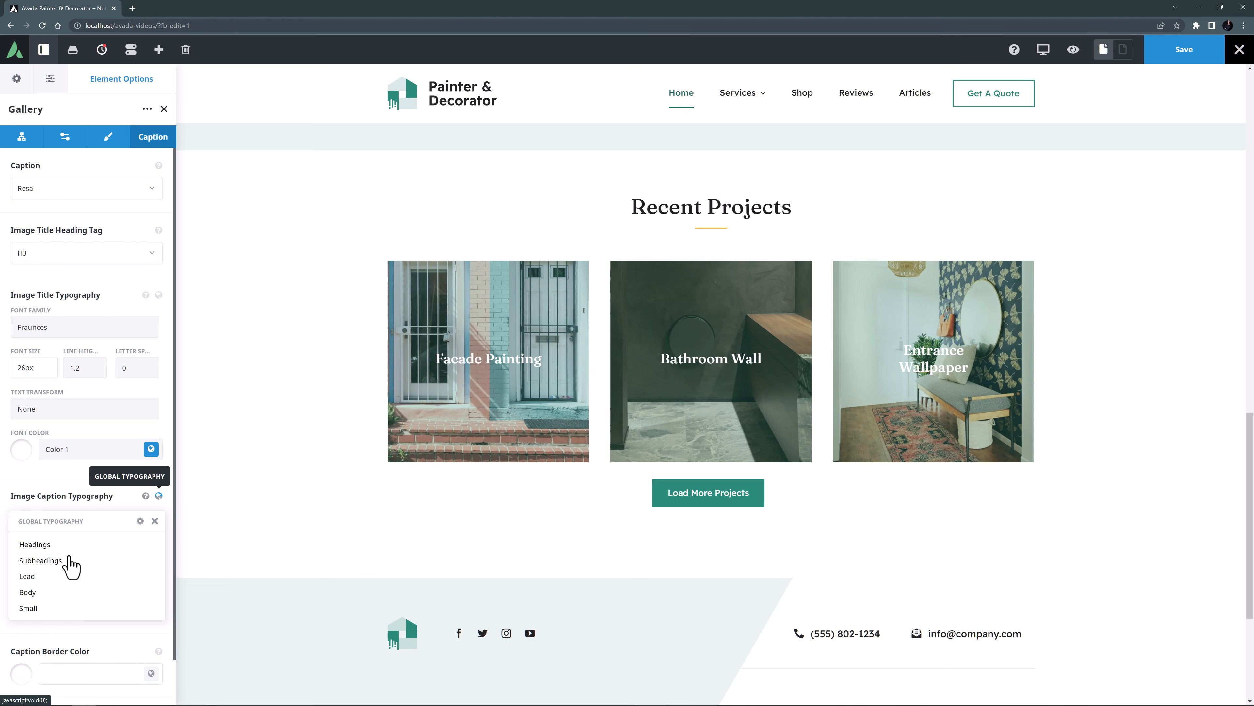
left_click(61, 560)
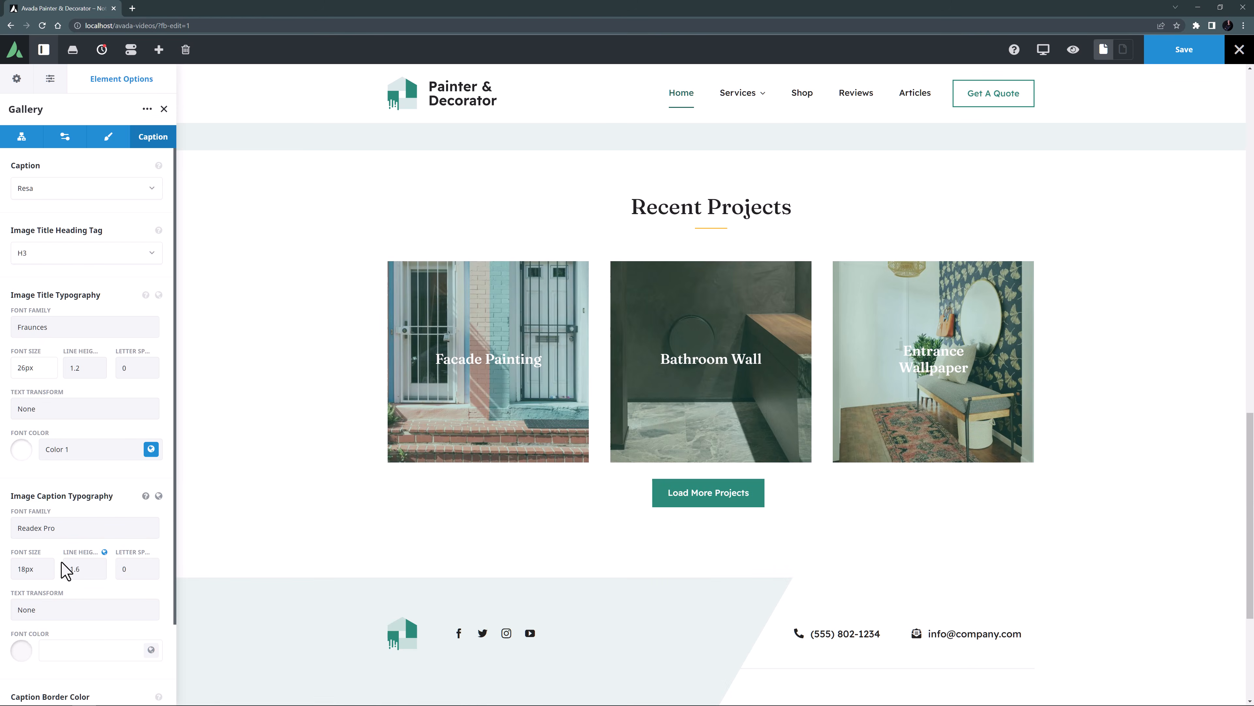
left_click(152, 650)
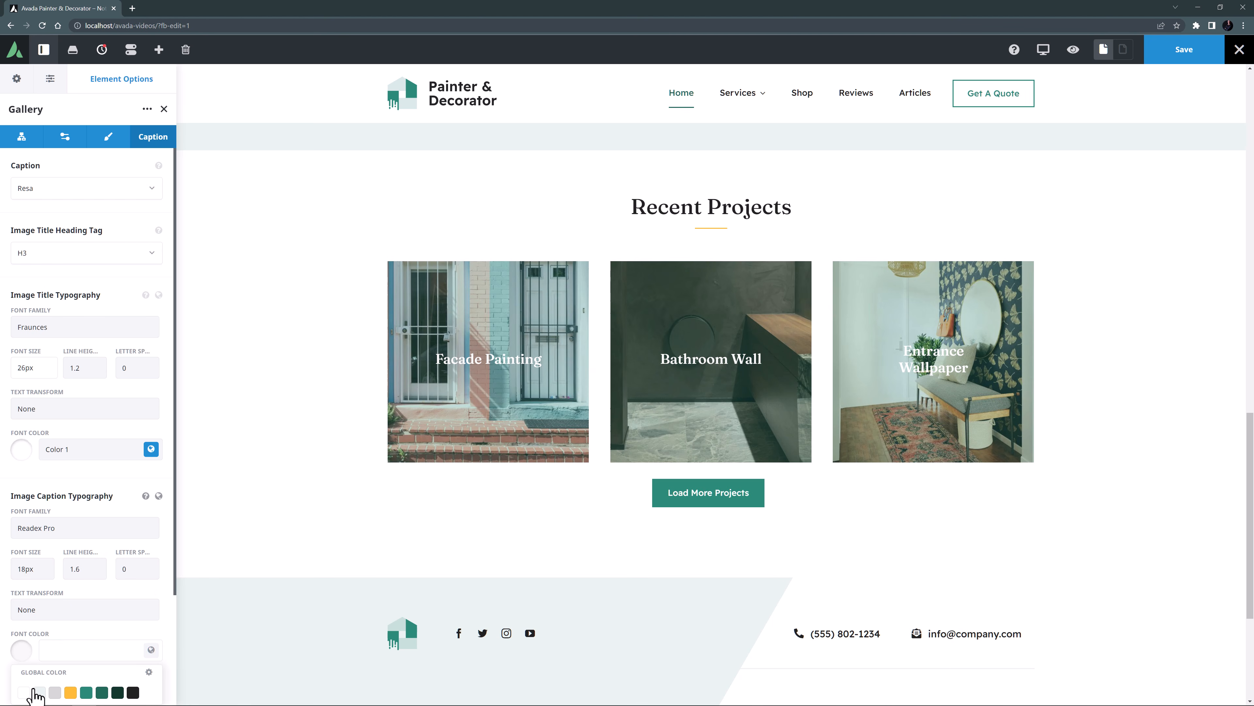
left_click(23, 692)
Set the gallery's image overlay color to global Color 8.
scroll(67, 628, "down", 3)
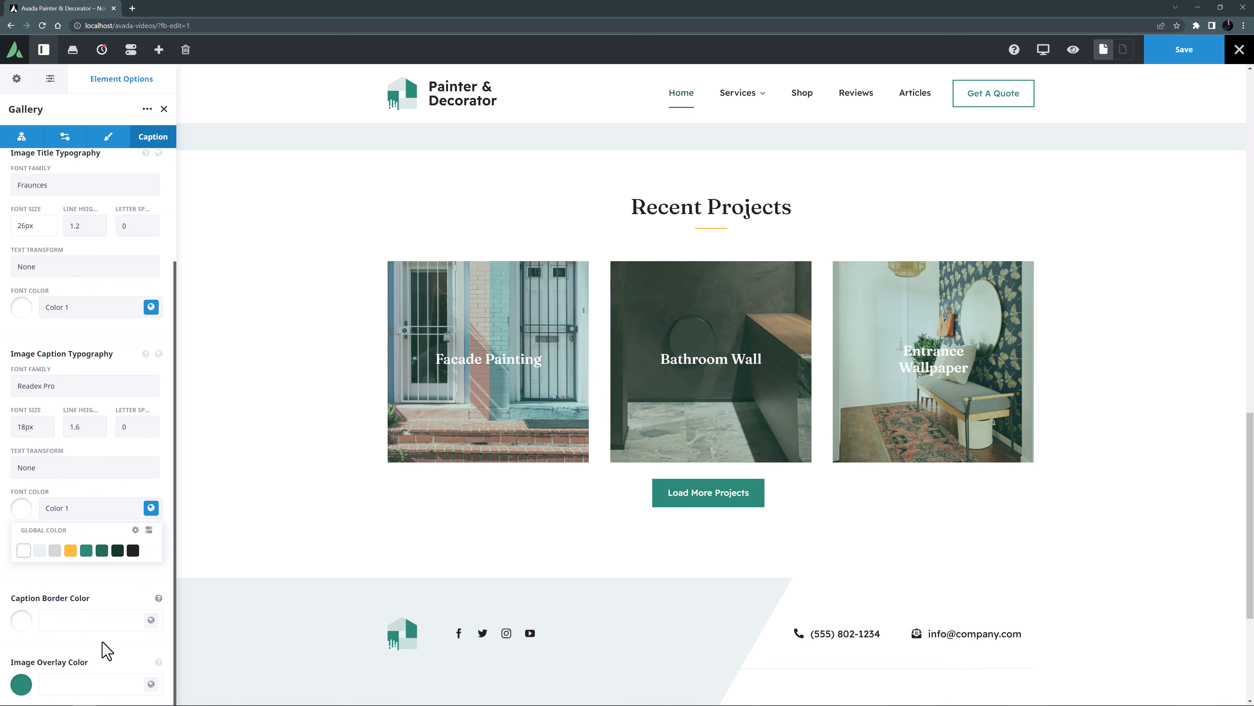
left_click(150, 683)
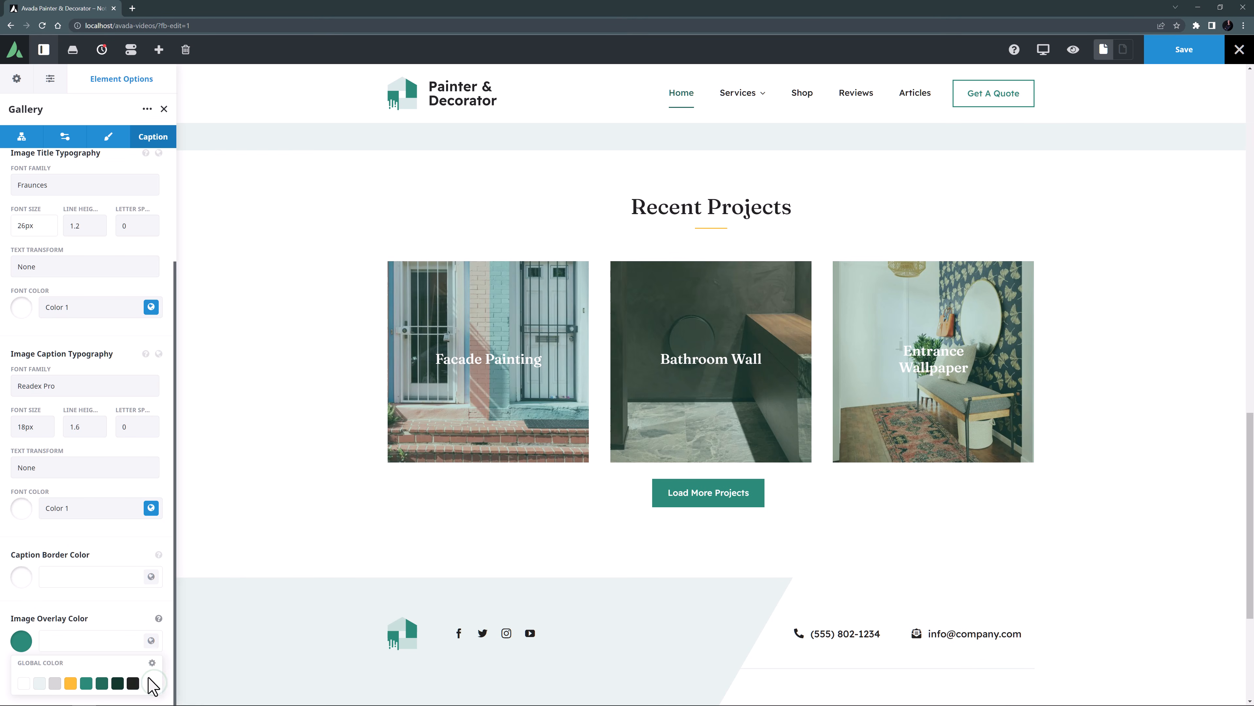
left_click(134, 682)
left_click(128, 609)
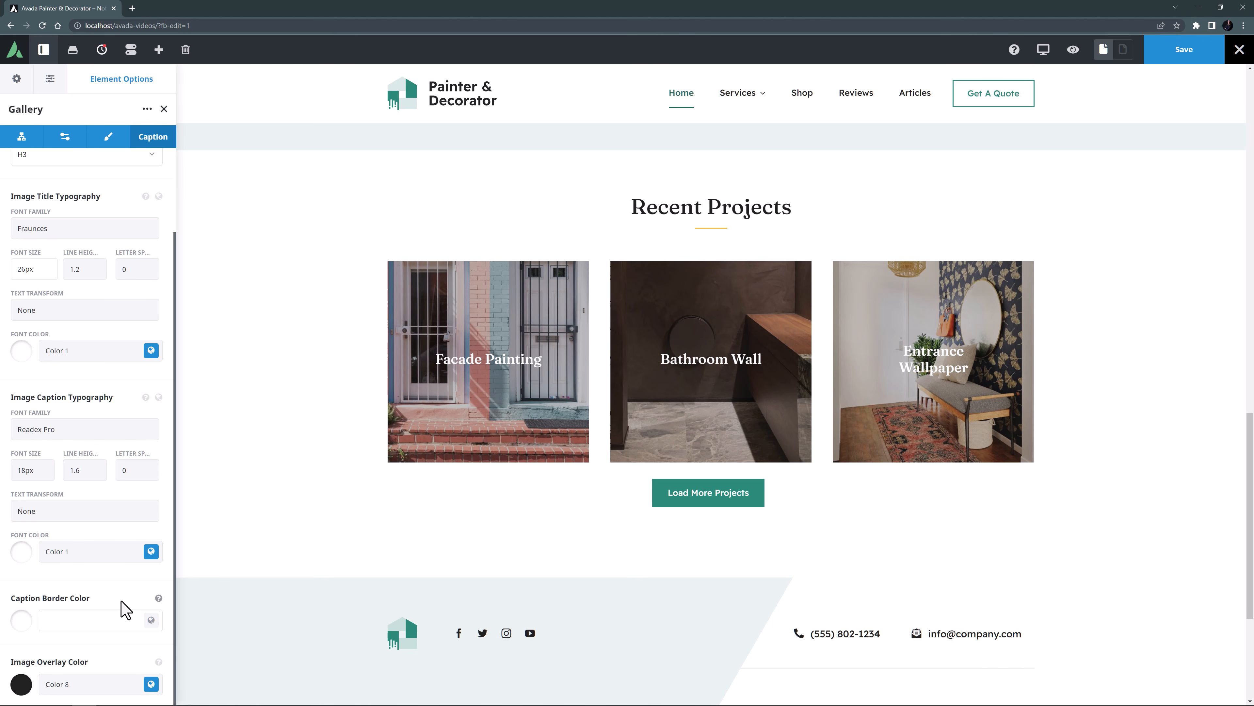
Check the title and caption of the gallery's first image, project3.jpg, in its media library attachment details.
left_click(25, 138)
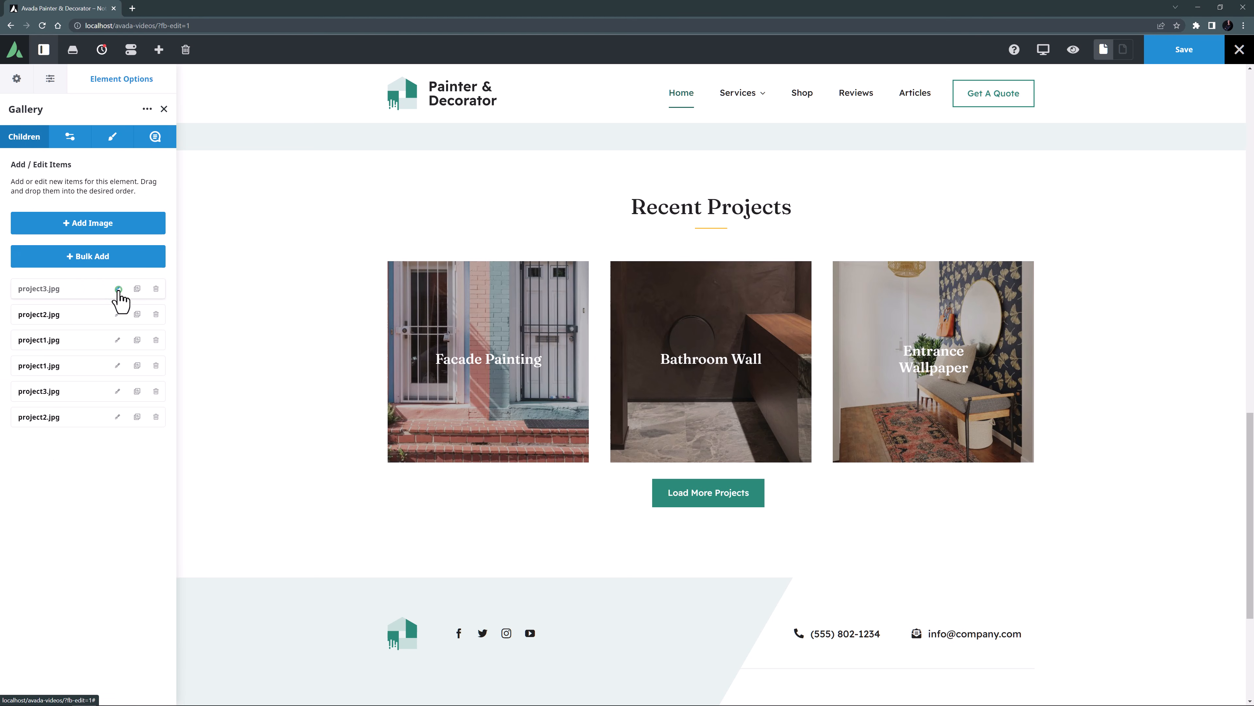
left_click(118, 289)
left_click(146, 292)
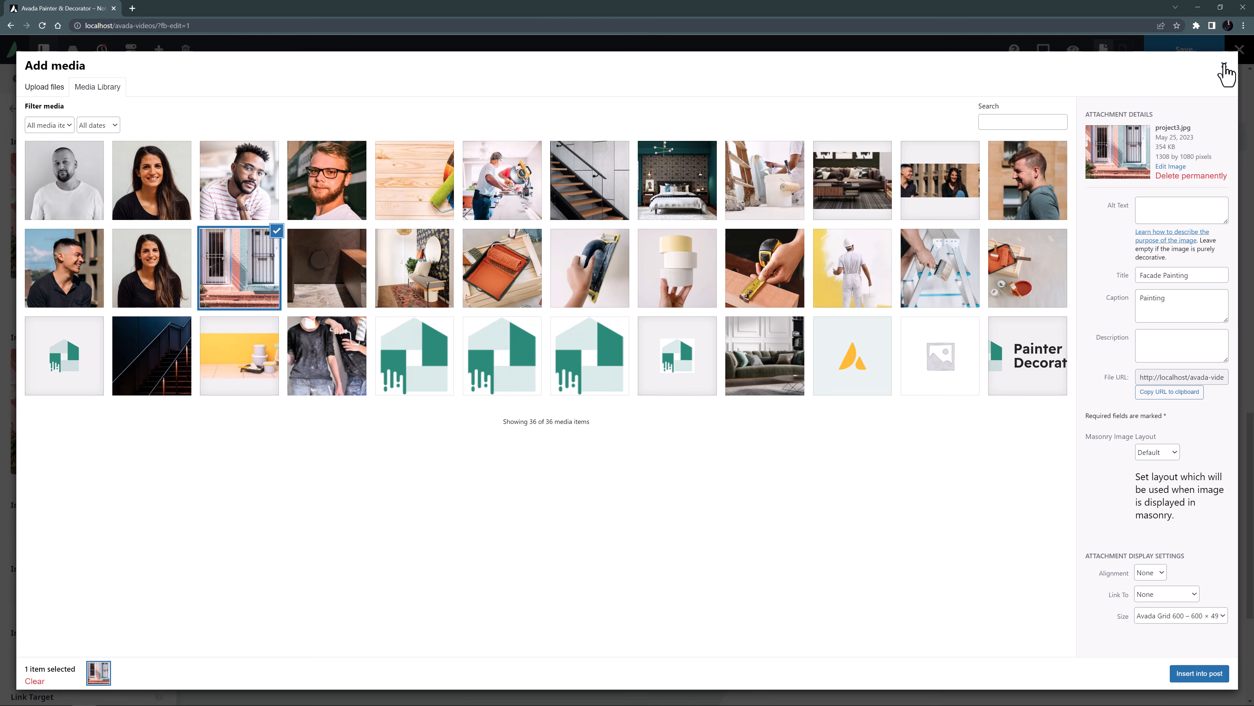
left_click(1225, 67)
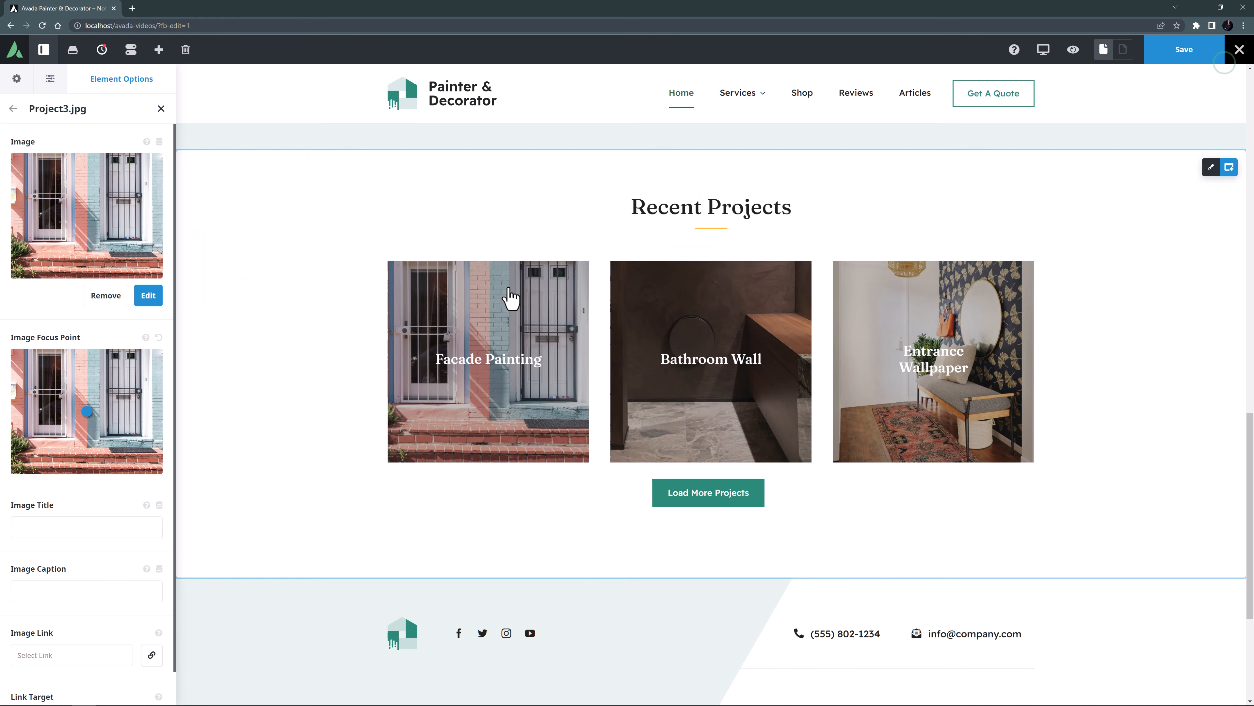
left_click(66, 591)
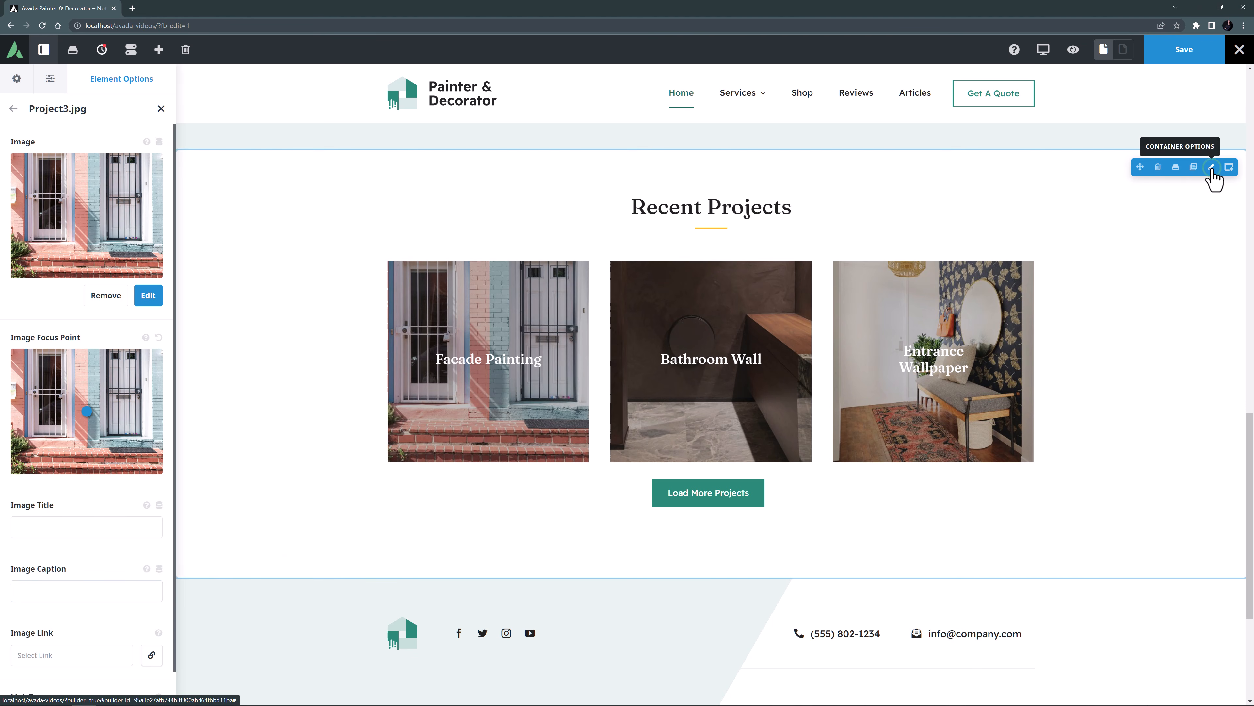
Set the Recent Projects container's animation speed to 2.0, keeping the Fade animation type.
left_click(1211, 168)
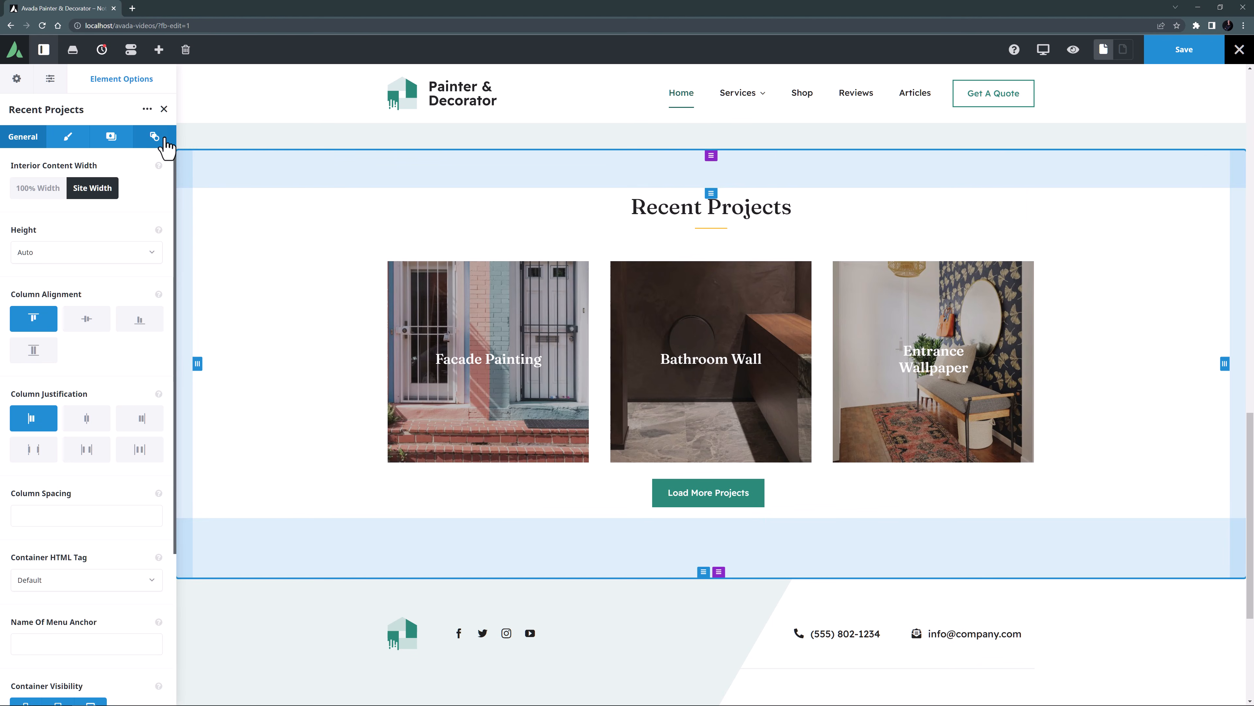
left_click(154, 139)
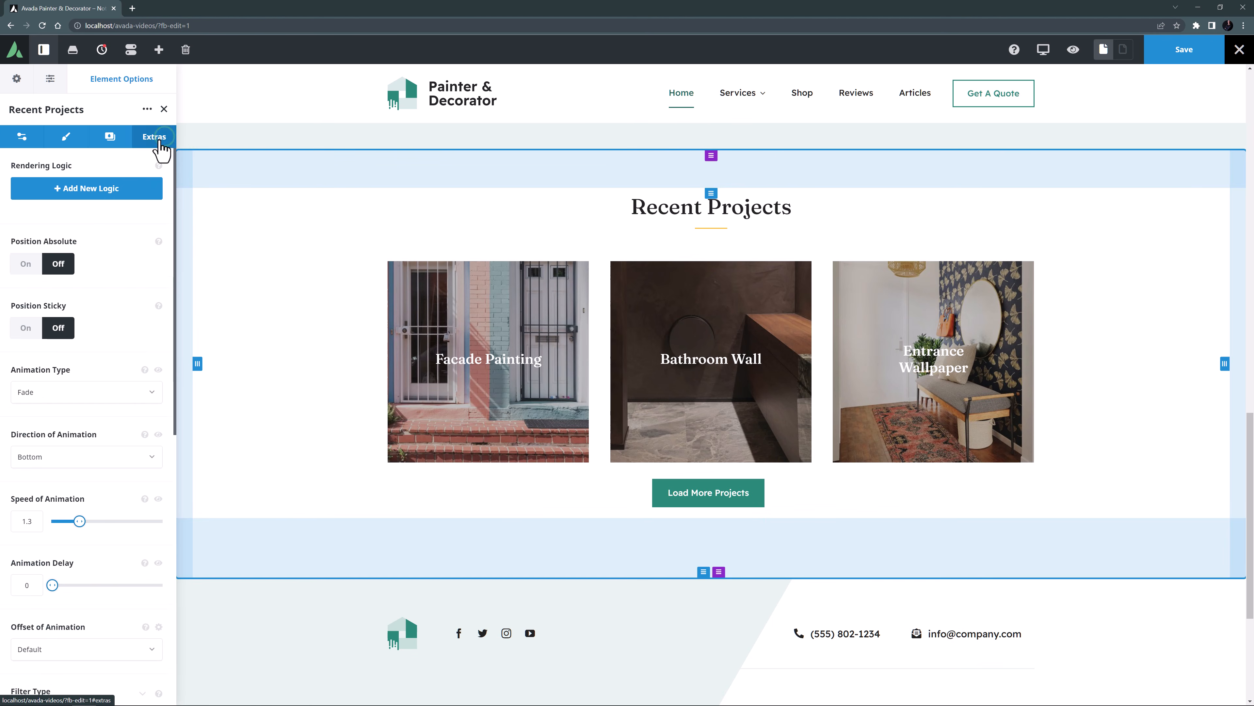
left_click(30, 395)
left_click(30, 397)
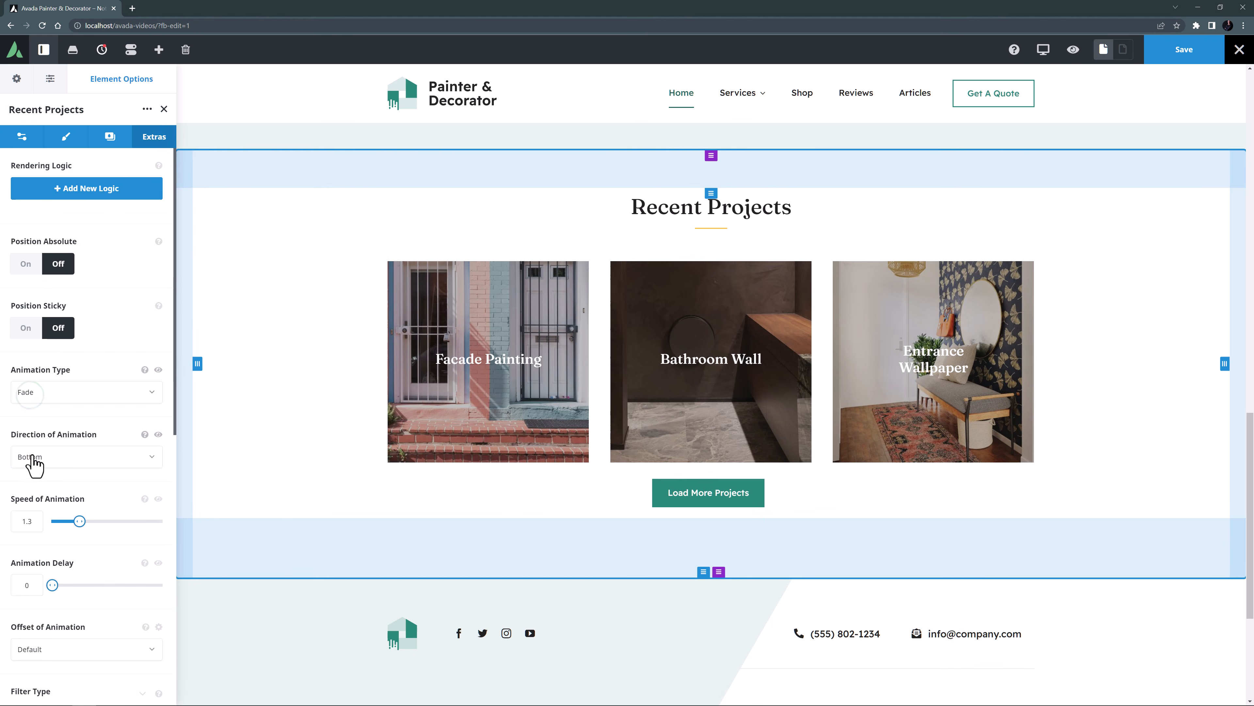
double_click(33, 519)
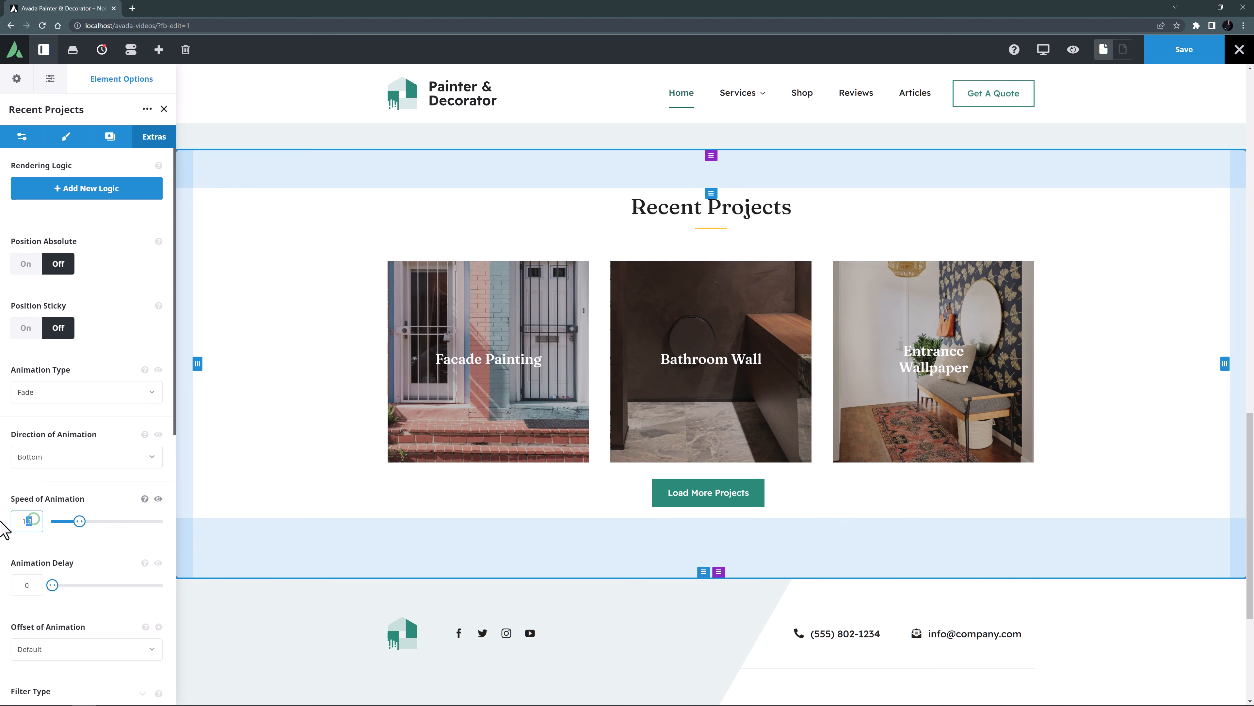
type("2.0")
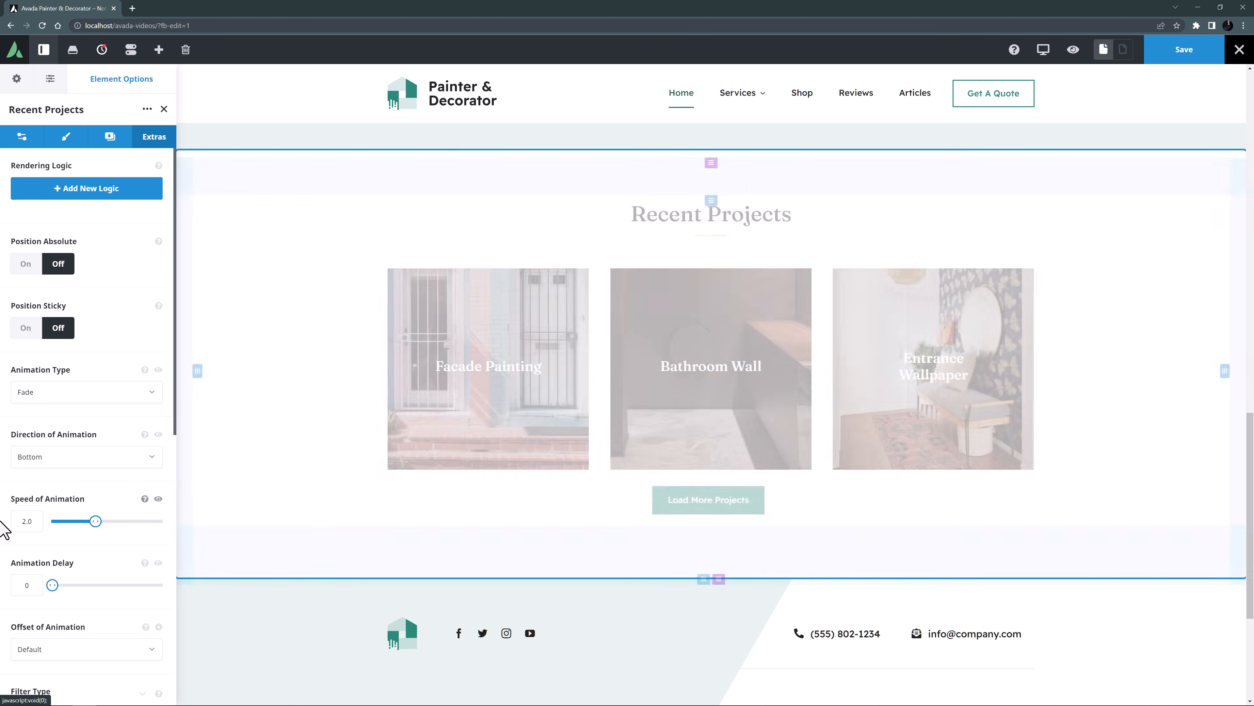
Set the Recent Projects container's bottom padding to 70px.
left_click(64, 138)
double_click(101, 275)
type("70")
key("Tab")
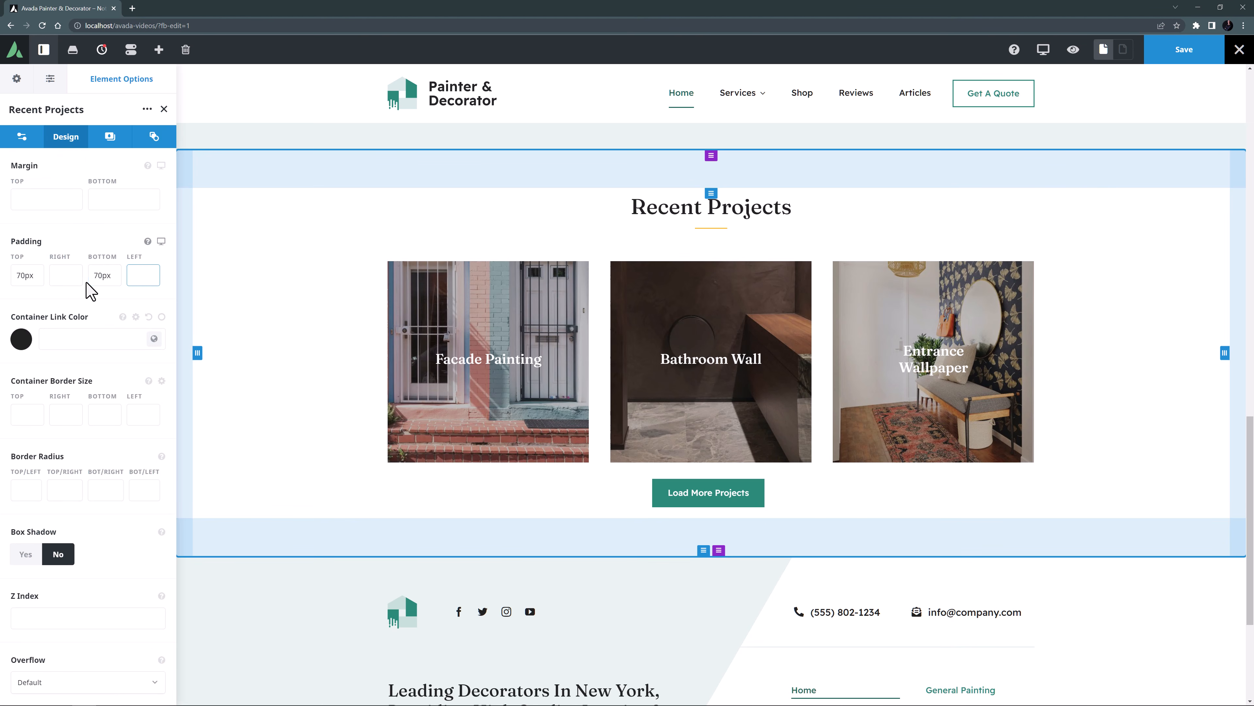
Save the page and exit the live builder to the page front-end.
left_click(1178, 56)
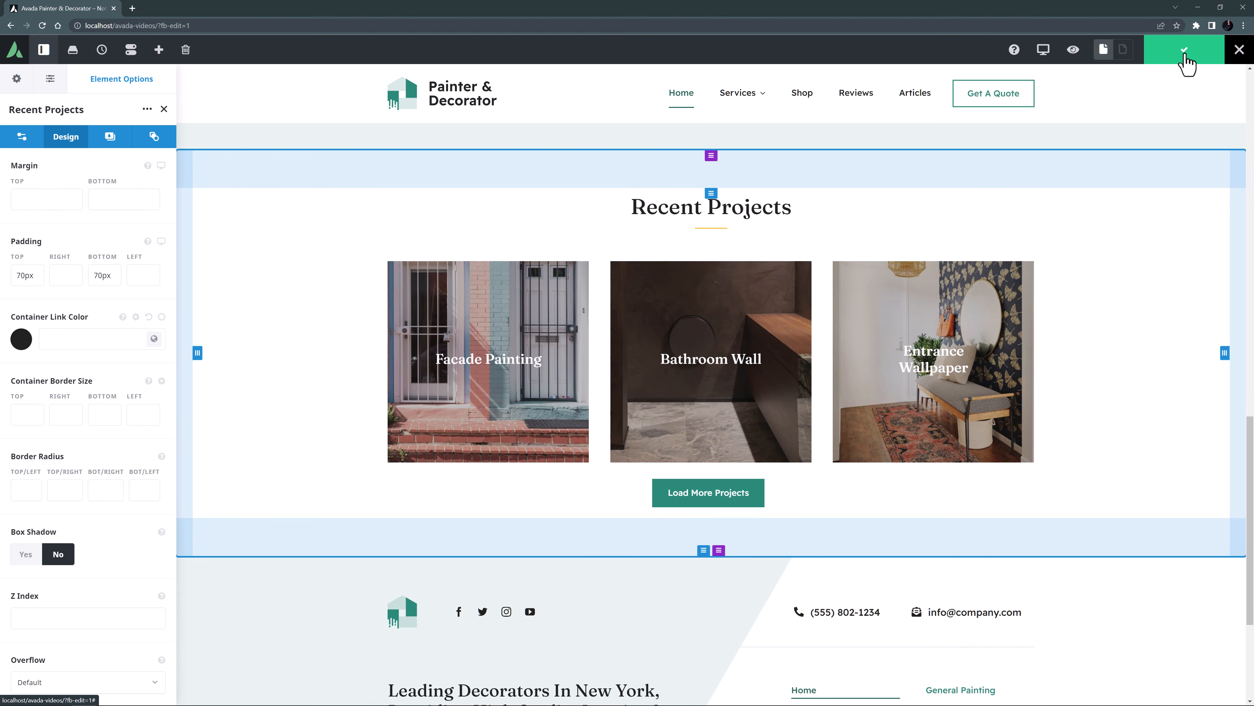
mouse_move(1237, 62)
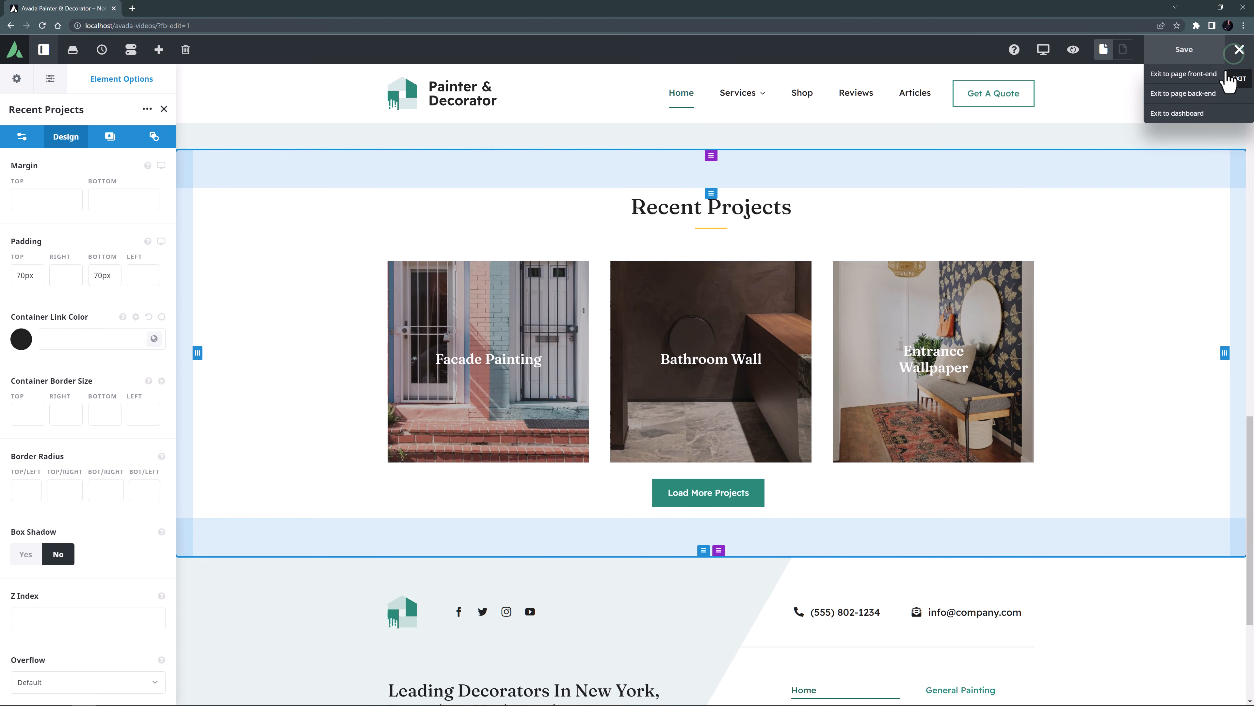
left_click(1153, 74)
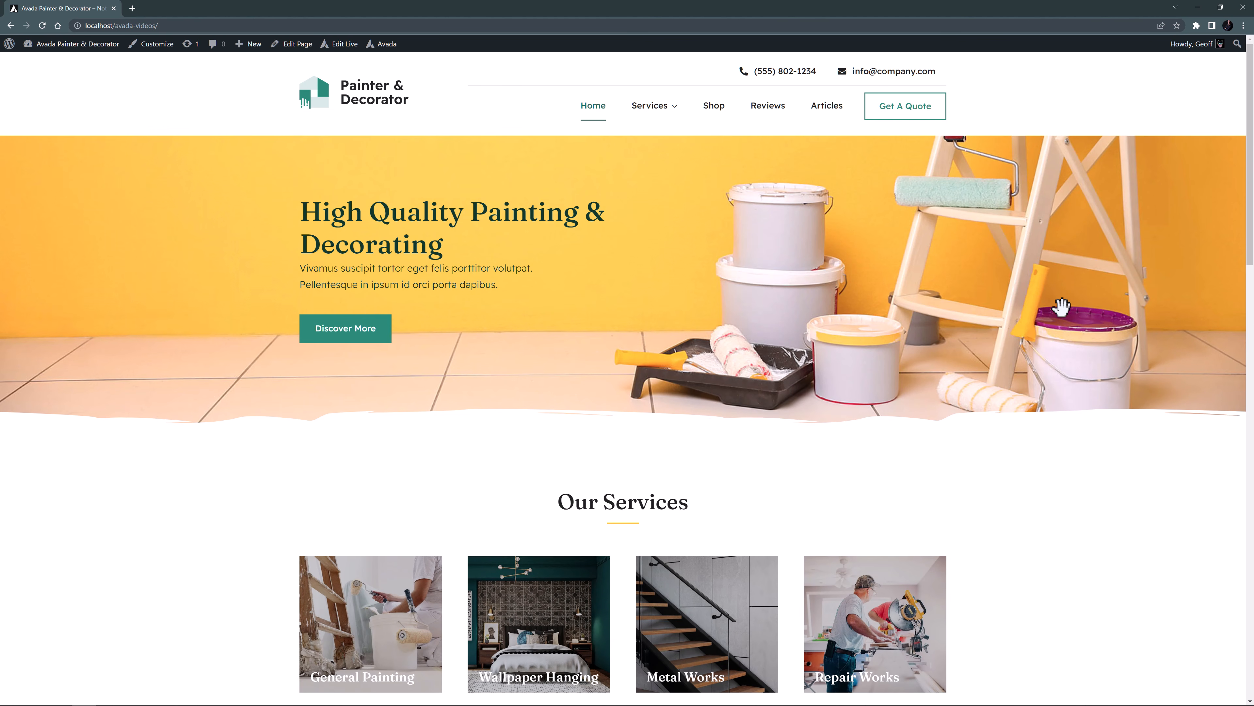
Review the finished homepage from hero to footer, loading more projects in the Recent Projects gallery, and return to the page start.
scroll(1063, 319, "down", 4)
scroll(1067, 321, "down", 6)
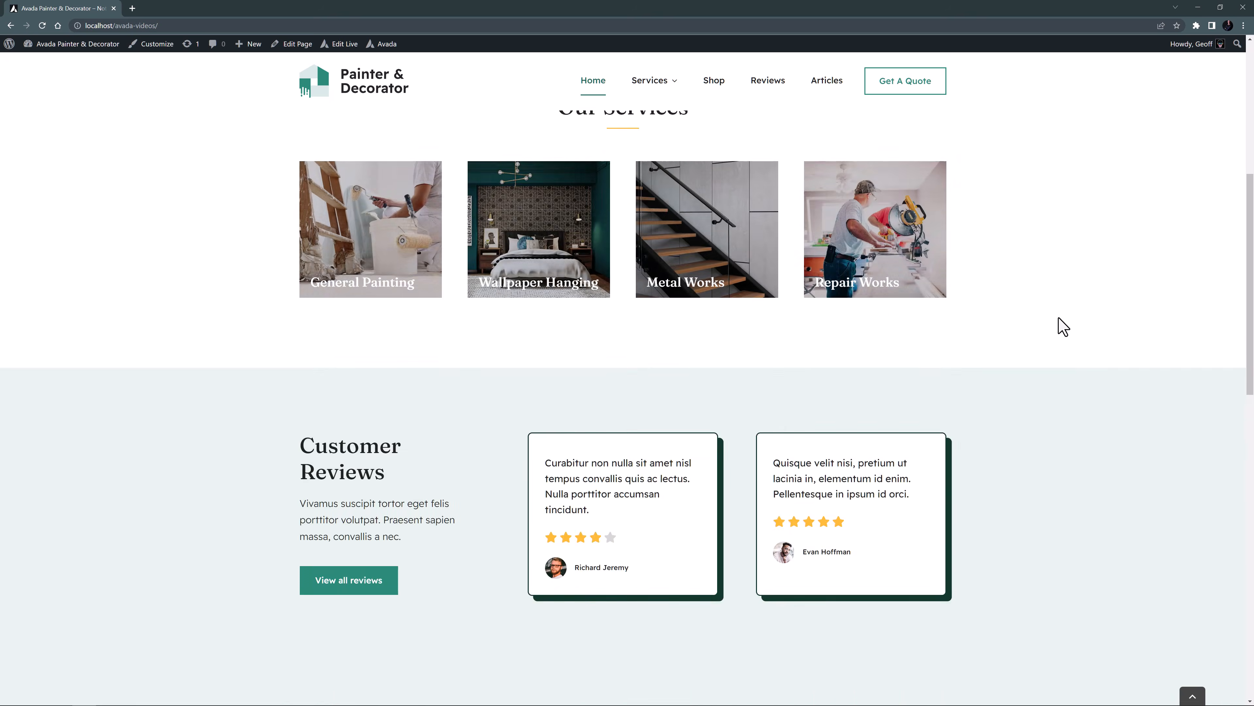
scroll(1062, 328, "down", 8)
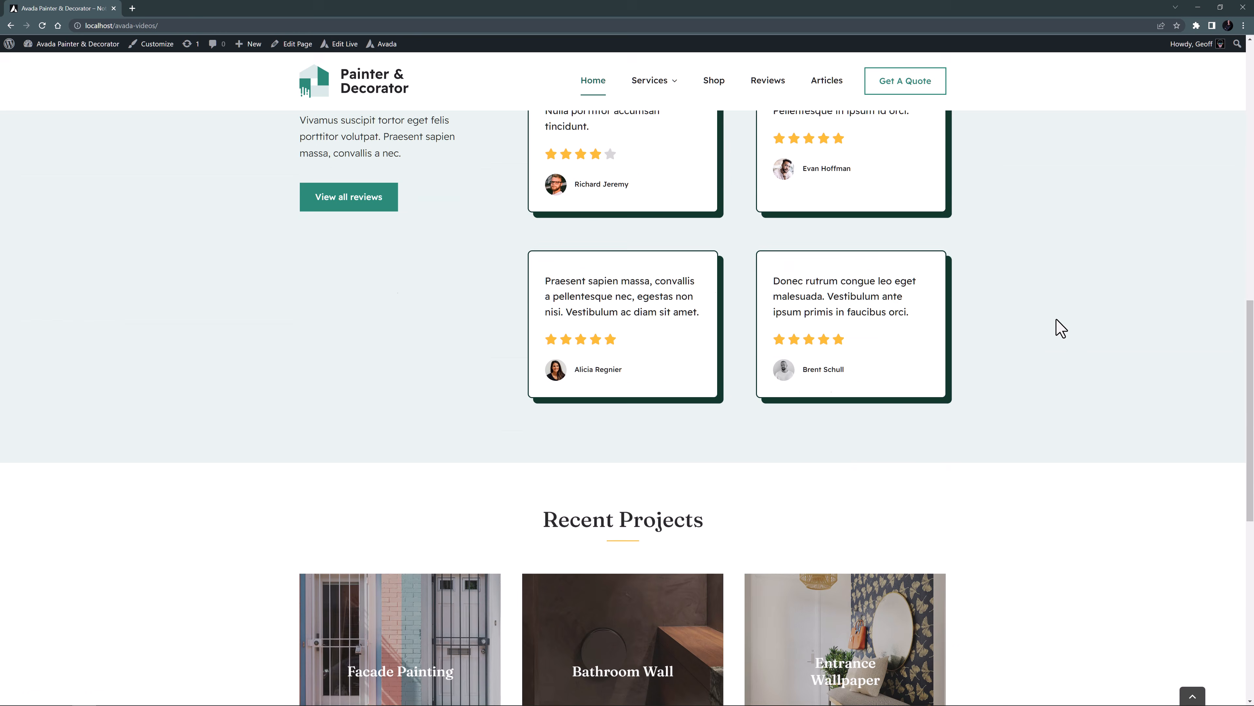
scroll(1058, 330, "down", 3)
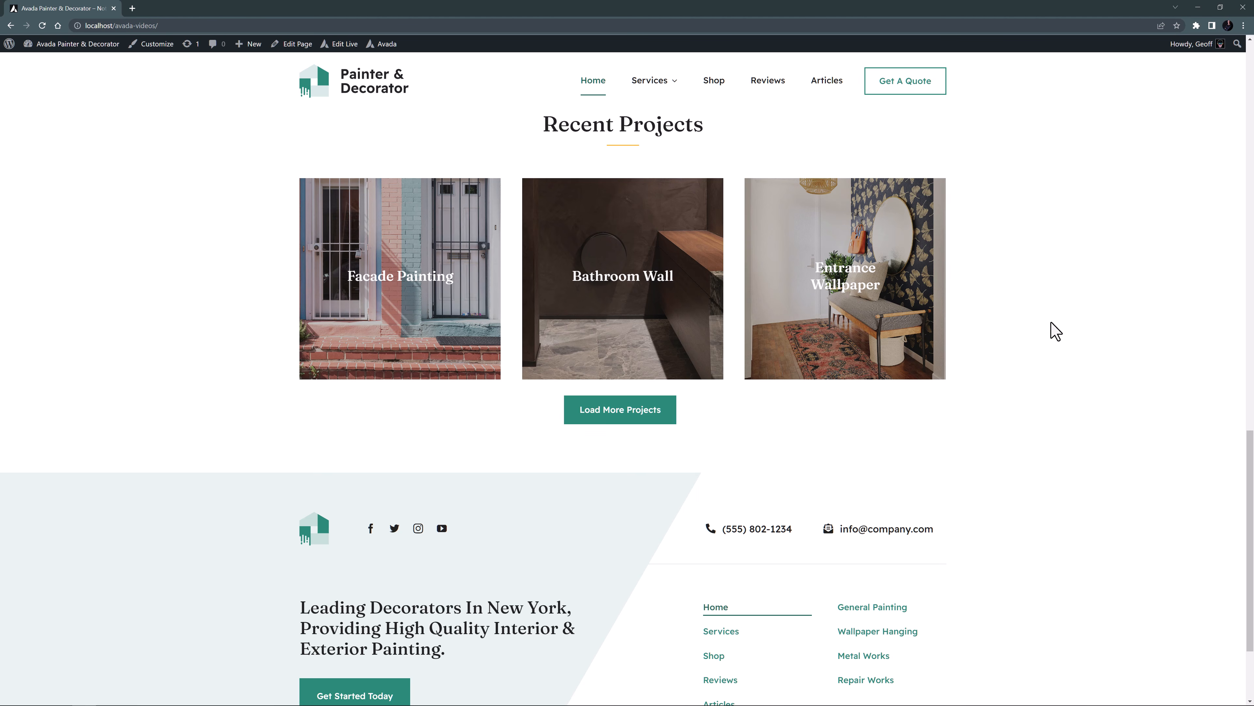
left_click(629, 410)
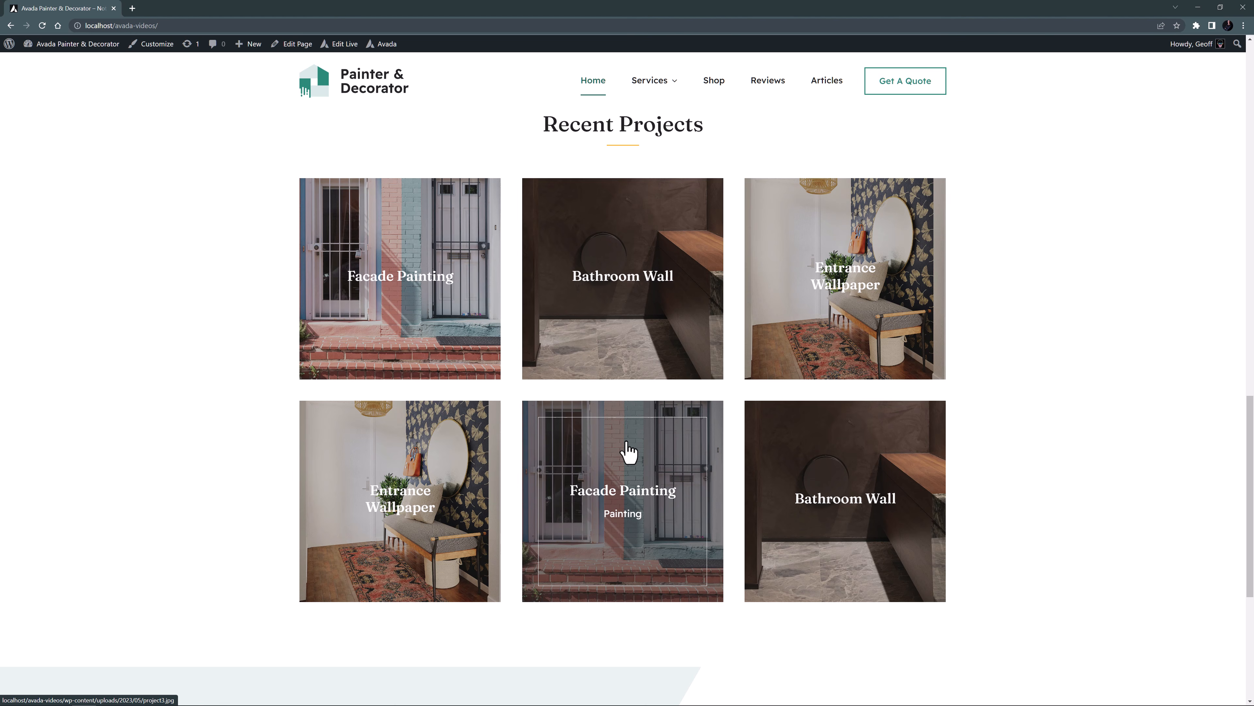
scroll(629, 467, "down", 6)
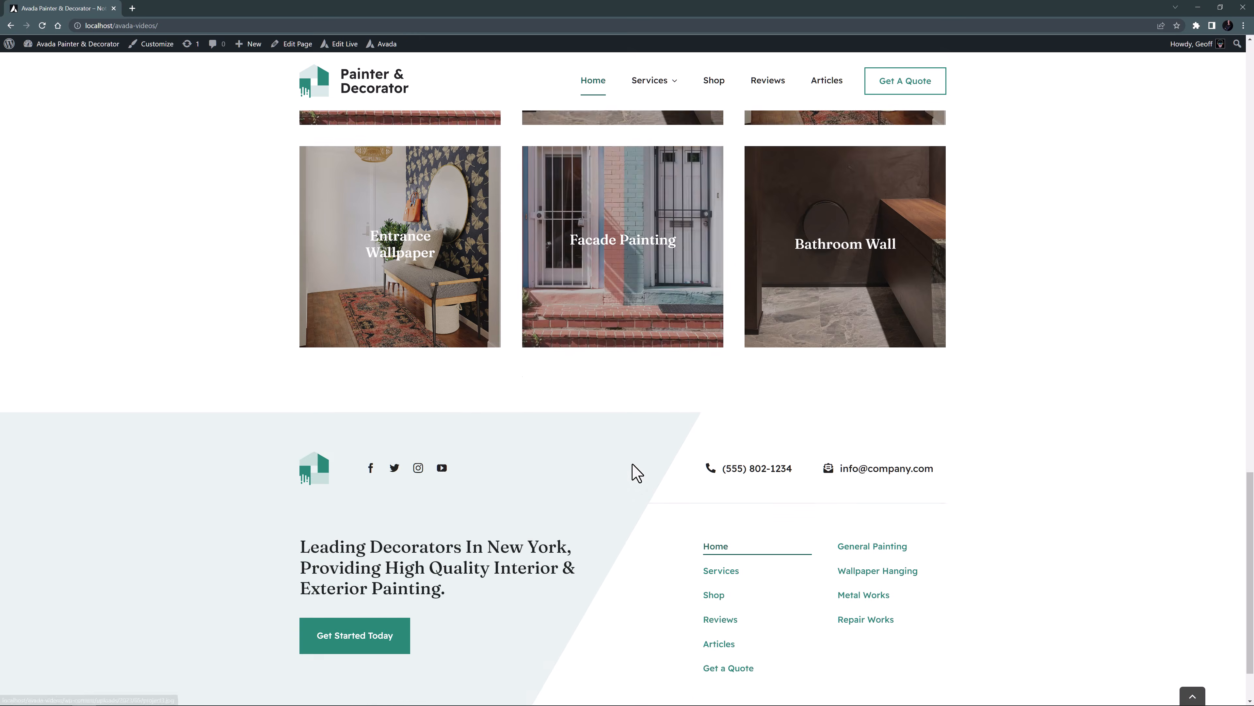
scroll(637, 472, "down", 1)
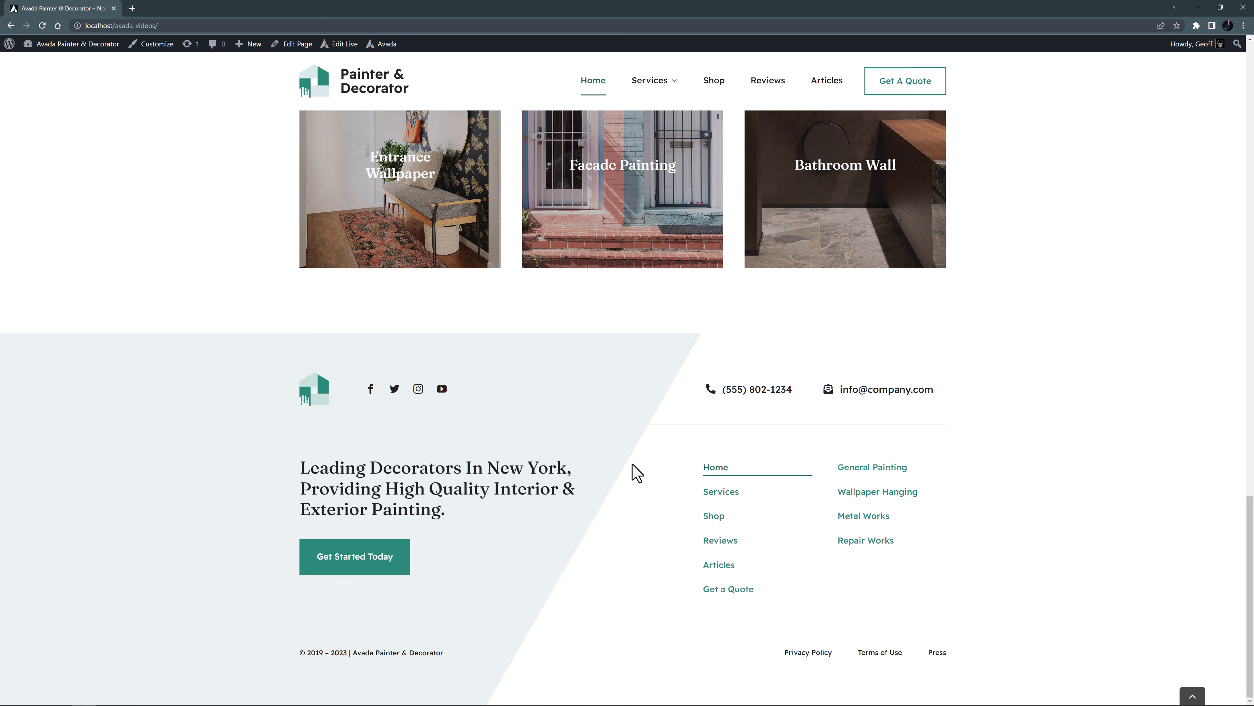
key("Home")
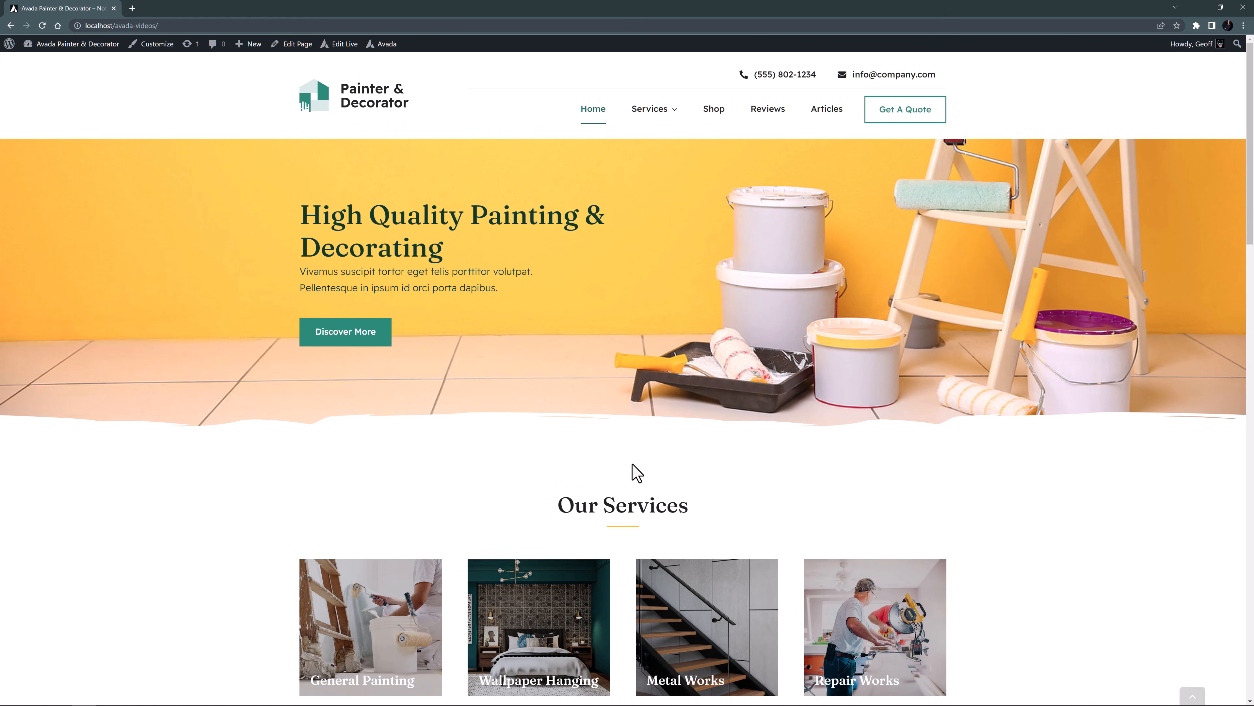